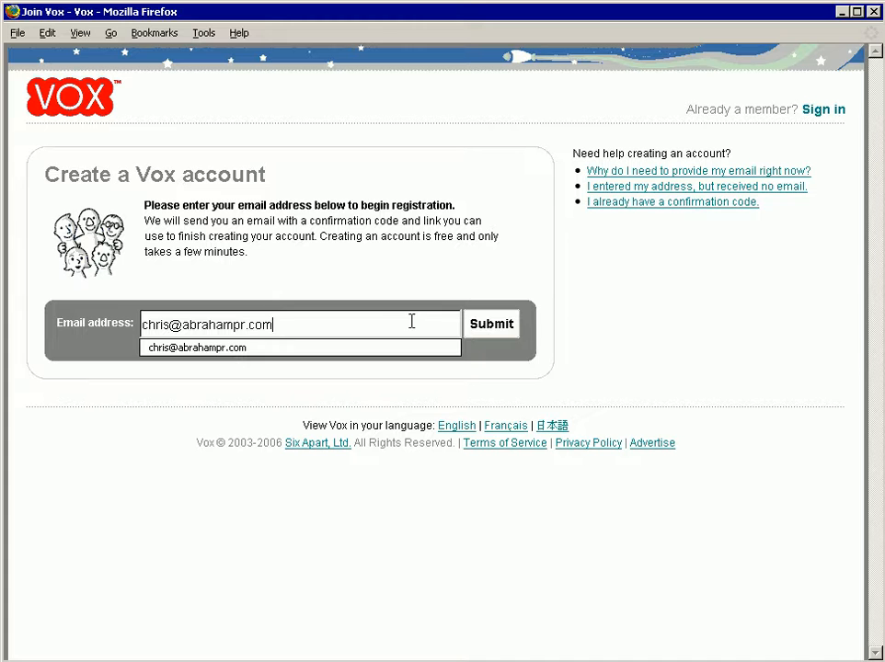
Step: Submit the entered e-mail address to begin the Vox account registration
key(Escape)
click(485, 329)
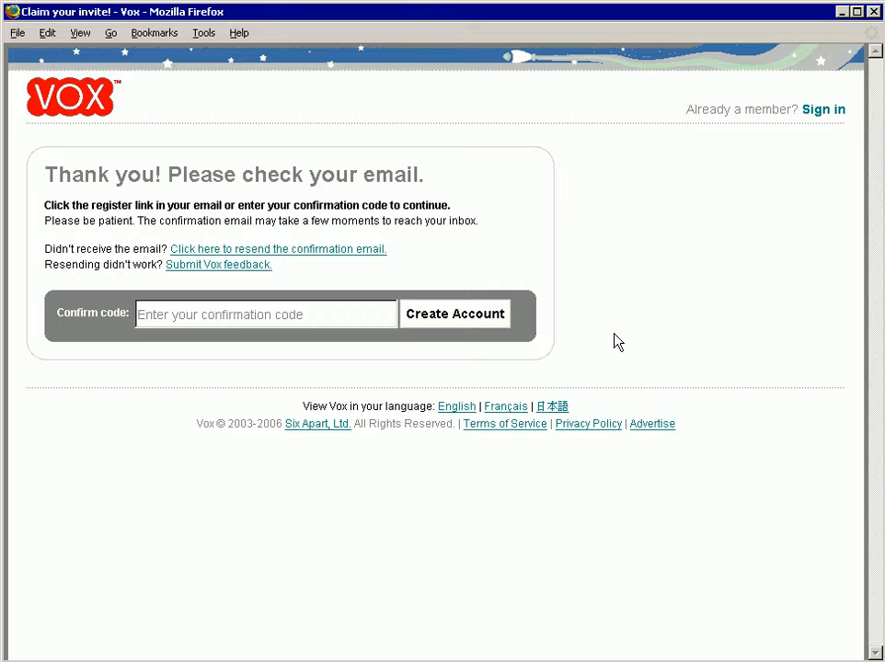
Step: Open the webmail page at logapr.com and sign in with the prefilled account credentials
key(ctrl+l)
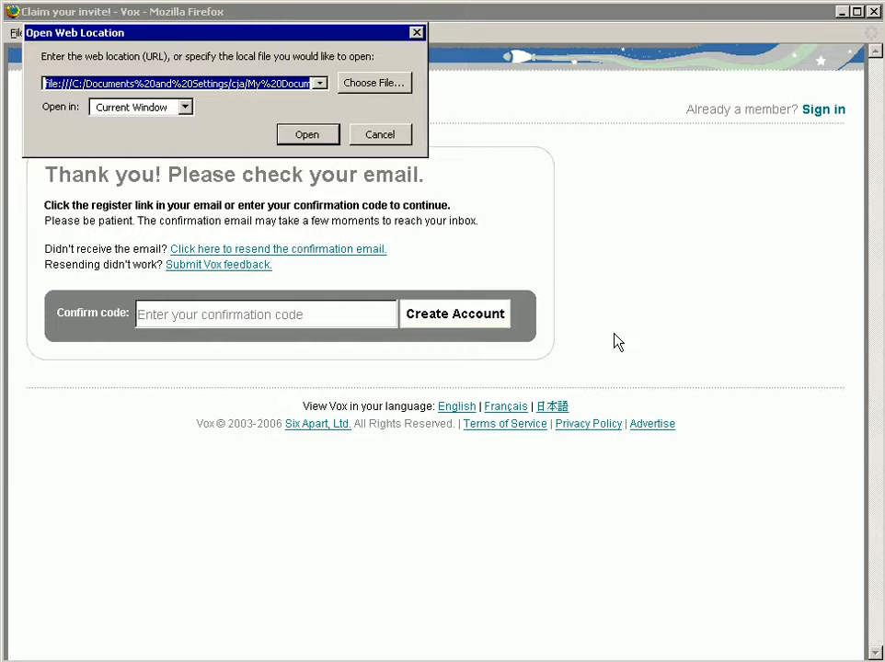
text(logapr.com)
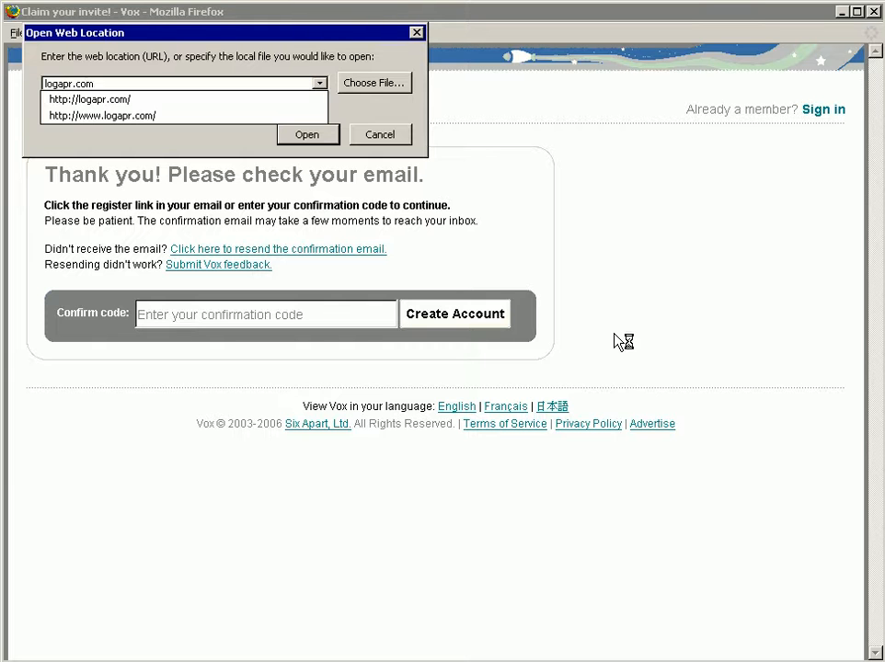
key(Return)
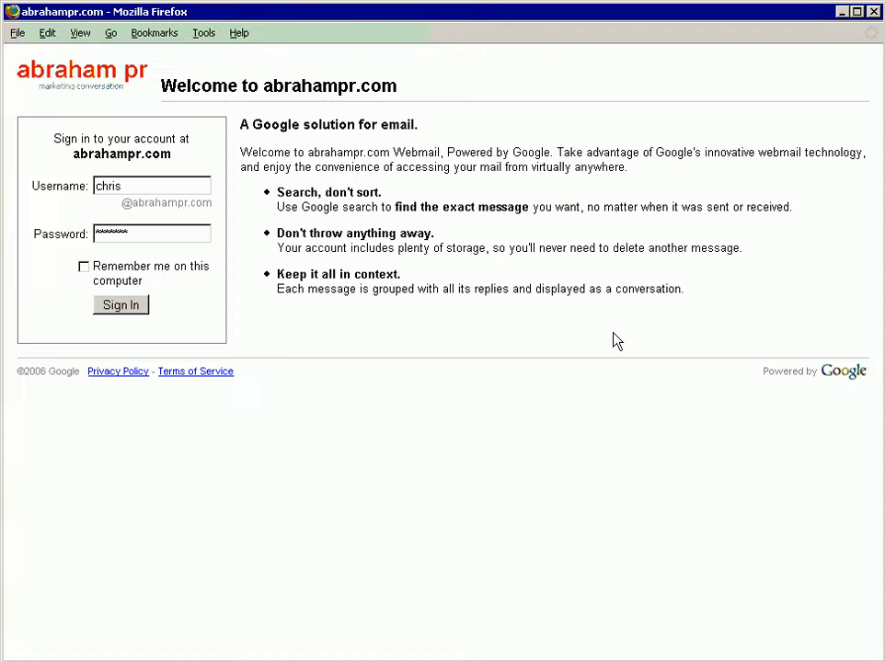
click(120, 309)
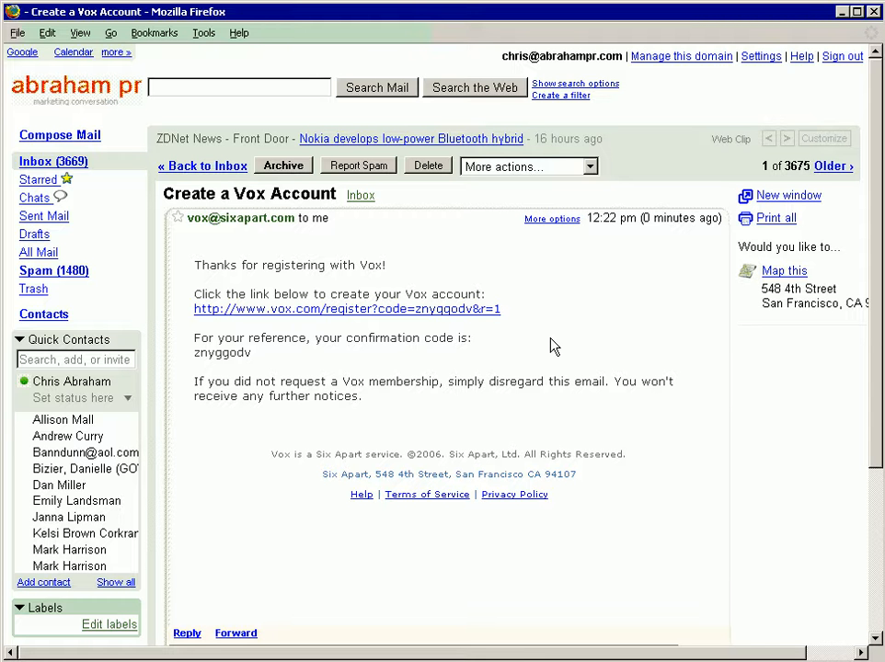
Step: Follow the registration link in the Vox confirmation e-mail, then enter and confirm the new account password
click(466, 313)
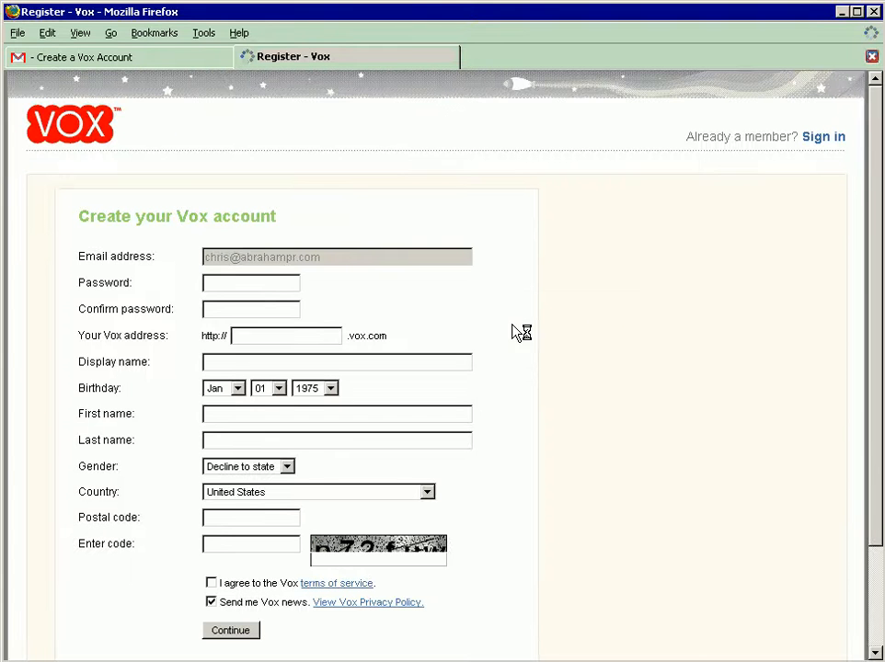
click(268, 286)
text(*******)
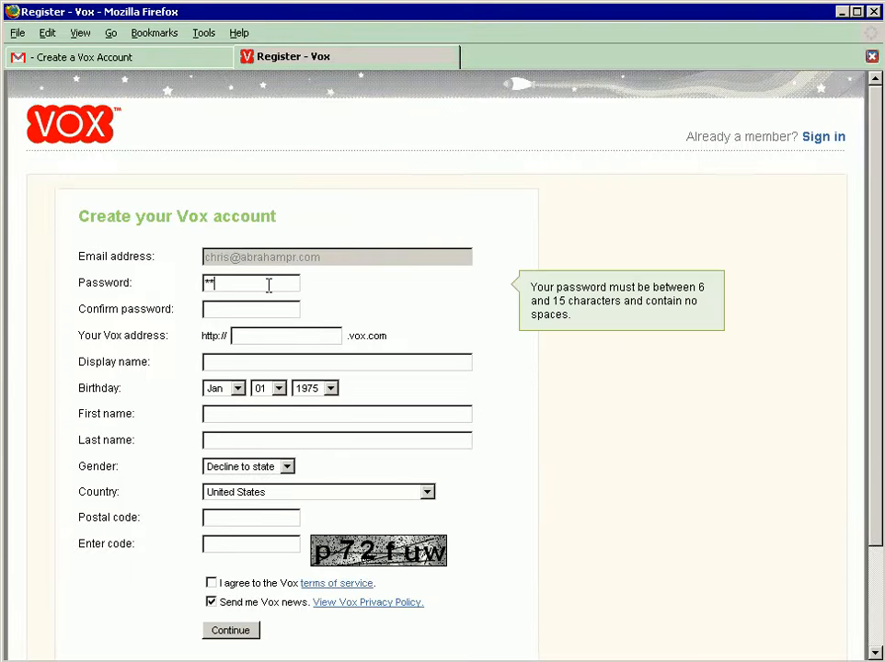
text(*)
key(Tab)
text(********)
key(Tab)
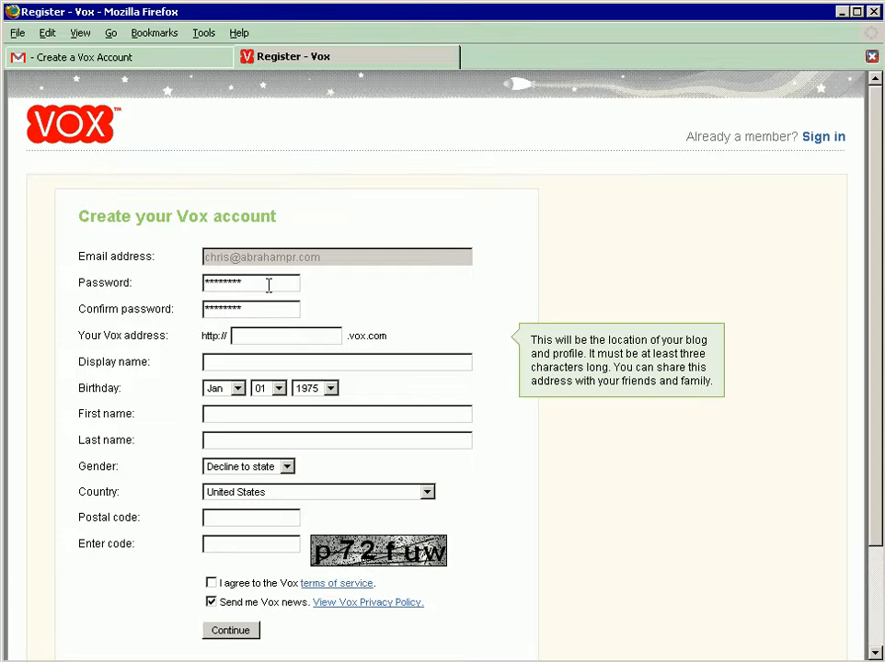
Step: Set the Vox address to abrahampr and the display name to The Abraham PR Blog
text(abrahampr)
key(Tab)
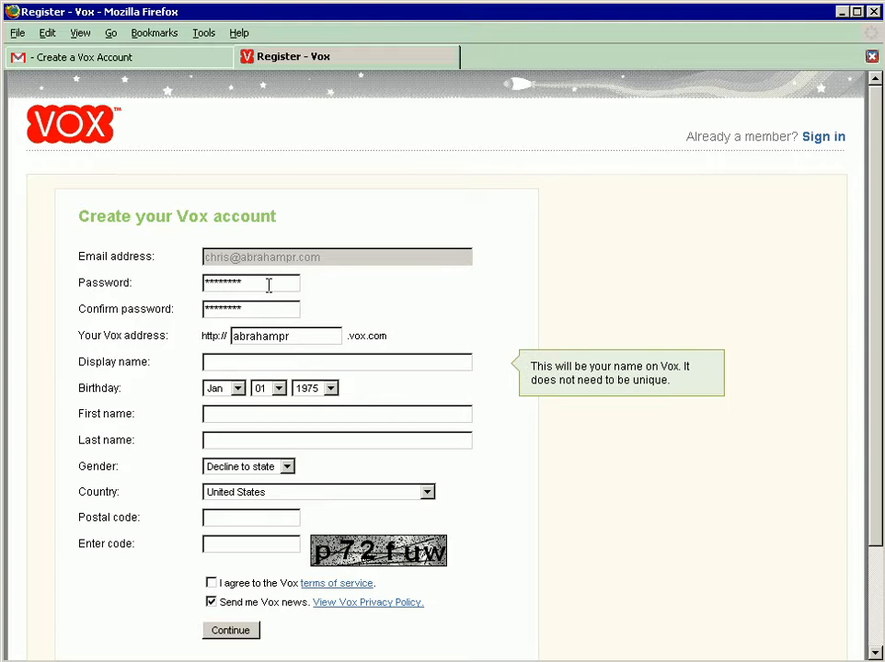
text(The Abraham PR Blog)
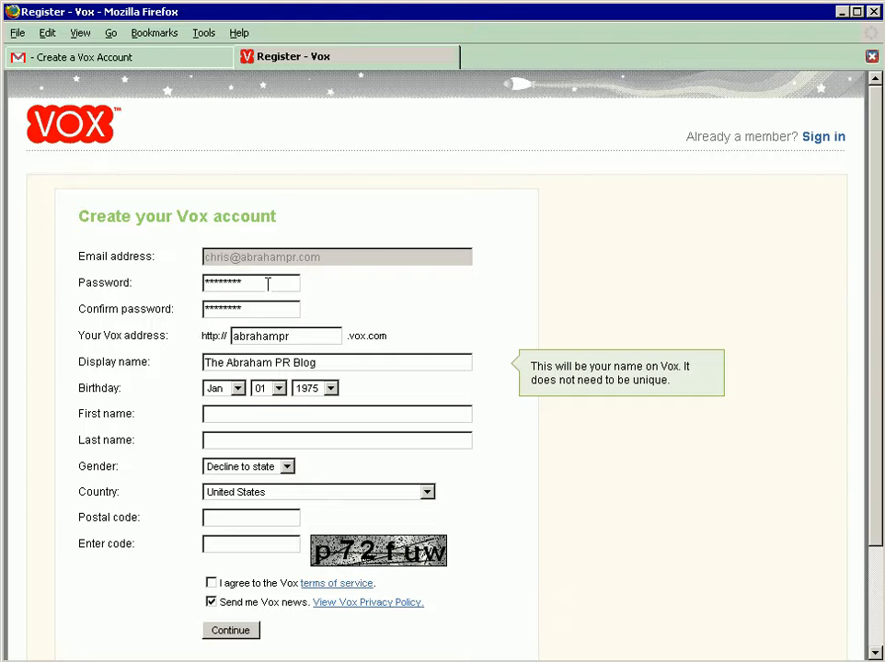
Step: Set the account holder's birthday month, day and year in the registration form
key(Tab)
key(Down)
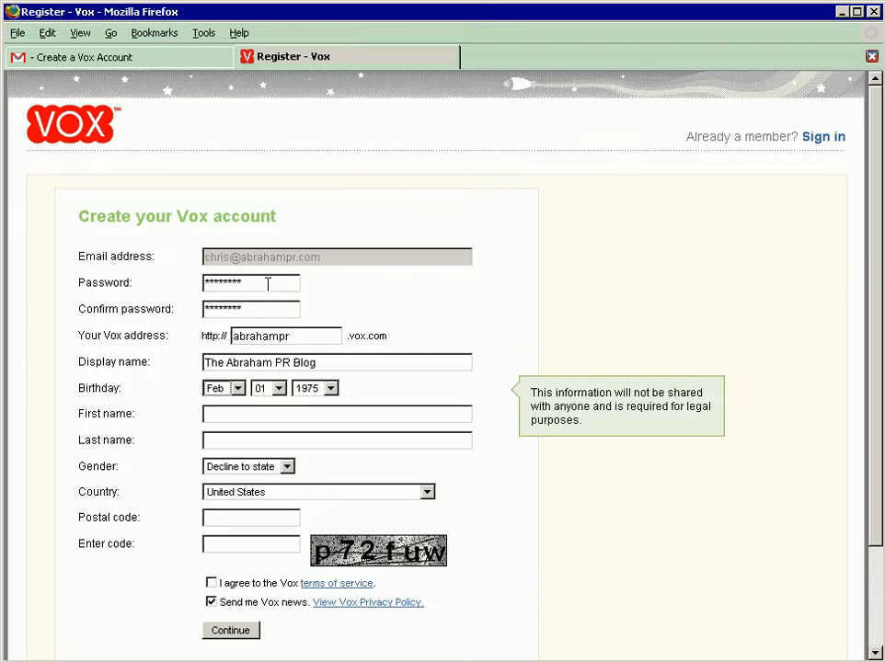
key(Down)
key(Down)
key(Tab)
key(Down)
key(Down)
key(Down)
key(shift+Tab)
key(Down)
key(Up)
key(Up)
key(Tab)
key(Down)
key(Down)
key(Down)
key(Tab)
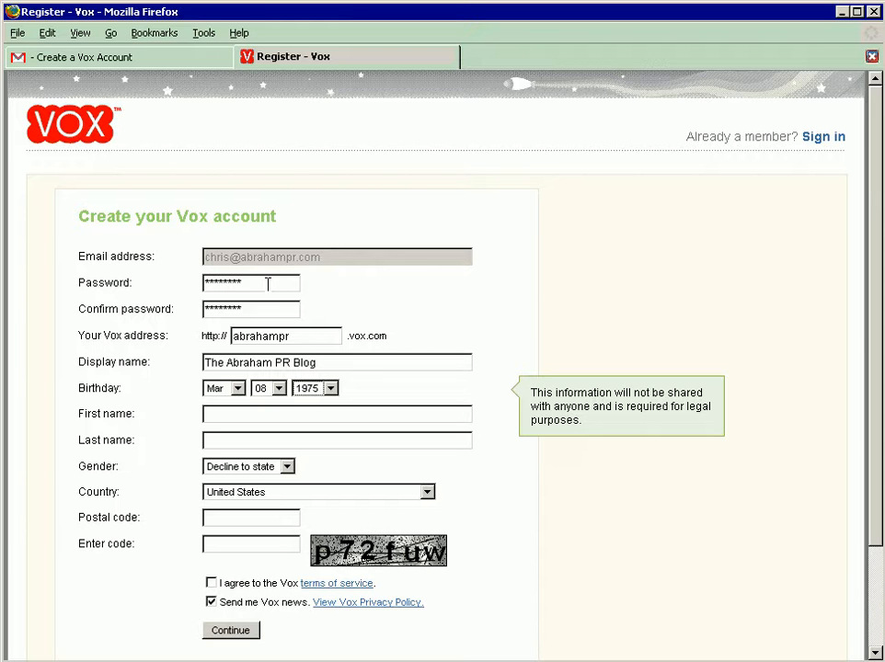
key(Down)
key(Down)
key(Down)
key(Down)
key(Down)
key(Down)
key(Down)
Step: Fill in the account holder's first name and last name in the registration form
key(Tab)
text(Chris)
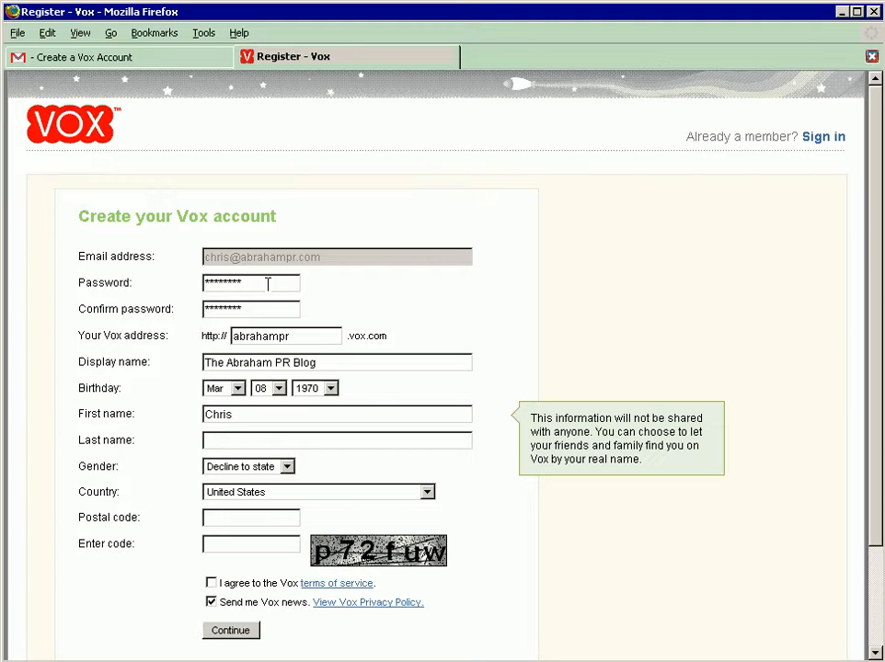
key(Tab)
text(Abraham)
key(Tab)
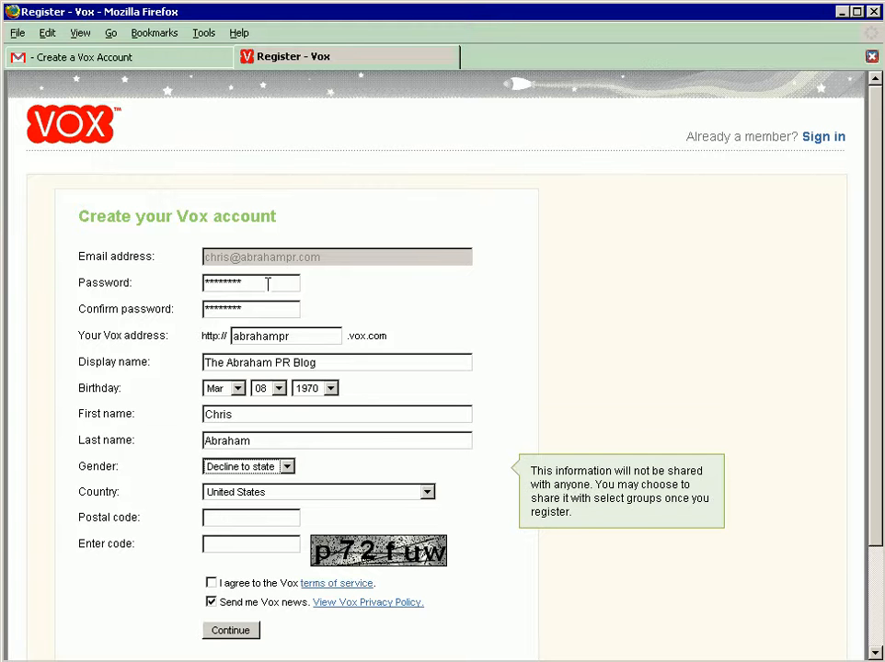
Step: Set the gender to Male and enter the account holder's postal code
key(f)
key(m)
key(Tab)
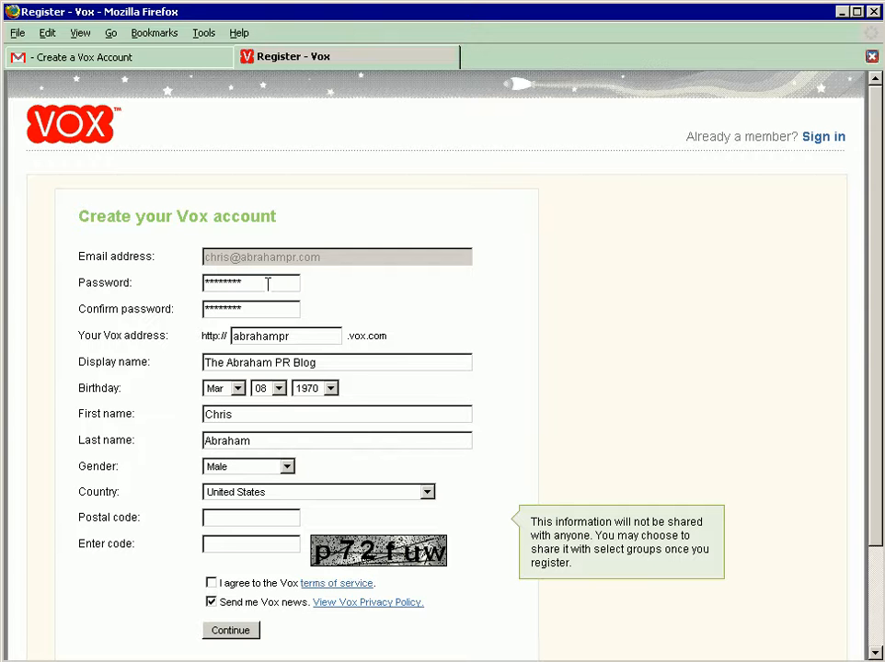
text(20003)
key(Tab)
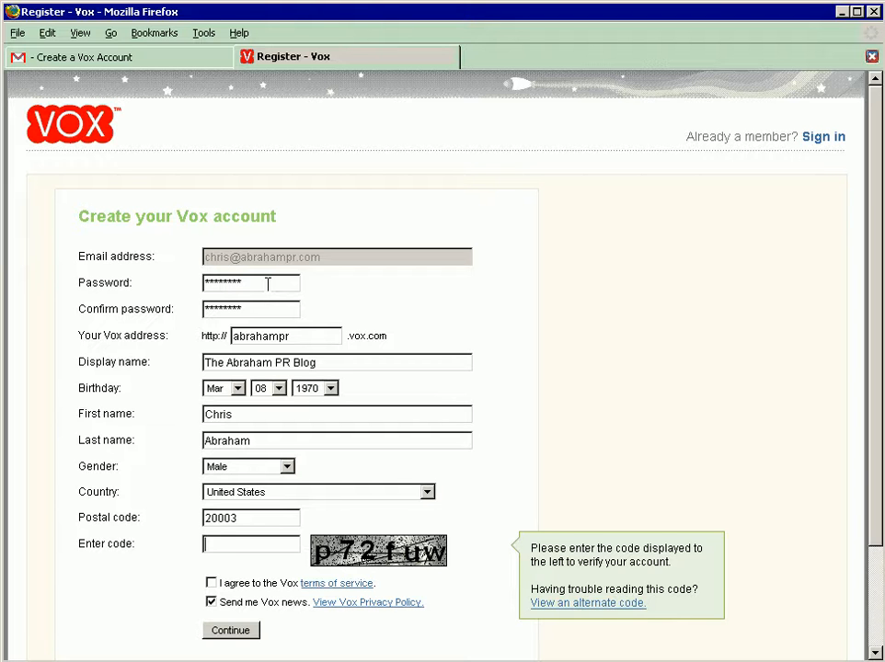
Step: Enter the verification code from the image, agree to the Vox terms of service and submit the registration
text(p72fuw)
click(210, 583)
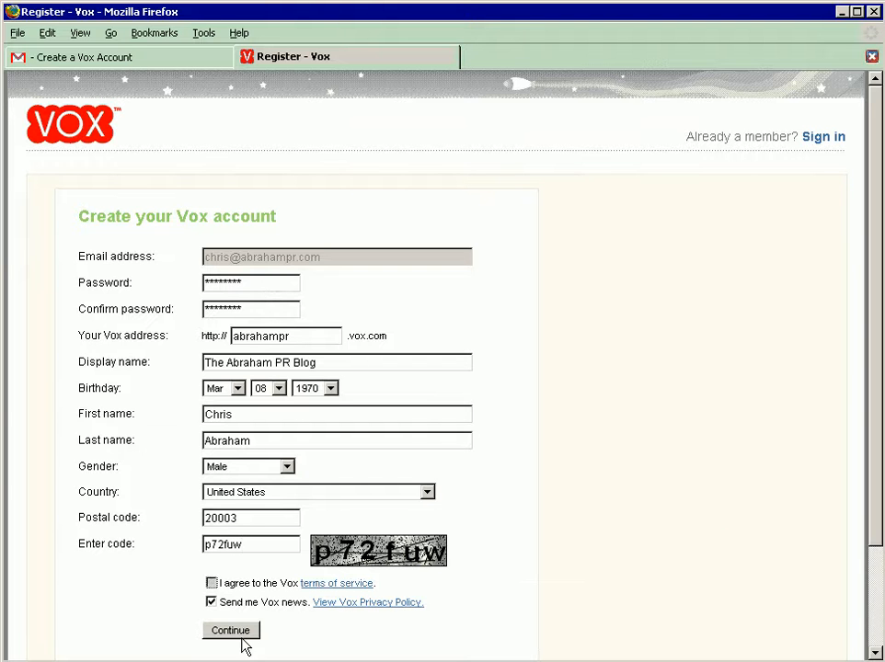
click(230, 631)
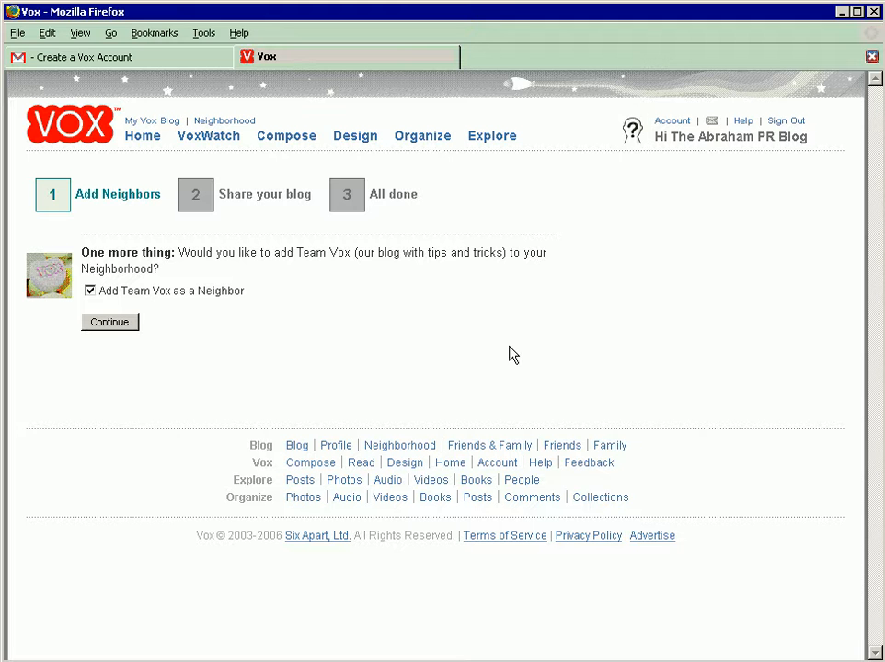
Step: Accept Team Vox as a neighbor and send the new blog's announcement to a friend's e-mail address
click(108, 324)
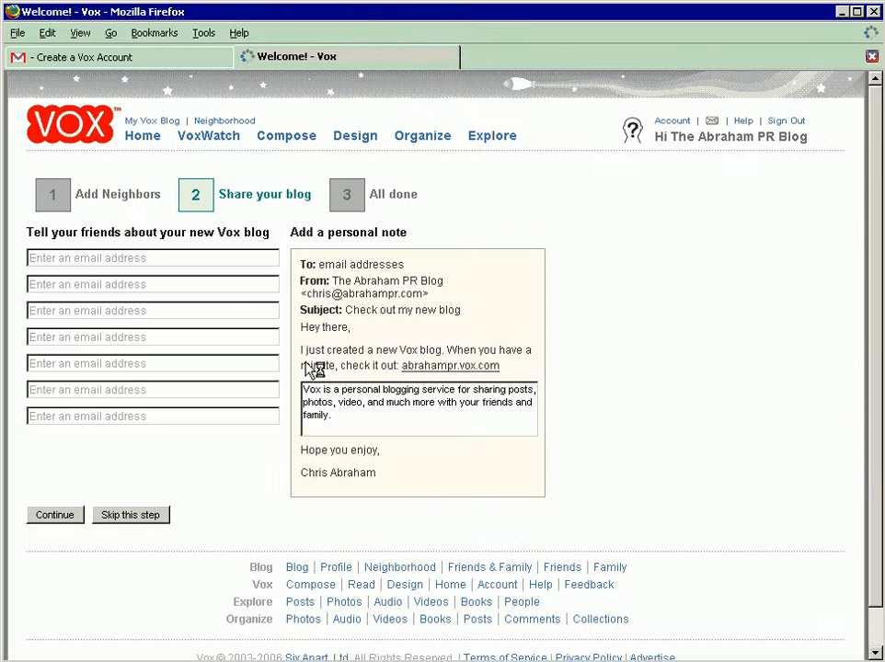
click(197, 260)
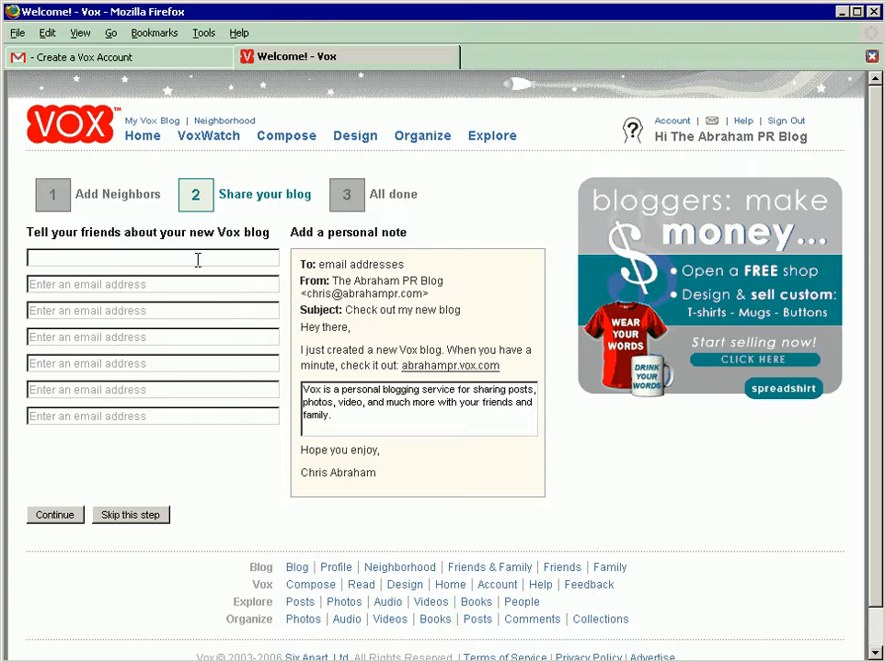
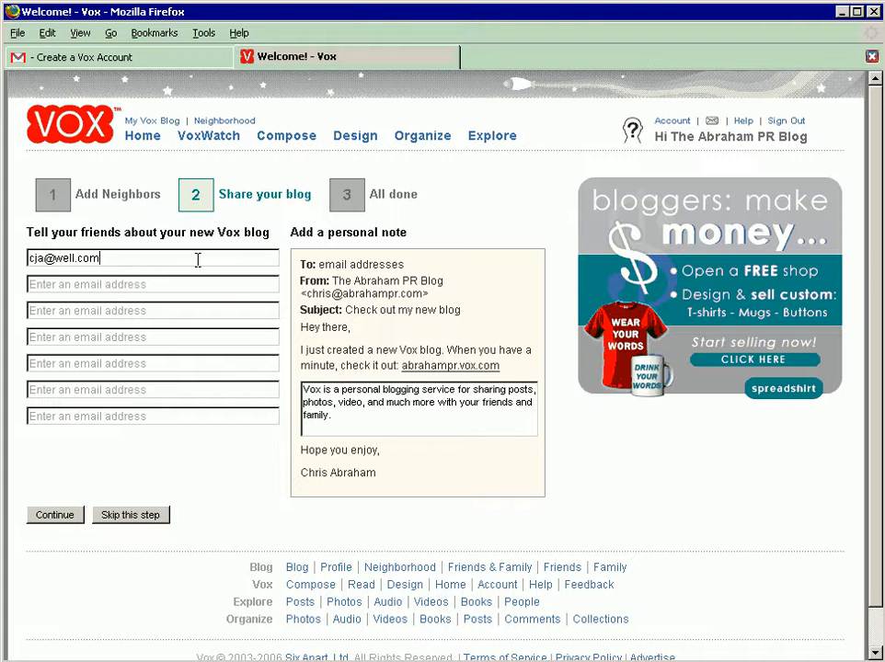
click(55, 515)
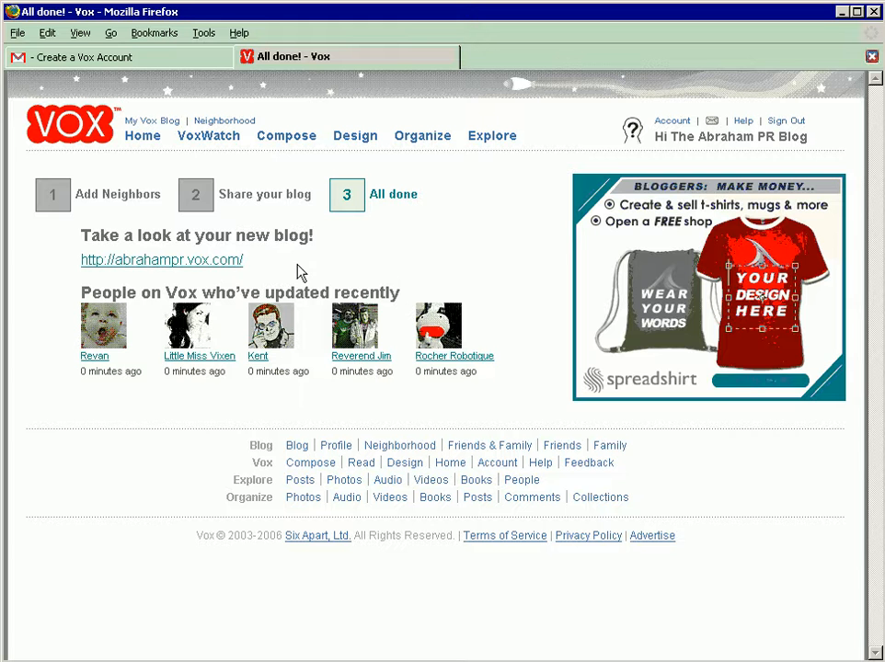
Step: View the new blog and open its design, profile and compose-a-post tip links in separate new tabs
click(203, 261)
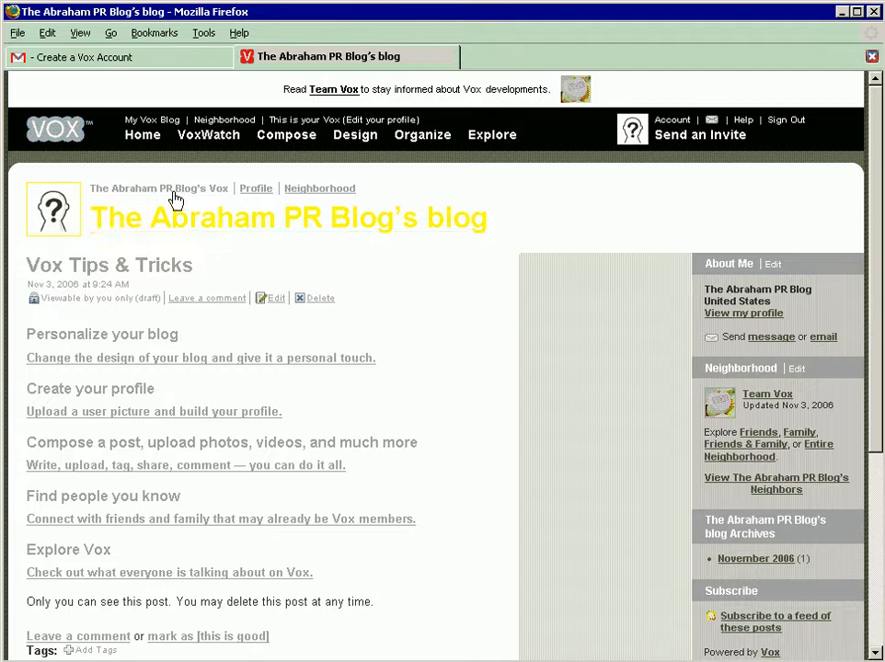
right_click(221, 365)
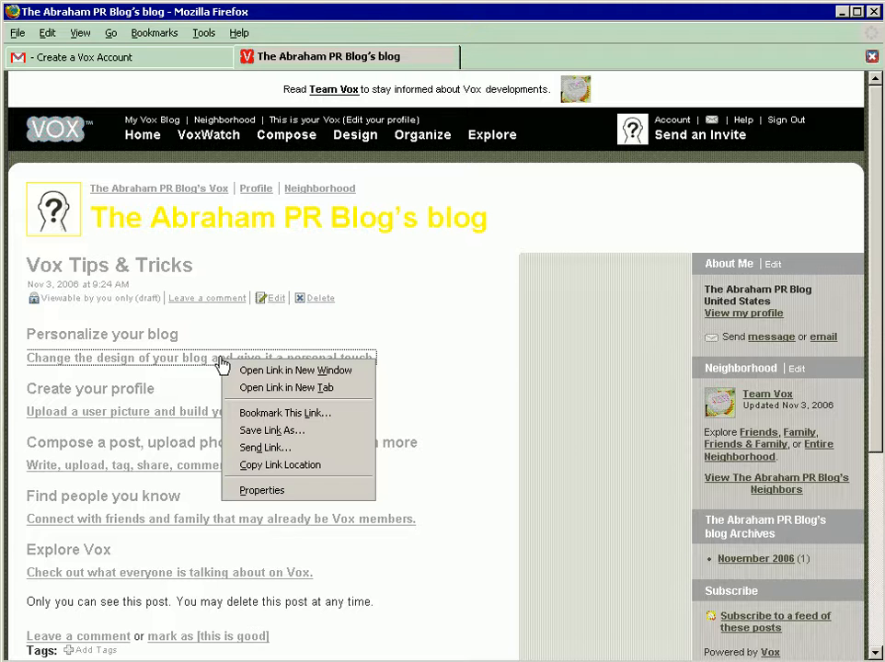
click(253, 388)
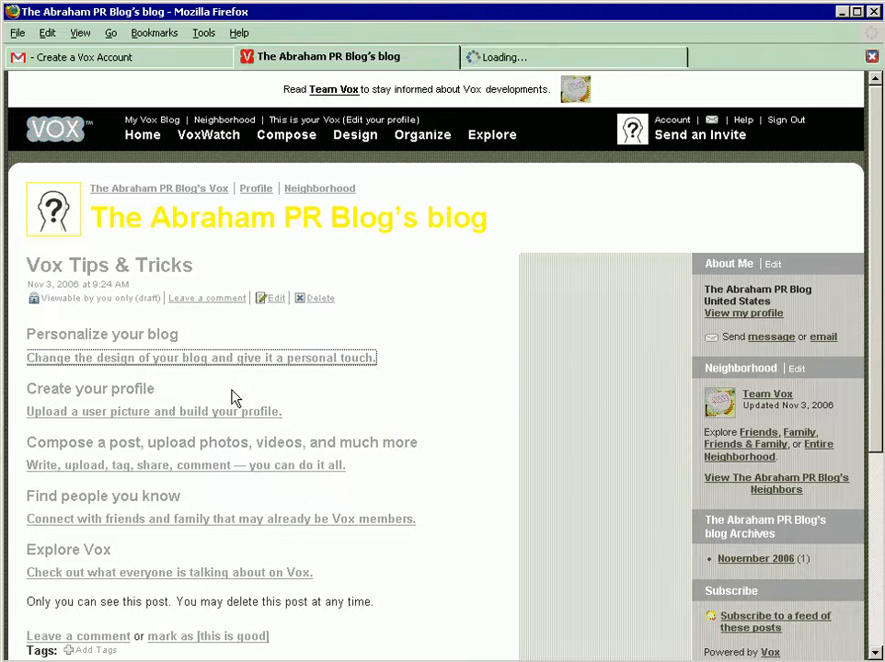
right_click(144, 413)
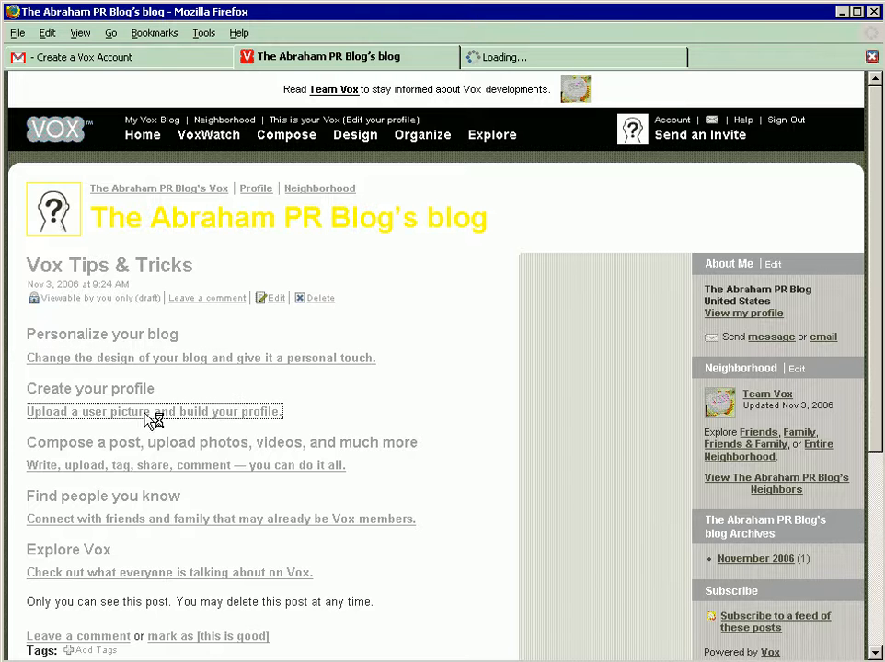
click(180, 445)
right_click(131, 474)
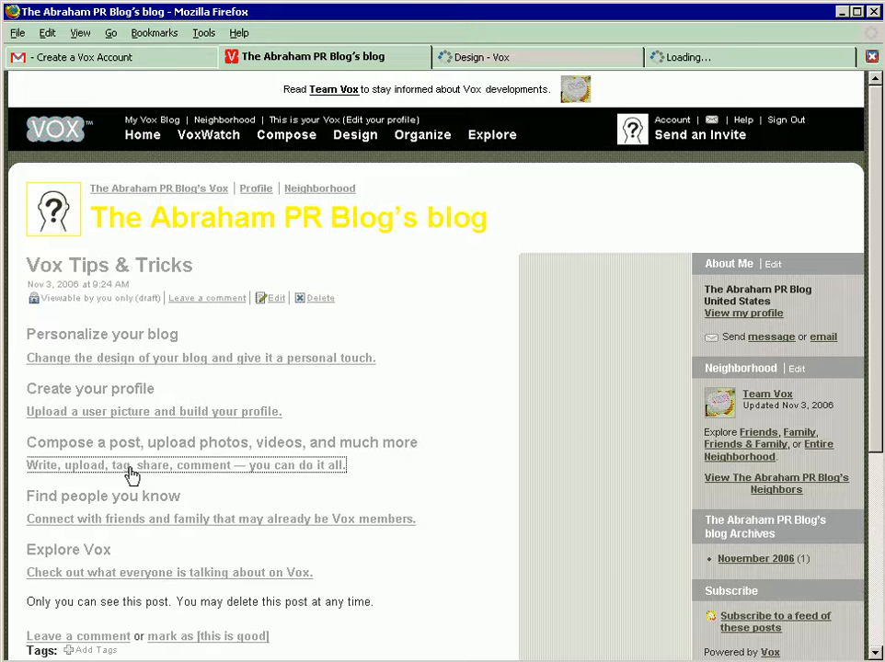
click(153, 497)
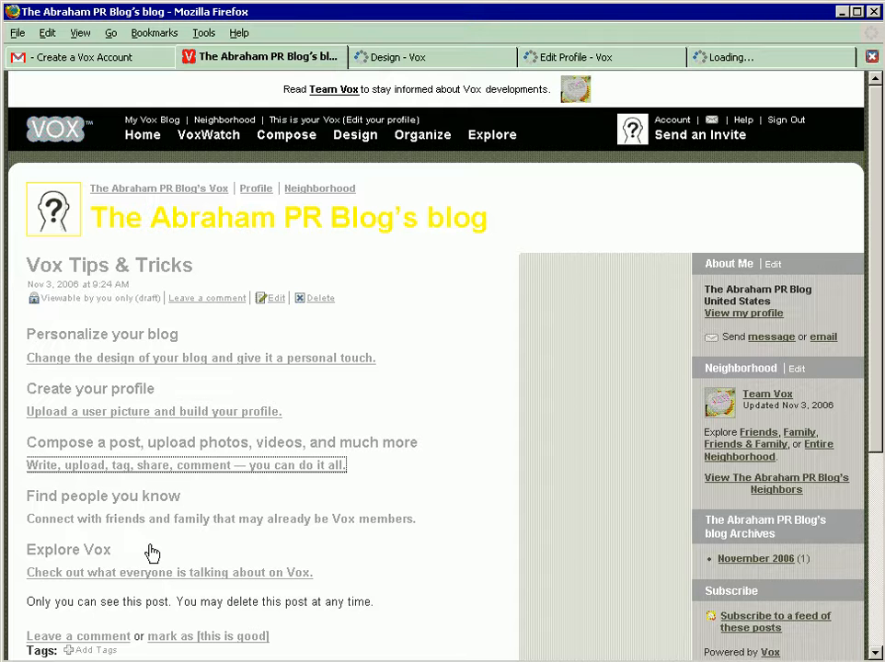
key(alt+Tab)
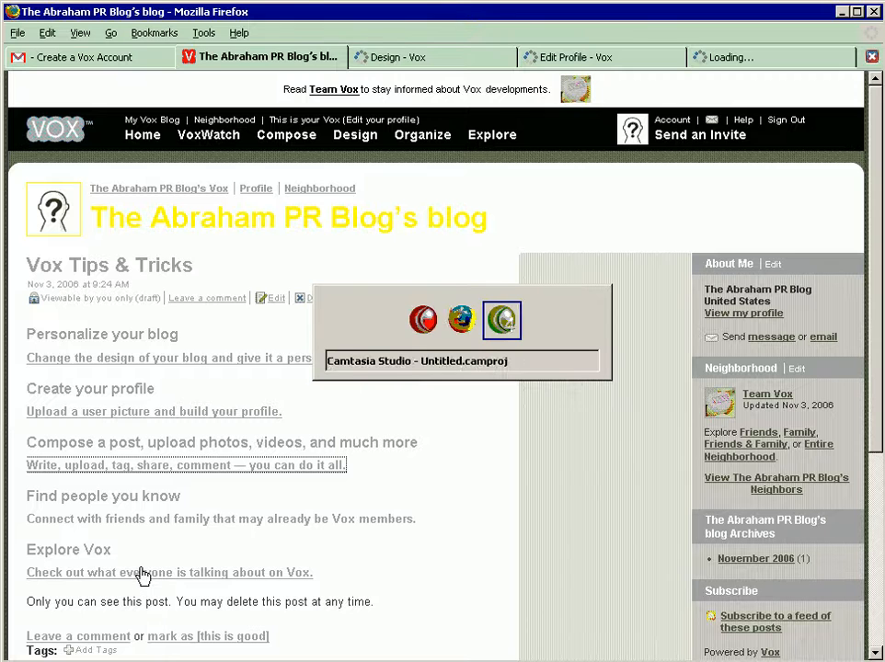
key(alt+Tab)
key(alt+Tab)
key(alt+Tab)
key(alt+Tab)
key(alt+Tab)
key(alt+Tab)
key(alt+Tab)
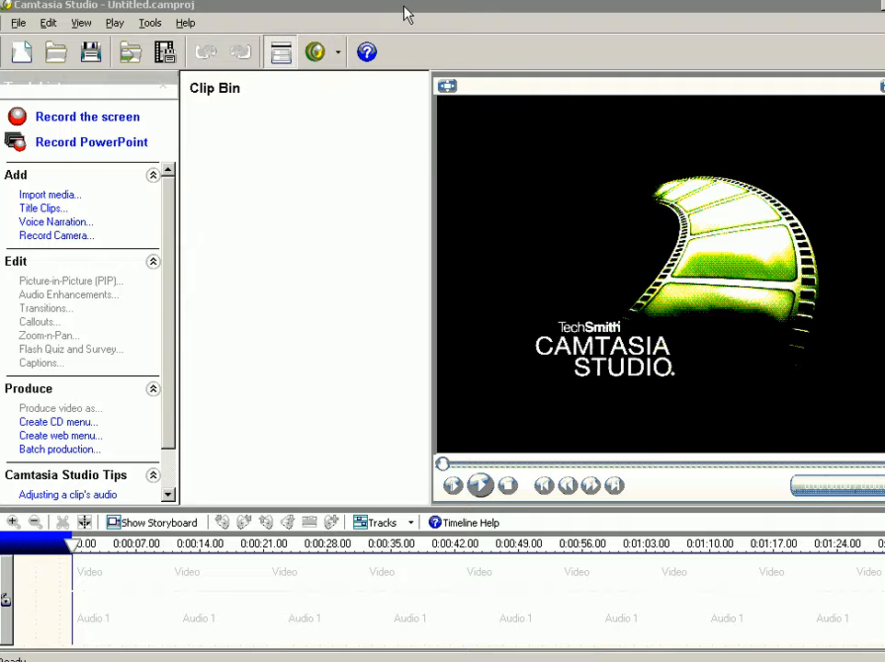
key(alt+Tab)
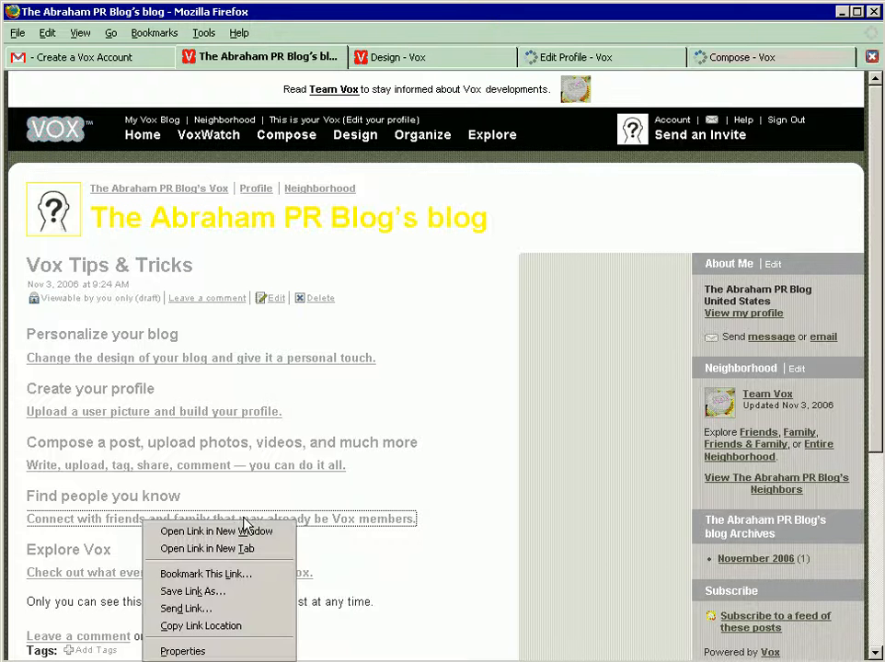
Step: Open the links for connecting with friends and family and for exploring Vox in separate new tabs
right_click(243, 520)
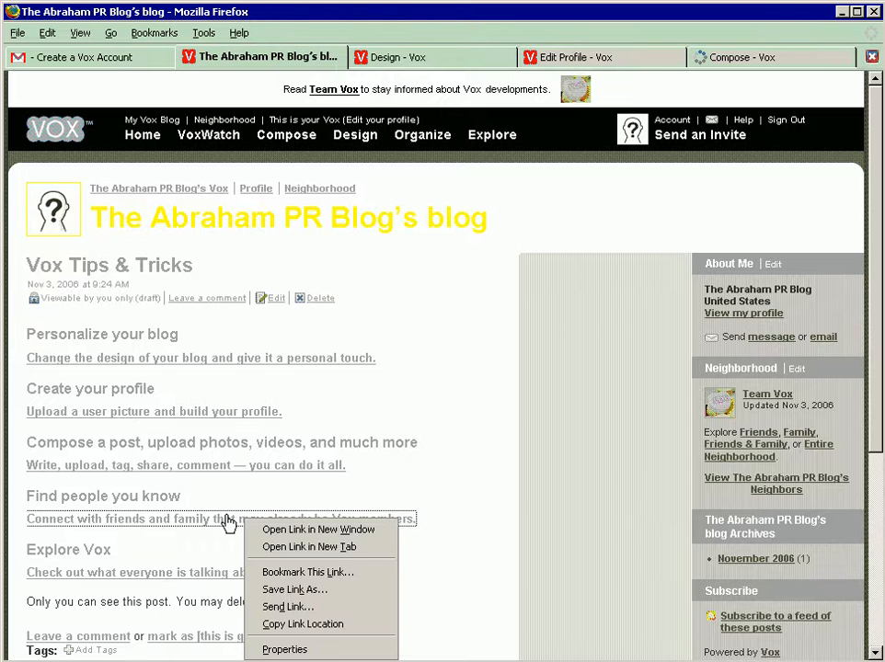
click(250, 548)
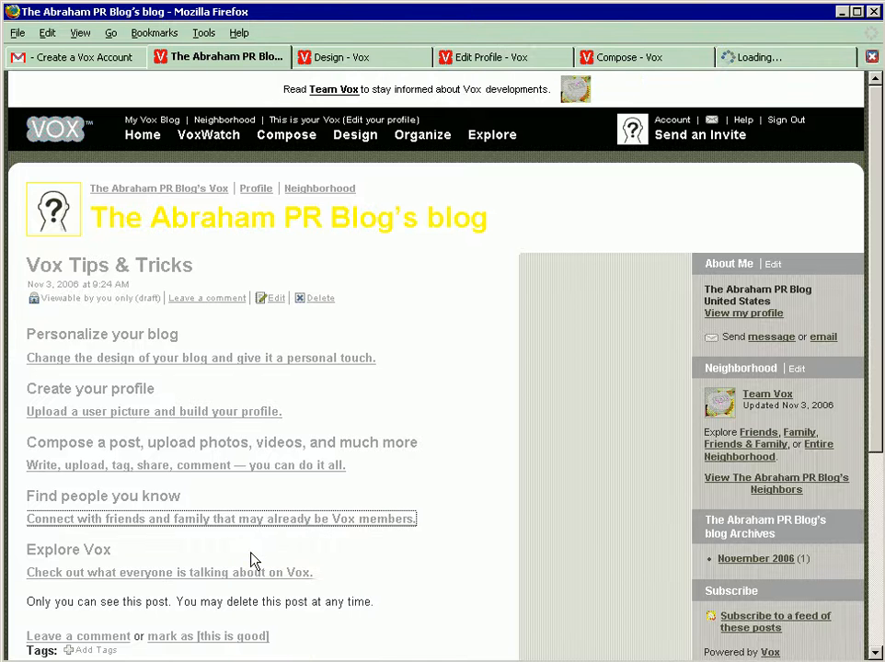
right_click(184, 572)
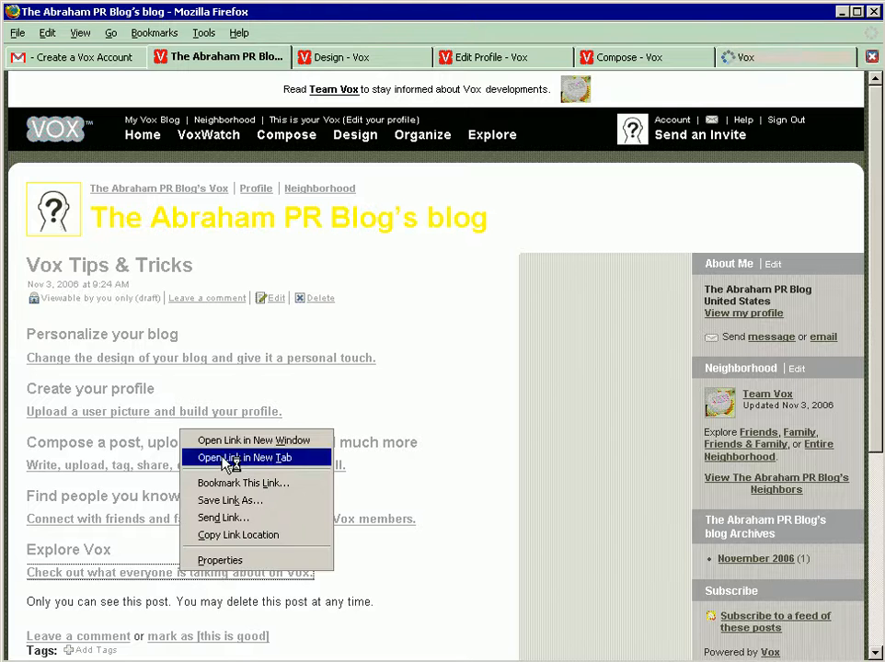
click(230, 458)
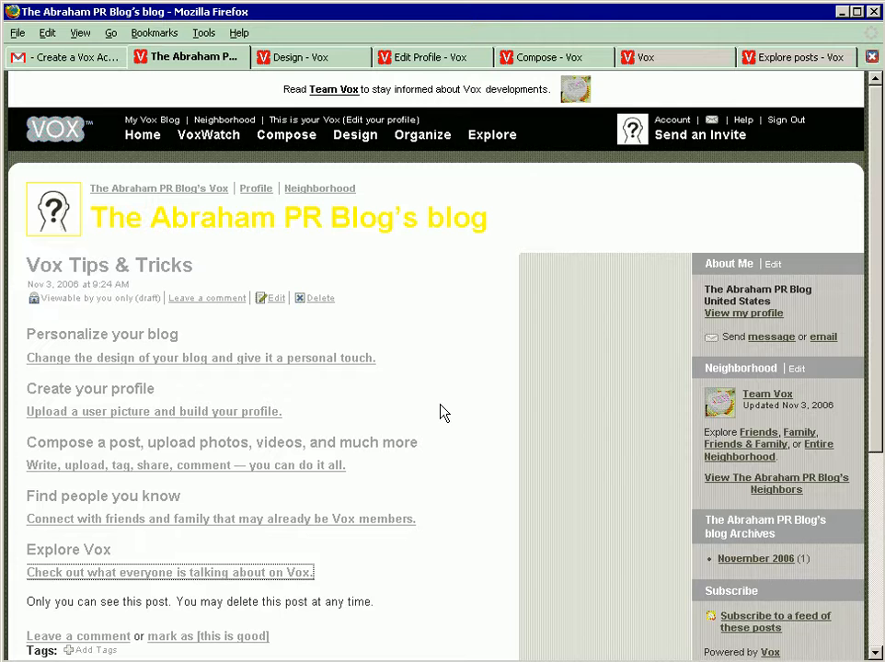
Step: Close the blog page and, on the design page, rename the blog to "The Abraham PR Blog" and save the name
key(ctrl+w)
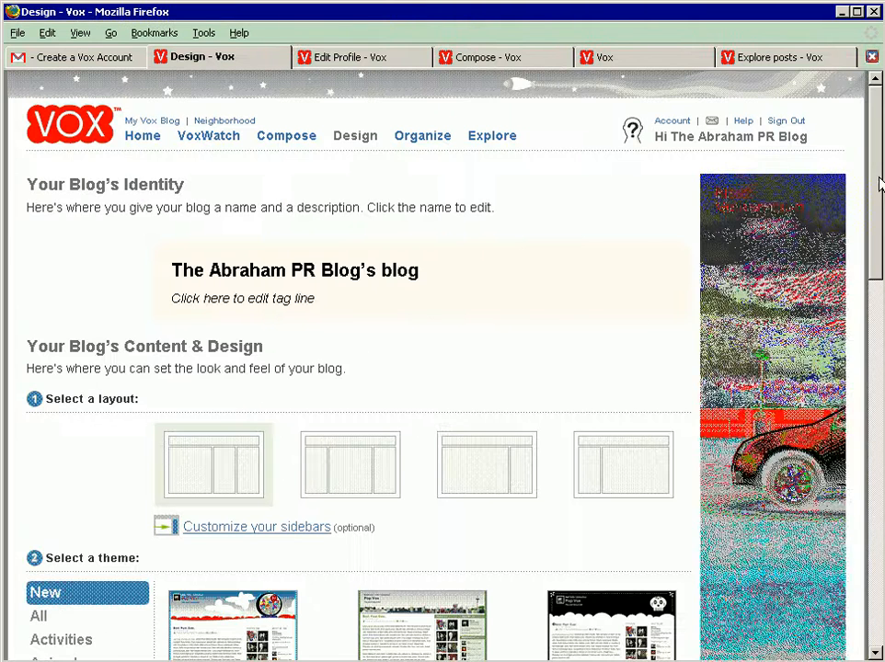
scroll(878, 193, down, 1)
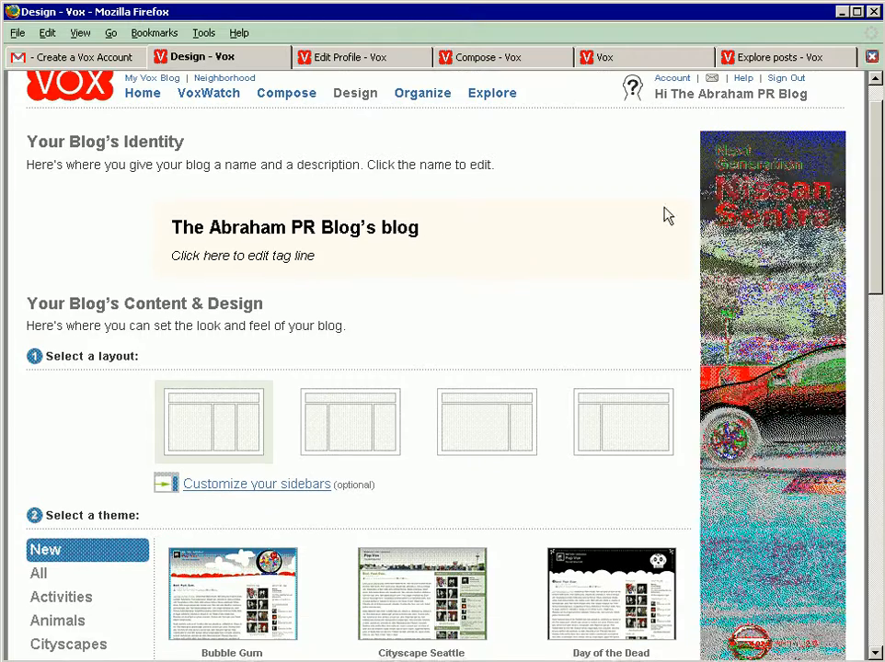
click(362, 227)
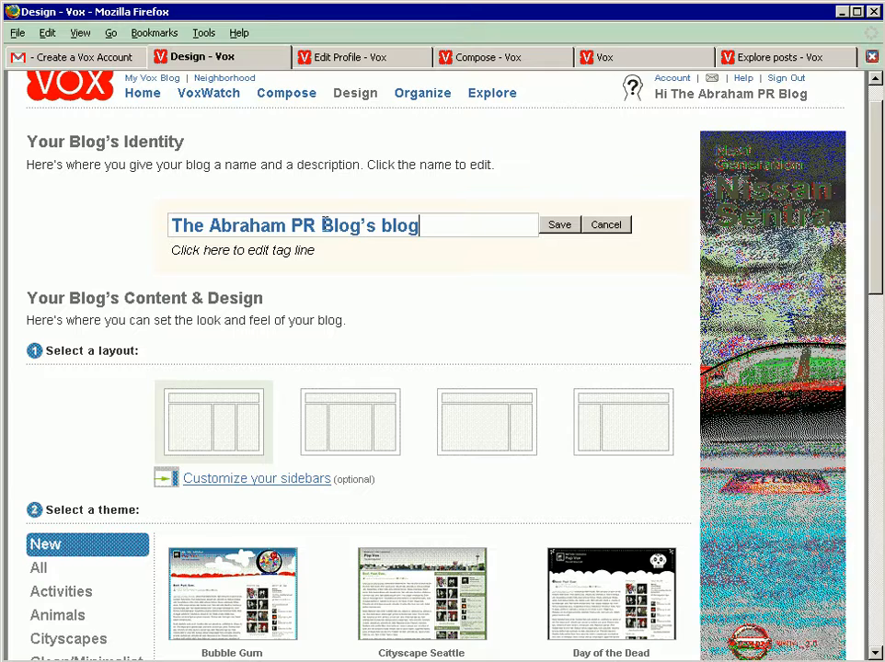
drag(322, 226, 351, 226)
drag(435, 231, 461, 245)
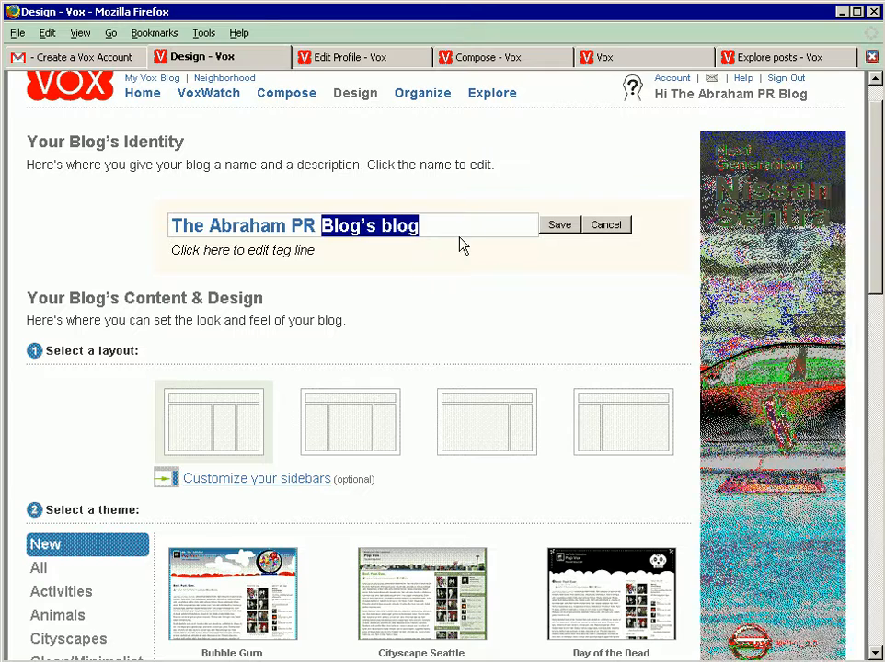
click(451, 219)
key(BackSpace)
key(BackSpace)
key(BackSpace)
key(BackSpace)
key(BackSpace)
key(BackSpace)
key(BackSpace)
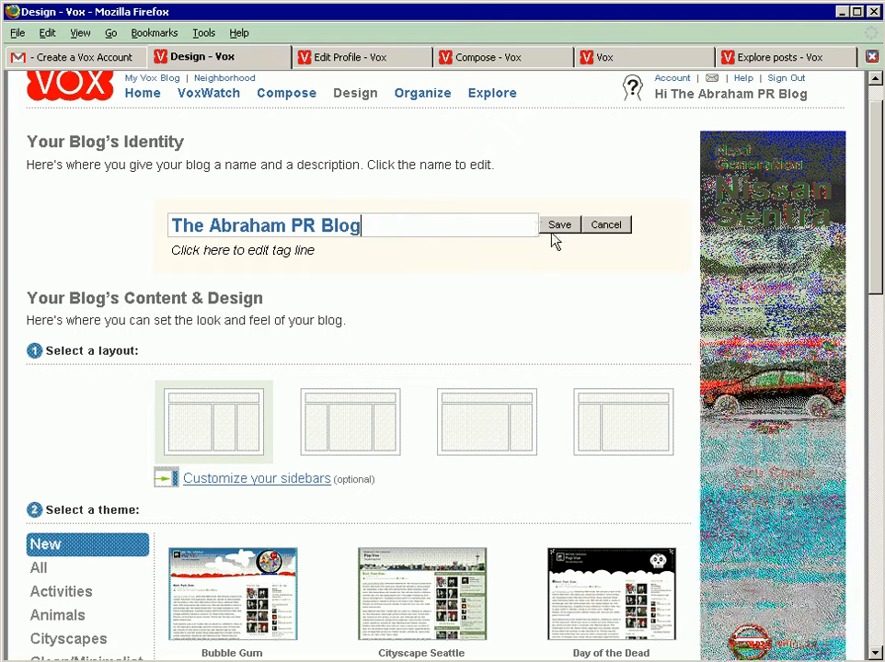
click(557, 226)
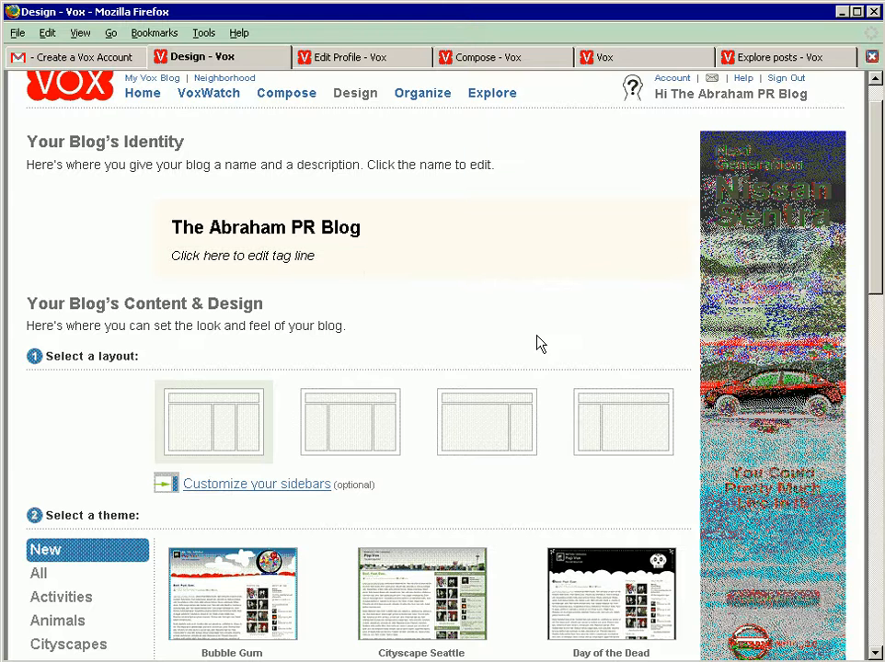
Step: Apply the two-column layout with a single right-hand sidebar to the blog and browse the Cityscapes themes
drag(877, 247, 878, 301)
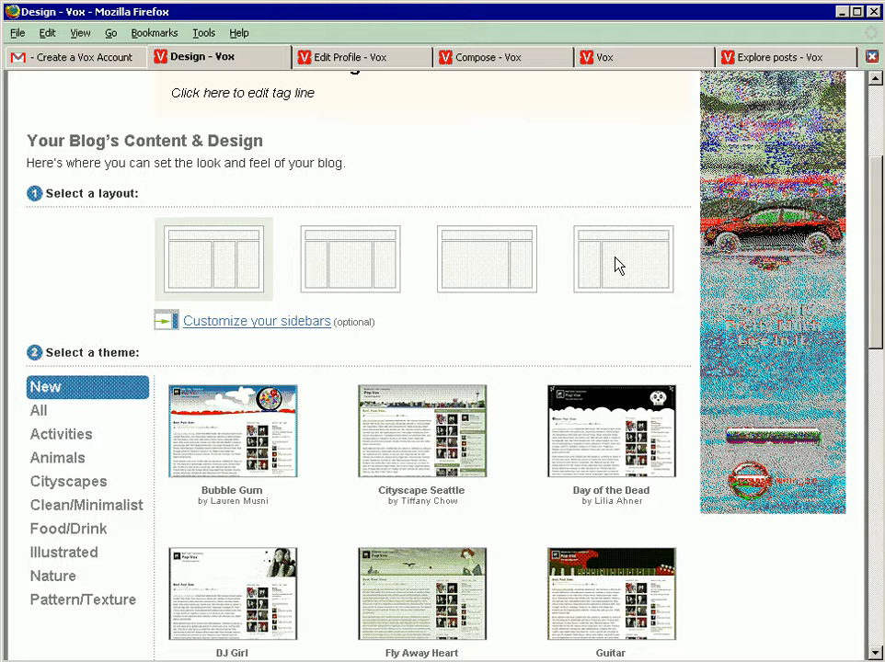
click(478, 266)
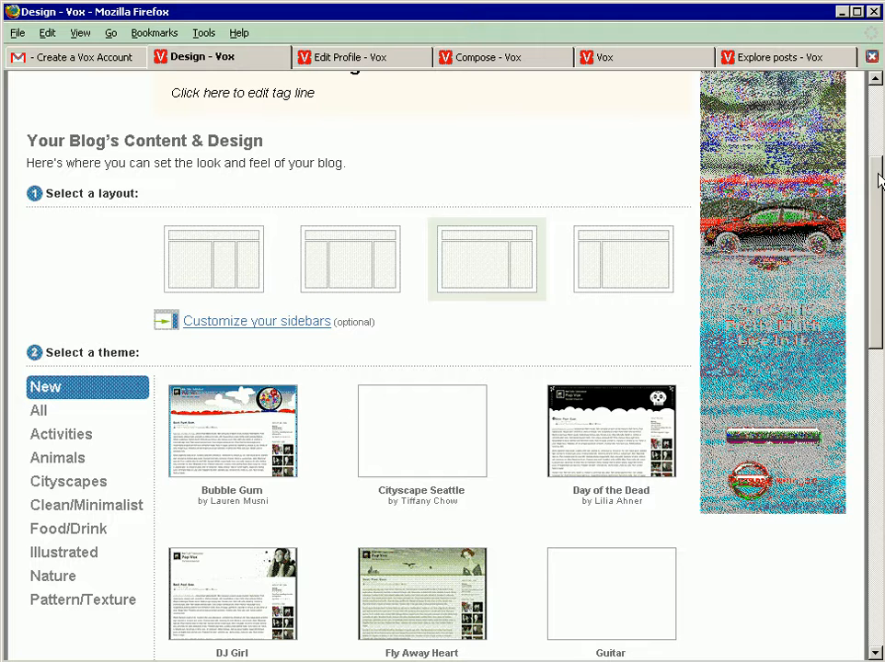
drag(878, 175, 877, 221)
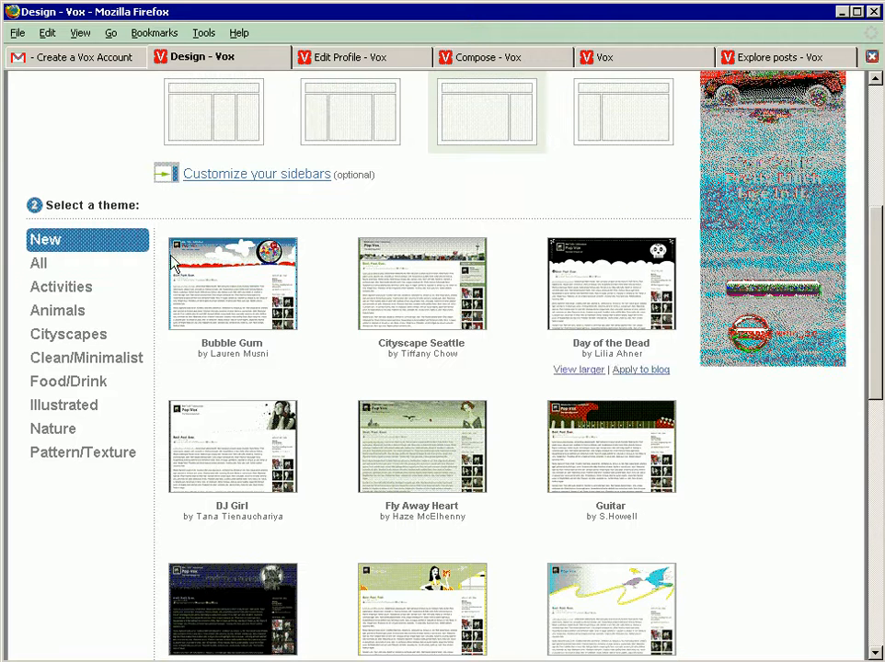
click(66, 337)
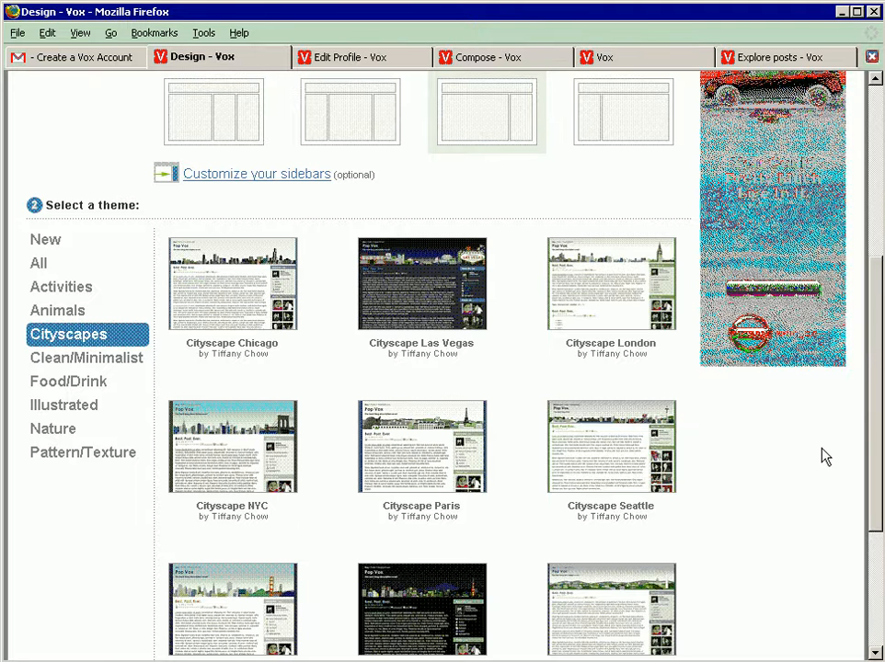
scroll(879, 299, down, 4)
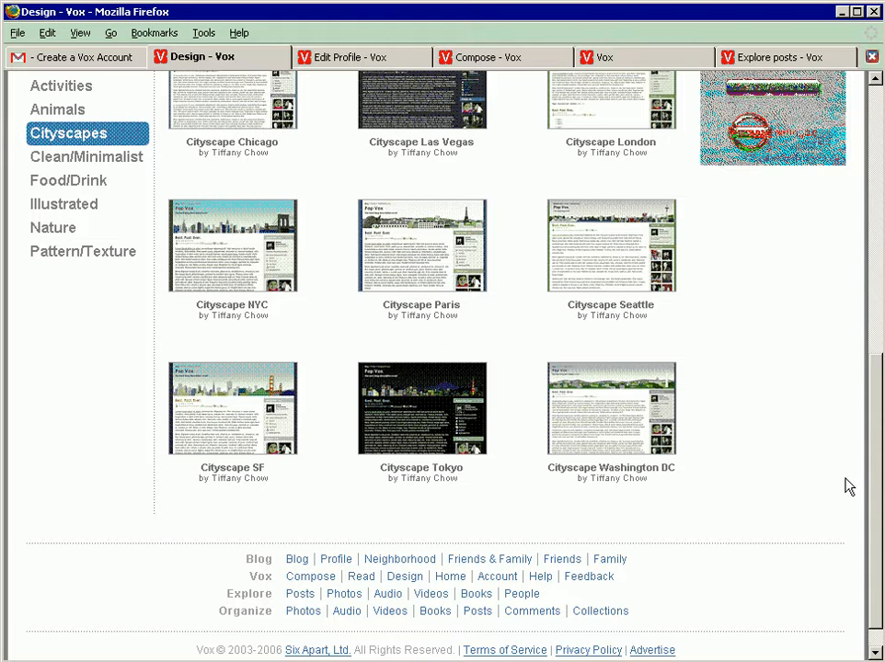
mouse_move(876, 506)
mouse_down()
mouse_move(855, 322)
mouse_move(869, 498)
mouse_up()
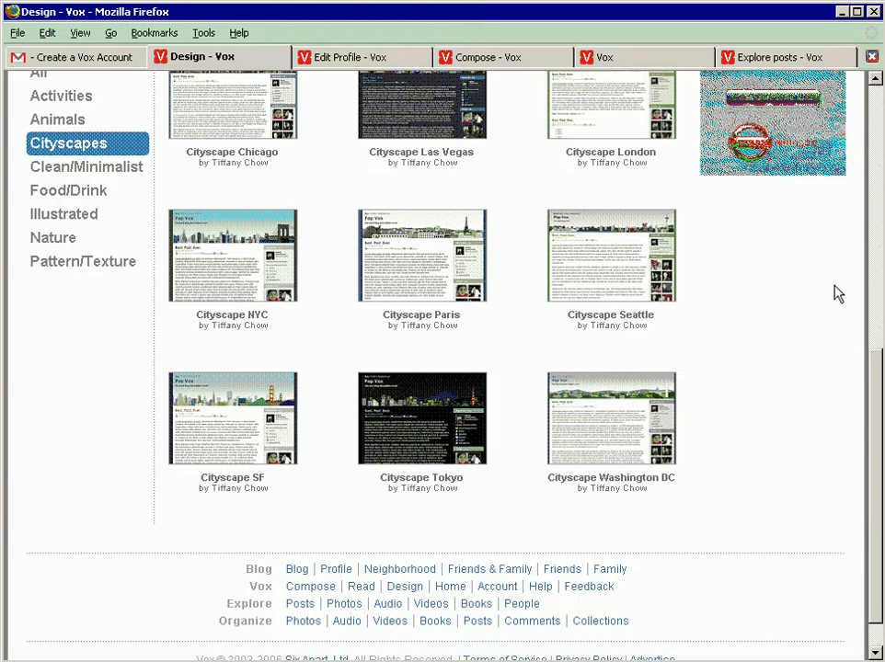
click(878, 110)
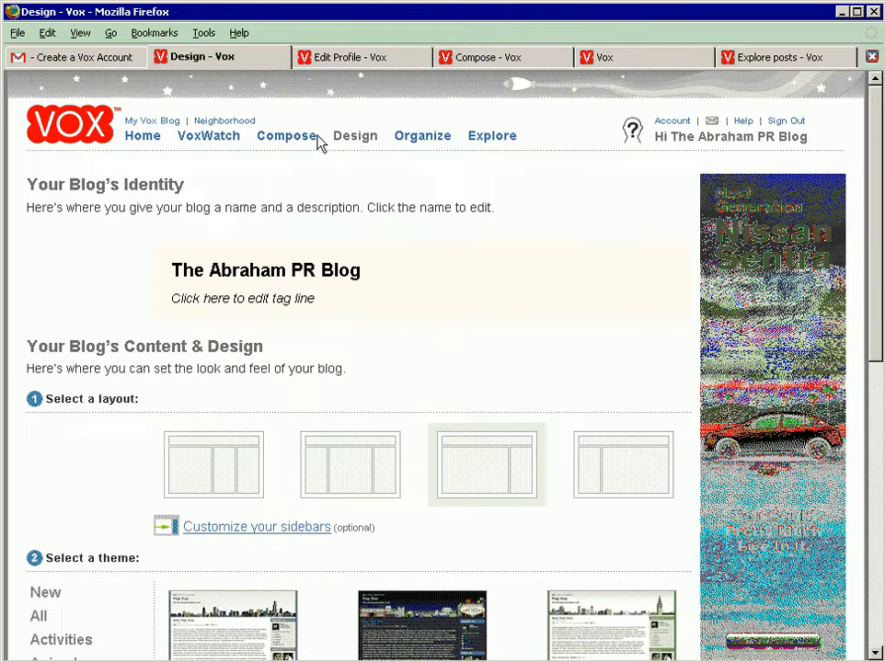
Step: On the Edit Profile page, shorten the member name to "Abraham PR"
click(340, 57)
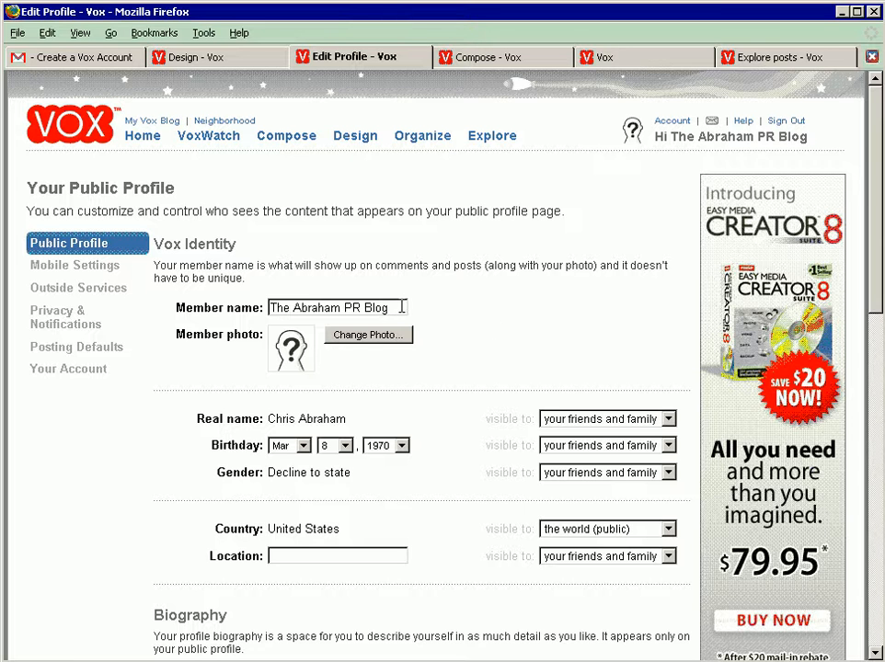
drag(289, 308, 250, 305)
key(BackSpace)
key(Right)
key(Right)
key(Right)
key(Right)
key(Right)
key(Right)
key(Right)
key(Right)
key(Right)
key(Right)
key(Right)
key(shift+End)
key(BackSpace)
Step: Open the member photo change and examine the Flickr, Photobucket and iStockphoto sources
click(354, 335)
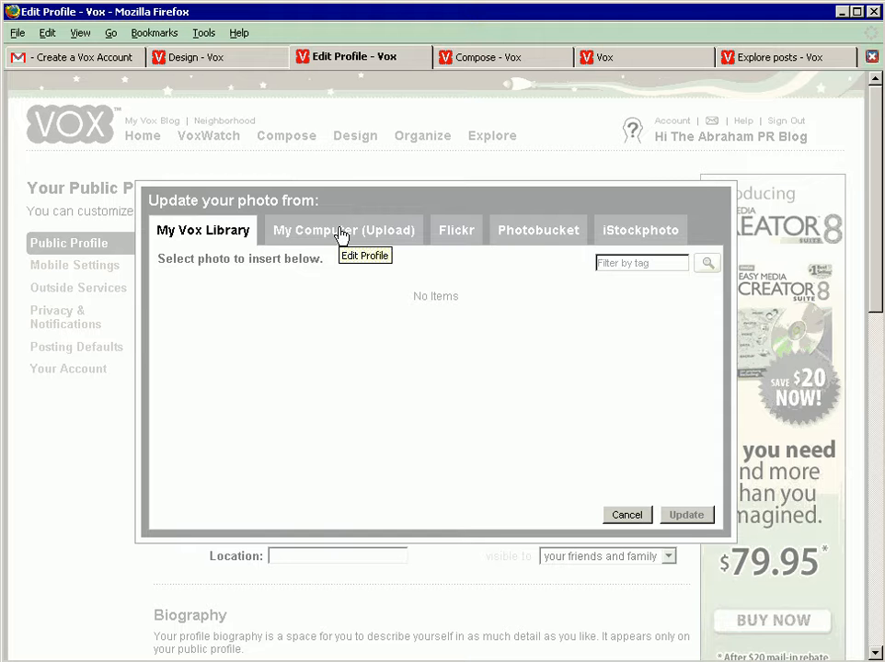
click(456, 234)
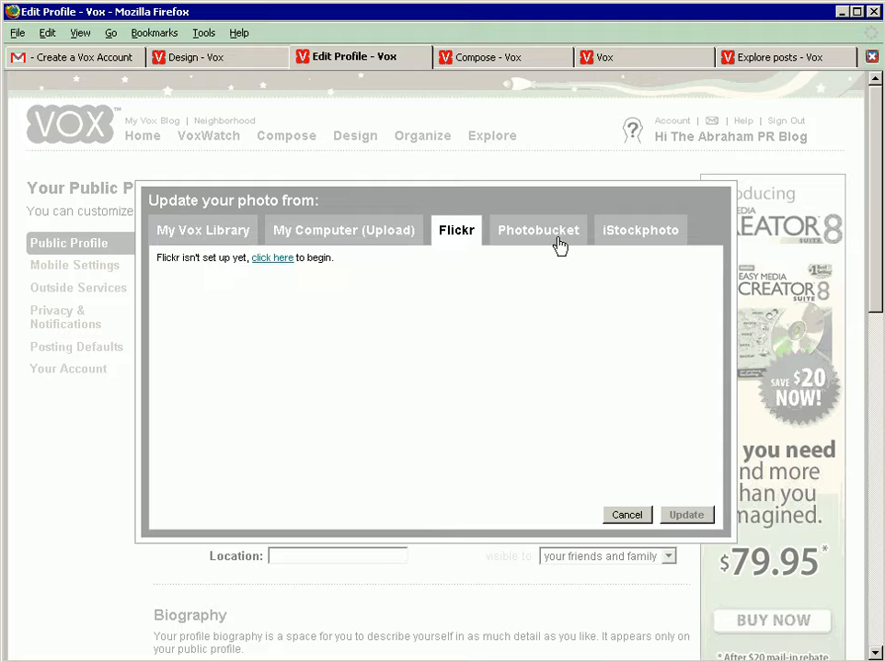
click(536, 233)
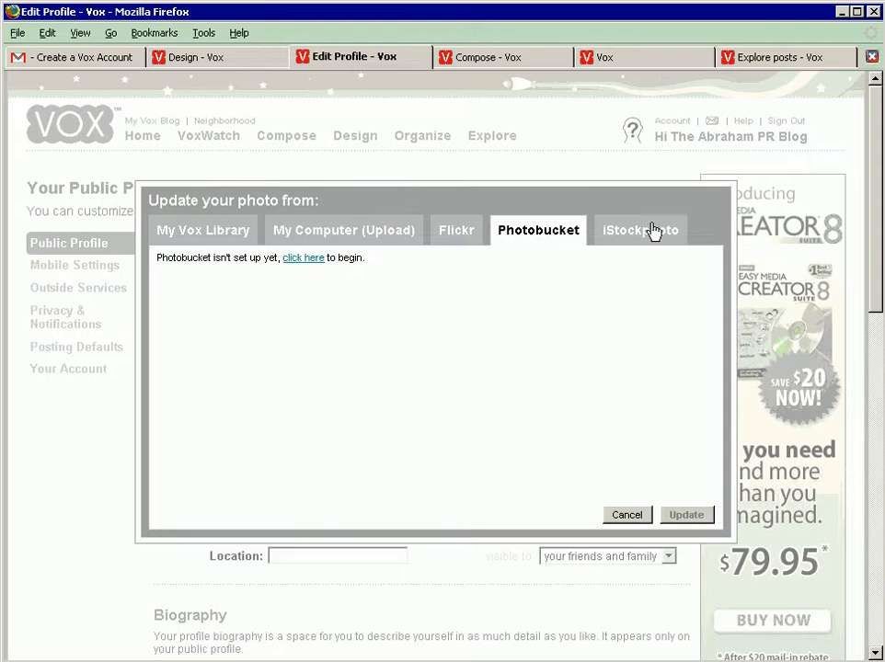
click(651, 235)
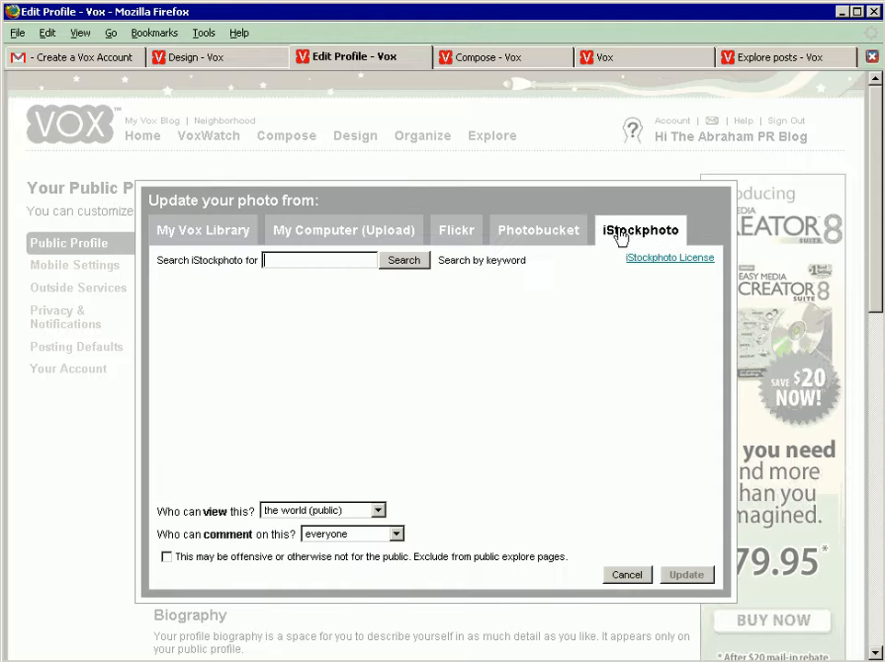
click(539, 232)
click(642, 231)
click(467, 232)
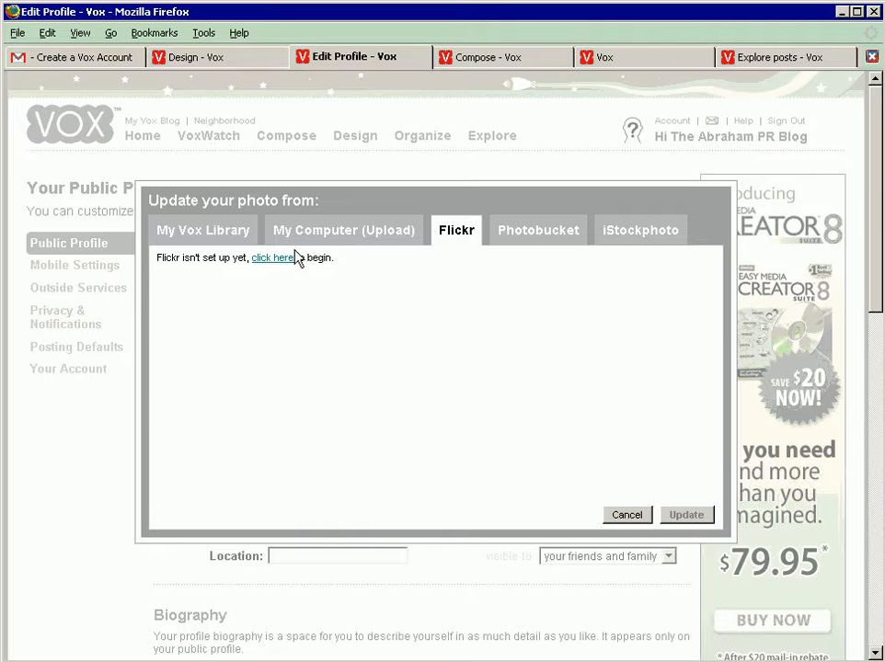
Step: Choose the smiling portrait photo from the computer's My Pictures folder for upload, browsing the folder as thumbnails
click(336, 230)
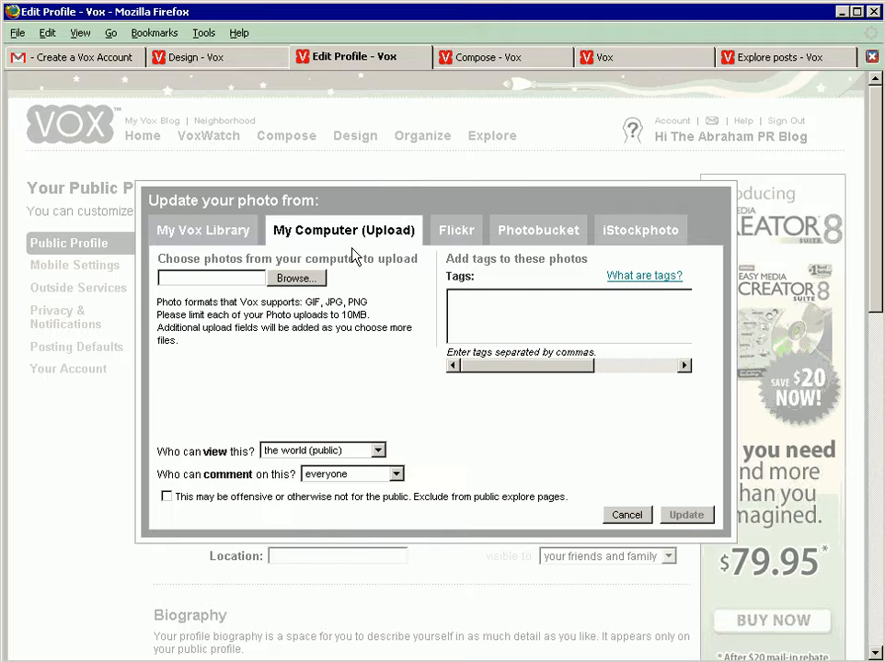
click(294, 280)
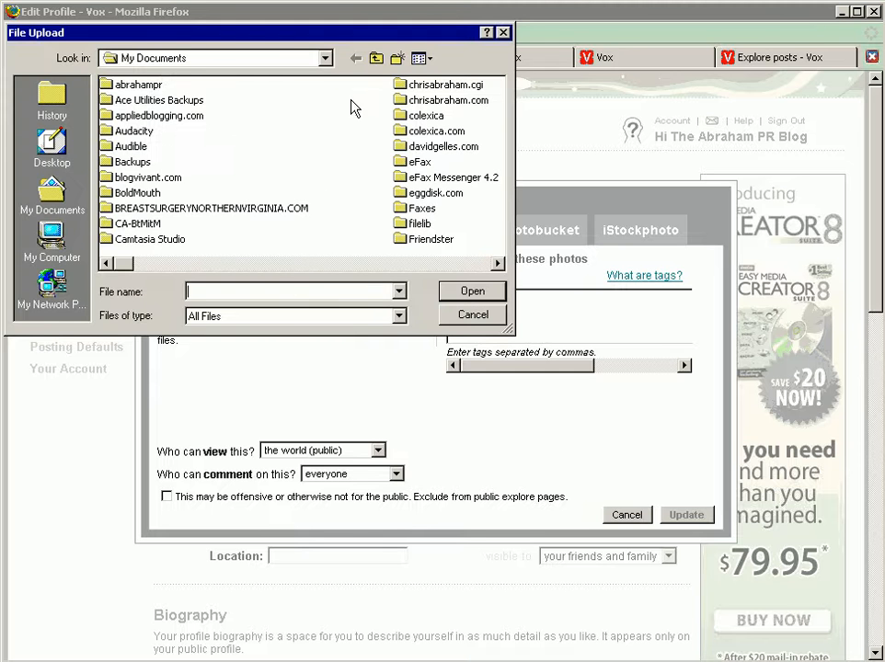
click(450, 264)
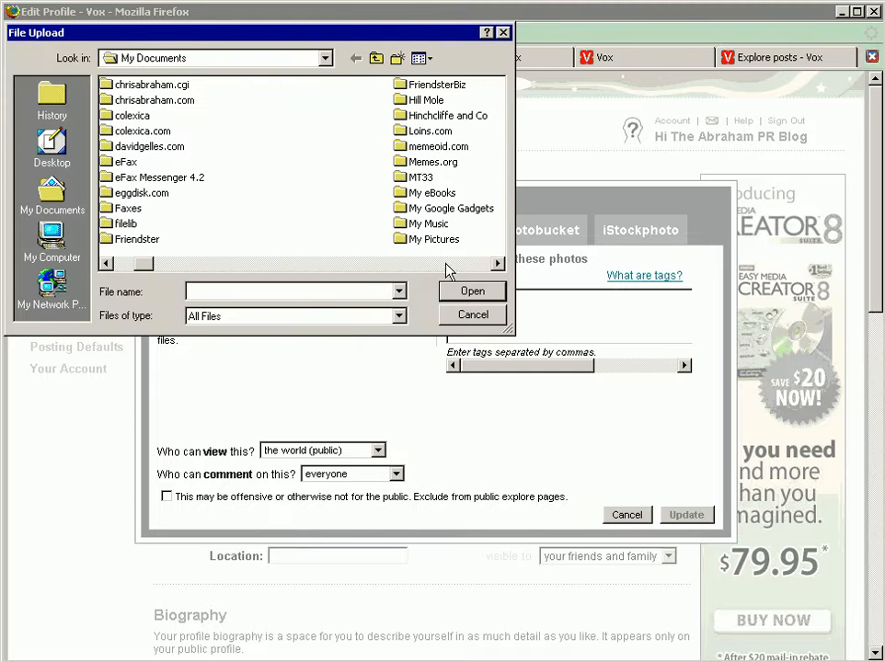
double_click(434, 239)
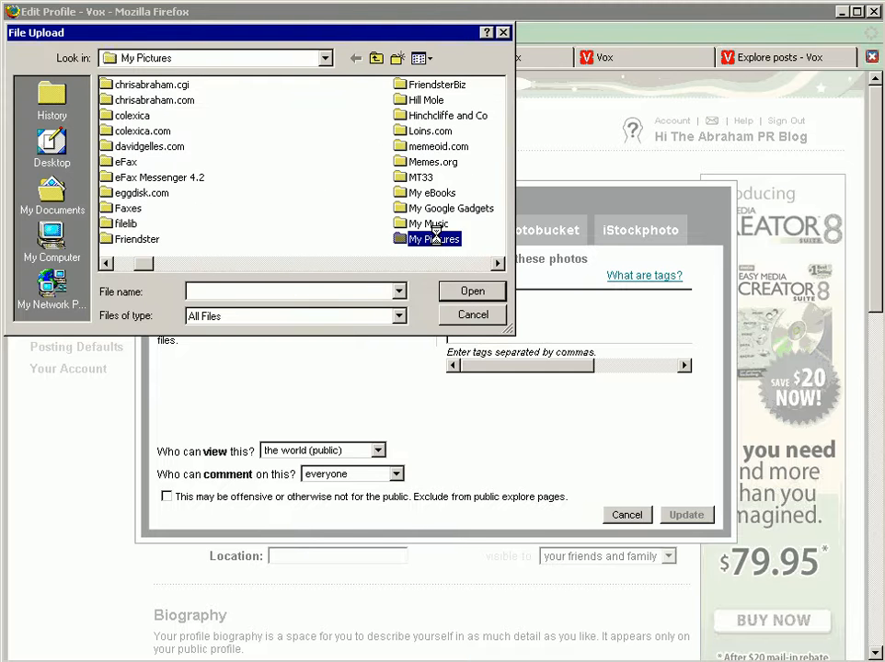
click(428, 61)
click(452, 138)
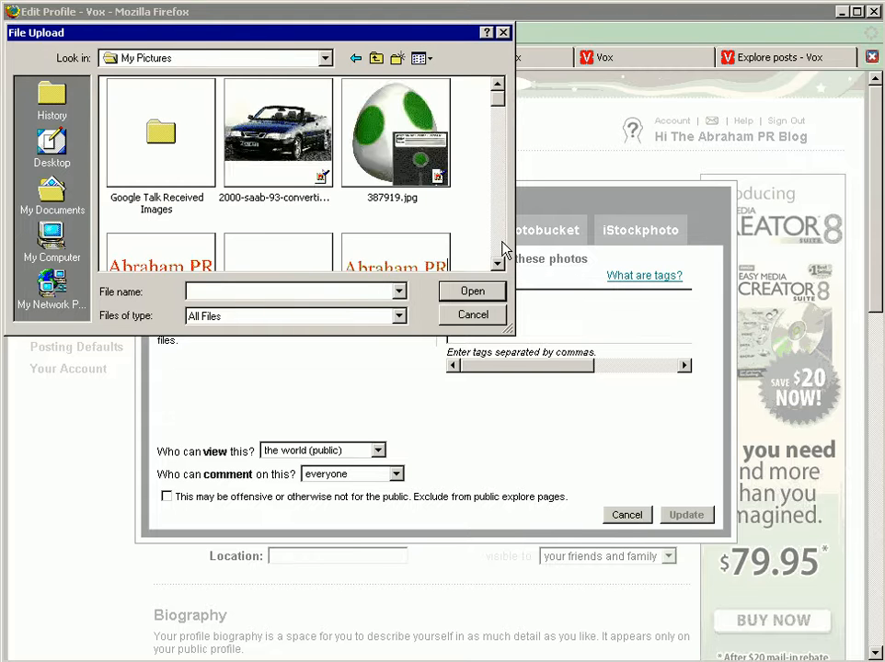
click(502, 248)
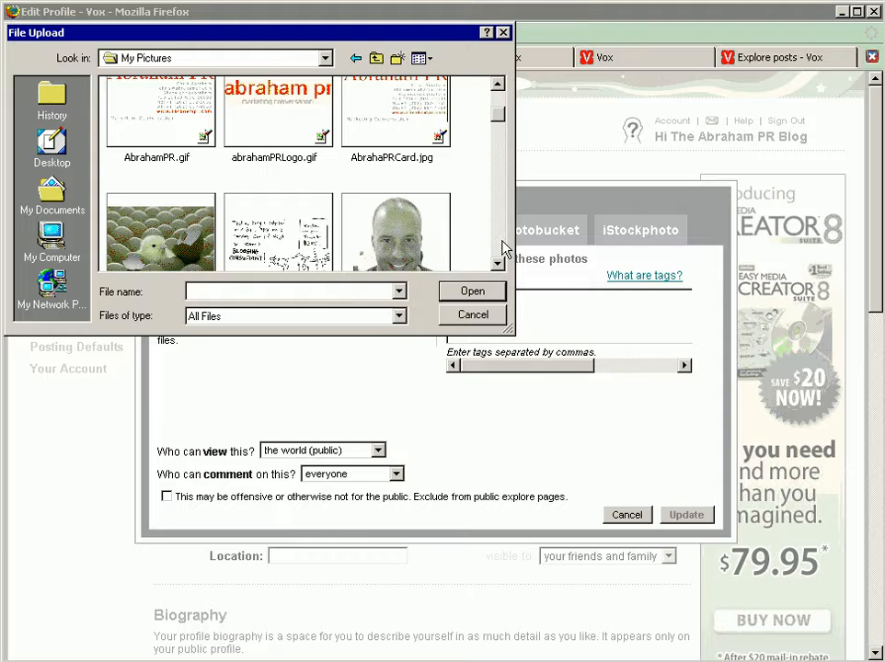
double_click(397, 237)
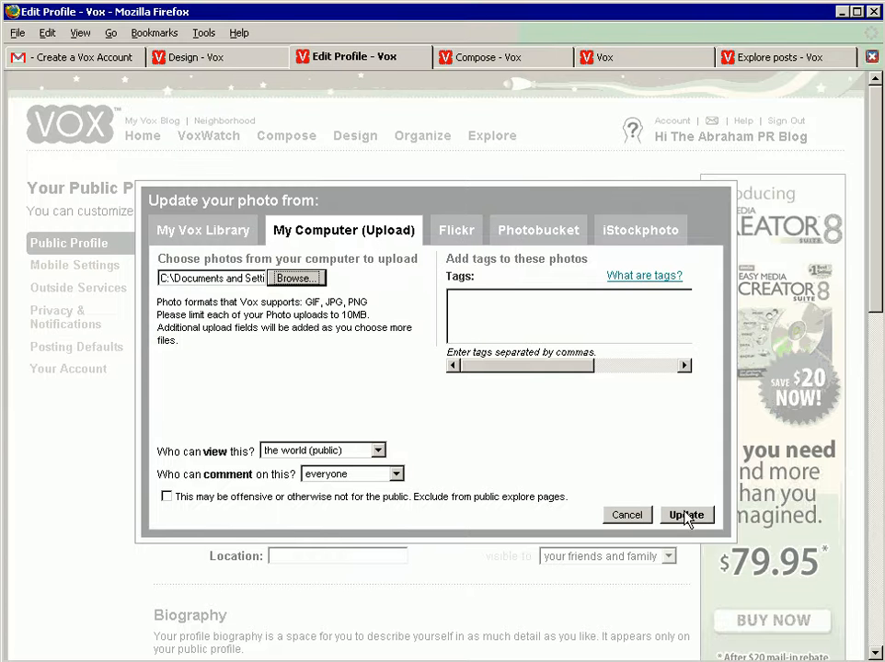
Step: Keep the photo viewable by the world (public) and update the member photo with it
click(292, 453)
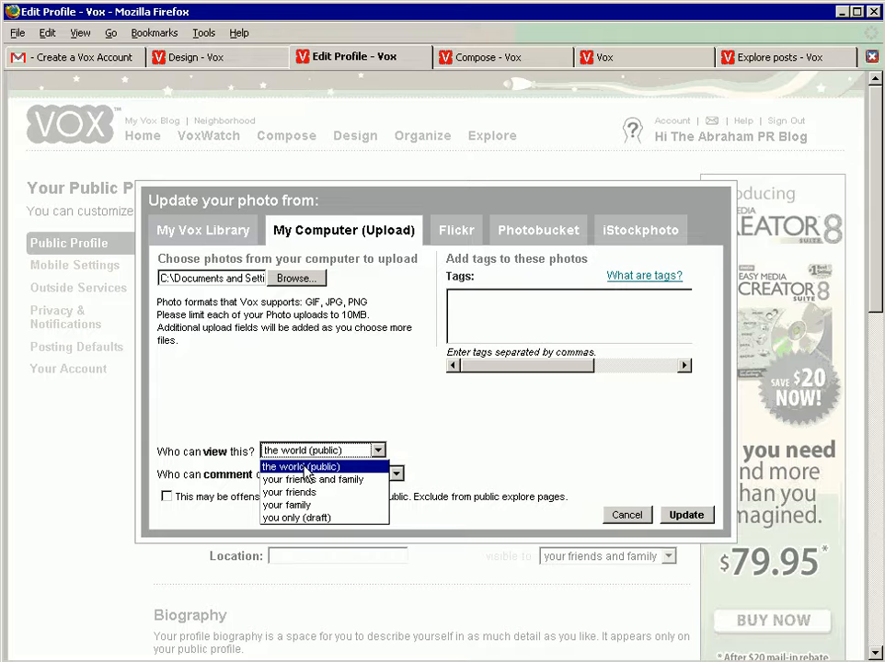
click(306, 468)
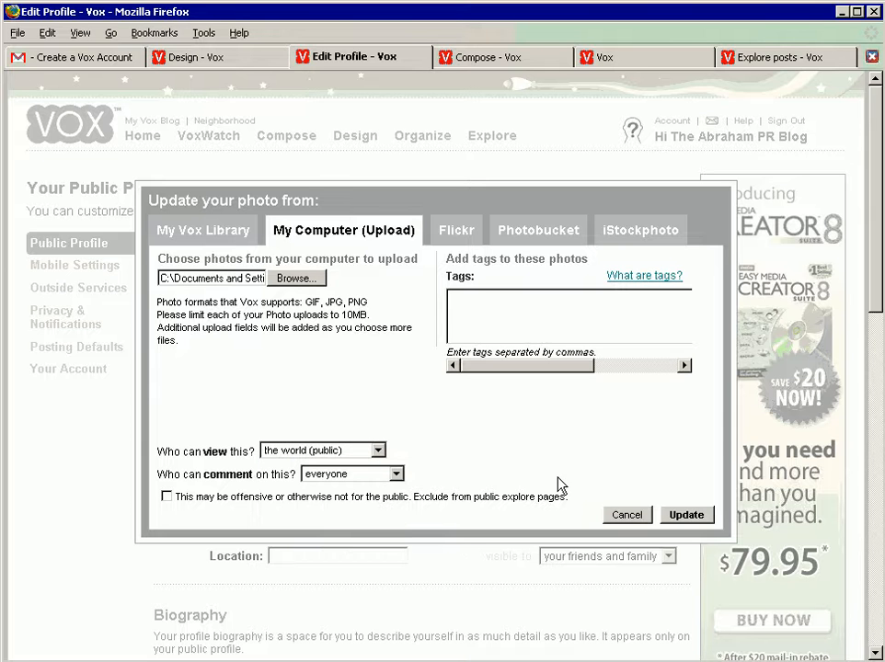
click(693, 518)
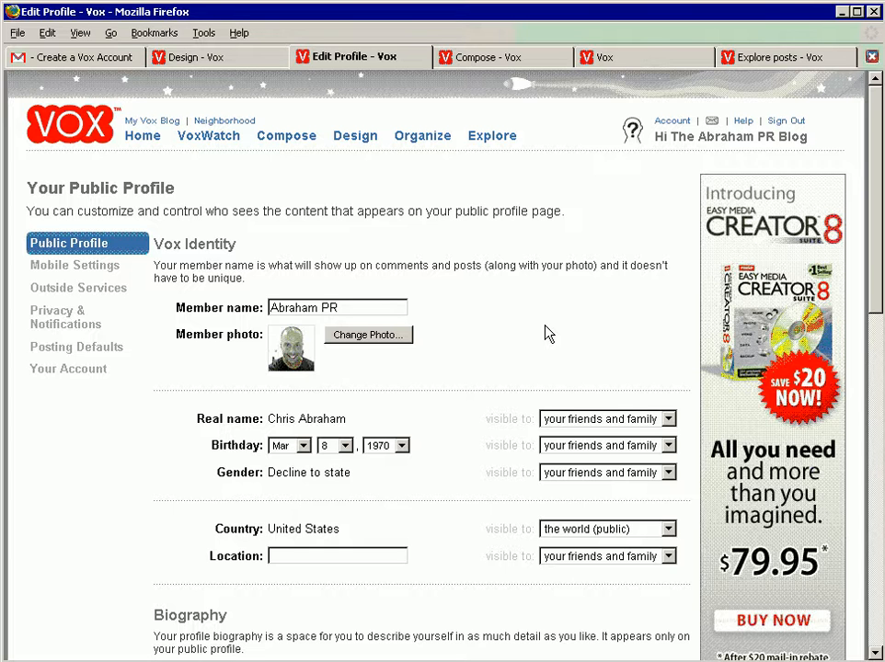
Step: Make the real name, birthday and gender in the public profile visible to the world (public)
drag(875, 251, 880, 338)
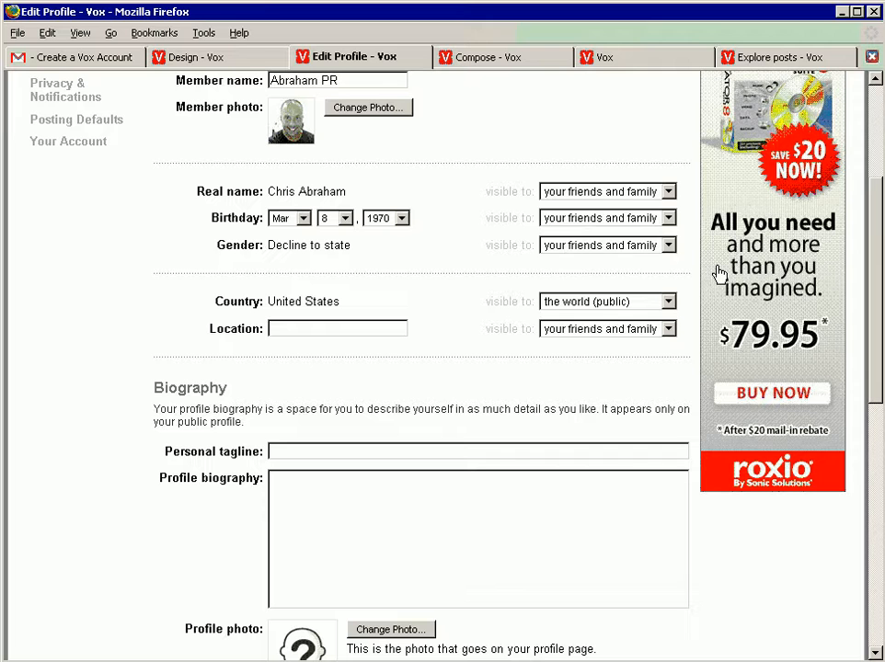
click(624, 193)
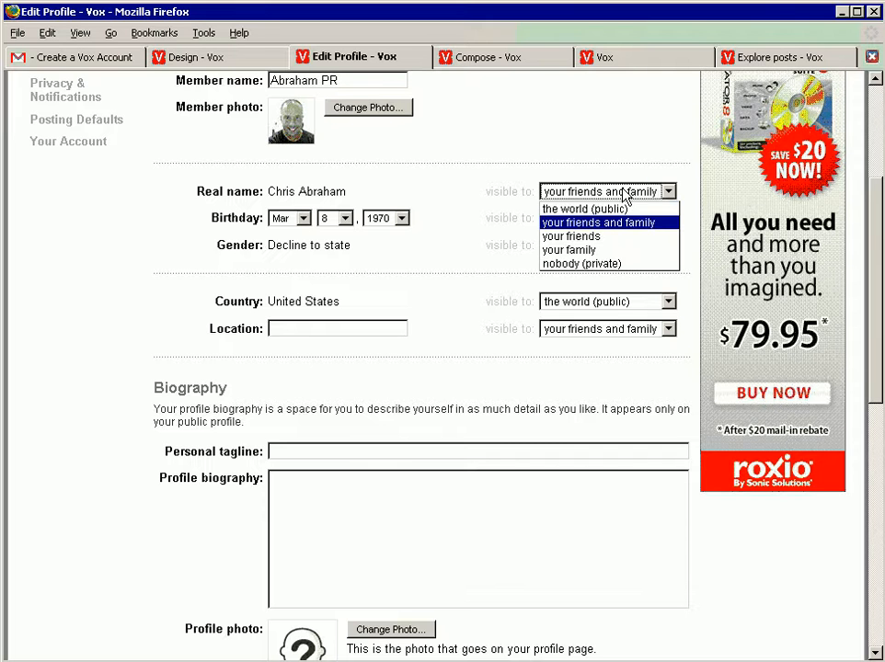
click(622, 208)
click(623, 222)
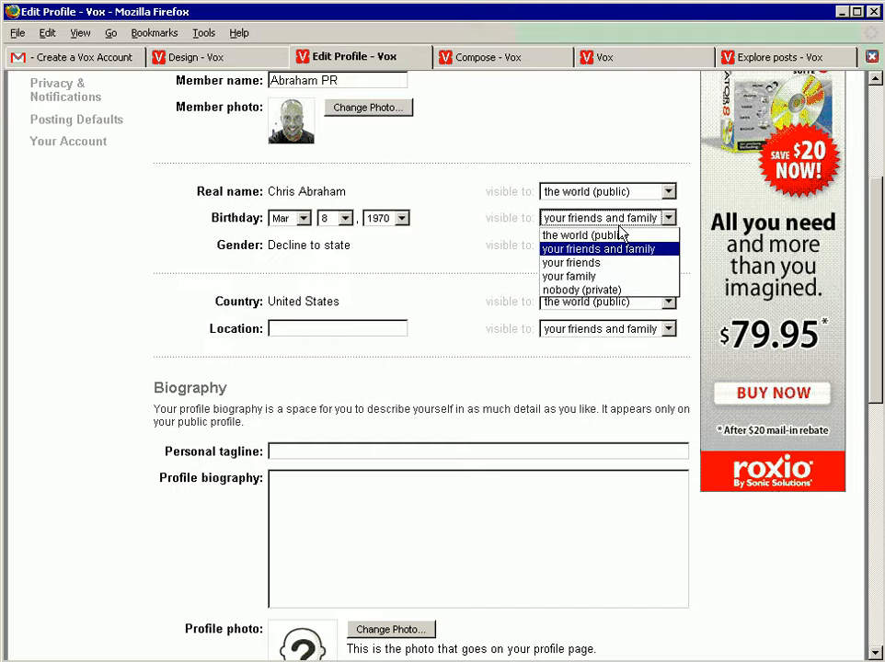
click(620, 235)
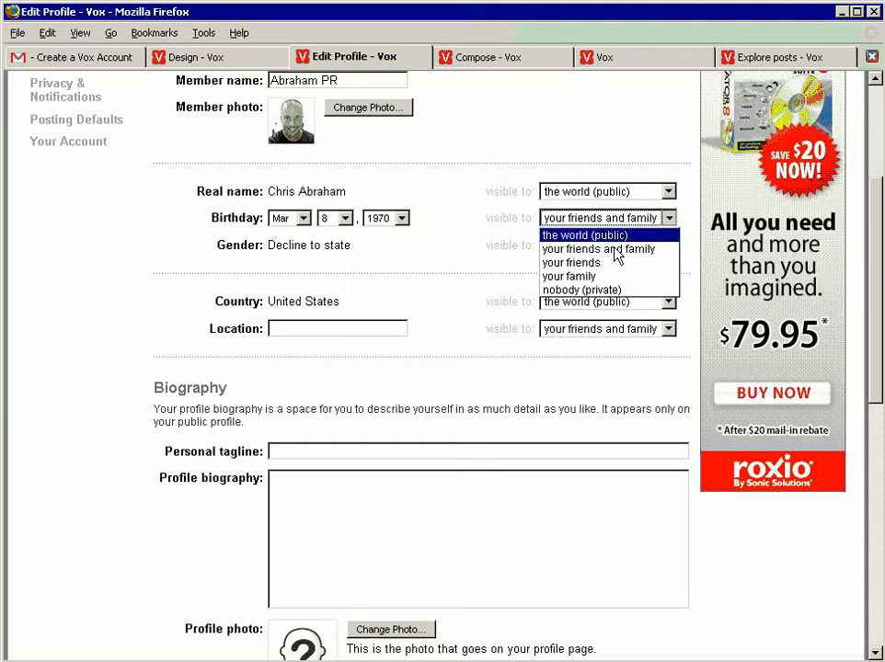
click(616, 254)
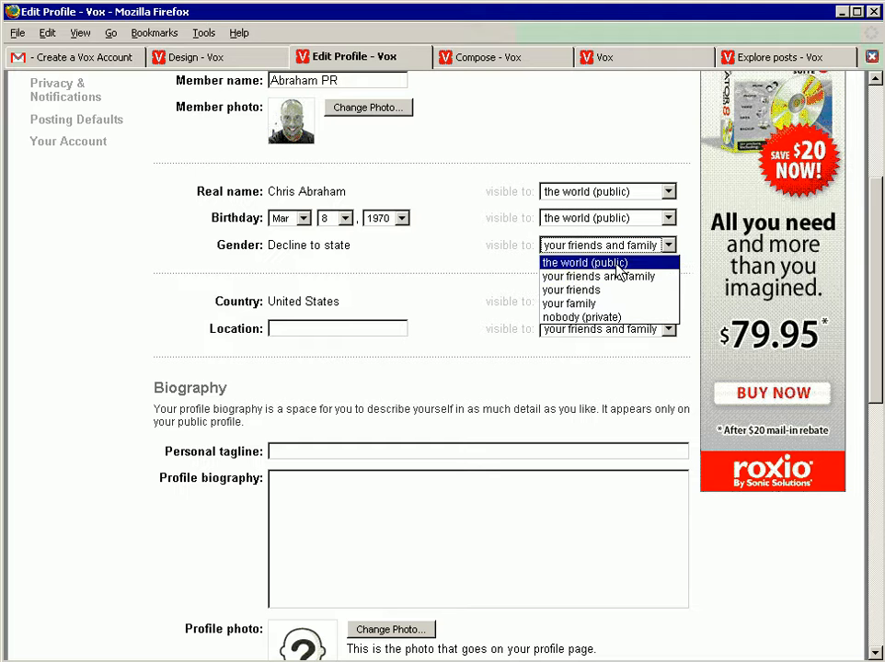
click(611, 262)
click(438, 265)
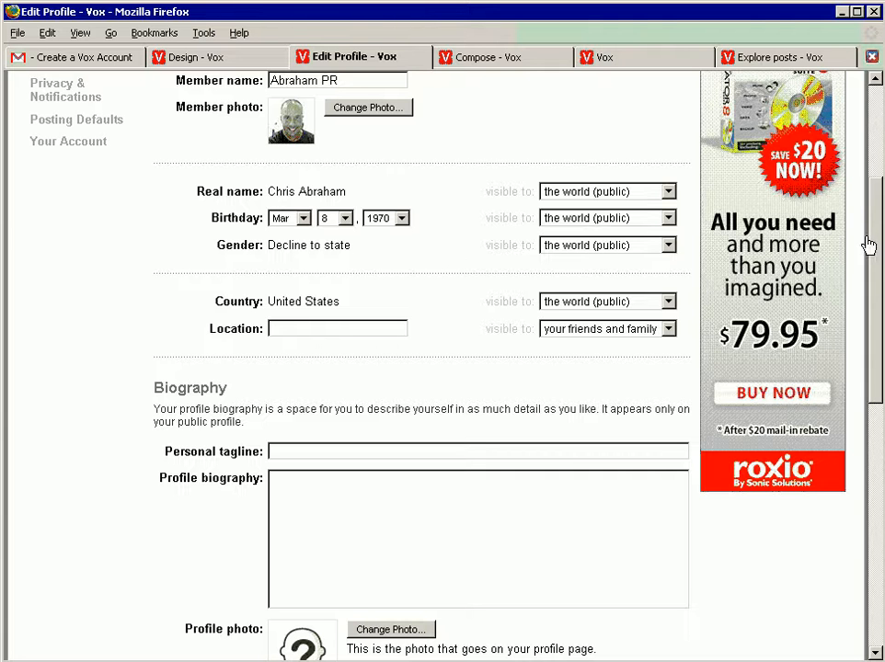
Step: Set the profile location to Washington, DC and make it visible to the world (public)
click(358, 328)
text(Washi)
key(Down)
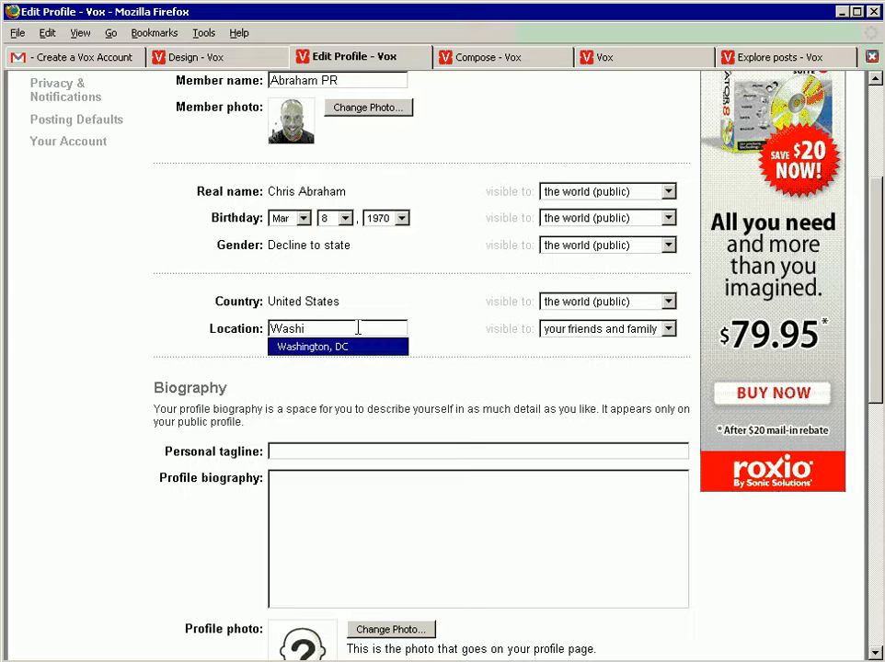
key(Return)
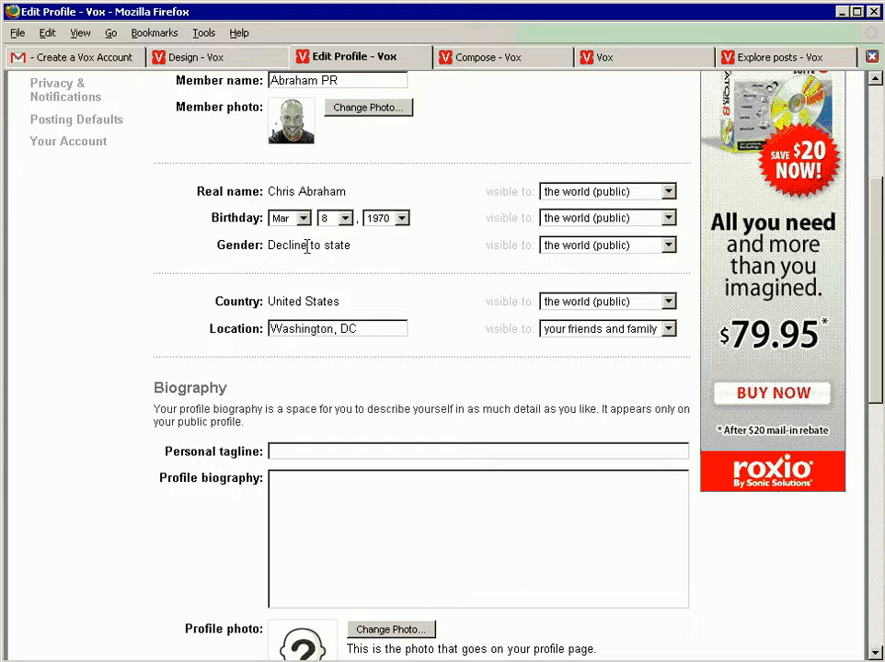
click(220, 59)
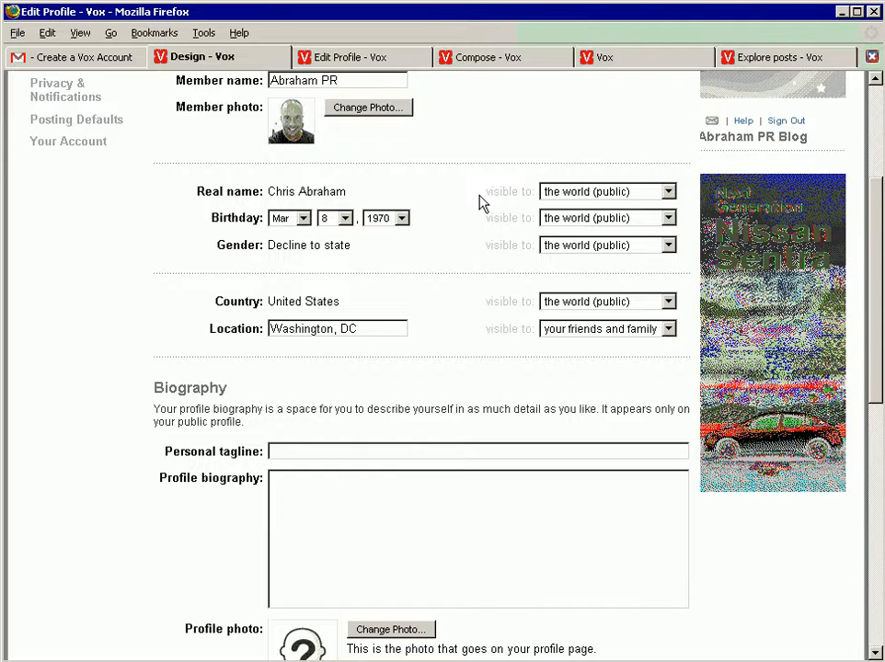
click(561, 333)
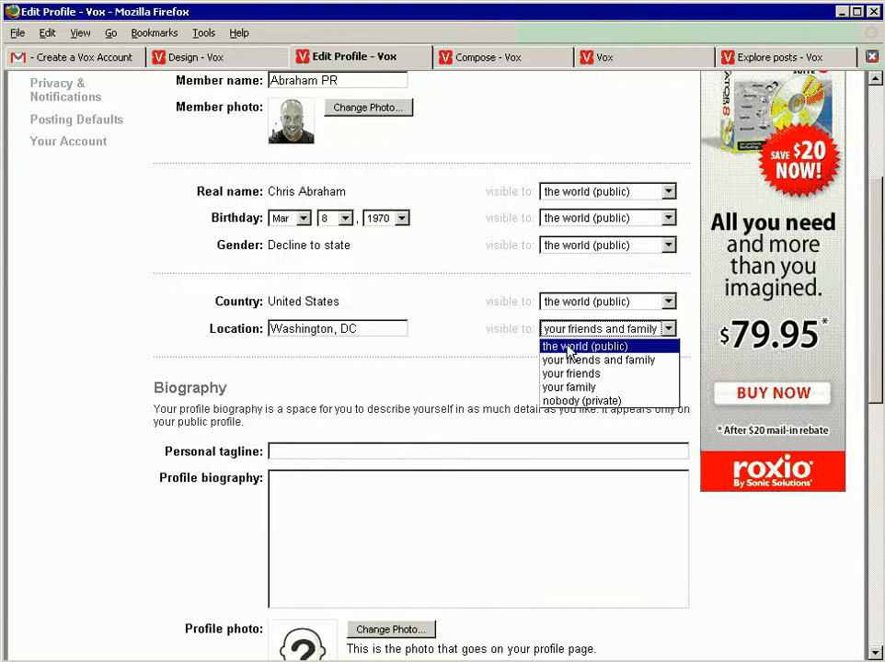
click(568, 347)
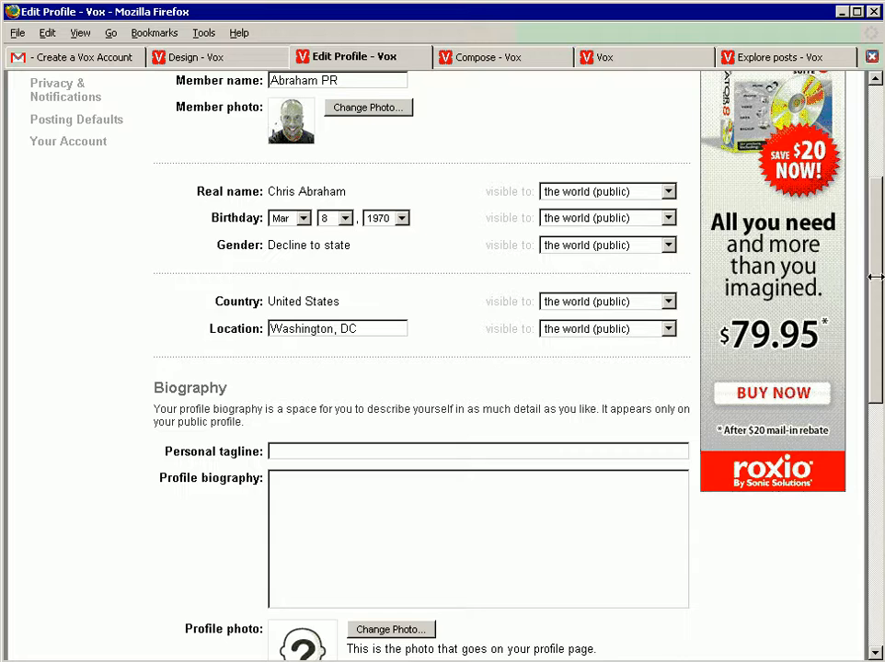
Step: Enter "There is Method in my Madness" as the personal tagline in the Biography section
drag(879, 260, 871, 376)
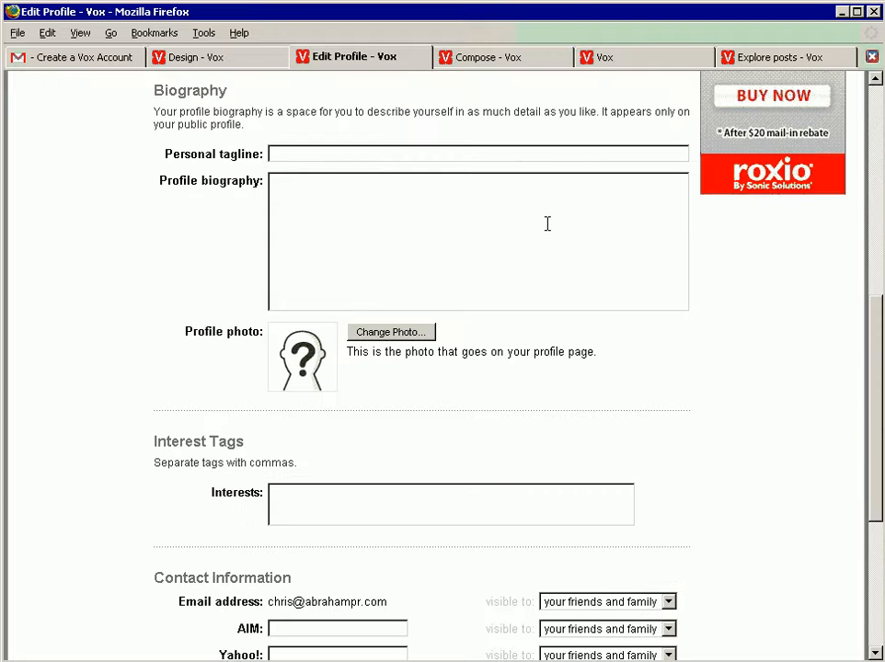
click(468, 151)
text(There is Met)
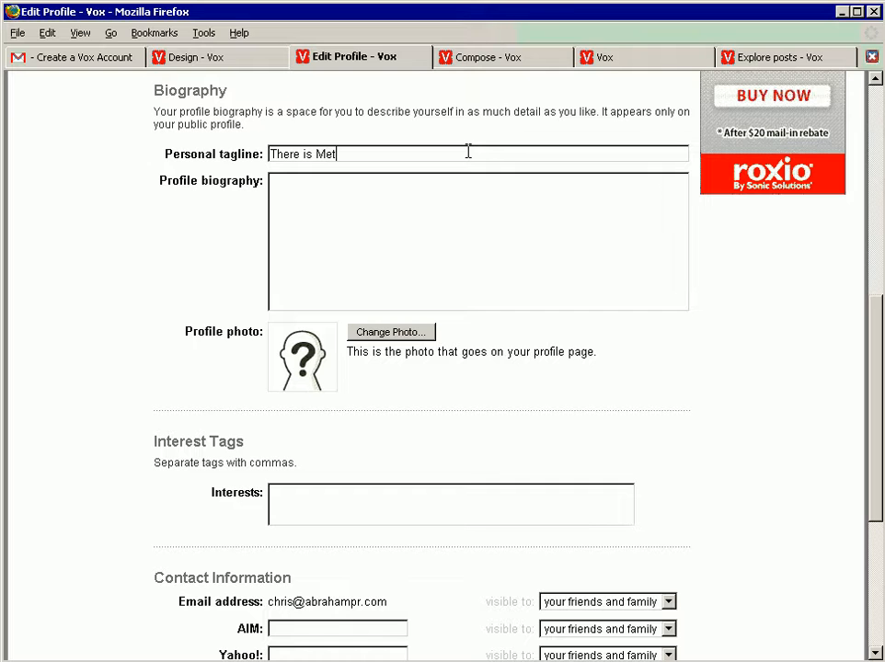
text(hod in my Madness)
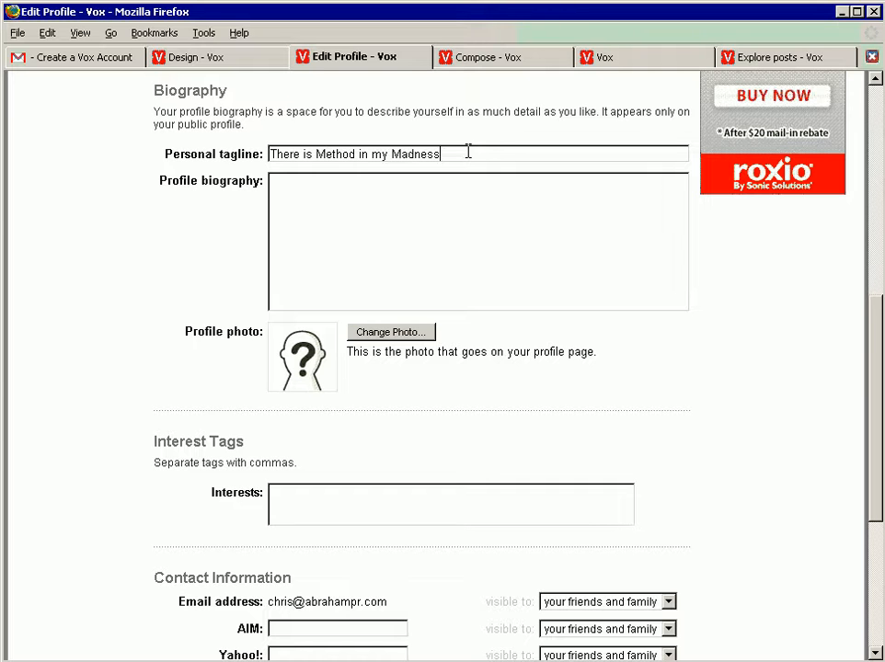
Step: Write the profile biography "I am a trainer and a PR flack."
click(441, 187)
text(I am a trainer and a PR flack.)
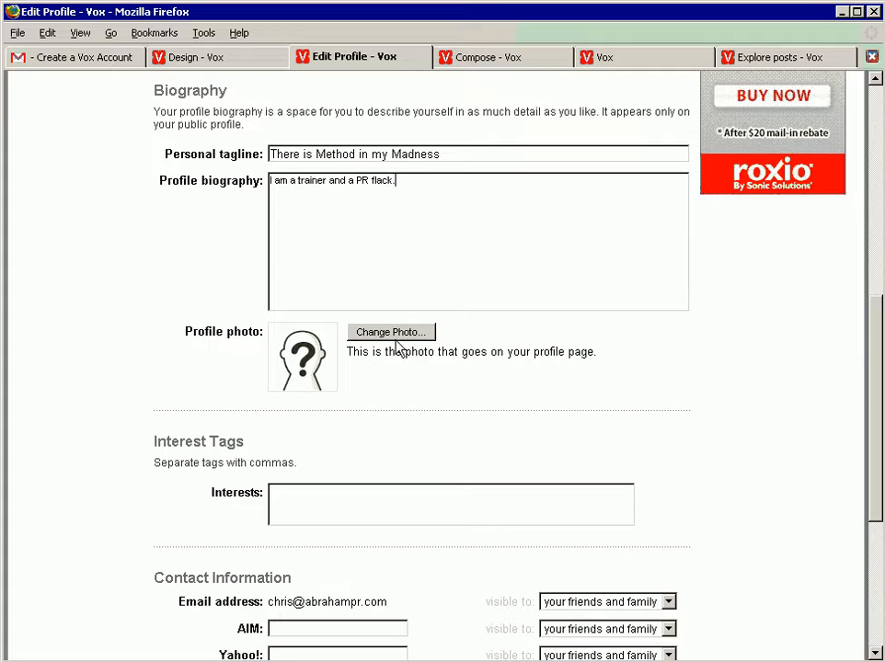
Step: Change the profile photo to the smiling portrait stored in the Vox library
scroll(425, 256, up, 10)
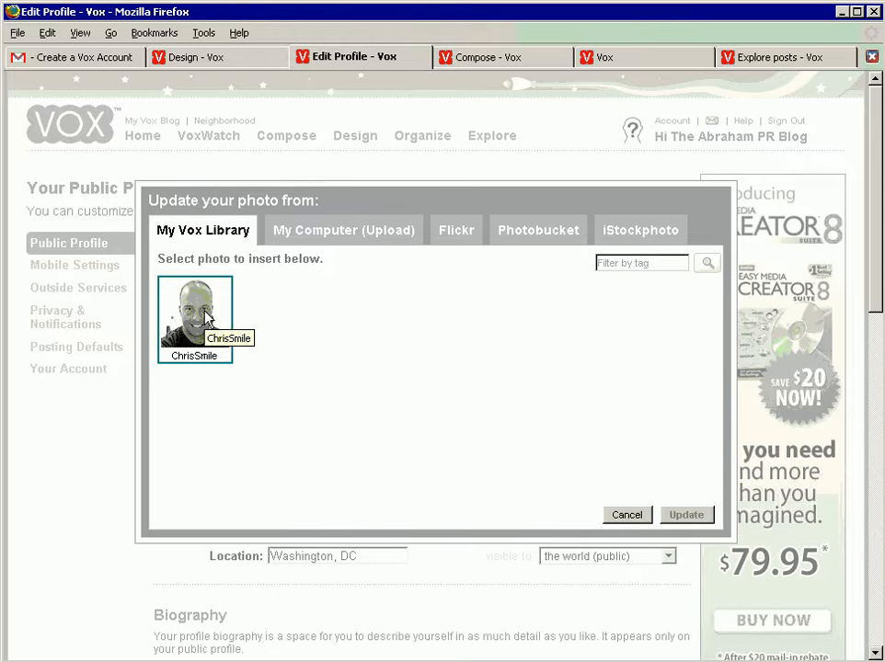
click(204, 318)
click(686, 517)
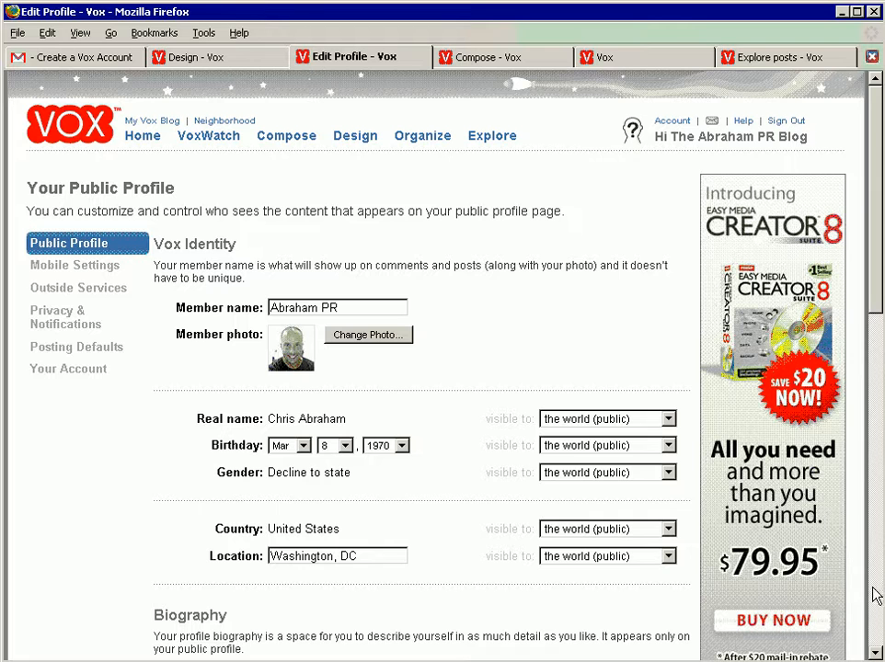
Step: Enter the interest tags PR, Public Relations, training, tutorials and blogging, separated by commas
scroll(872, 655, down, 7)
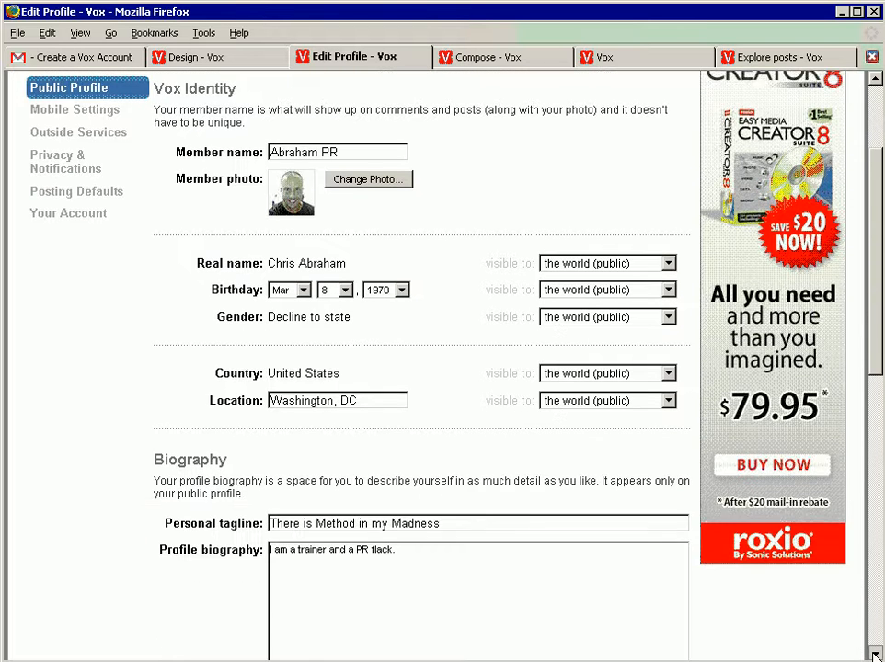
scroll(874, 655, down, 6)
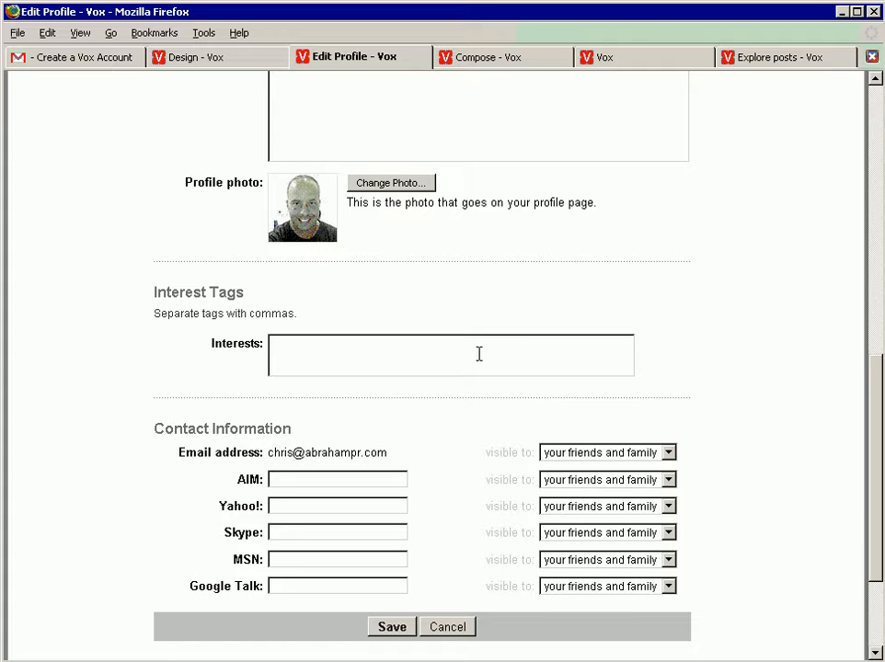
click(478, 354)
text(PR, Public Relations, training, )
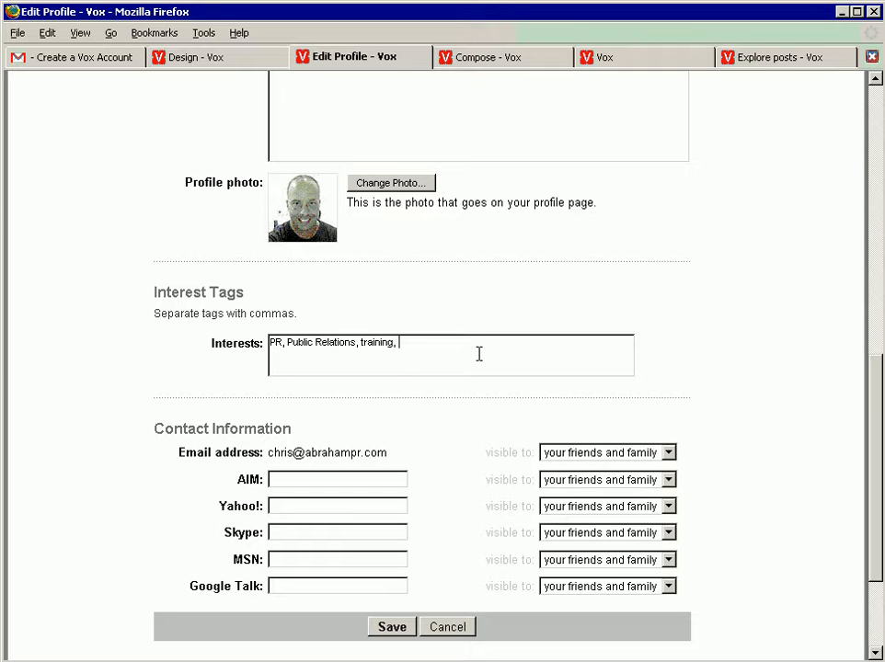
text(tutorials, blogging)
Step: Fill in the member's AIM and Yahoo! screen names in the Contact Information section
scroll(825, 414, down, 3)
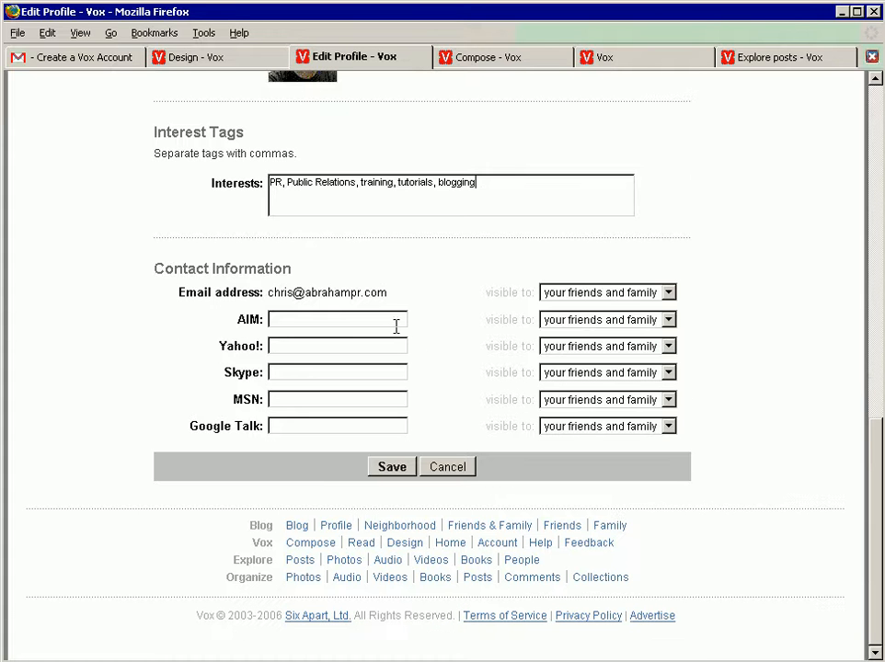
text(cj)
key(Down)
key(Tab)
key(Page_Down)
click(328, 593)
text(chr)
key(Down)
key(Tab)
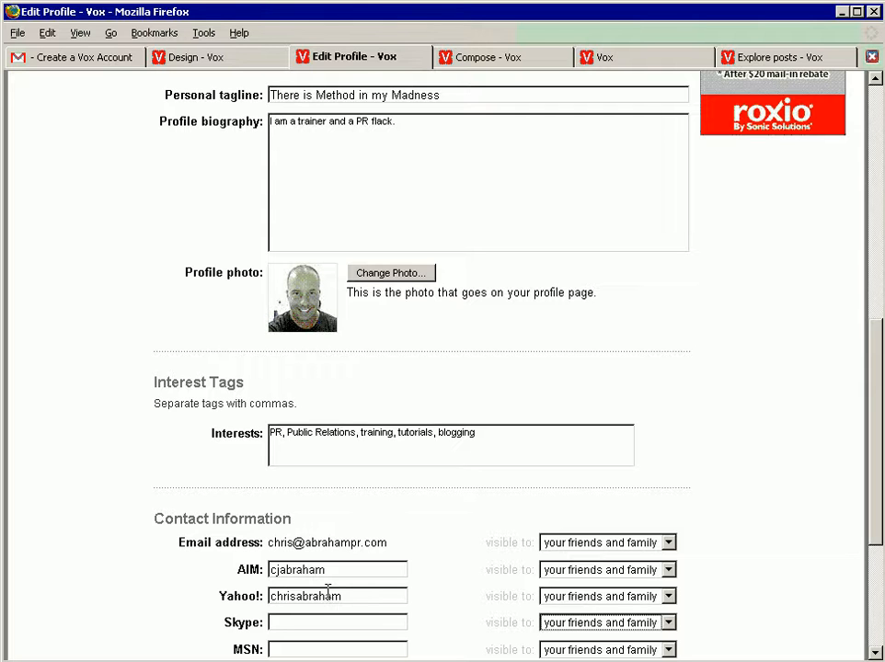
Step: Fill in the member's Skype name and MSN e-mail address in the Contact Information section
click(324, 624)
text(chrisa)
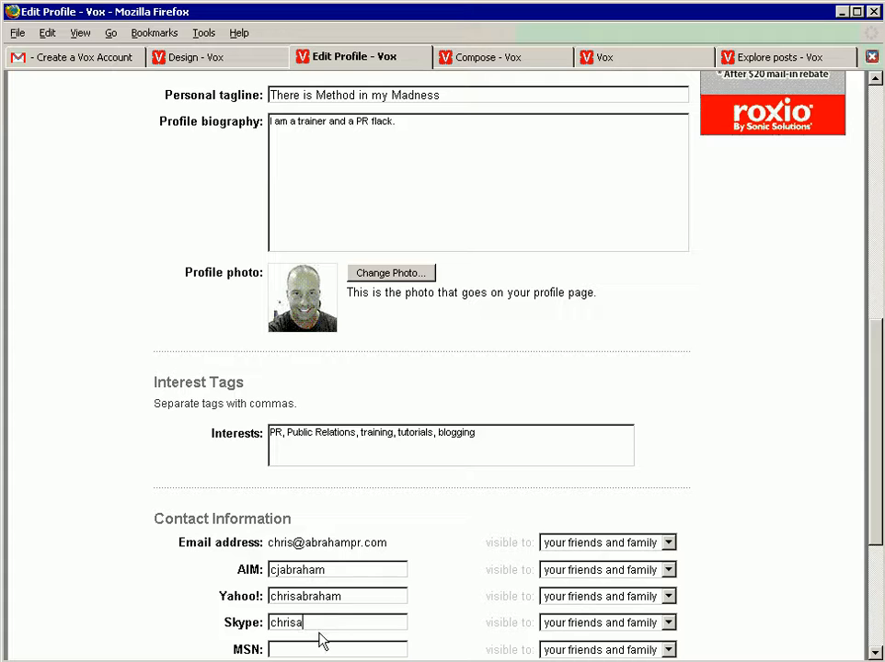
text(braham)
key(Tab)
key(Tab)
key(Tab)
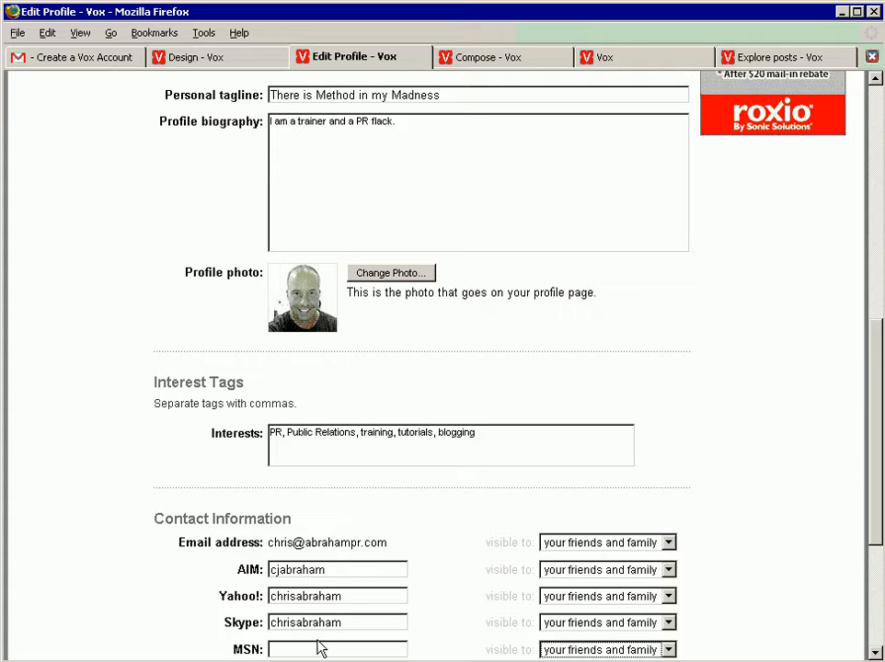
click(315, 649)
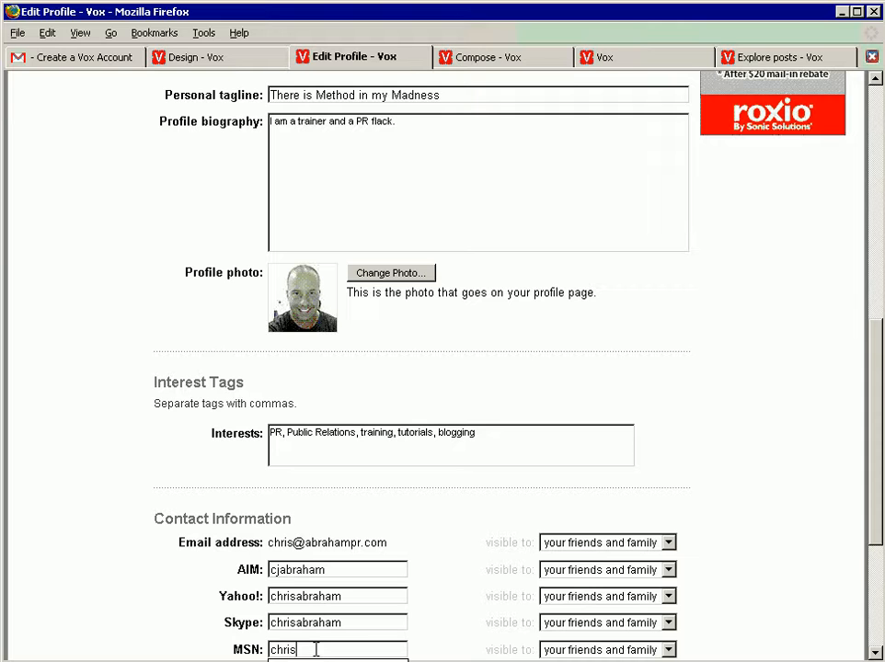
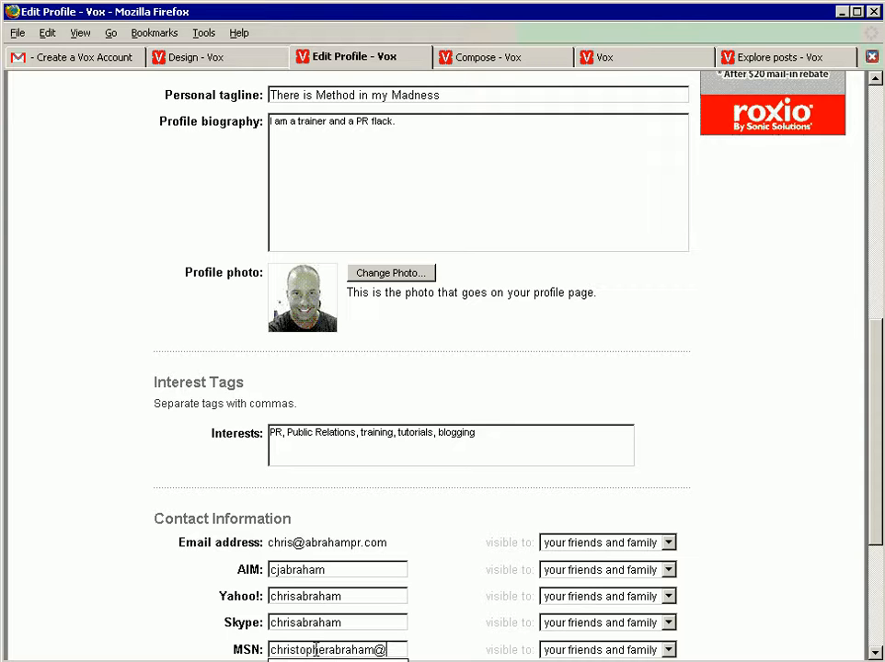
key(Return)
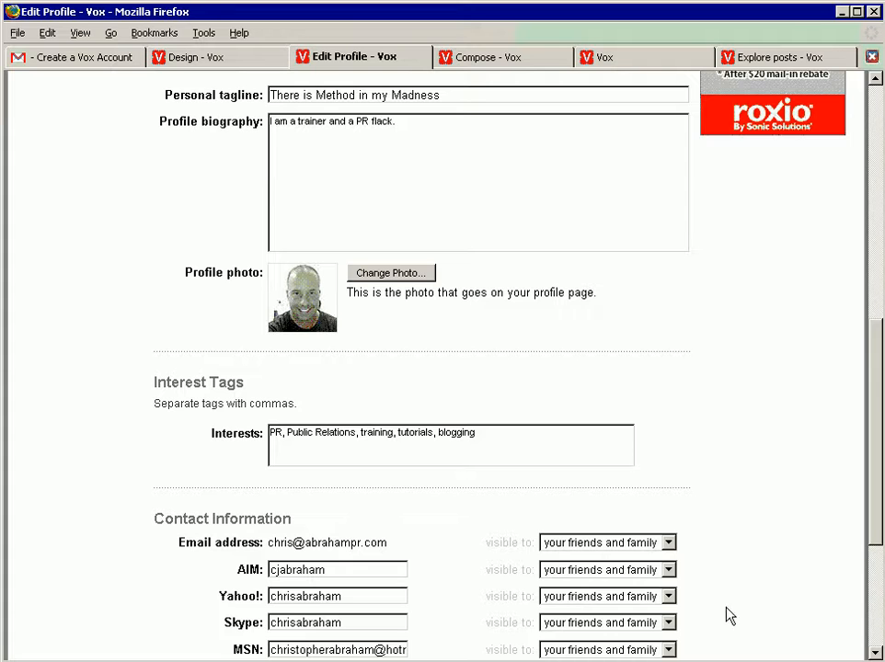
Step: Make the email, AIM, Yahoo!, Skype, MSN and Google Talk entries visible to the world (public) and save the profile
scroll(871, 527, down, 5)
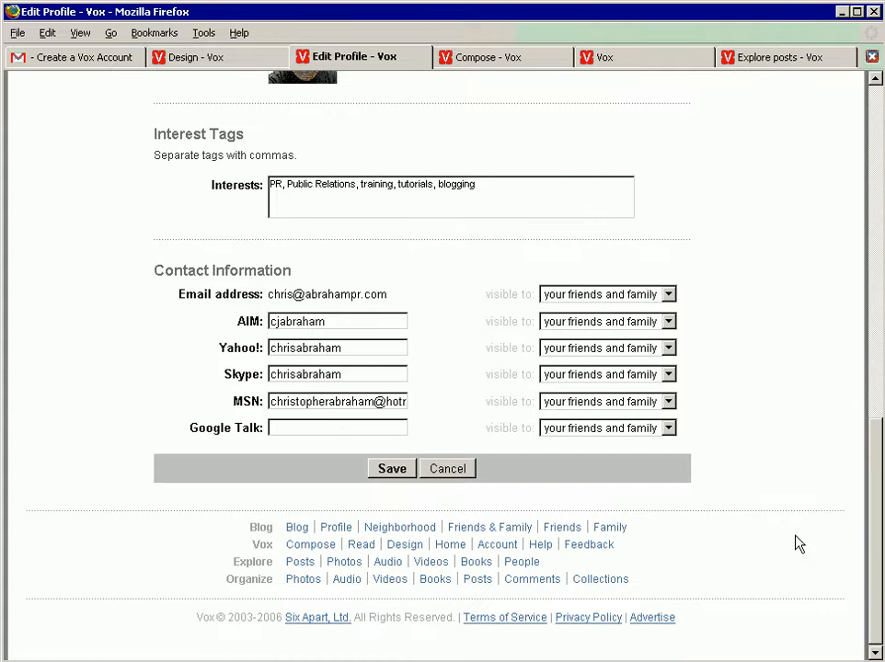
click(628, 304)
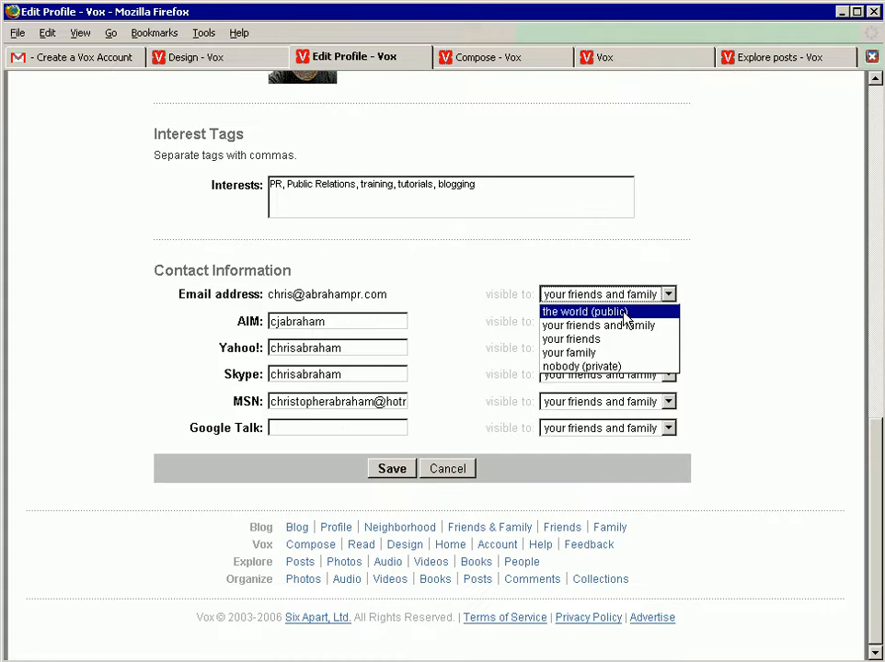
click(625, 315)
click(624, 321)
click(620, 340)
click(618, 349)
click(618, 366)
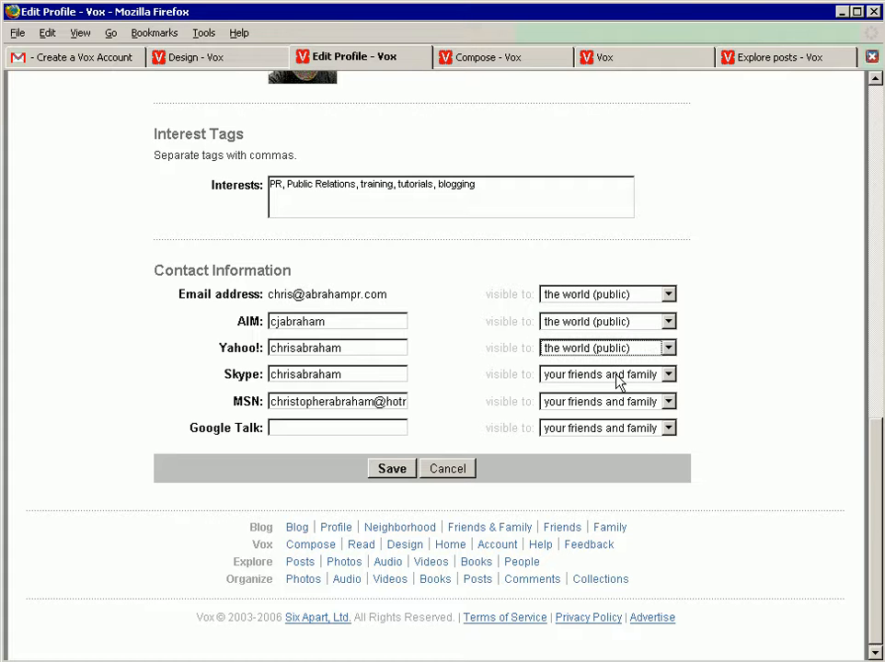
click(618, 375)
click(618, 392)
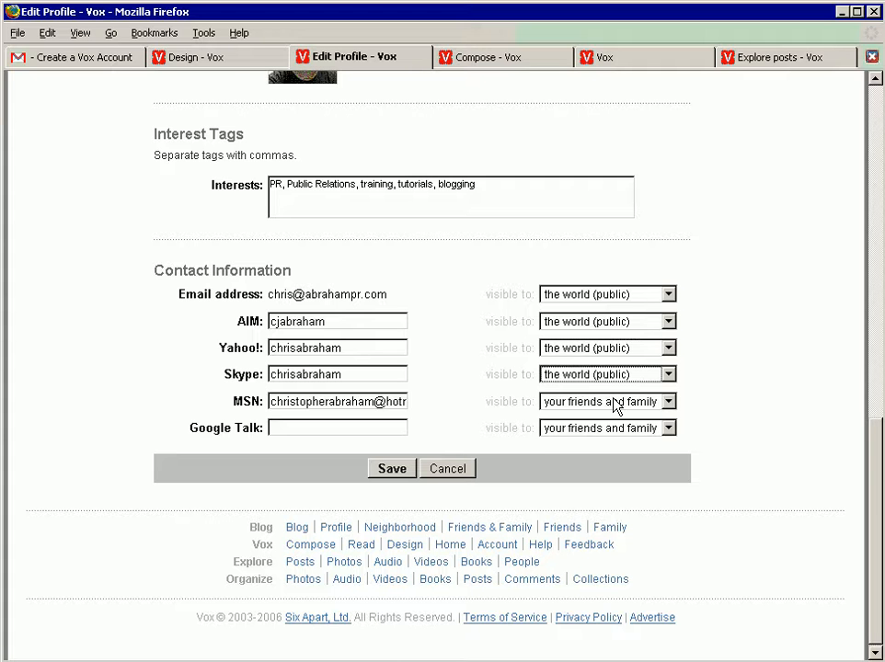
click(614, 405)
click(602, 419)
click(607, 430)
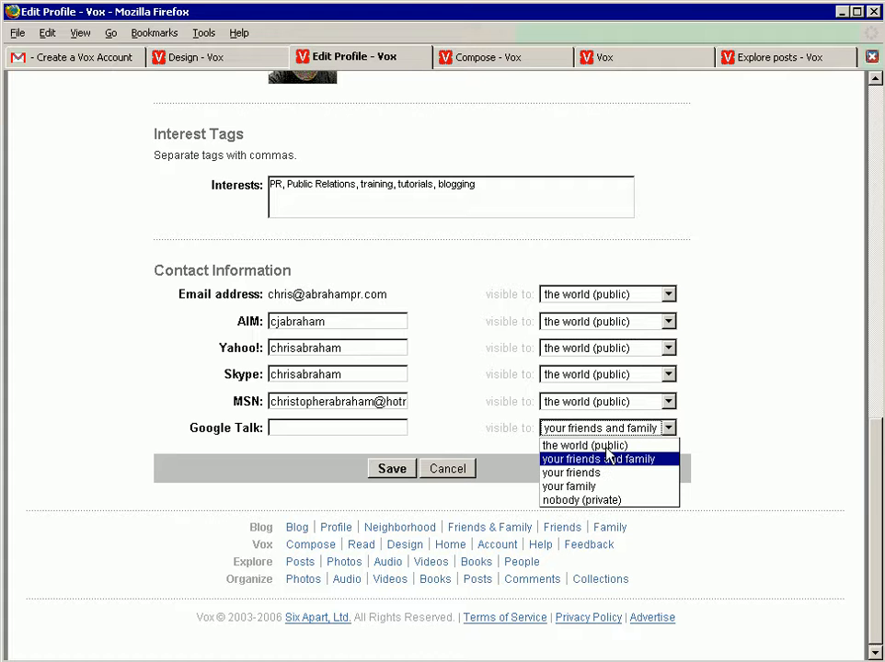
click(589, 445)
click(405, 469)
Step: Apply the Cityscape Washington DC theme to the blog and close the Design page
click(250, 60)
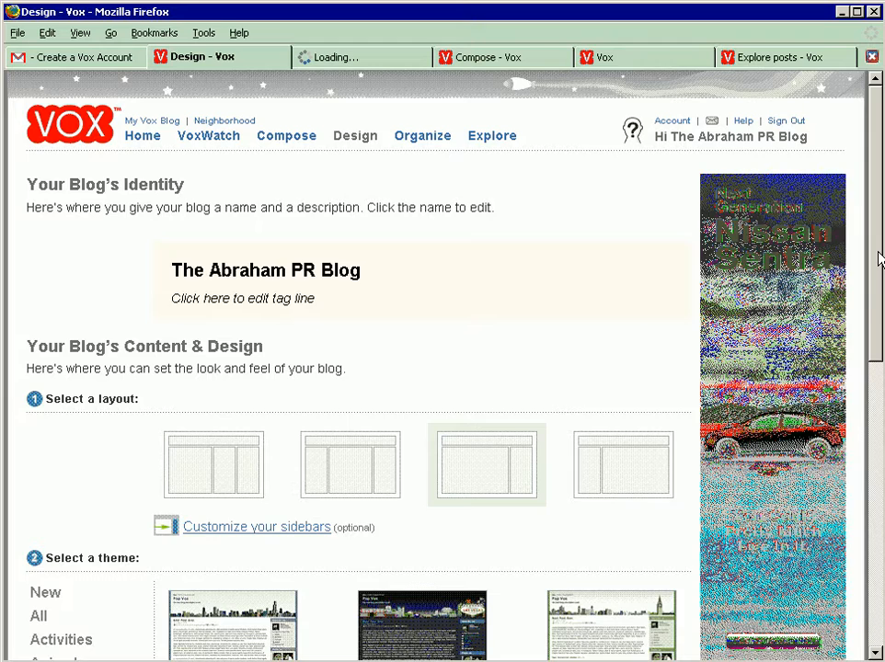
scroll(853, 415, down, 10)
scroll(589, 438, down, 2)
mouse_move(607, 410)
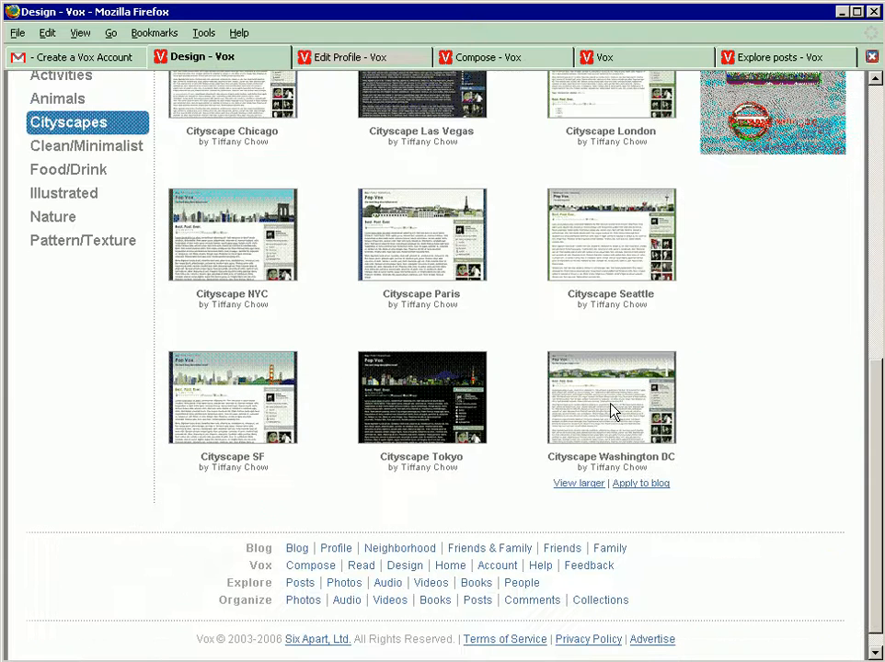
click(638, 486)
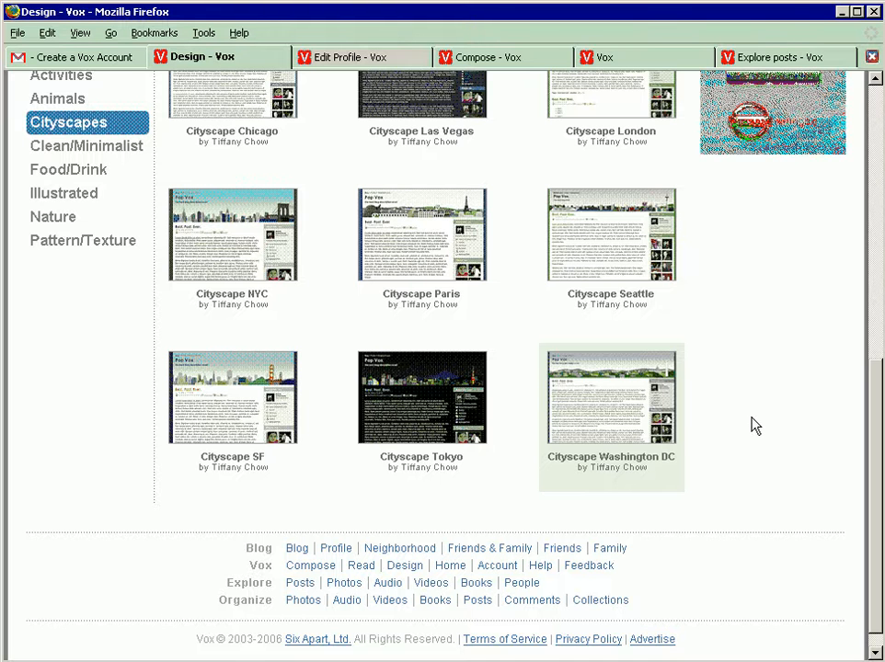
key(ctrl+w)
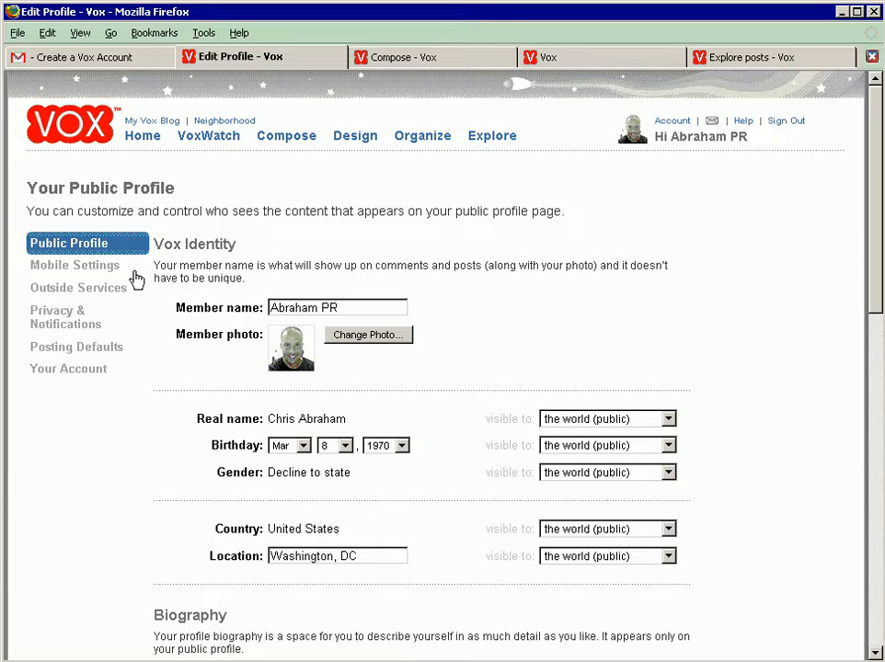
Step: Open the Mobile Settings and save razr and moblog as the tags for the mobile posting e-mail address
click(67, 269)
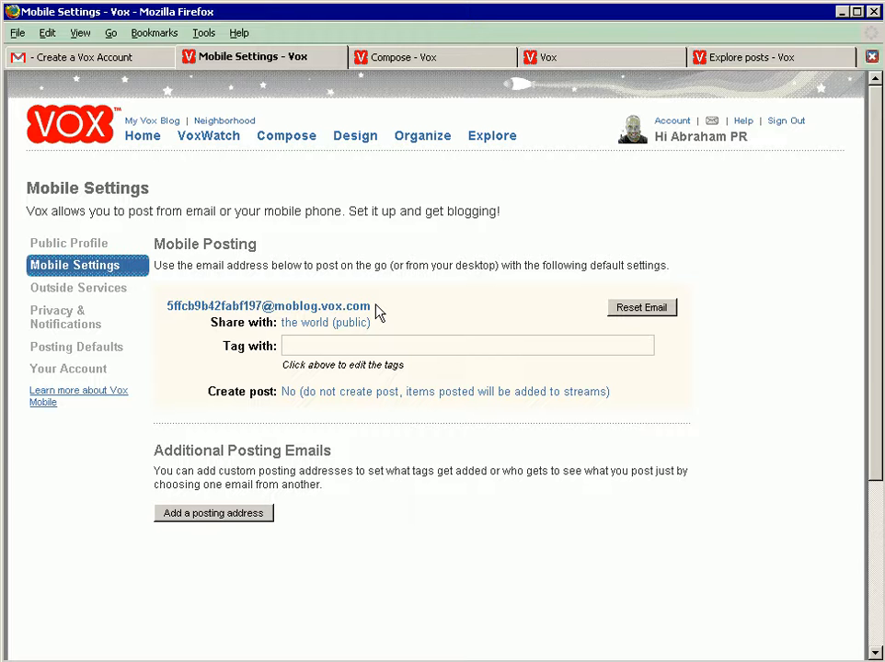
drag(371, 309, 167, 307)
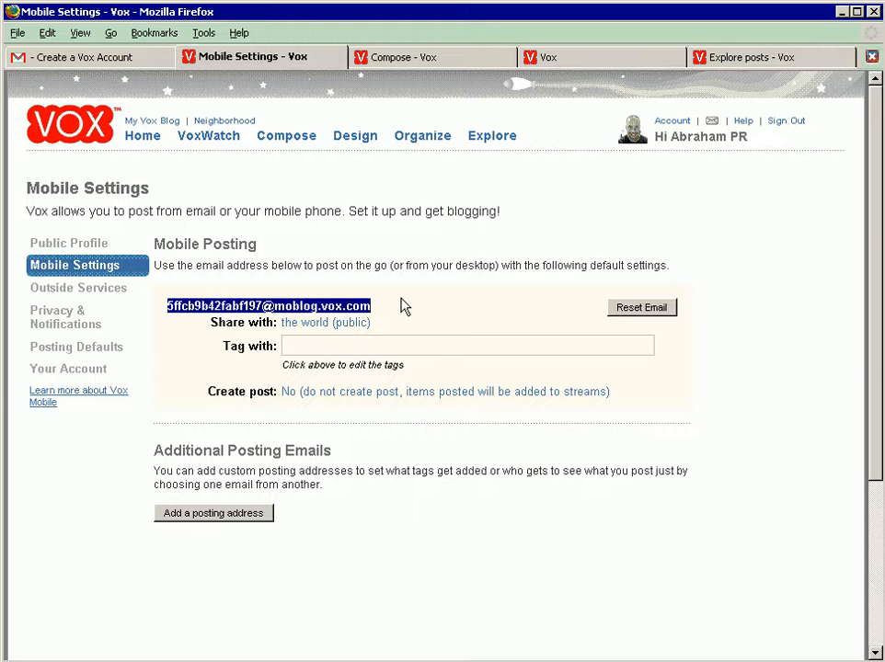
click(391, 348)
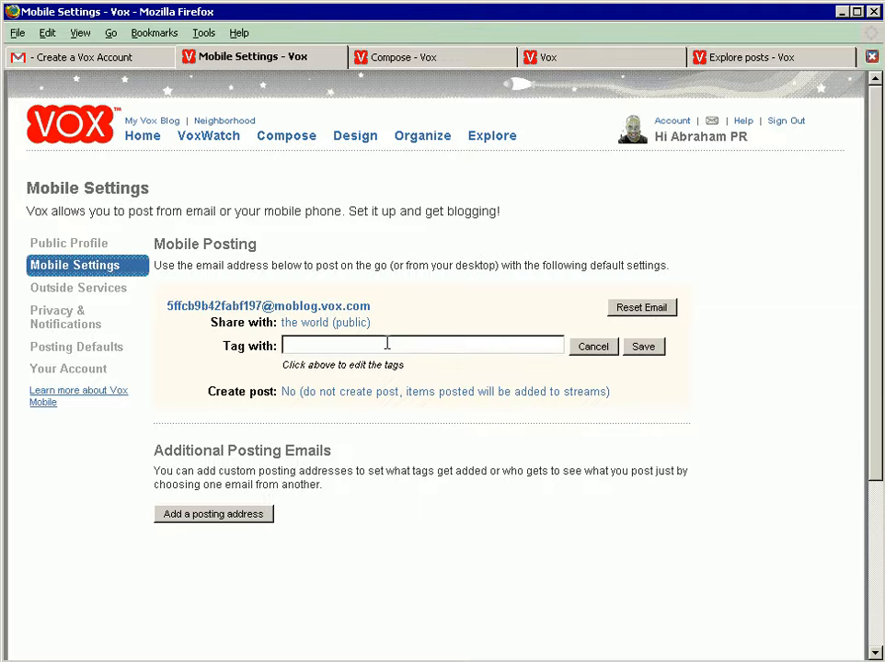
text(RAZ)
text(R, )
text(m)
text(oblog)
text(,)
key(BackSpace)
key(BackSpace)
click(640, 347)
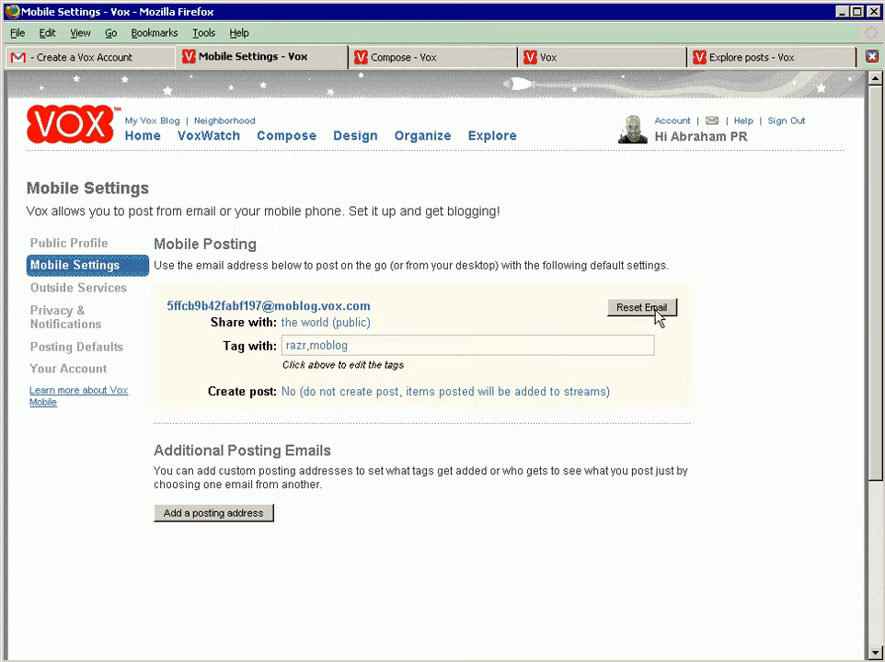
drag(373, 308, 171, 312)
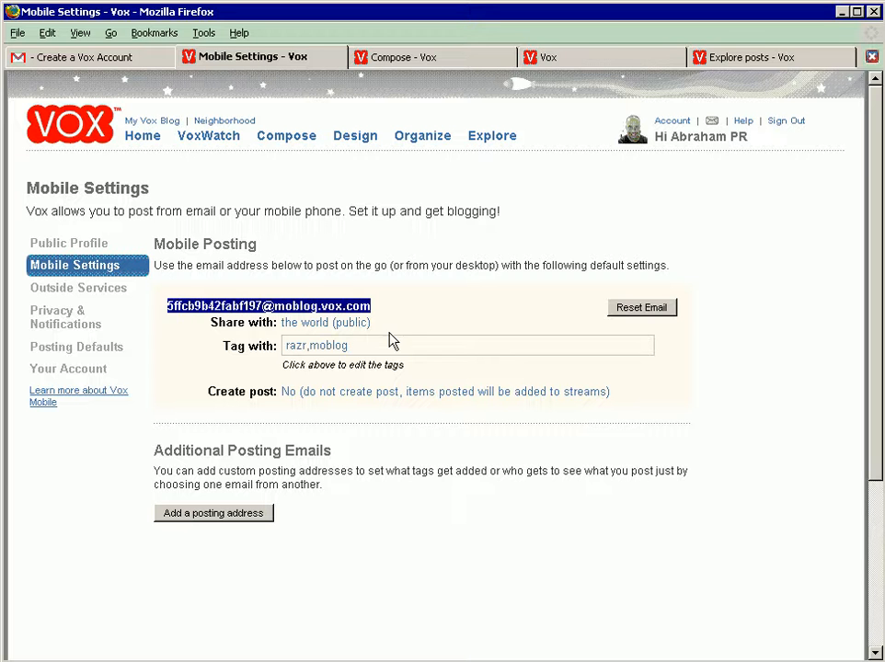
Step: Open the Outside Services settings and review the Flickr, Photobucket and TypePad account options
click(449, 311)
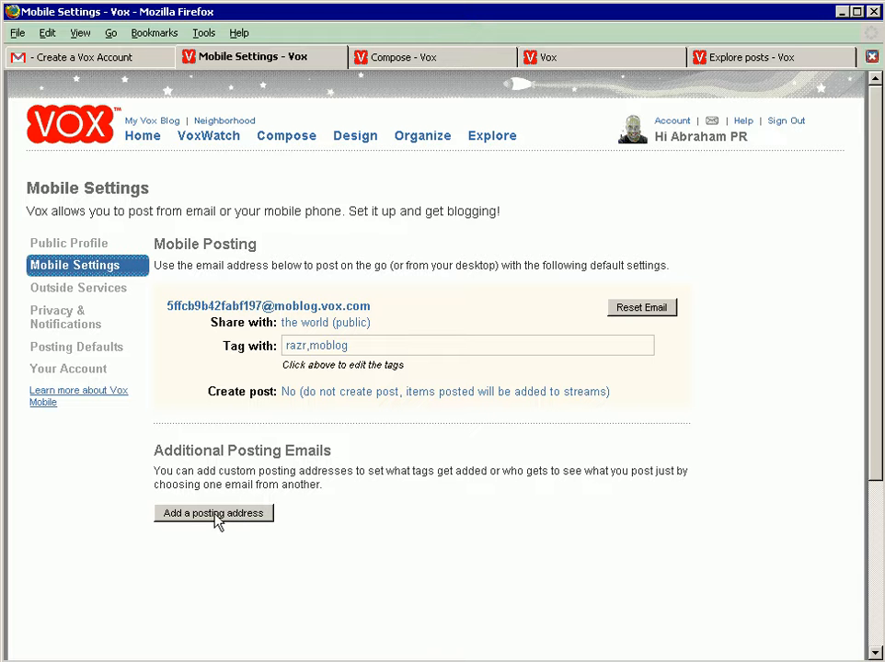
click(103, 294)
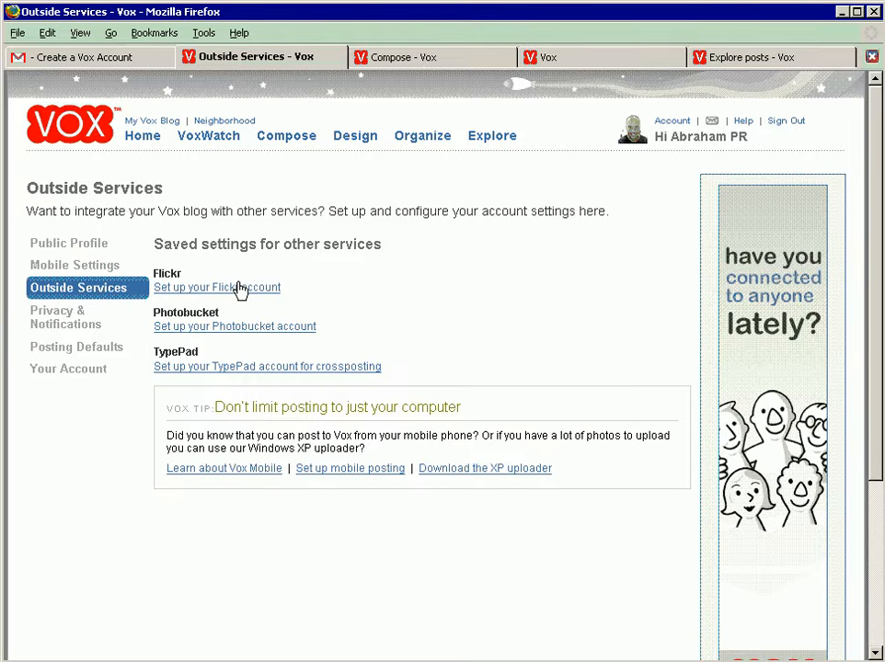
click(257, 371)
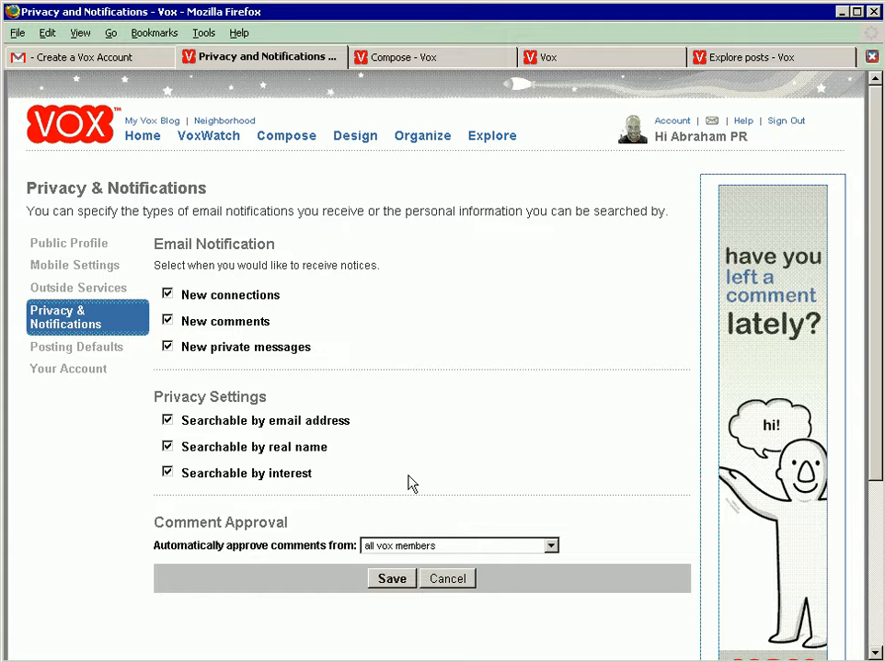
Step: Keep automatic comment approval for all vox members and save the Privacy & Notifications settings
click(416, 546)
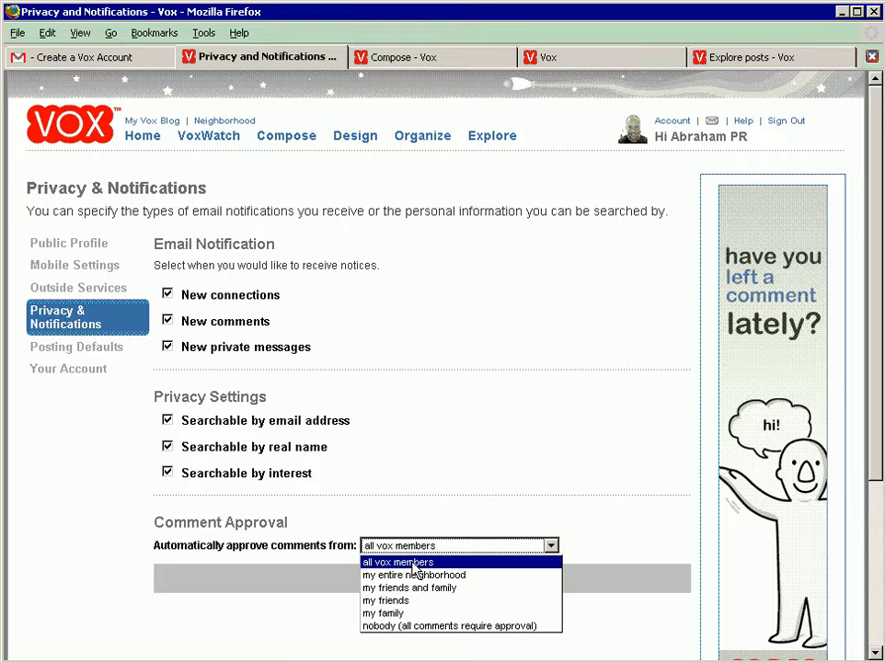
click(367, 494)
click(393, 579)
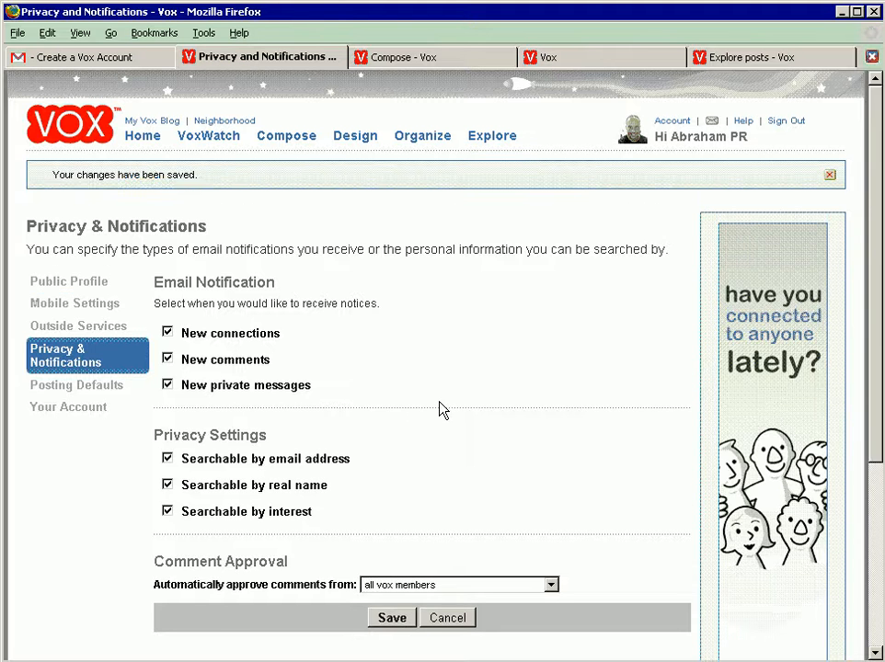
Step: Open the Posting Defaults and examine the choices for who can view new posts
click(101, 388)
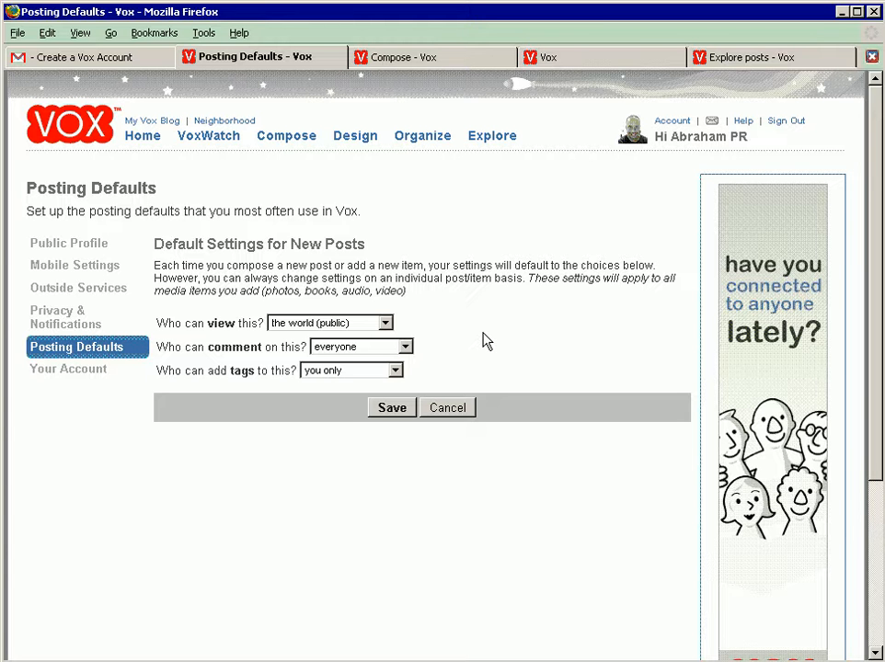
click(317, 328)
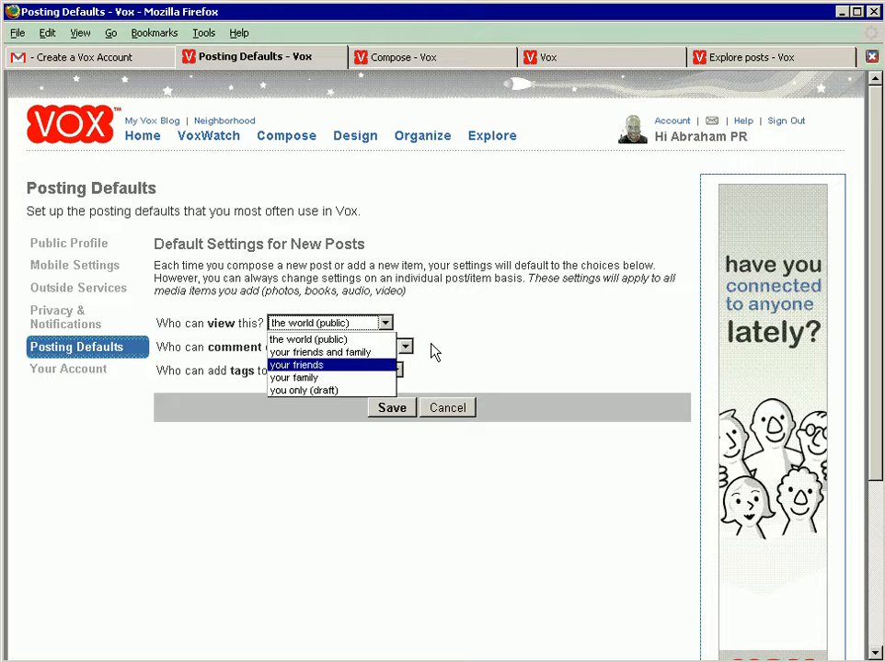
click(462, 344)
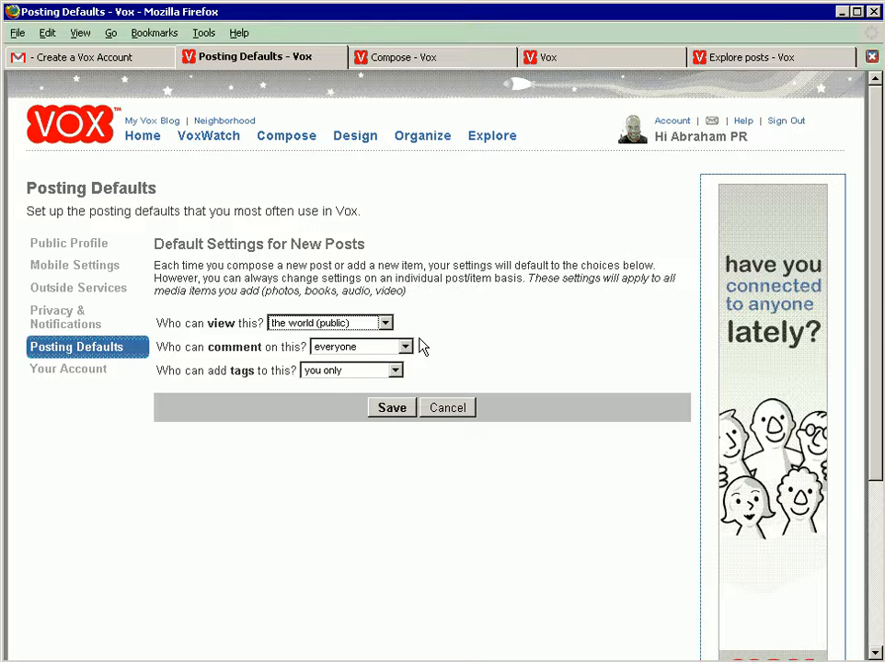
click(366, 324)
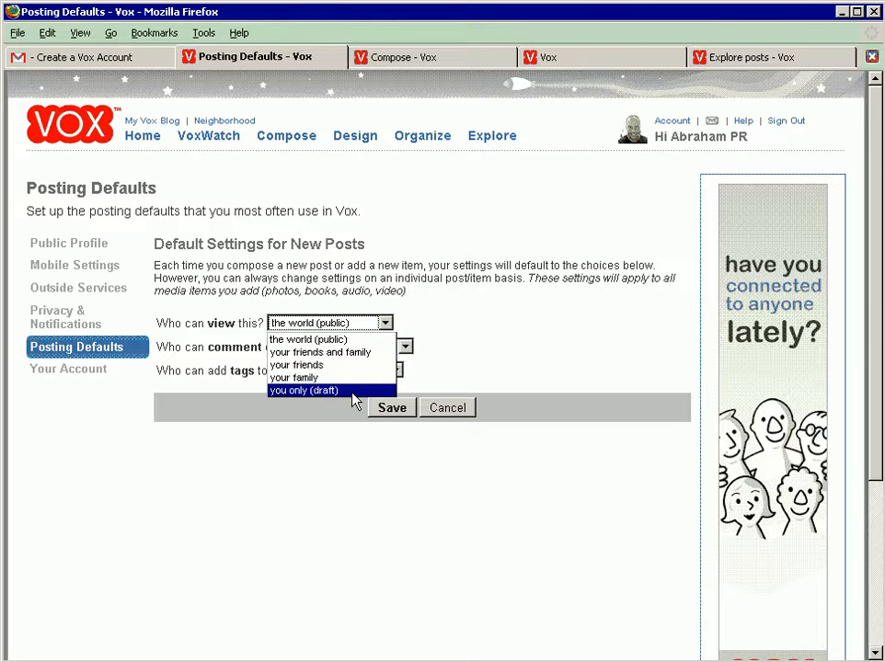
click(450, 360)
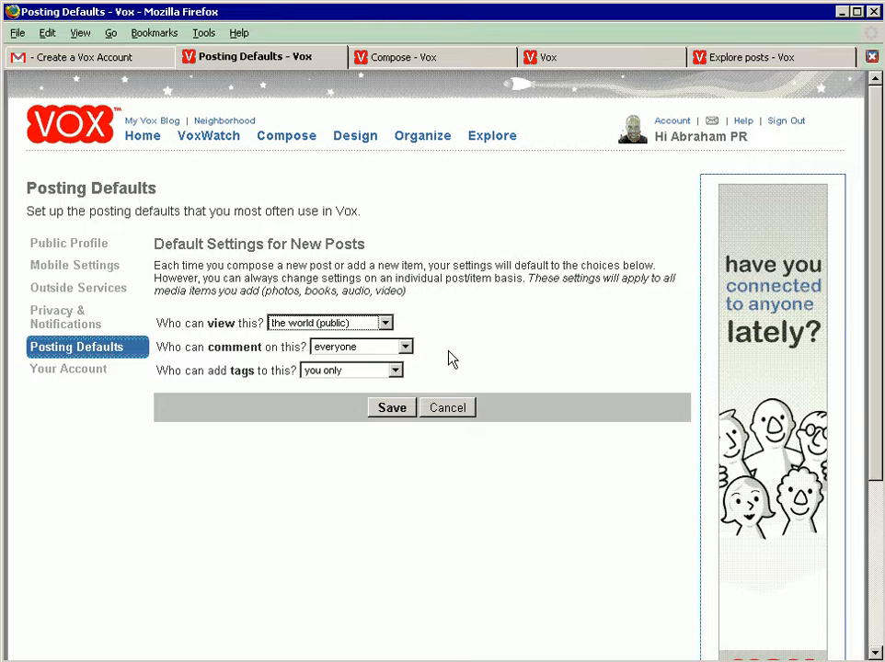
click(368, 332)
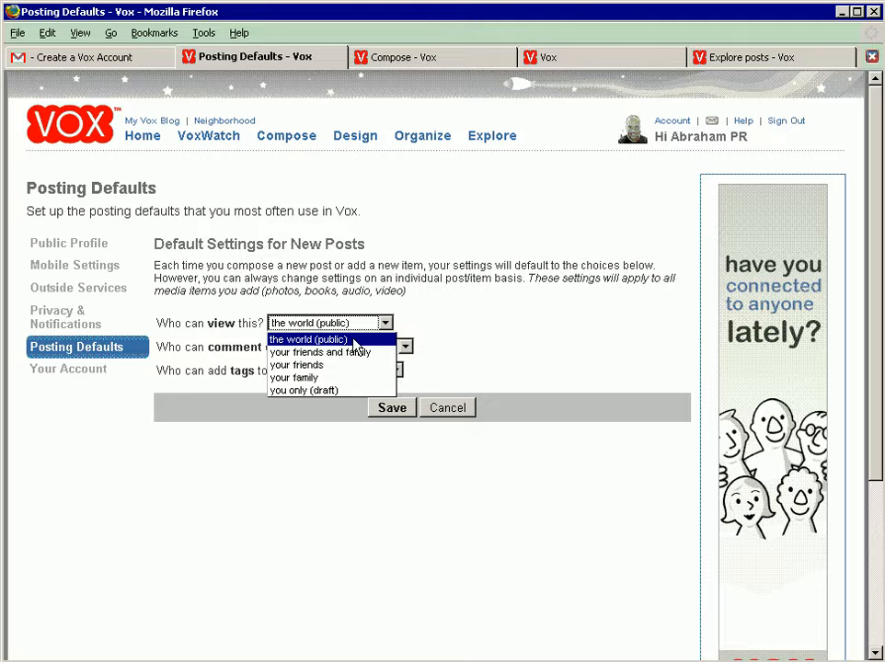
click(465, 324)
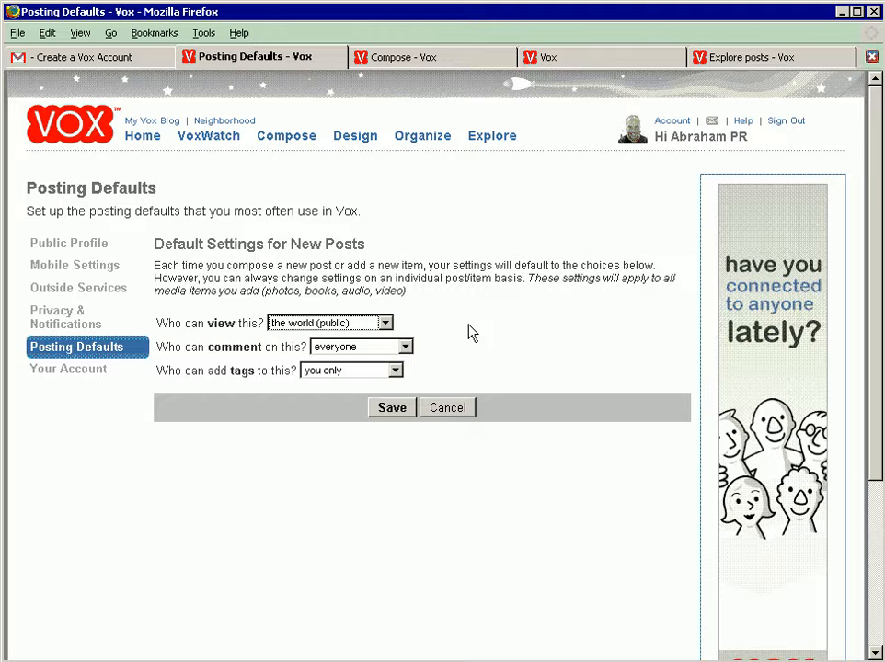
Step: Let friends and family add tags to new posts by default, keep comments open to everyone, and save the posting defaults
click(396, 350)
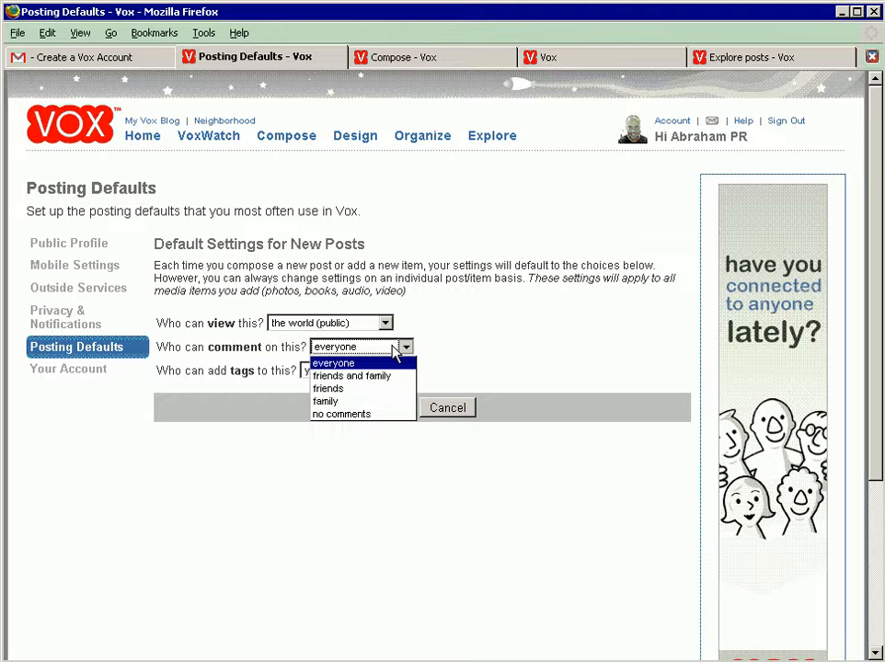
click(398, 351)
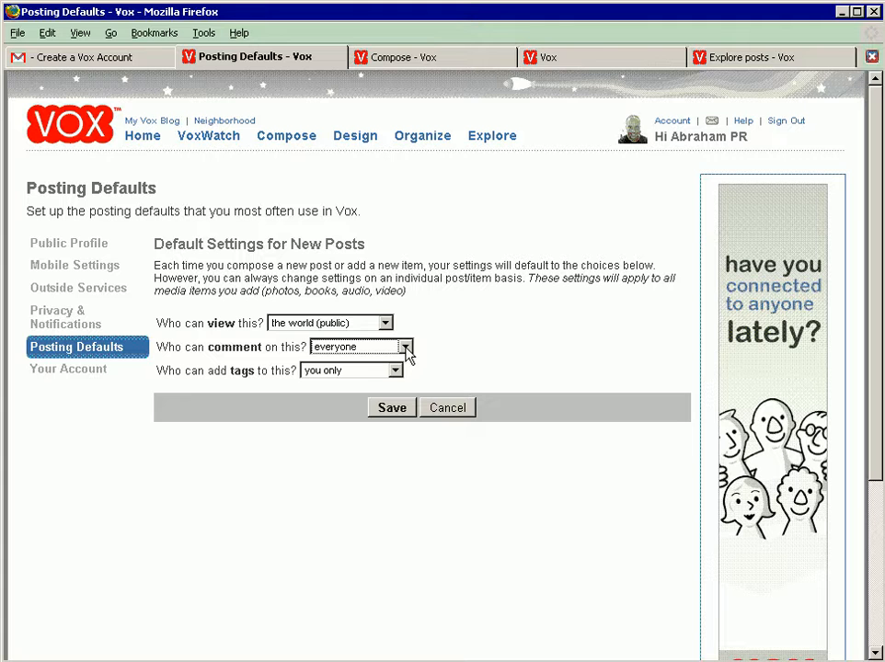
click(351, 373)
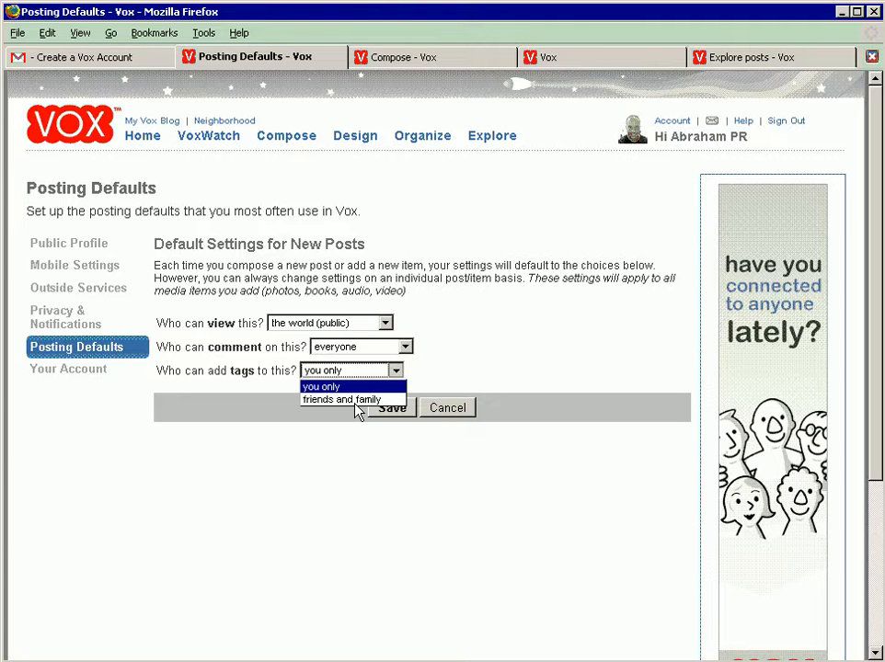
click(360, 402)
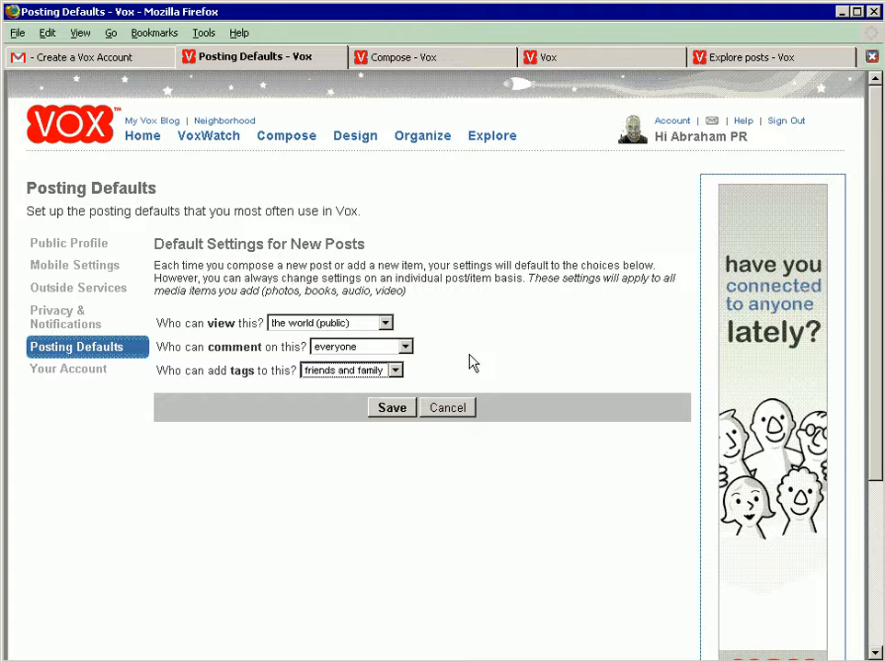
click(387, 410)
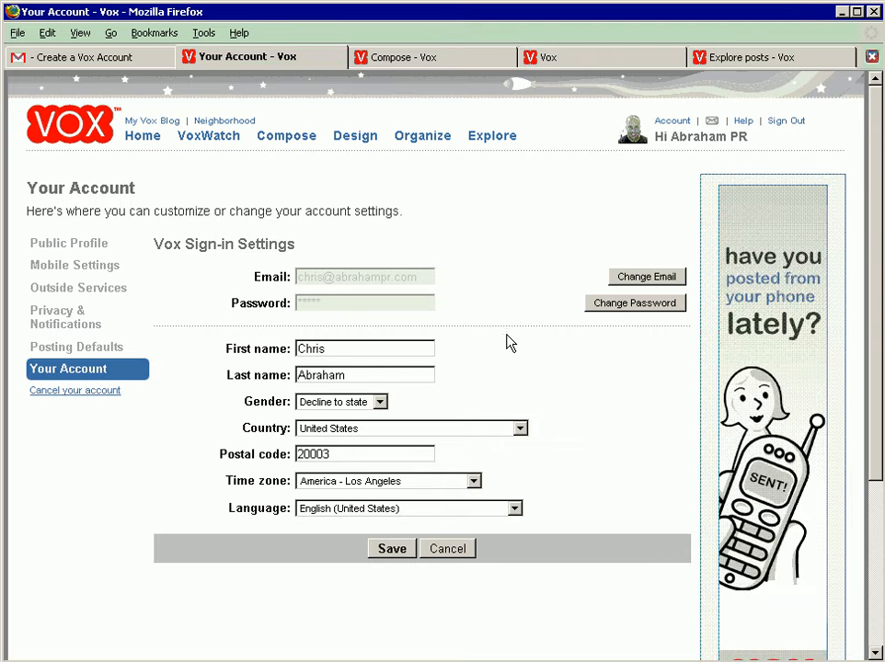
Step: Set the account's time zone to America - New York and save the account settings
click(462, 483)
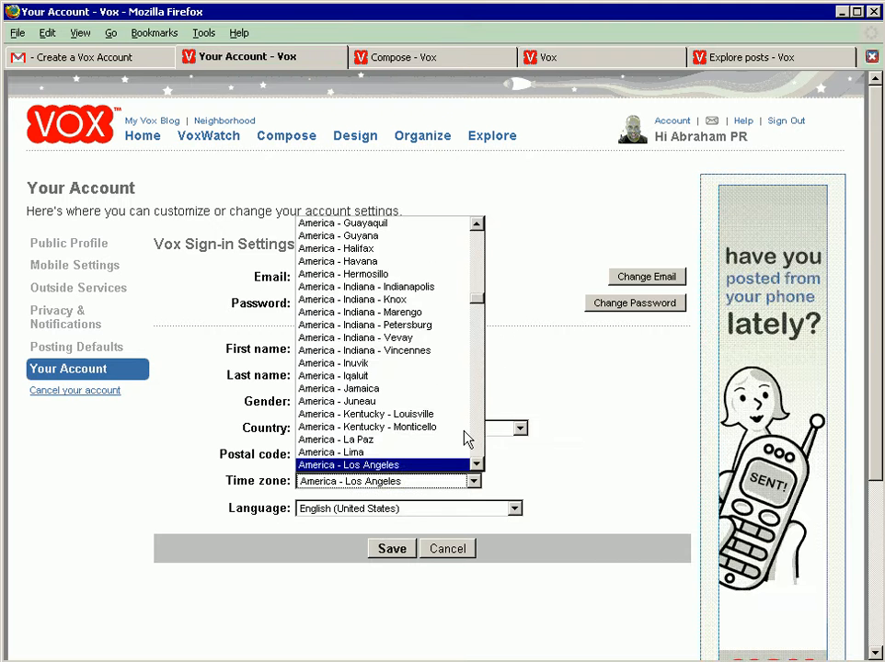
click(479, 434)
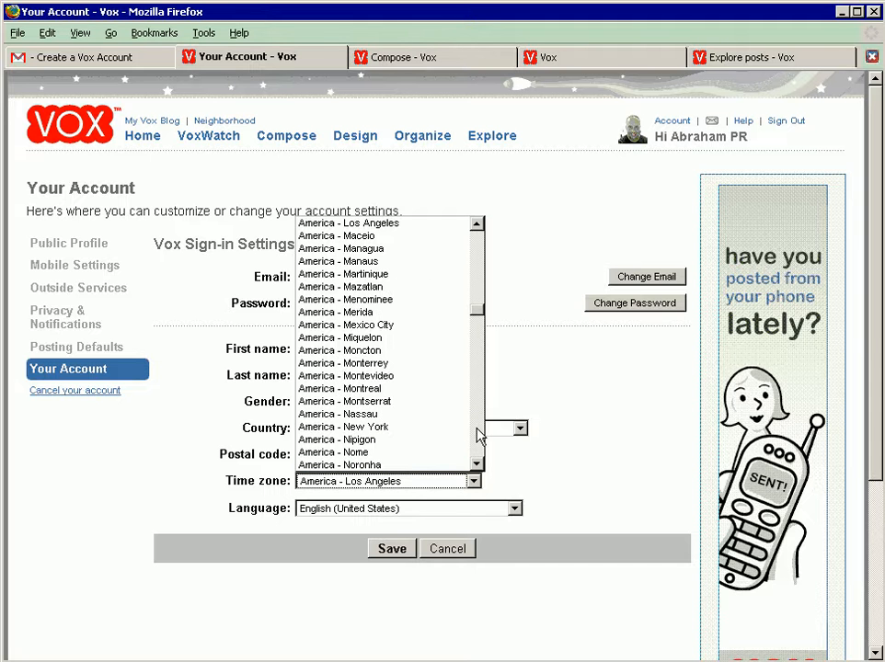
click(479, 434)
click(479, 434)
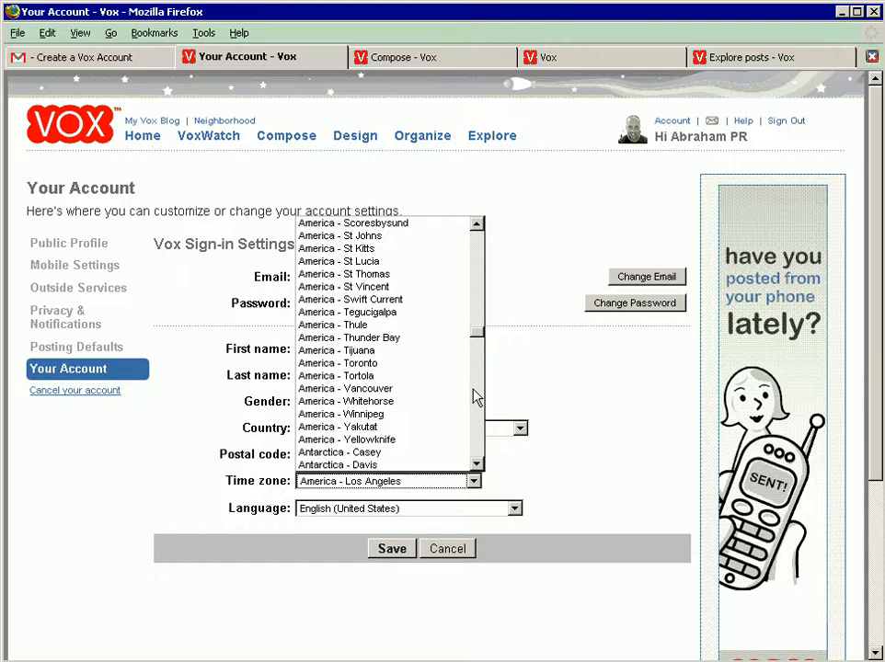
scroll(478, 322, up, 10)
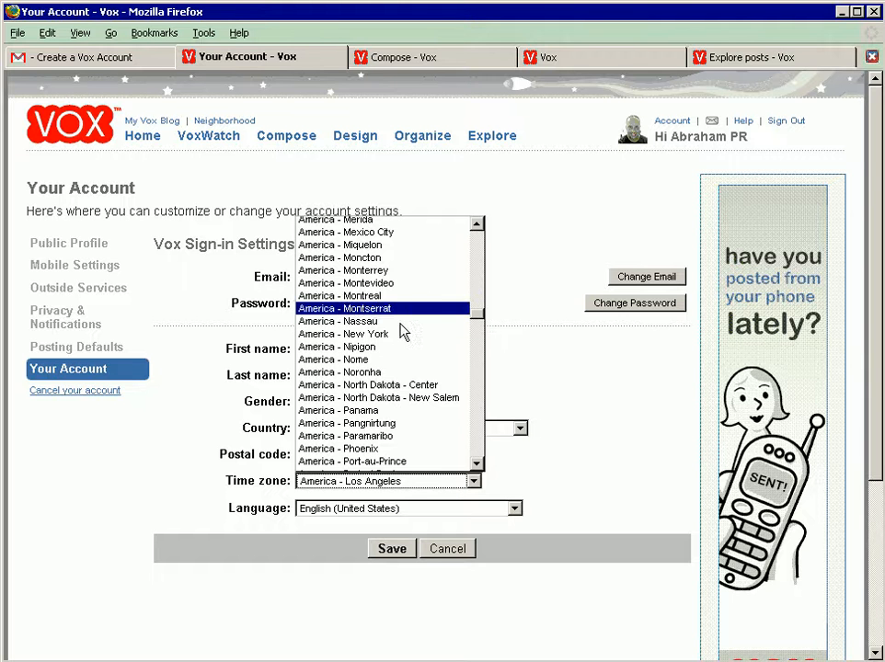
click(390, 341)
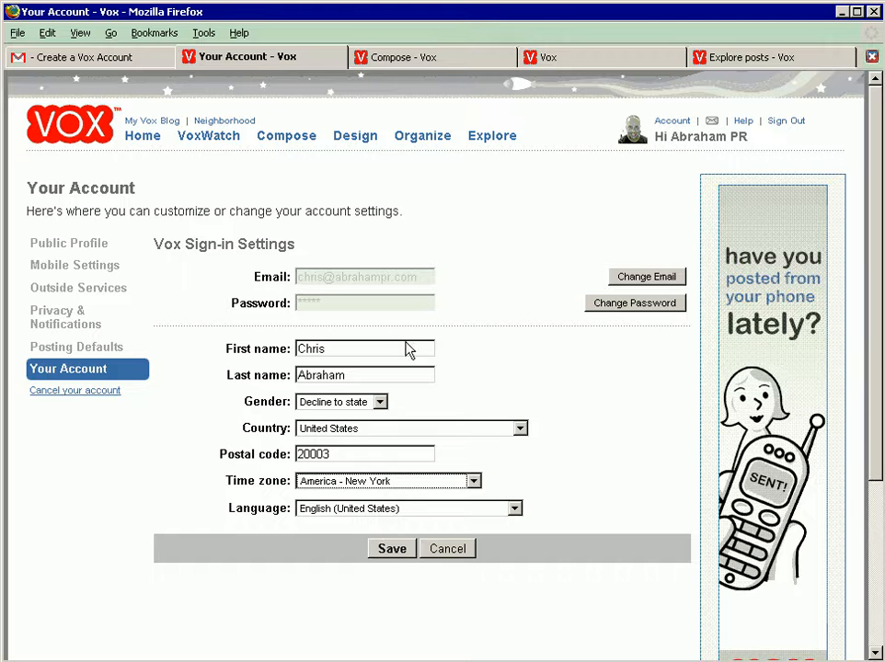
click(393, 549)
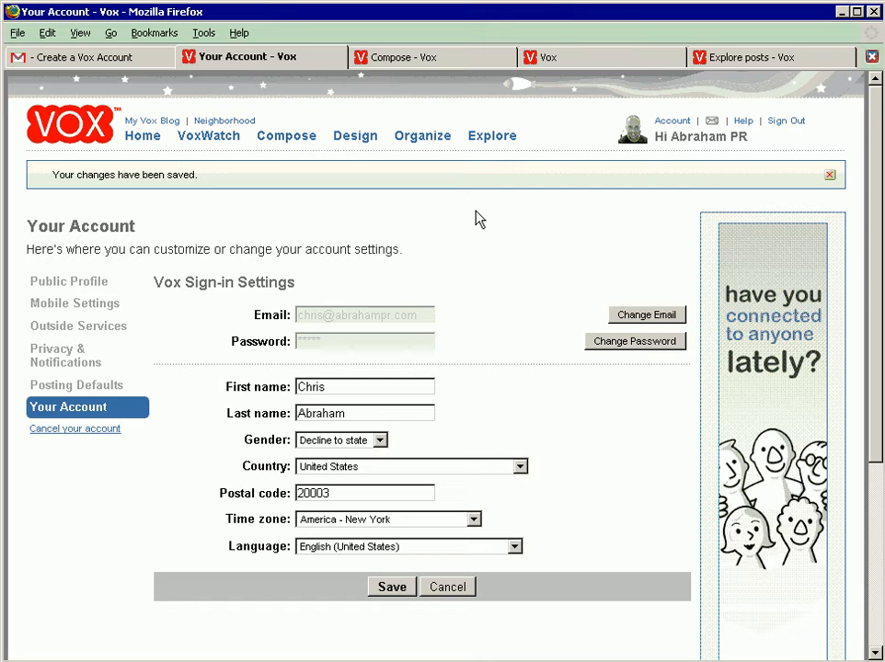
Step: Close the account settings page and title the new post "Our First VOX Post Done for Video Tutorial"
key(ctrl+w)
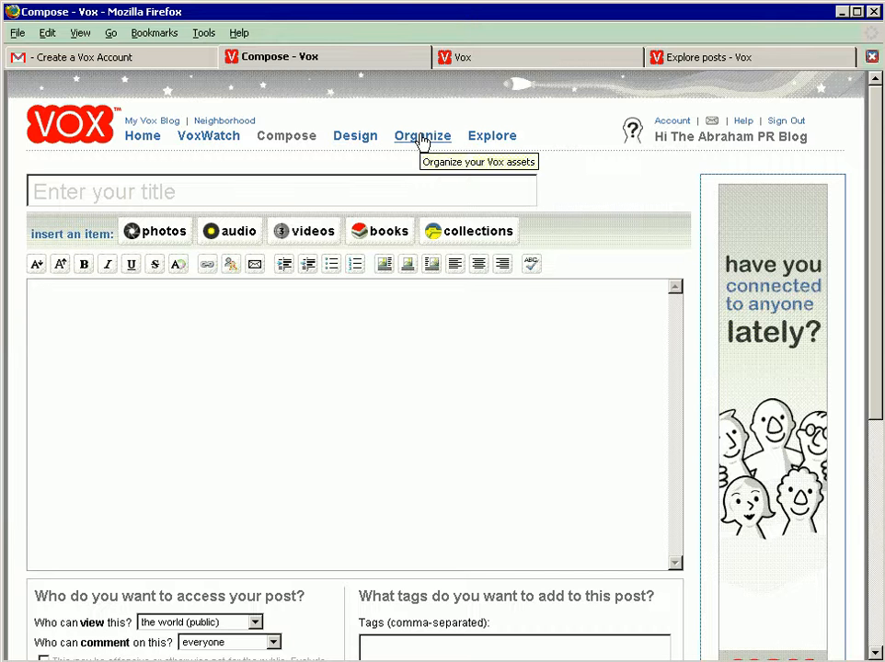
click(376, 190)
text(Our Fir)
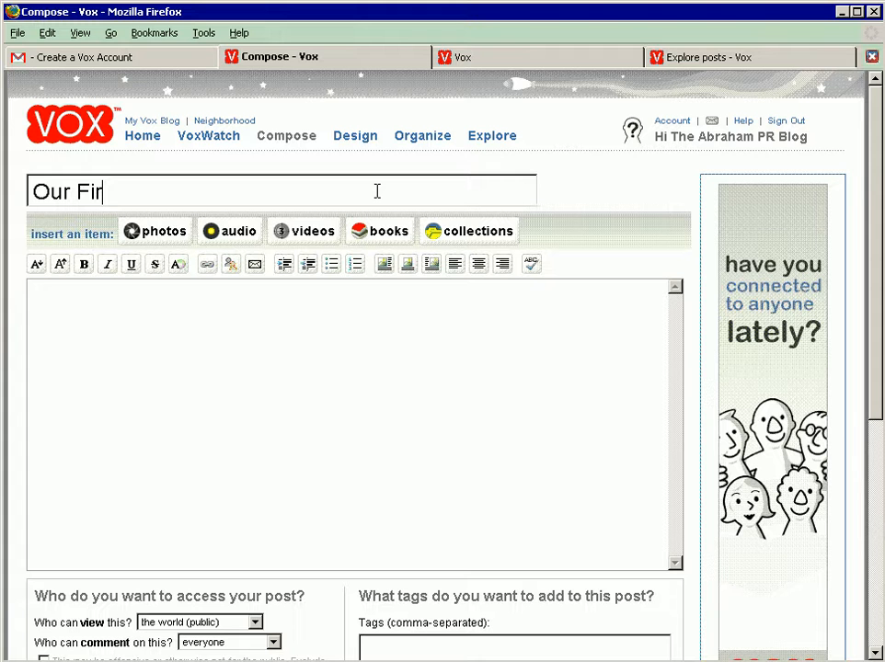
text(st VOX Post )
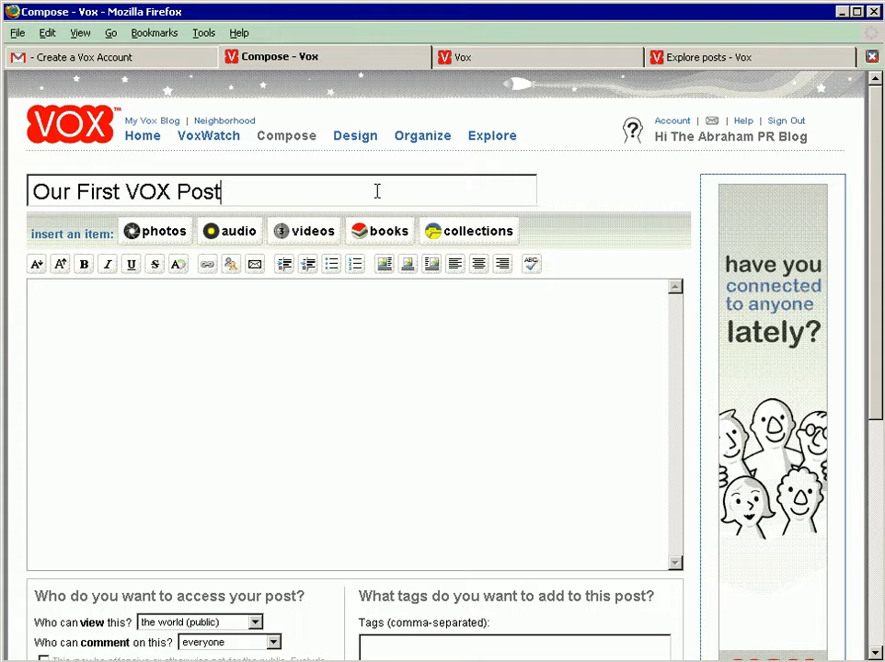
text(Done )
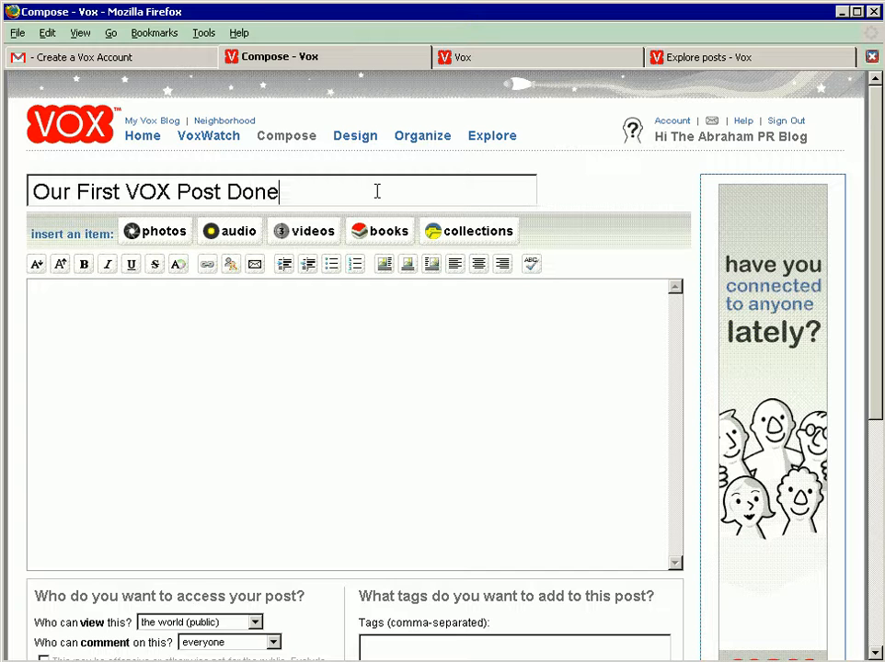
text(for Video Tutorial)
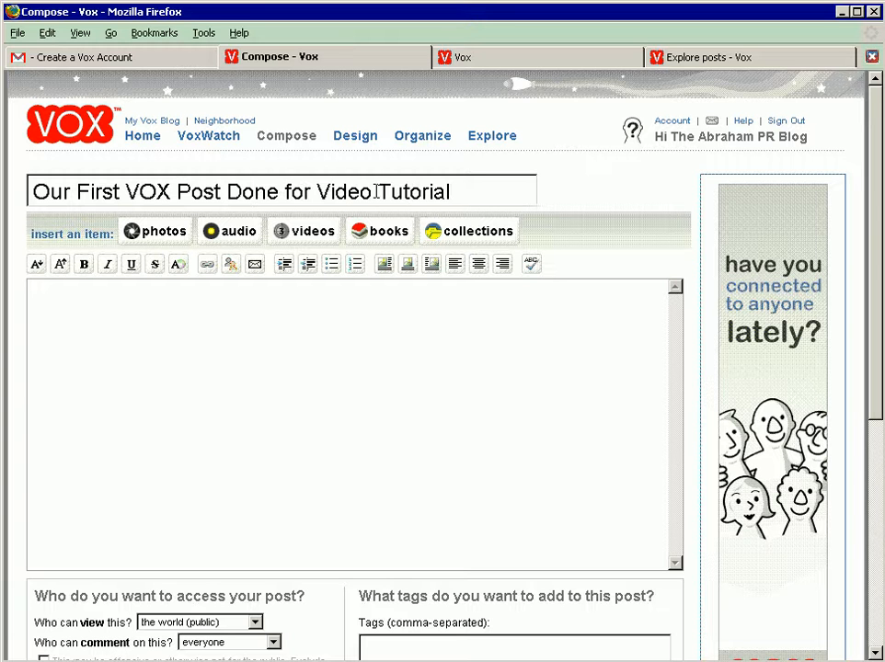
Step: Start the post body with "The hills are alive with the sound of my keyboard as I blog while I talk"
click(291, 298)
text(he hills)
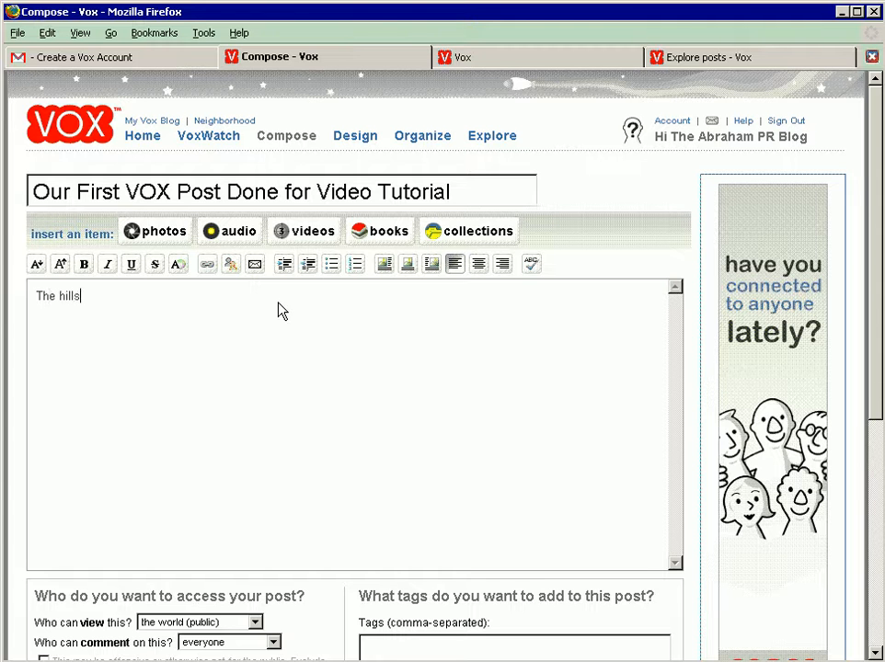
text( are alive with the sound of )
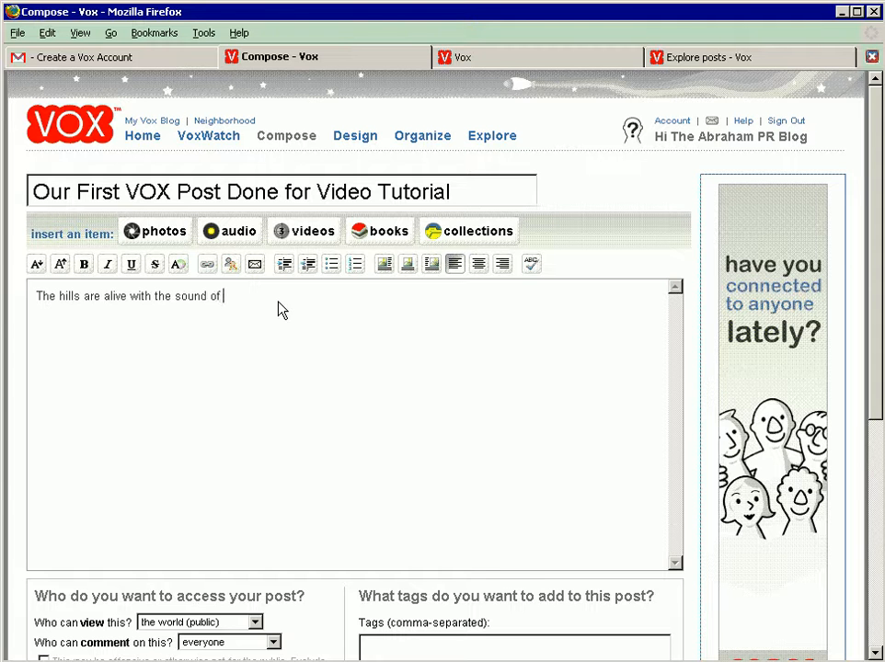
text(my key)
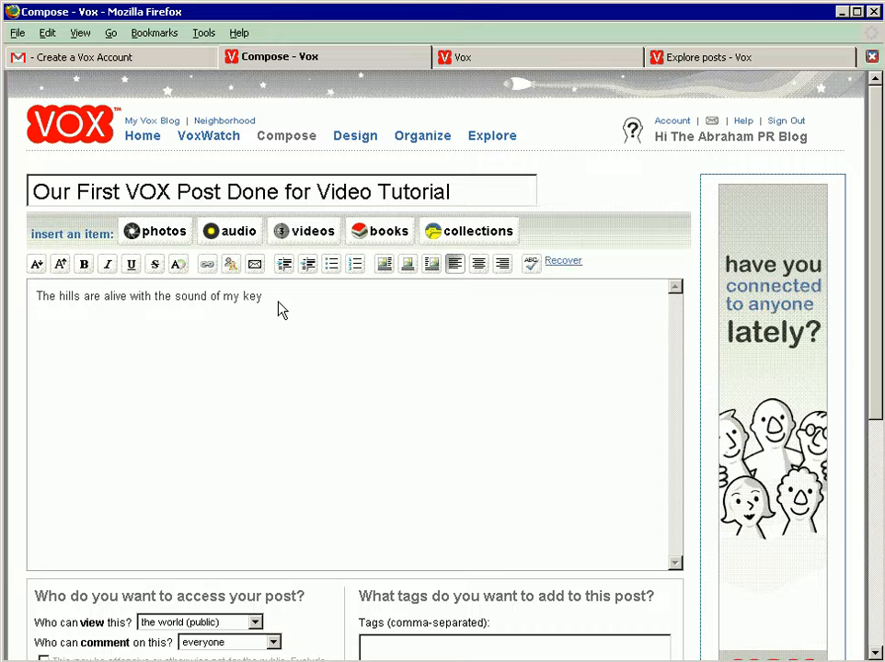
text(board as I blog while I talk)
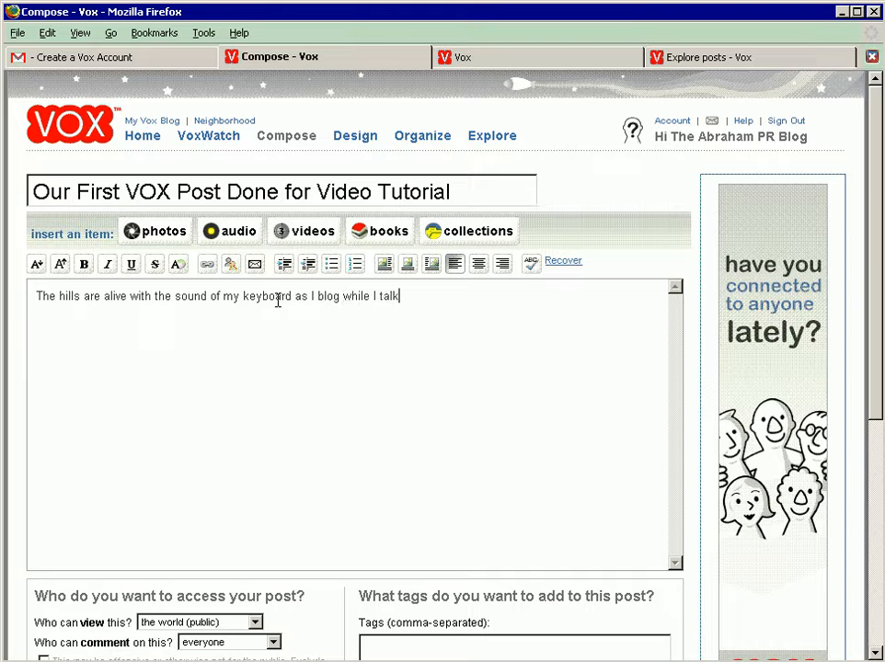
text( like in the moves)
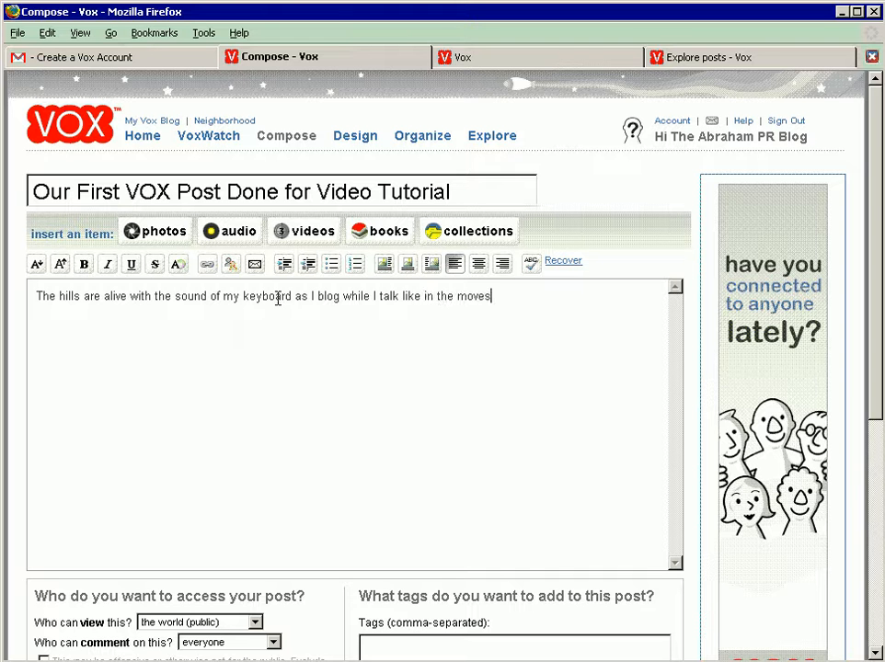
Step: Continue the opening sentence of the post body with "like in the movies"
key(BackSpace)
key(BackSpace)
key(BackSpace)
text(vies, as I record a video tutorial for )
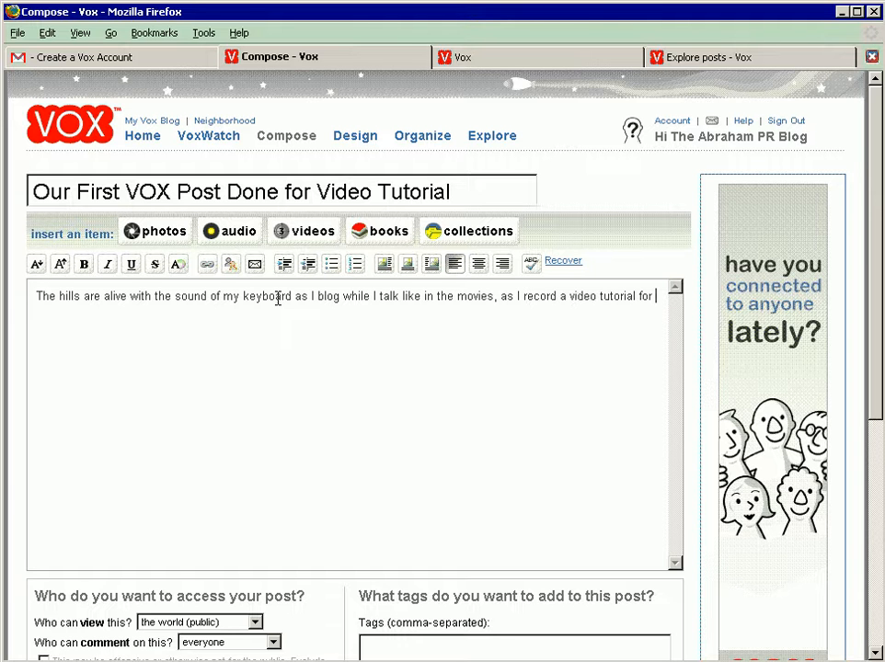
text(the world! To pimp VOX)
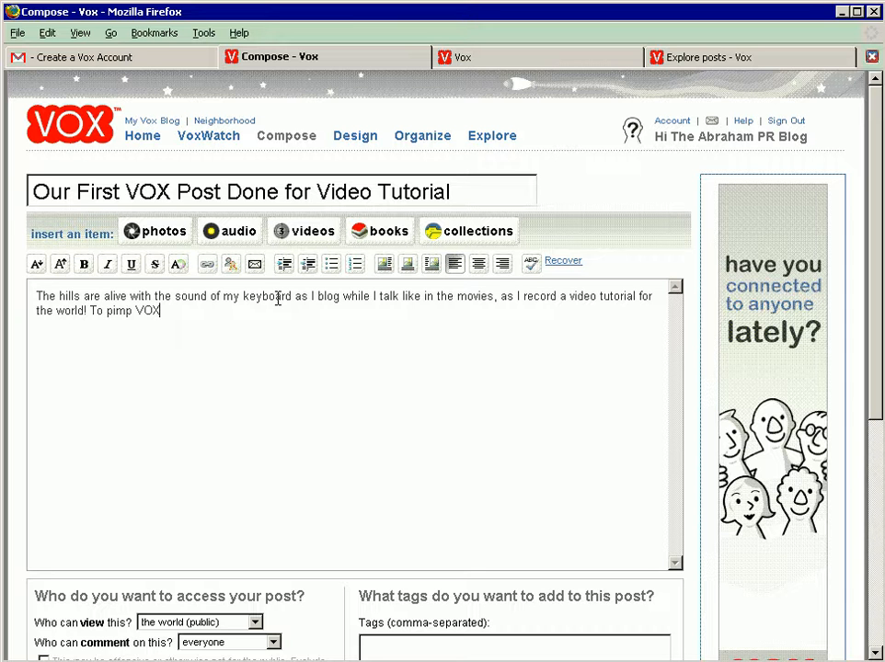
text(.)
double_click(147, 311)
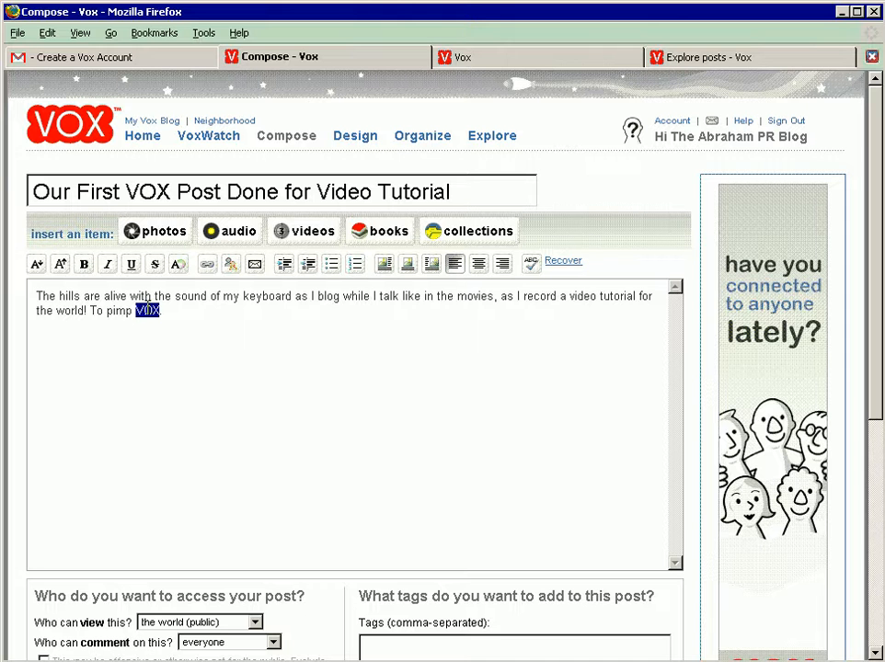
click(207, 266)
click(429, 230)
text(www.vox.co)
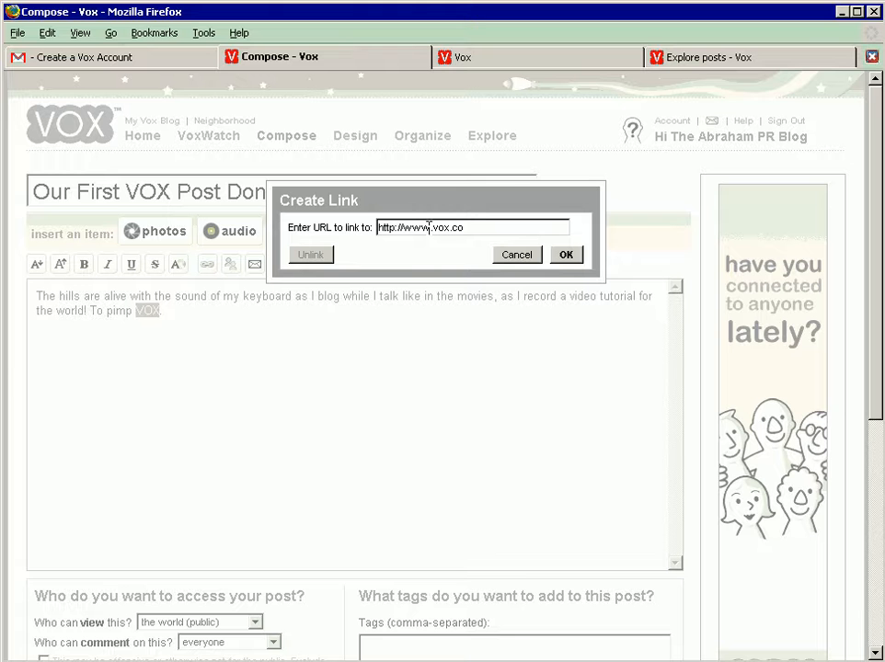
text(m)
click(563, 256)
Step: Add the lead-in "The next steps are:" after the linked VOX sentence
click(300, 320)
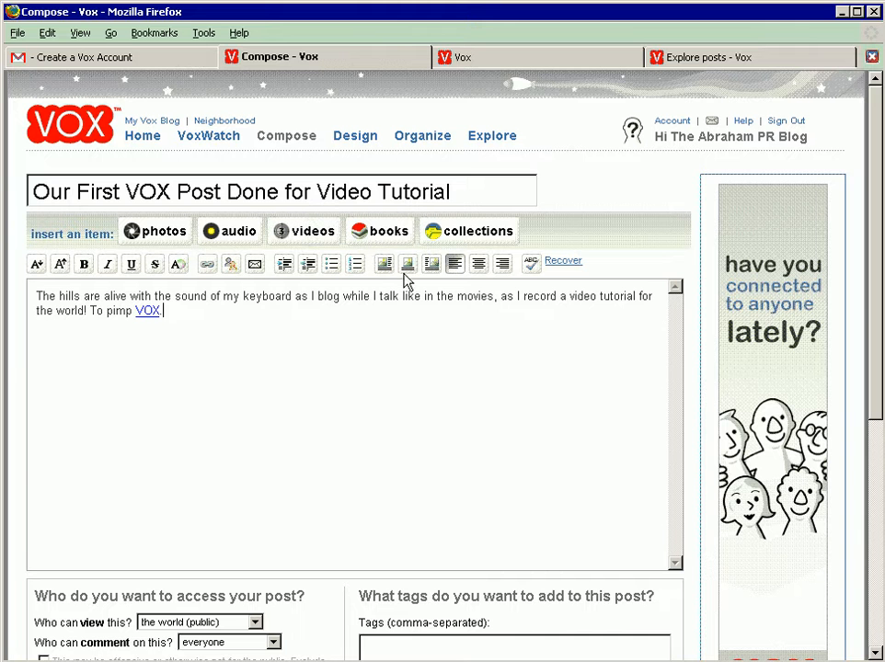
text(The next steps are:)
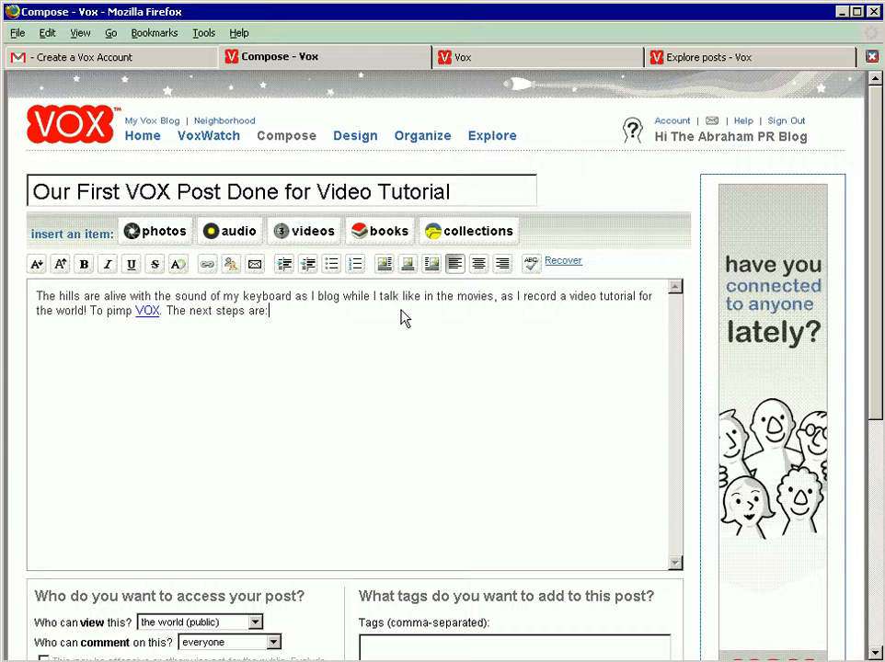
Step: Start a bulleted list below the paragraph with the items "Post an entry" and "Organize the blog"
click(332, 265)
text(Post an t)
key(BackSpace)
text(entry)
key(Return)
text(Org)
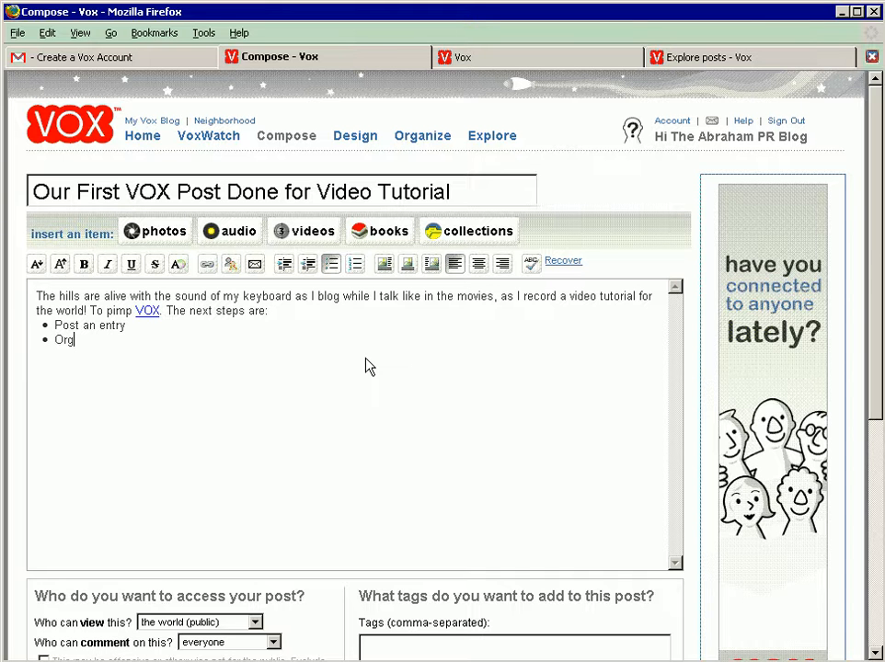
text(anize the blog)
Step: Add the bullet items "Explore VoxWatch", "Look around" and "Wrap it up" to the list
key(Return)
text(Explo)
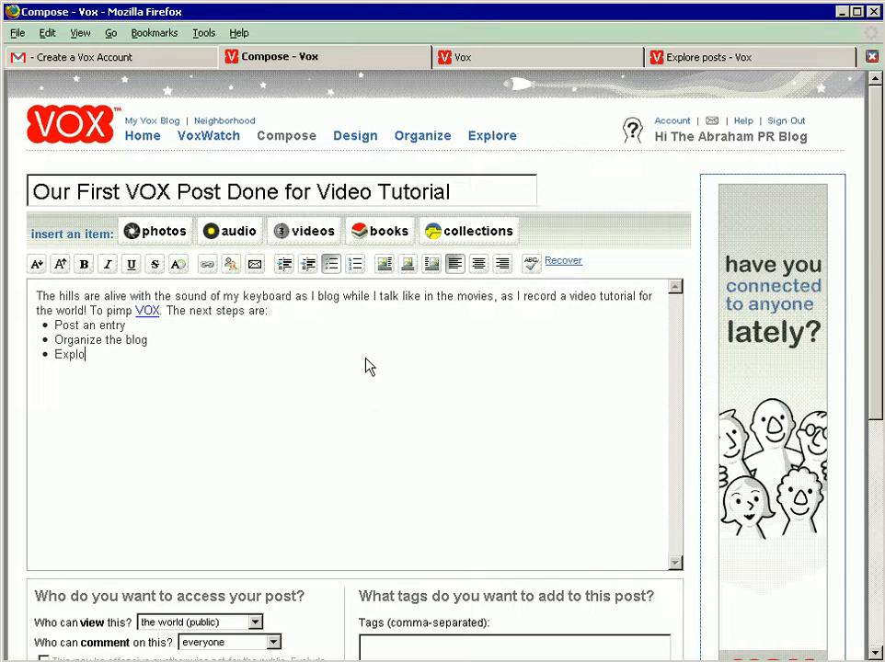
text(re VoxWatch)
key(Return)
text(Look around)
key(Return)
text(Wr)
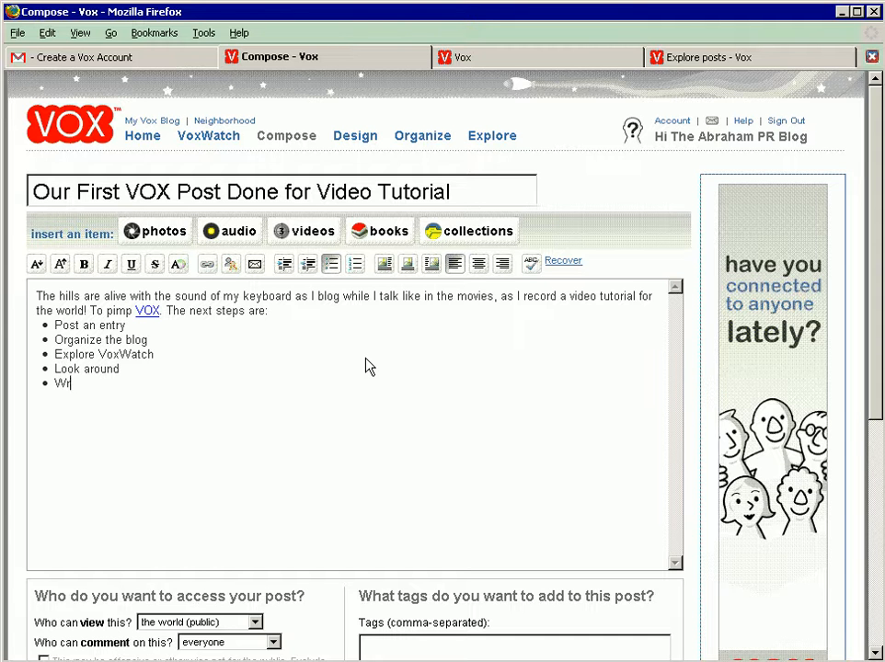
text(ap it up)
Step: Insert a blank line before the bulleted list and end the list with a new line after "Wrap it up"
click(302, 311)
key(Return)
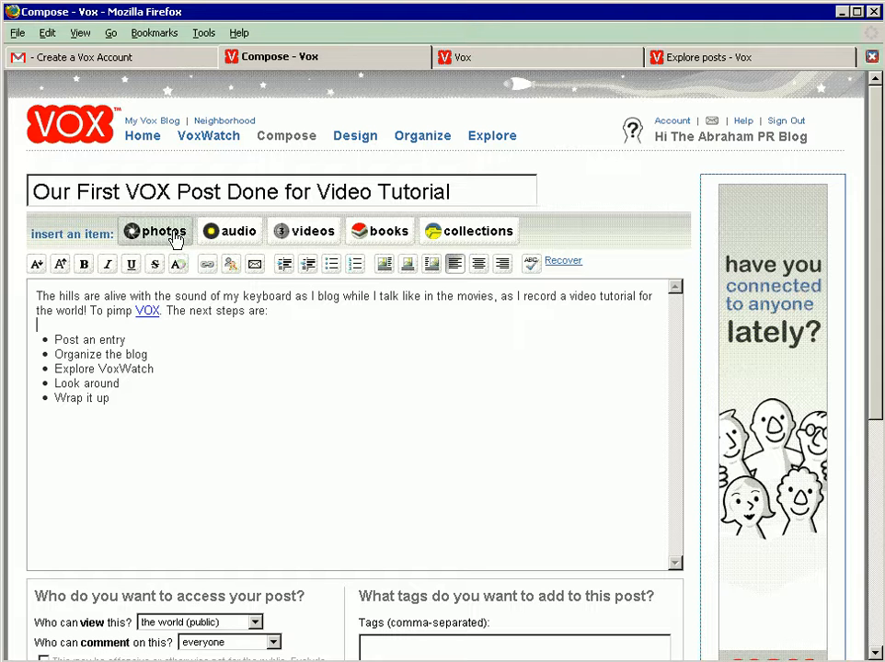
click(212, 405)
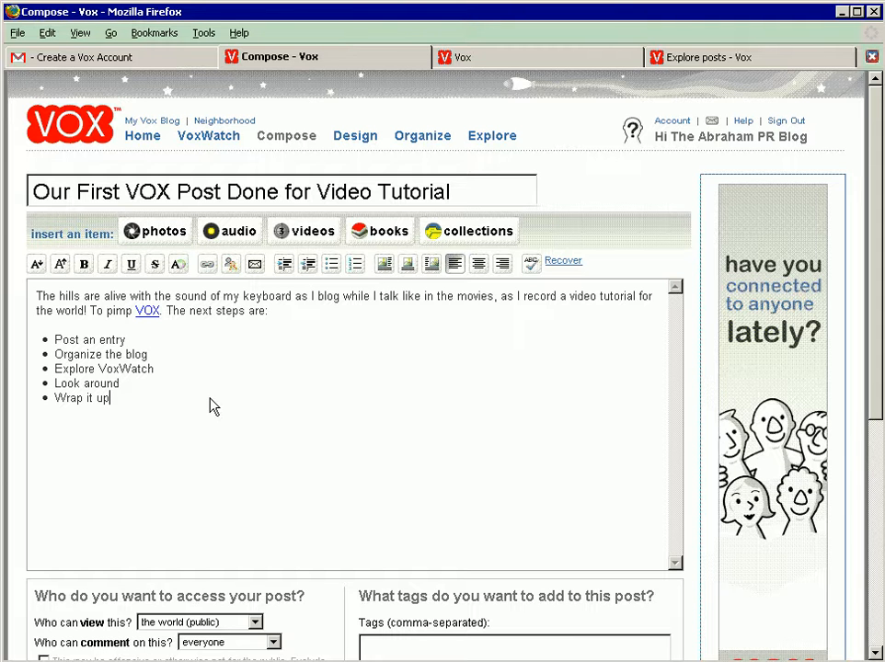
key(Return)
key(Return)
Step: Insert the portrait photo from the Vox library into the post at Small size with Right alignment
click(166, 232)
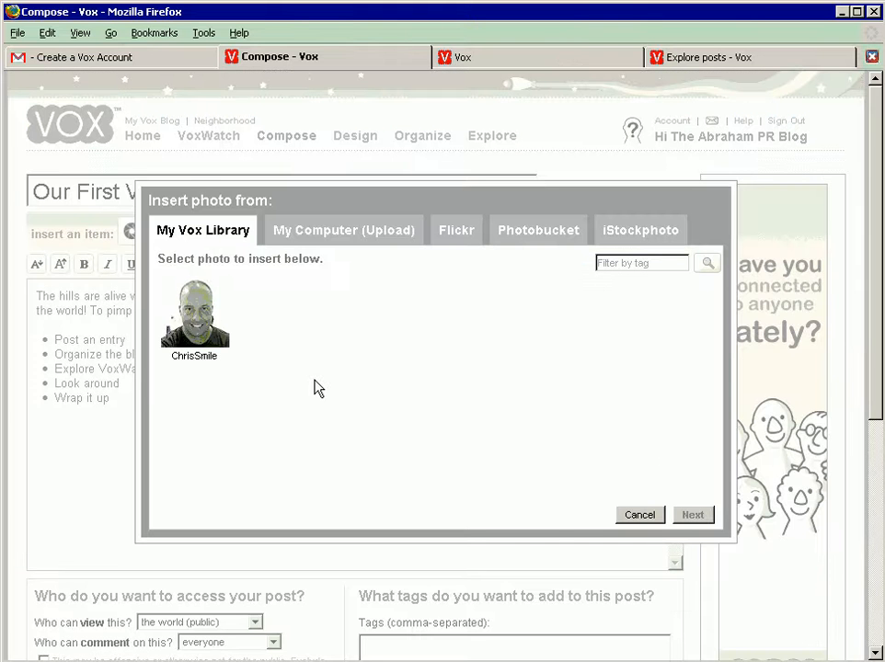
click(194, 315)
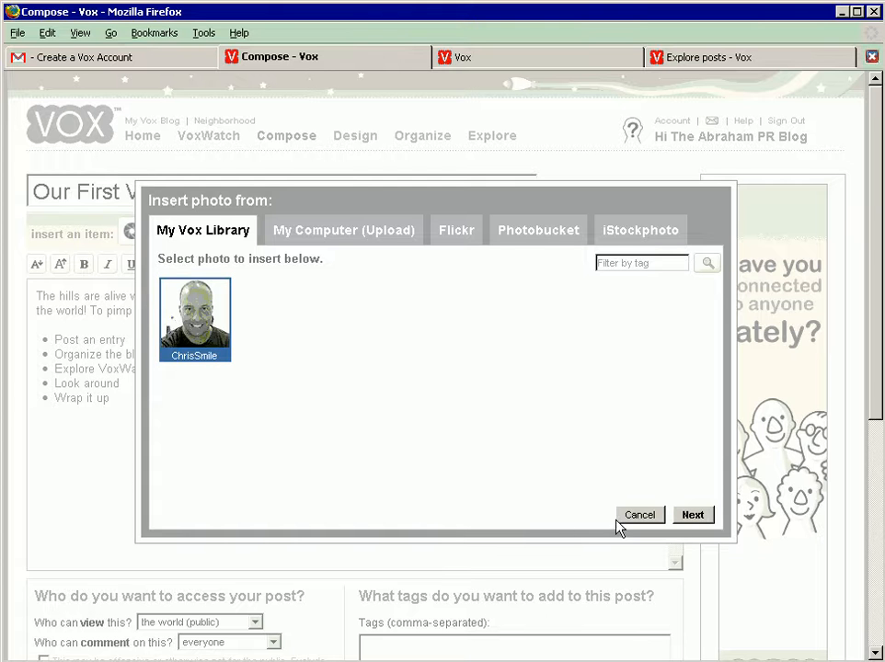
click(692, 515)
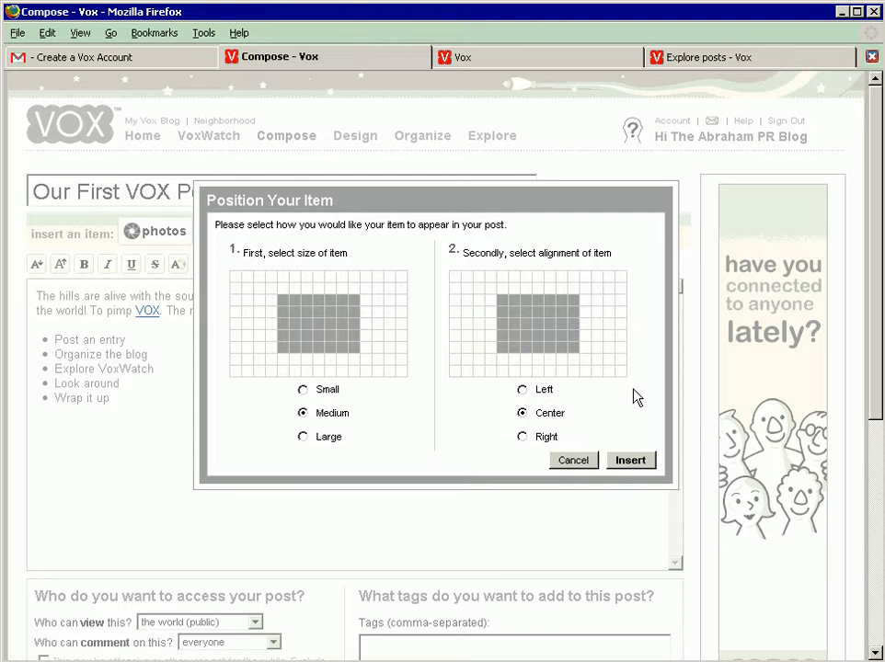
click(305, 438)
click(303, 390)
click(302, 414)
click(303, 438)
click(303, 390)
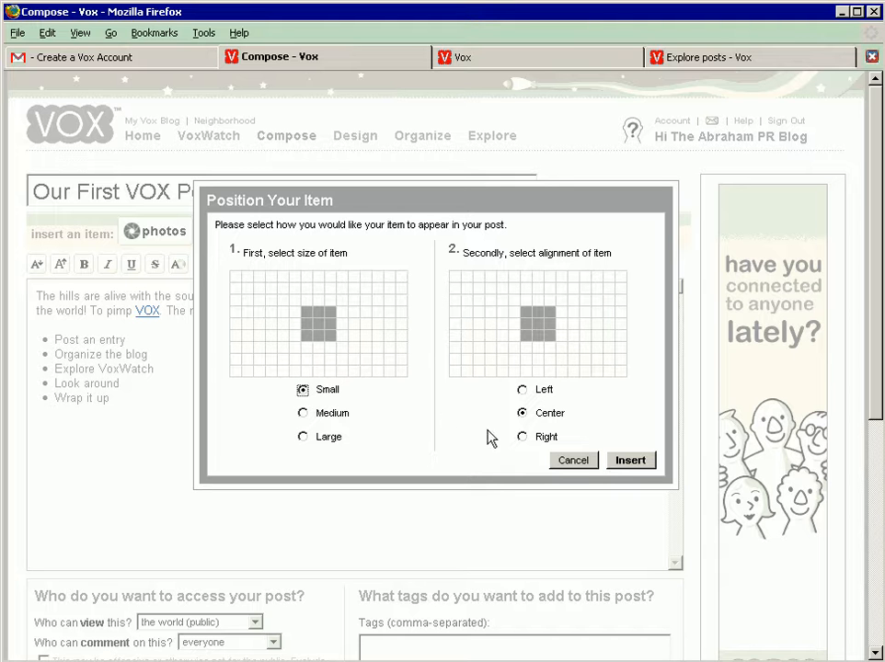
click(522, 437)
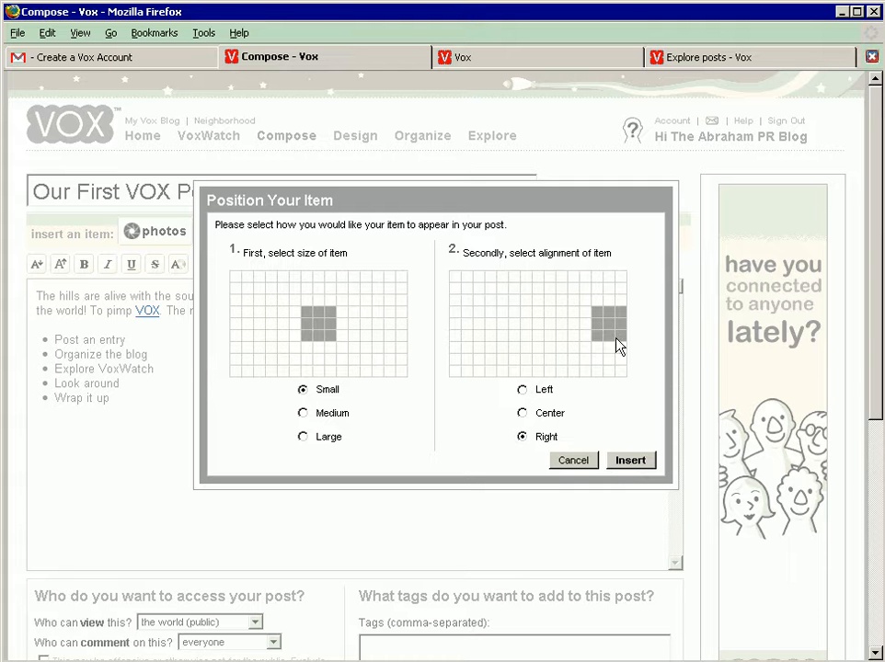
click(629, 461)
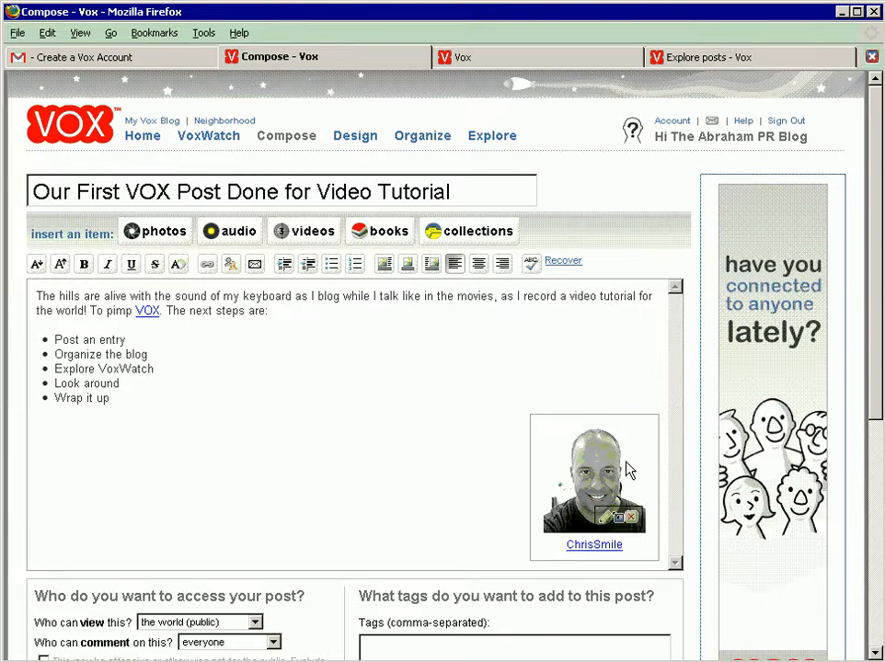
Step: Cut the portrait photo from below the list and paste it before the post's first sentence
click(610, 472)
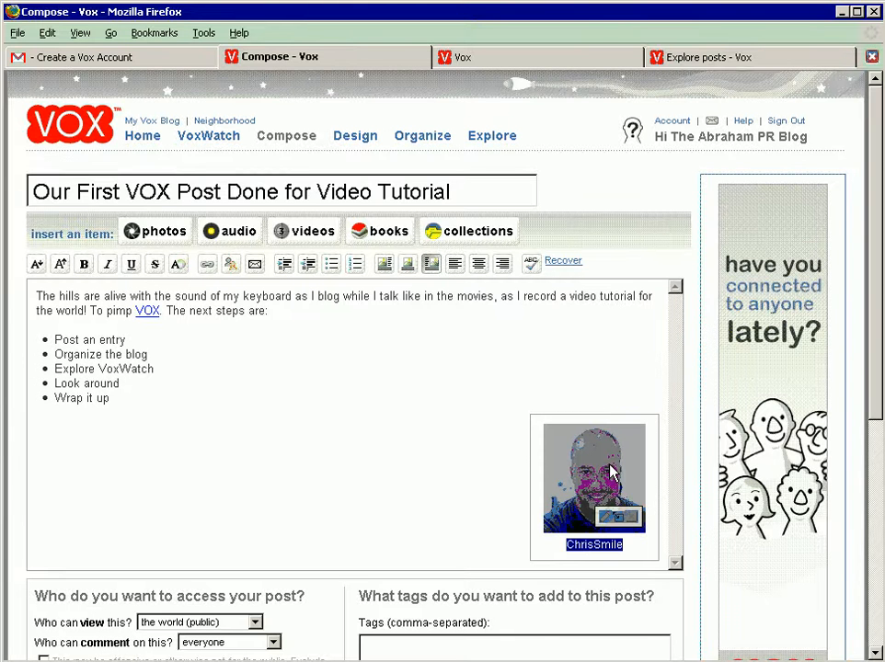
key(Delete)
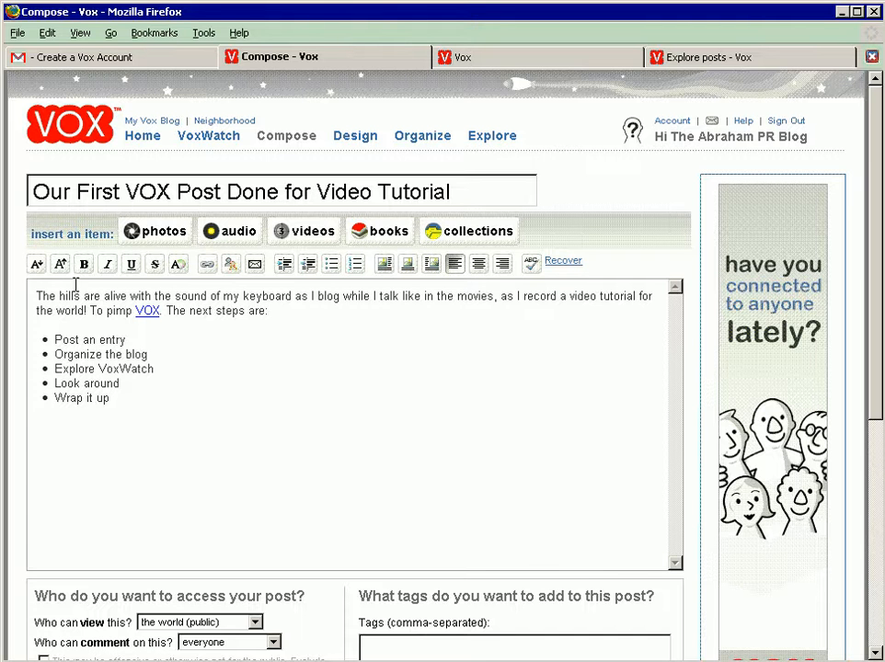
click(37, 295)
key(ctrl+v)
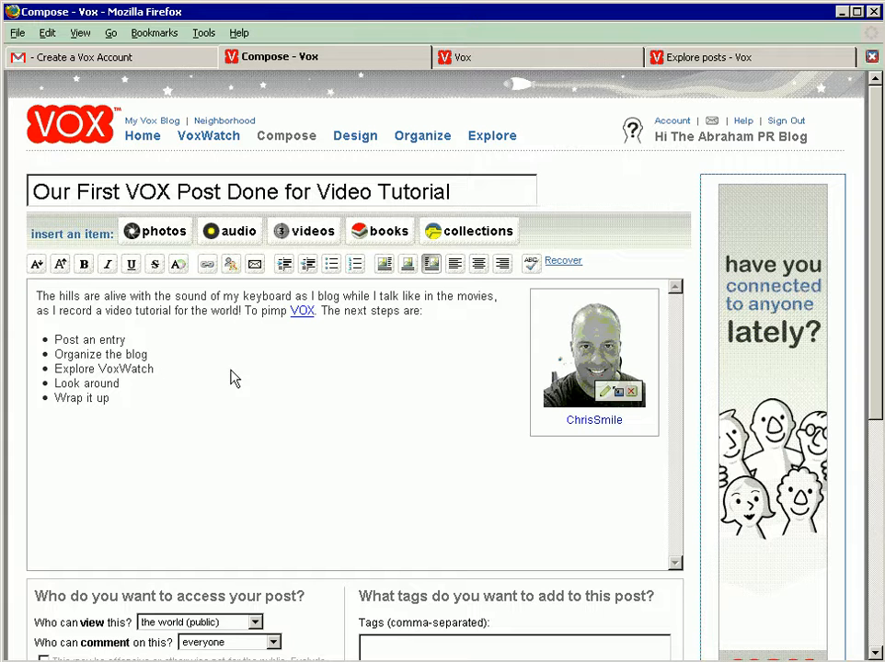
click(449, 332)
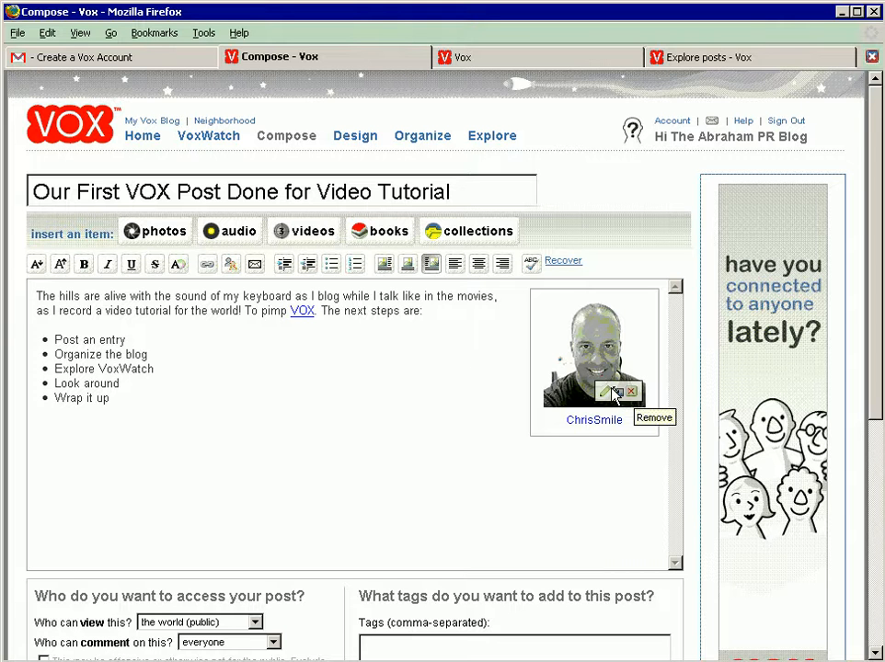
click(417, 358)
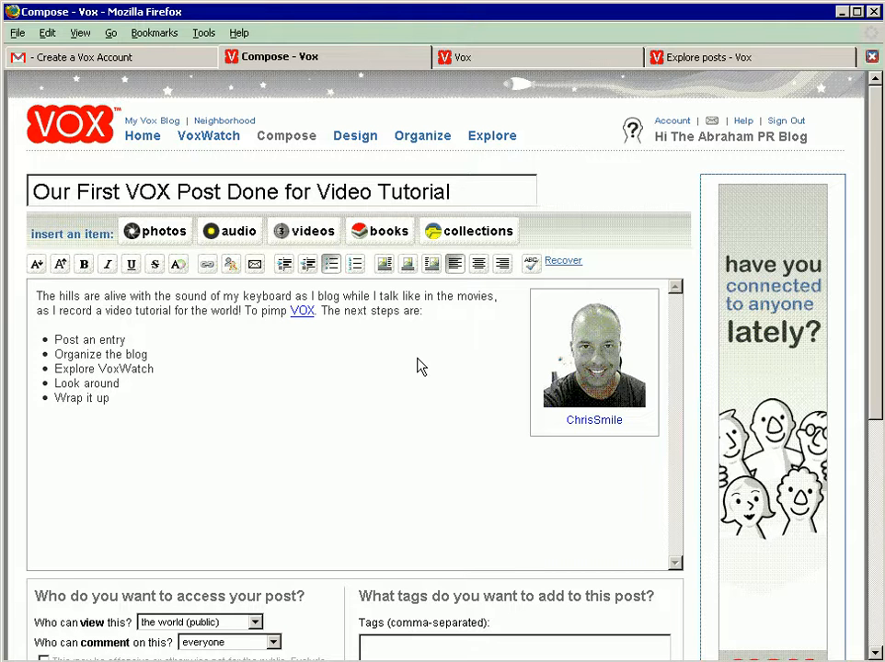
Step: Undo the cut and paste of the portrait photo
mouse_move(574, 368)
key(ctrl+z)
key(ctrl+y)
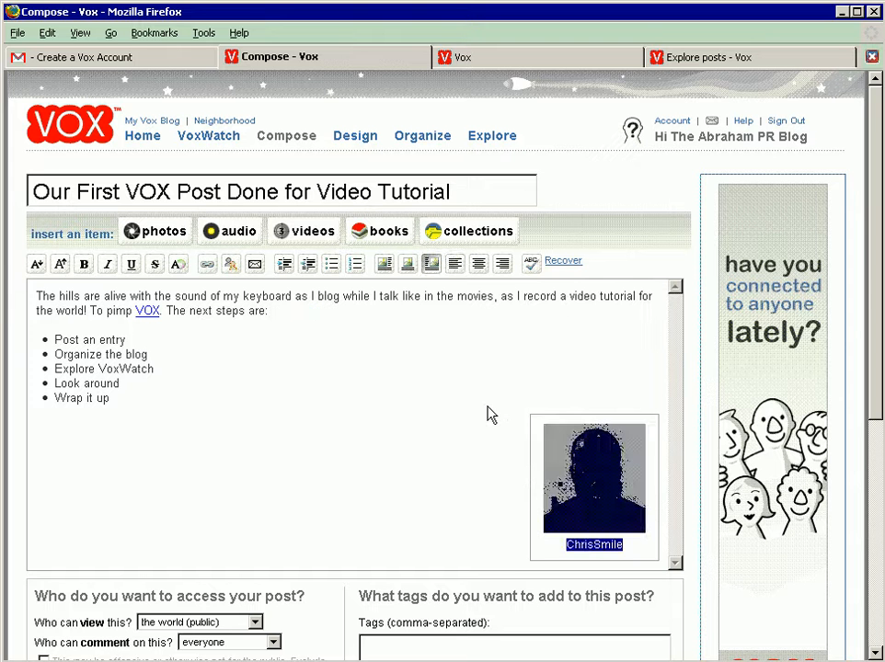
Step: Move the portrait photo from below the bulleted list directly to the very start of the post body
mouse_move(550, 480)
drag(550, 480, 31, 298)
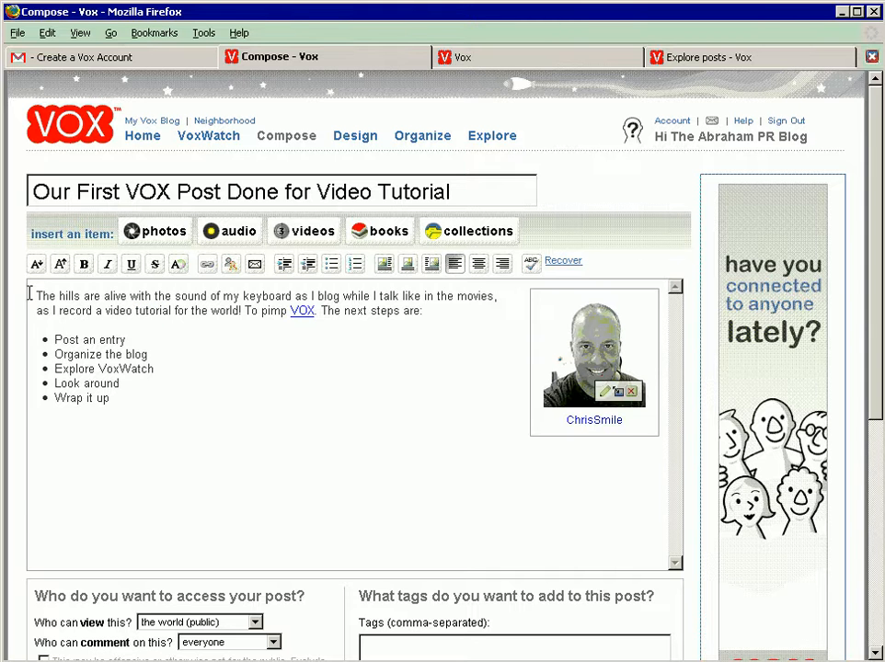
click(283, 345)
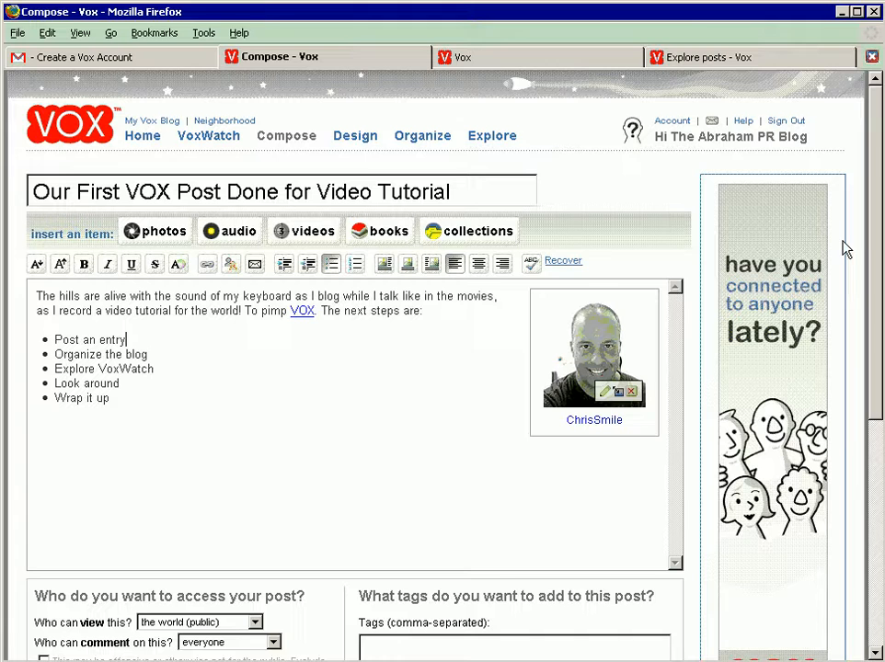
Step: Keep the post viewable by the world (public) and place the cursor in the post's empty tags field
drag(877, 237, 877, 348)
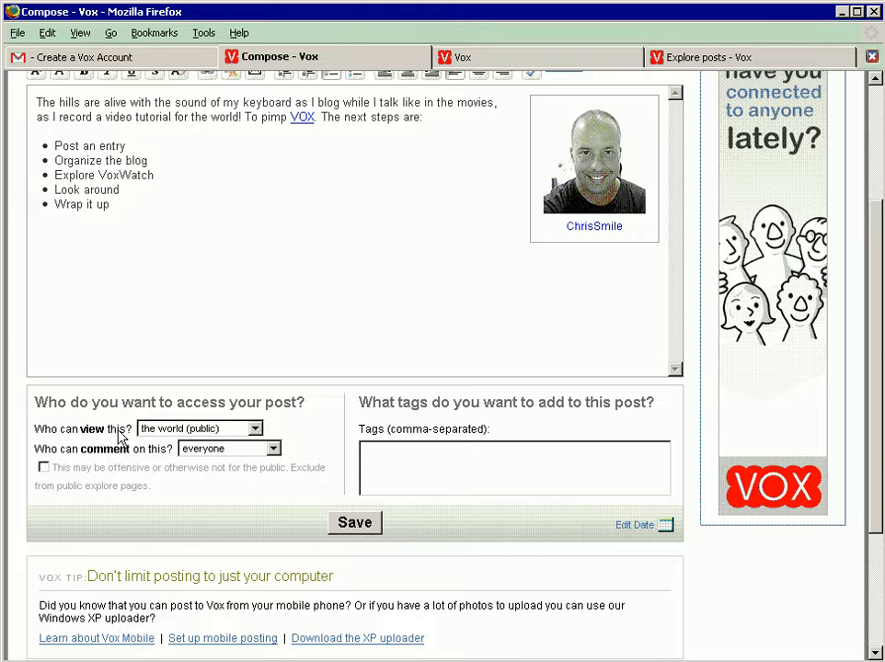
click(158, 430)
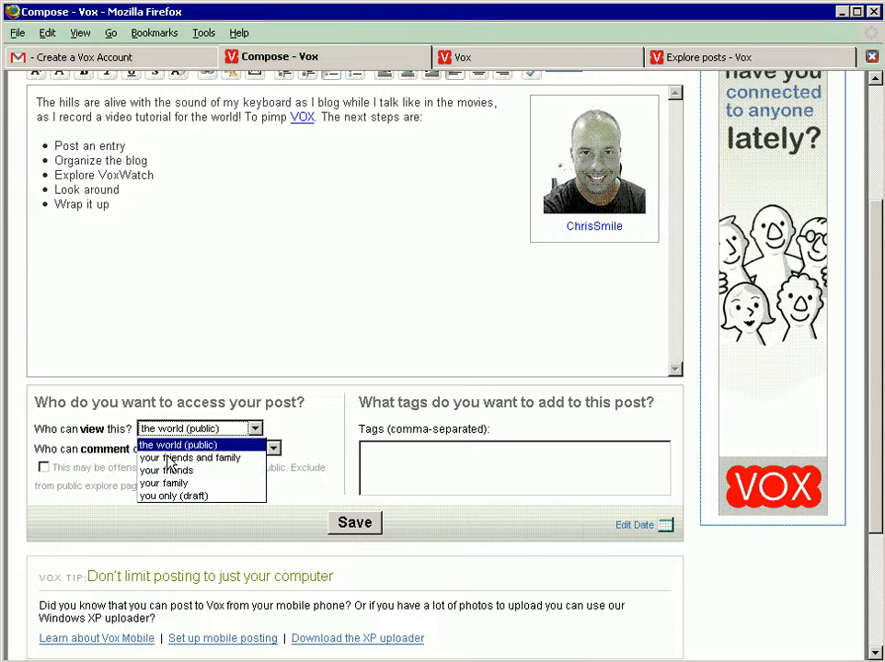
key(Up)
click(170, 446)
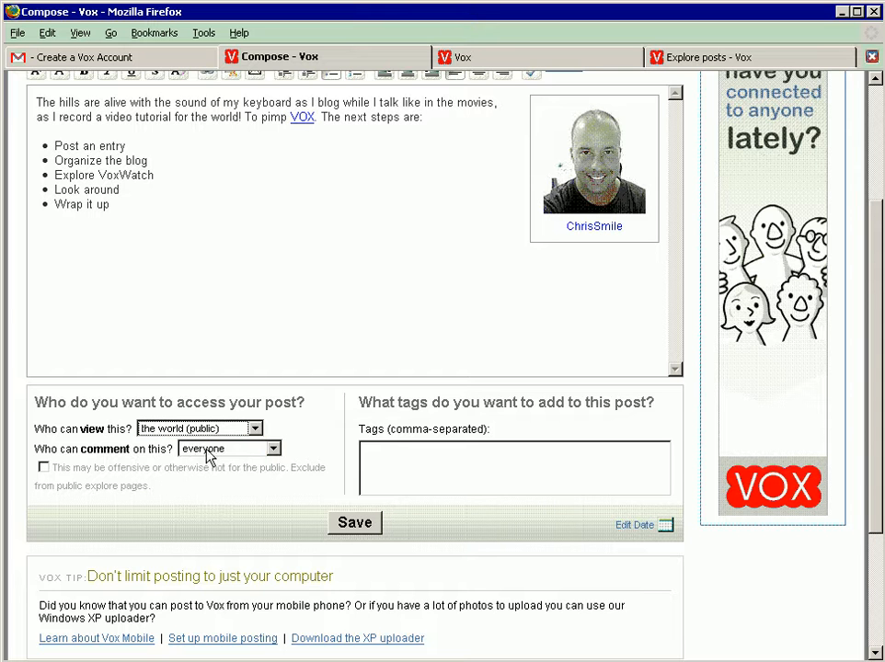
click(393, 460)
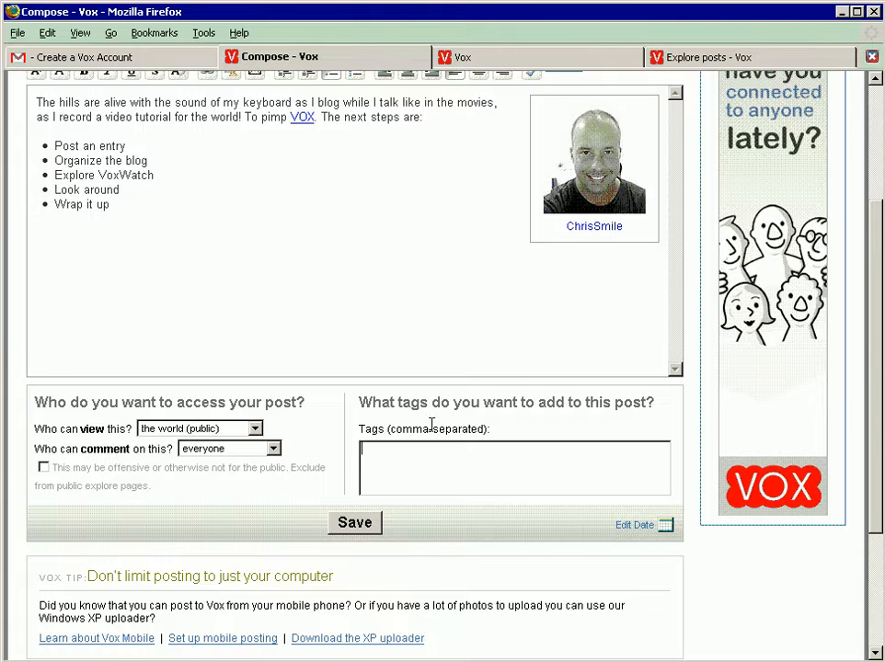
Step: Italicize the phrase "The hills are alive with the sound of my keyboard" in the post body
drag(878, 219, 872, 189)
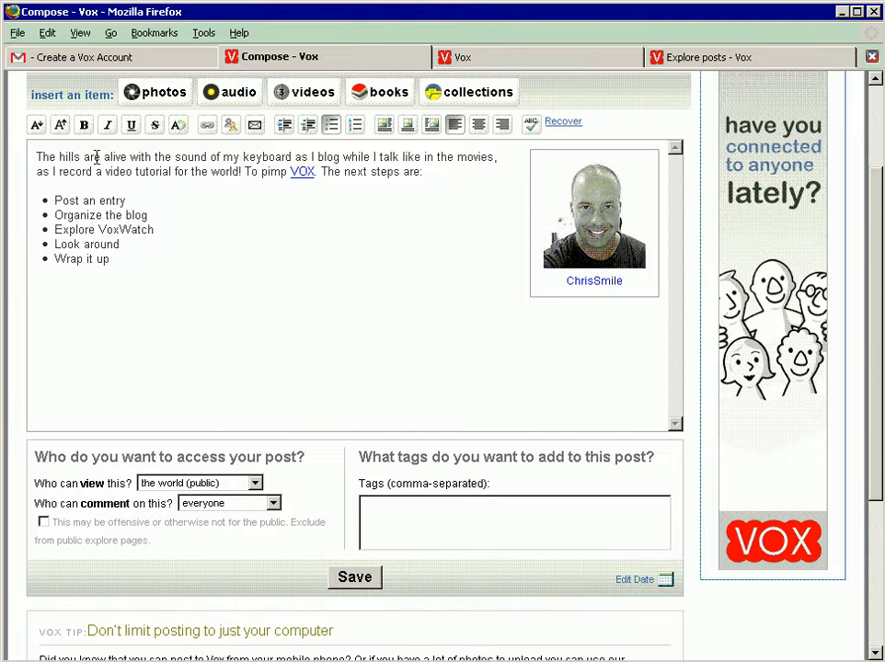
click(38, 156)
key(ctrl+shift+Right)
key(ctrl+shift+Right)
key(ctrl+shift+Right)
key(ctrl+shift+Right)
key(ctrl+shift+Right)
key(ctrl+shift+Right)
key(shift+Right)
key(shift+Right)
key(shift+Right)
key(shift+Right)
key(shift+Right)
key(shift+Right)
key(shift+Right)
key(shift+Right)
key(shift+Right)
key(shift+Right)
key(shift+Right)
key(shift+Right)
key(shift+Right)
key(shift+Right)
key(shift+Right)
key(shift+Right)
key(shift+Right)
key(shift+Right)
key(shift+Right)
key(shift+Right)
key(shift+Right)
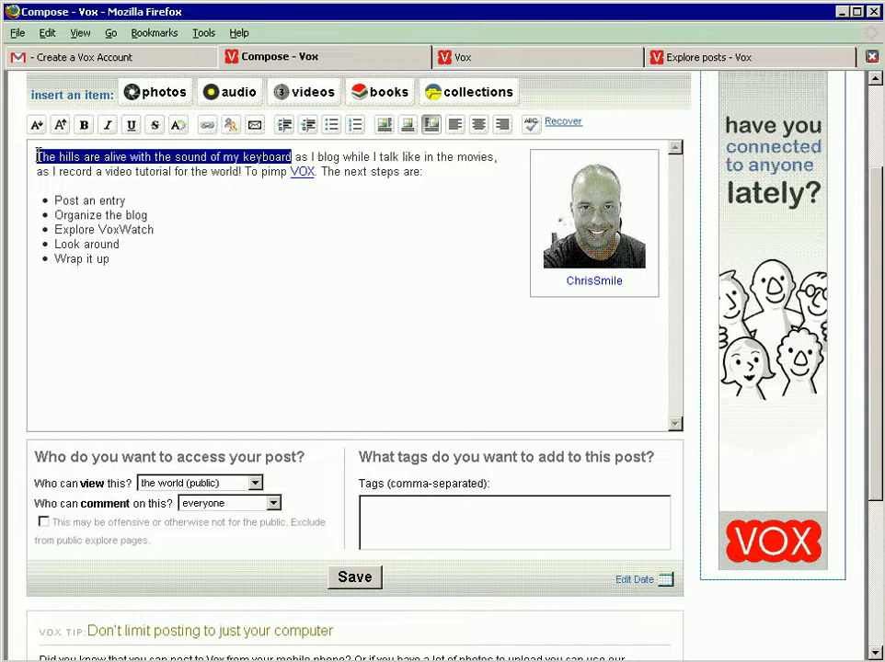
key(ctrl+i)
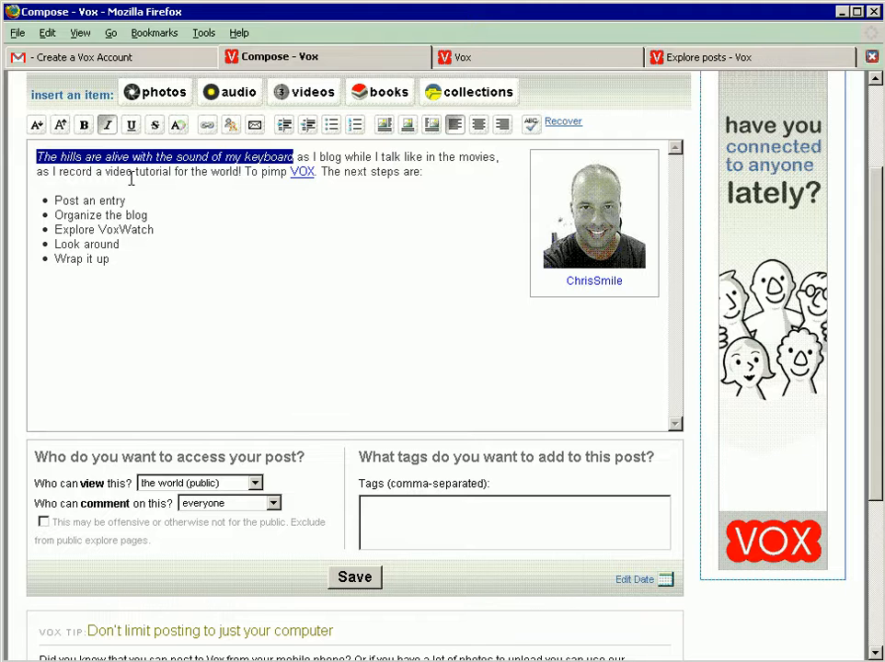
Step: Make the words "video tutorial" bold in the post's first paragraph
drag(106, 172, 170, 172)
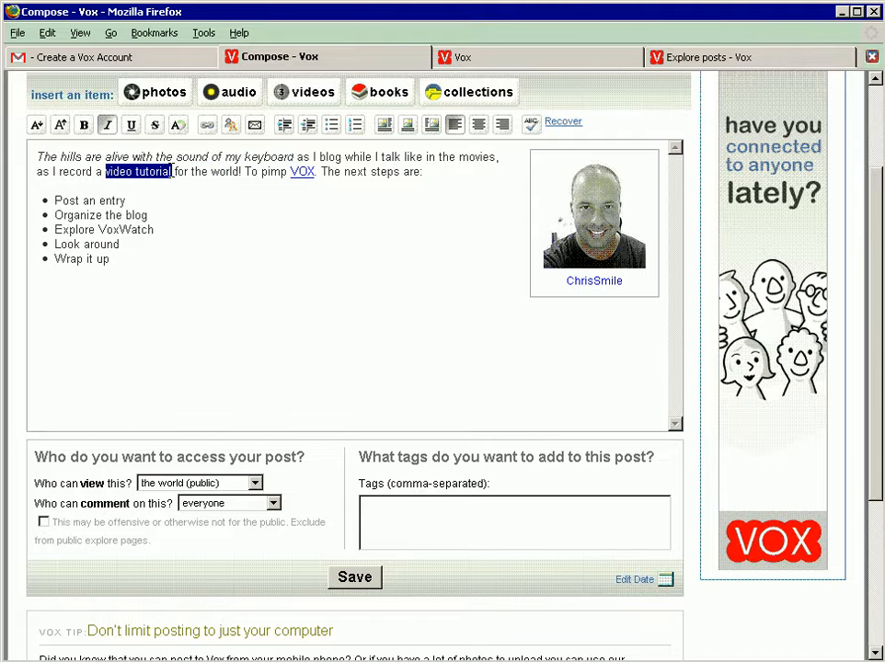
key(ctrl+b)
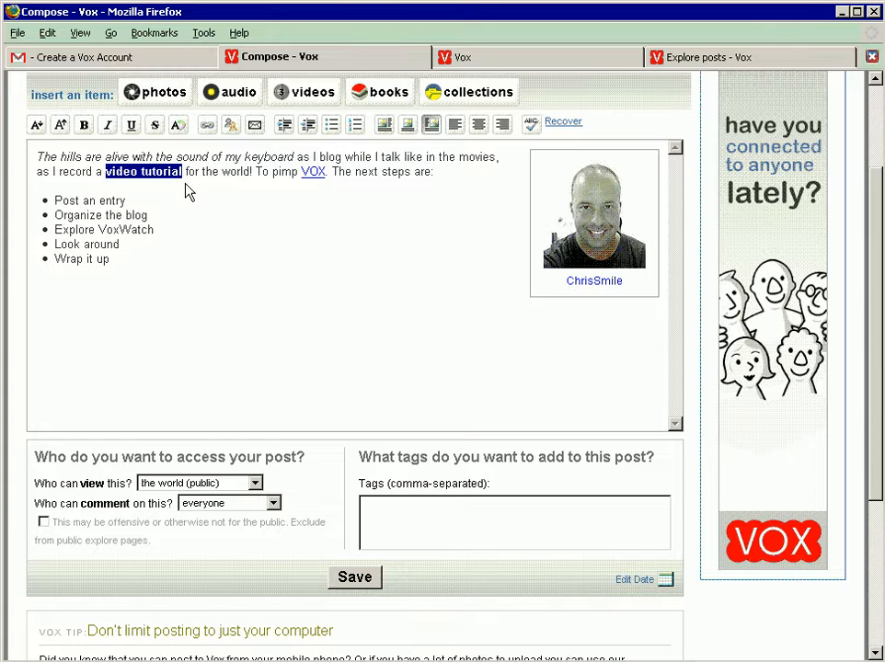
click(189, 191)
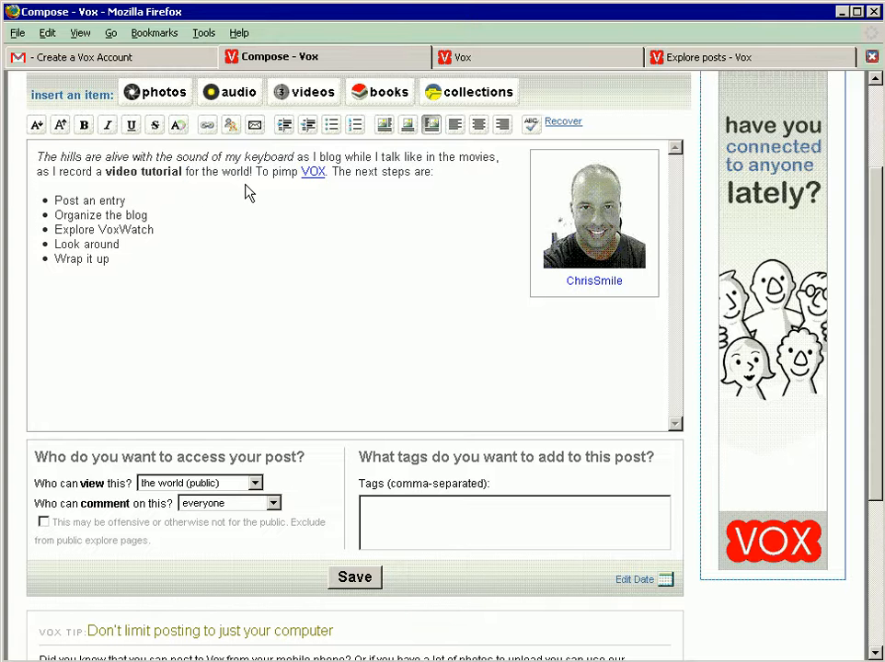
Step: Add a new line below the bulleted list reading "Email me at" followed by the contact e-mail address
click(224, 263)
key(Return)
key(Return)
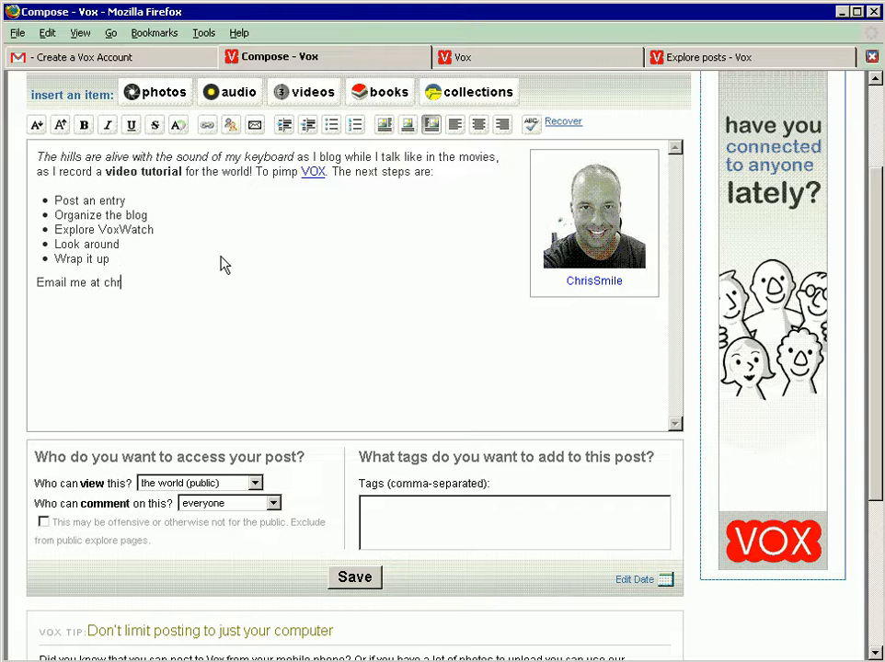
Step: Turn the e-mail address at the end of the post into an e-mail link to that same address
key(shift+Left)
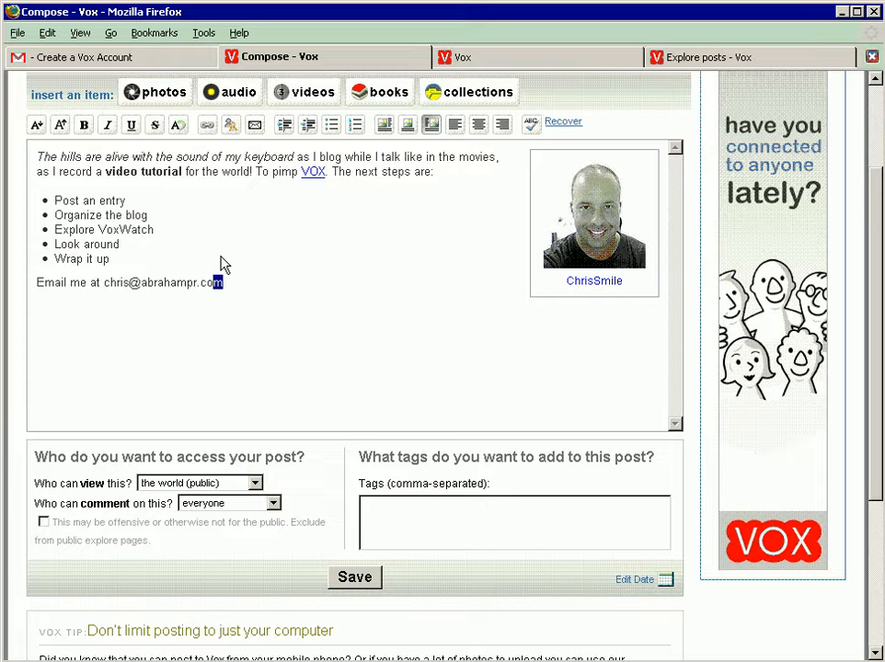
key(shift+Left)
key(shift+Left)
key(shift+Left)
key(shift+Left)
key(shift+Left)
key(shift+Left)
key(shift+Left)
key(shift+Left)
key(shift+Left)
key(shift+Left)
key(shift+Left)
key(shift+Left)
key(shift+Left)
key(shift+Left)
key(shift+Left)
key(shift+Left)
key(shift+Left)
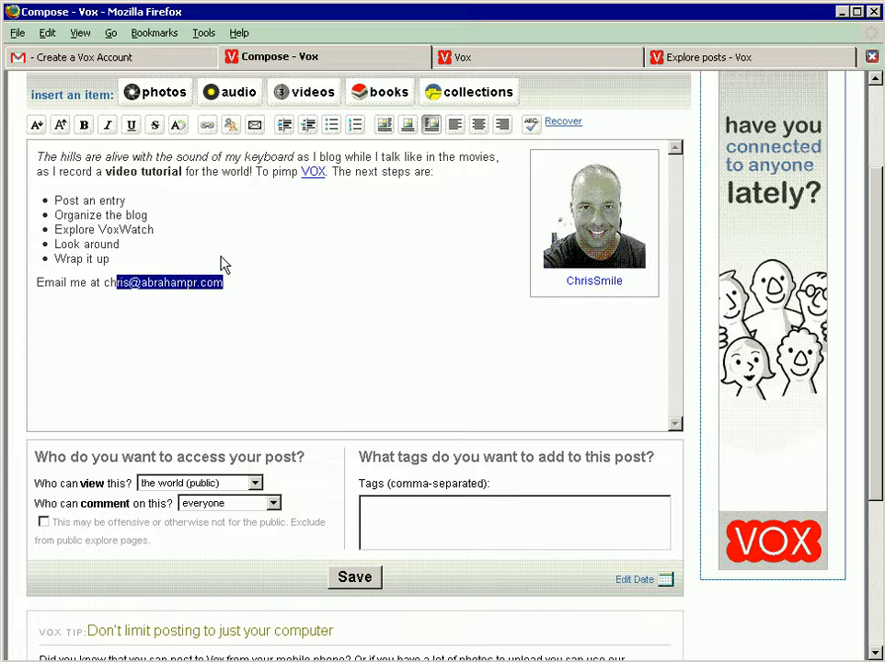
key(shift+Left)
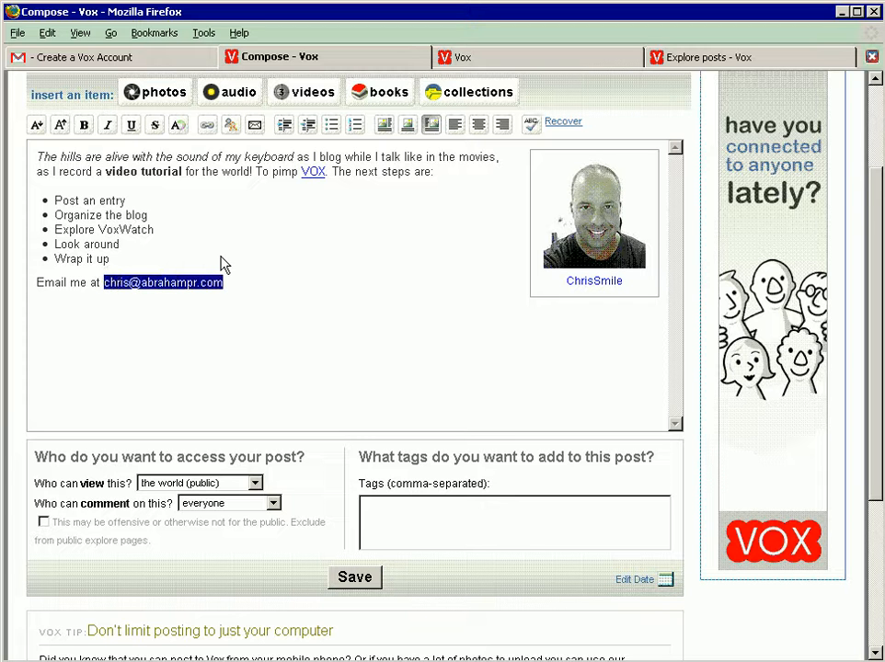
click(254, 126)
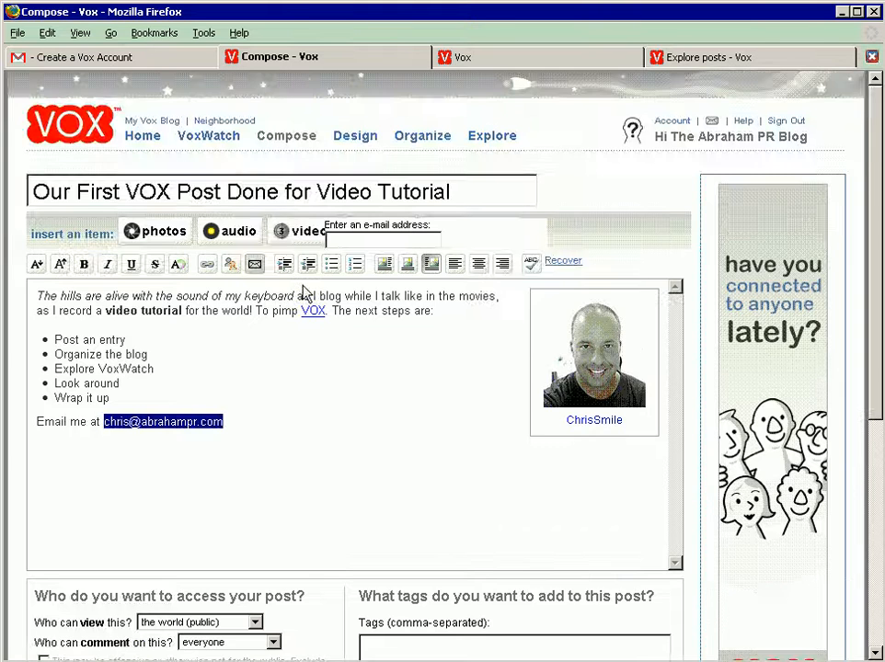
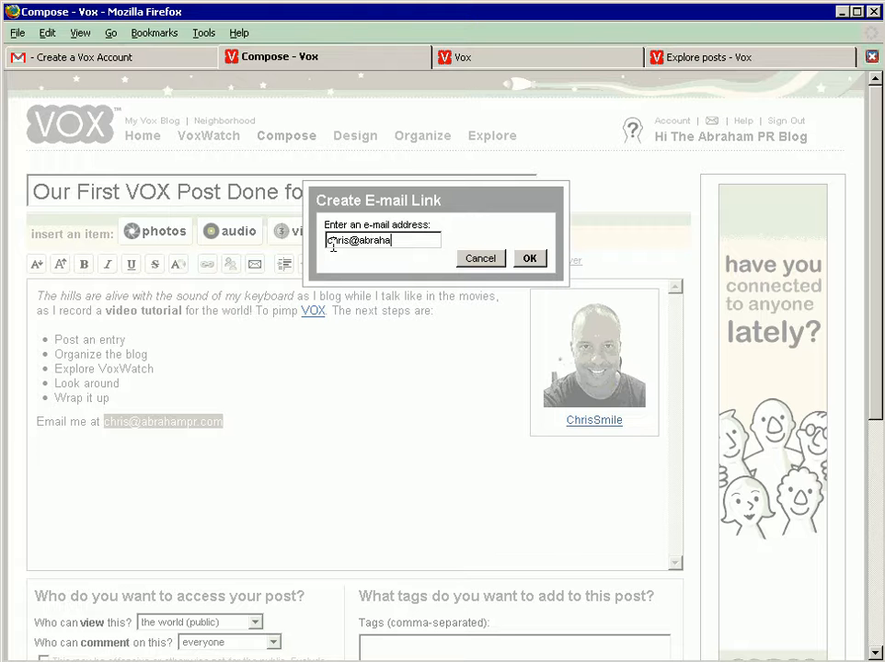
key(Return)
click(263, 428)
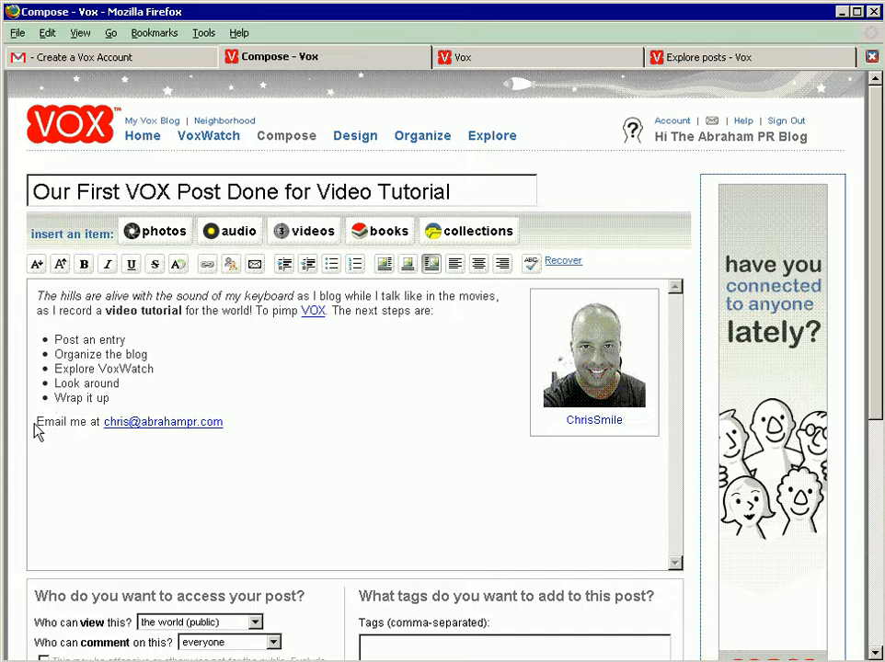
Step: Link the words "Email me" in the post's last line to the contact e-mail address
drag(36, 420, 86, 421)
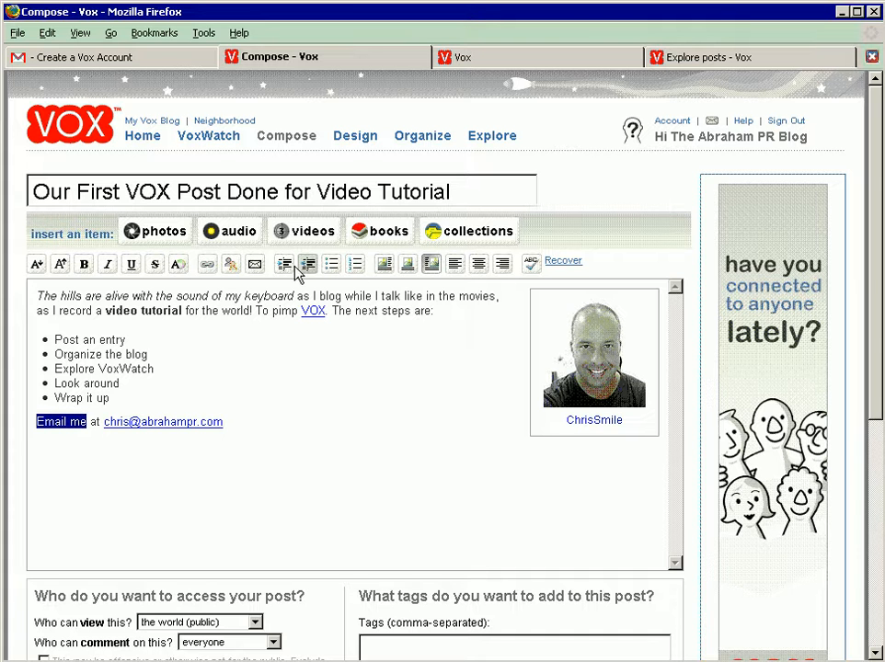
click(255, 264)
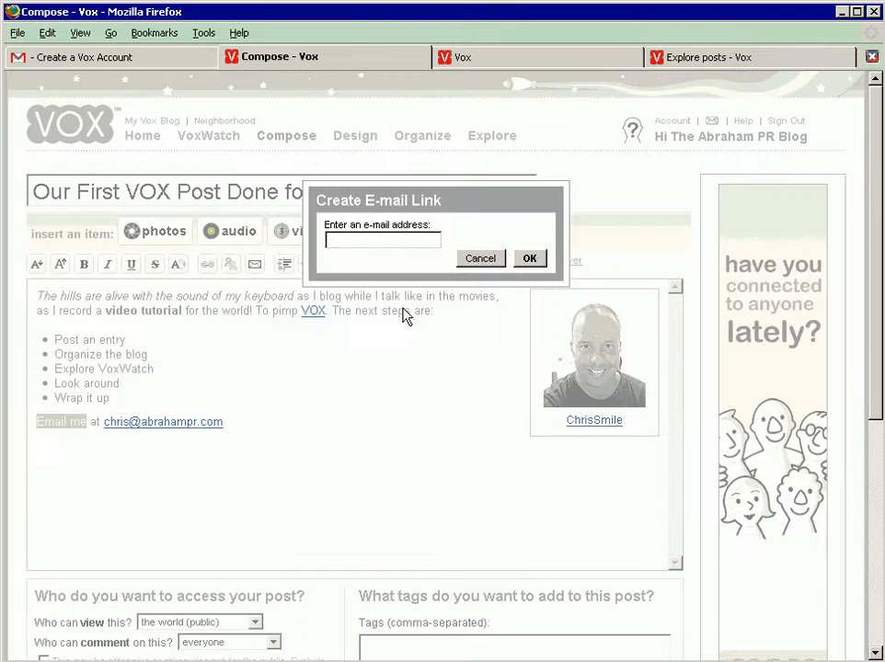
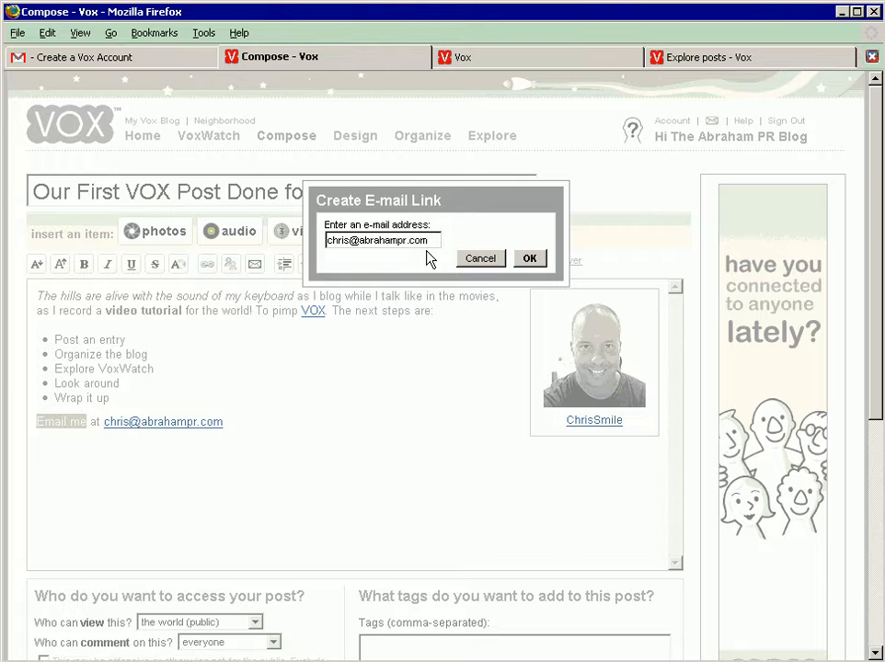
click(528, 258)
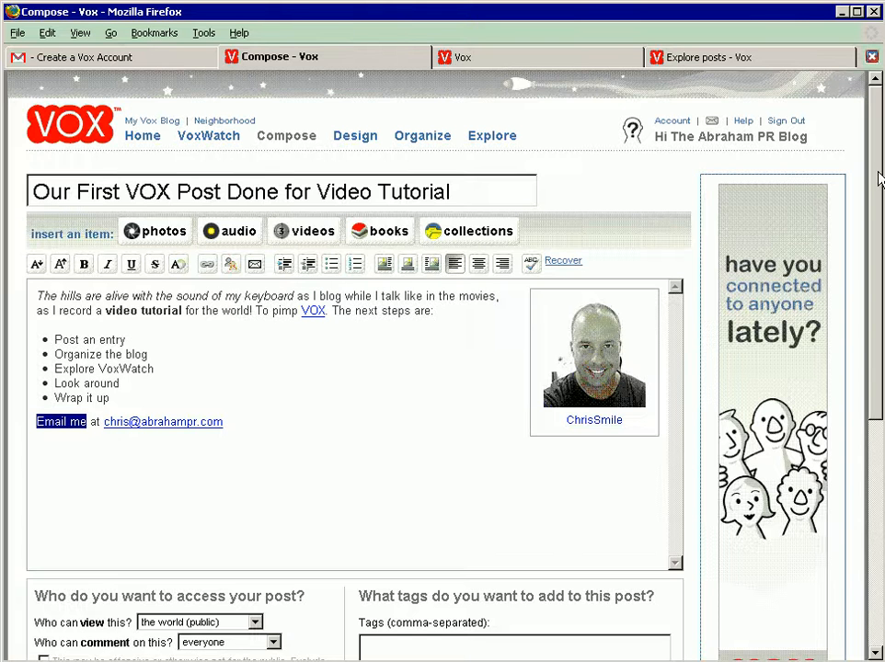
Step: Tag the post with "Abraham PR, first post, VOX, video tutorial, video, tutorial"
drag(877, 172, 879, 393)
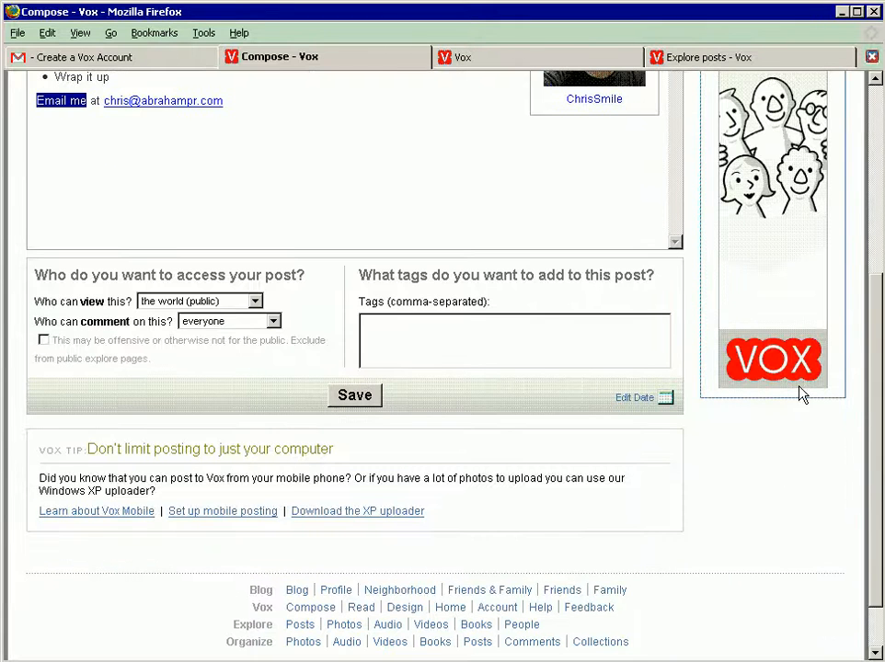
click(542, 342)
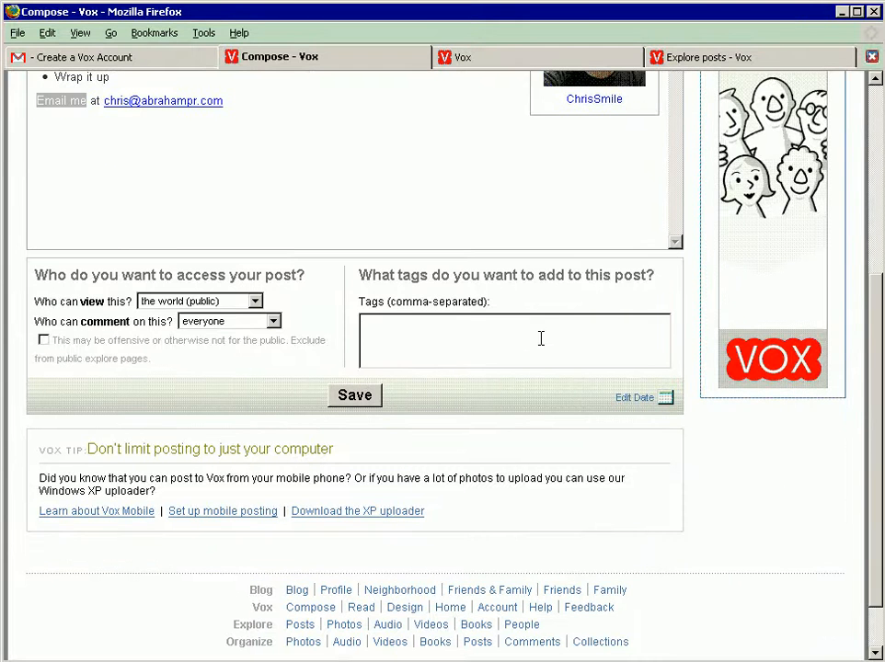
drag(875, 320, 875, 190)
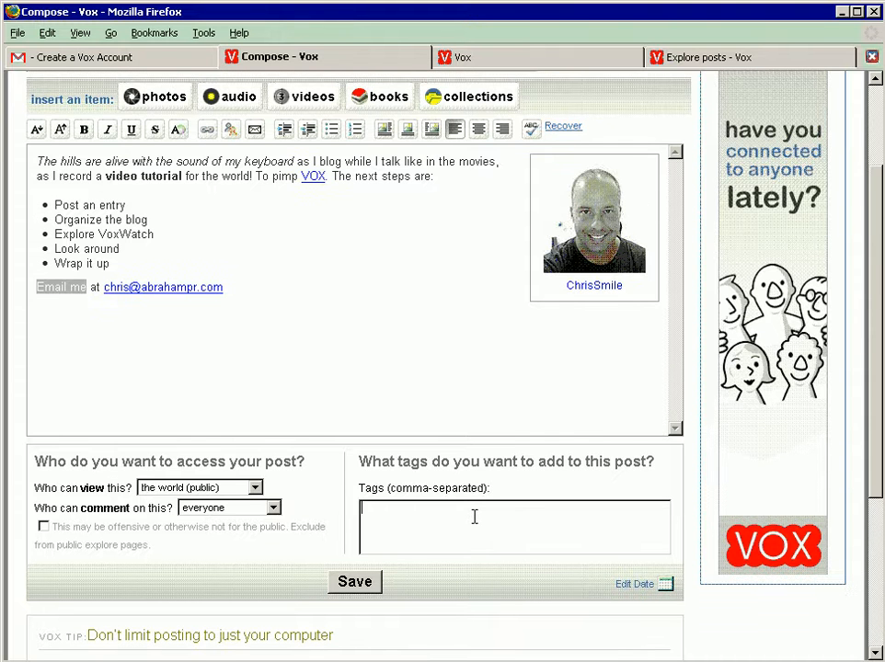
text(AbrahamPR)
key(BackSpace)
key(BackSpace)
text(PR, fuiirst post, VOX, )
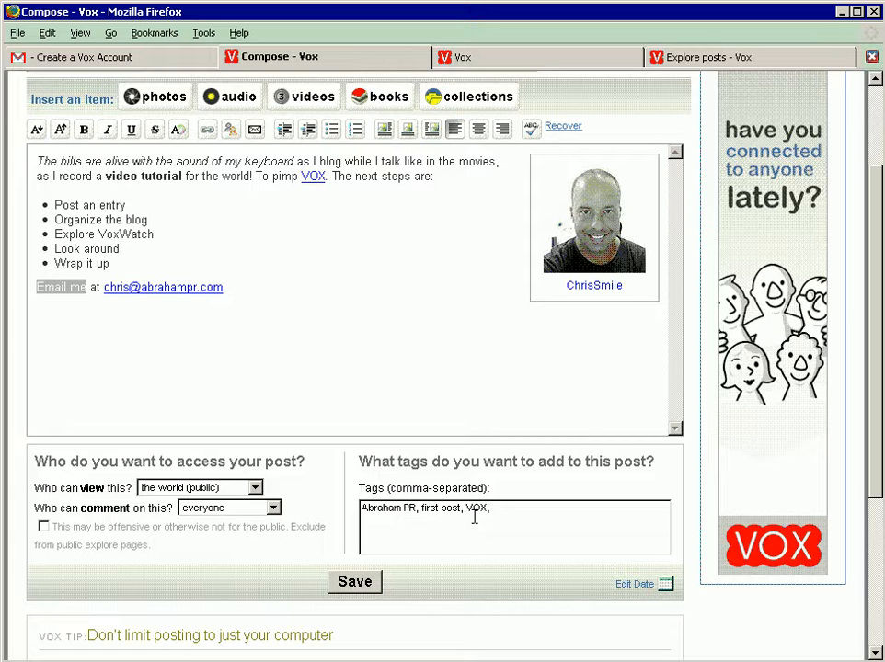
text(video tutorial, v)
text(ideo, tutorial)
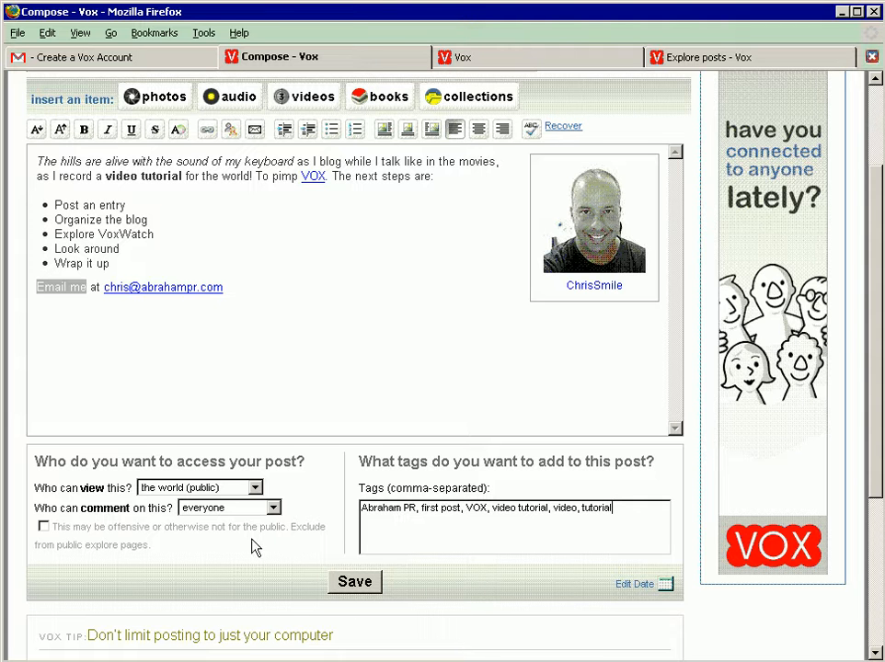
Step: Save the finished post and view it on the blog
click(354, 585)
drag(874, 468, 879, 493)
click(355, 549)
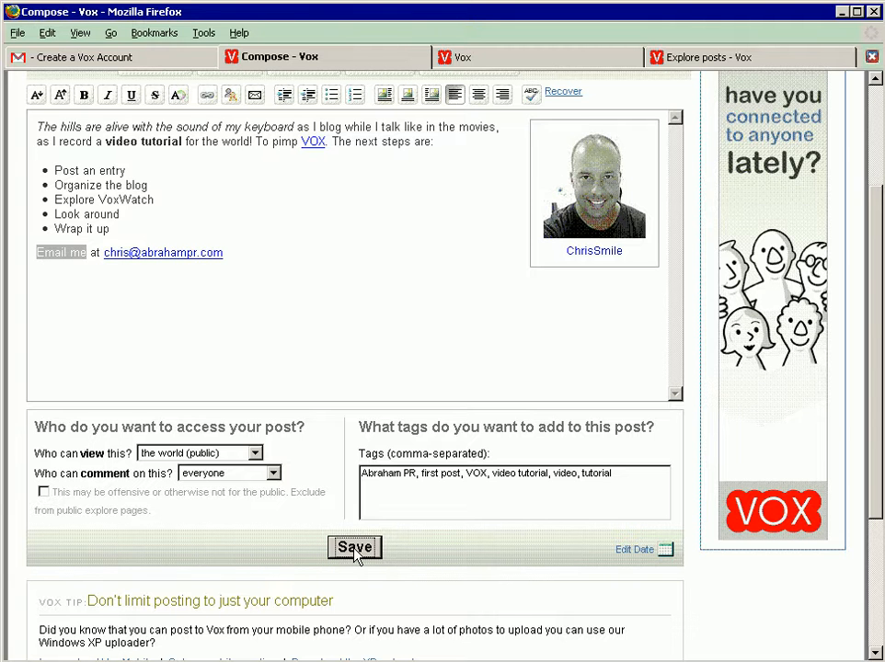
click(355, 549)
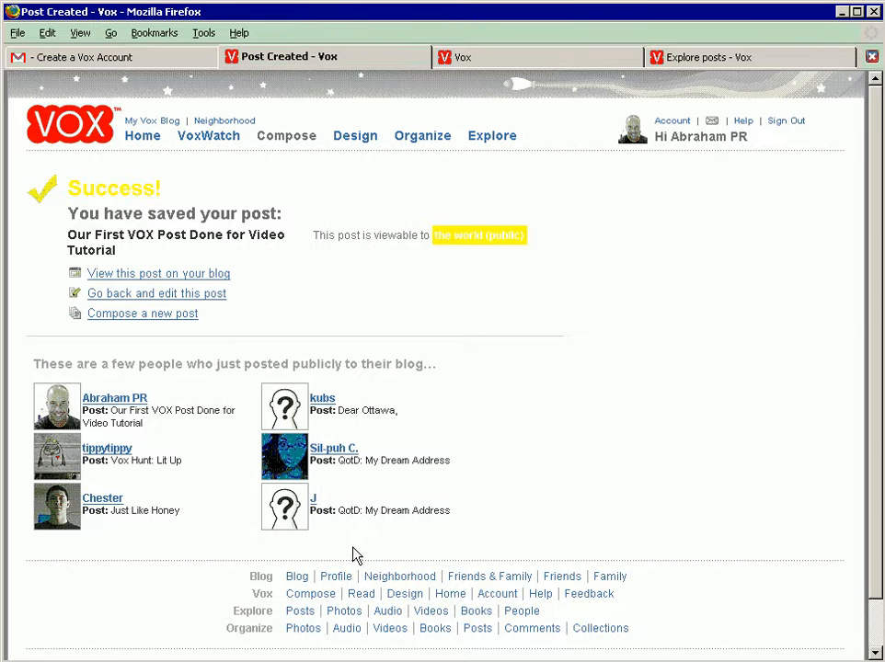
click(179, 276)
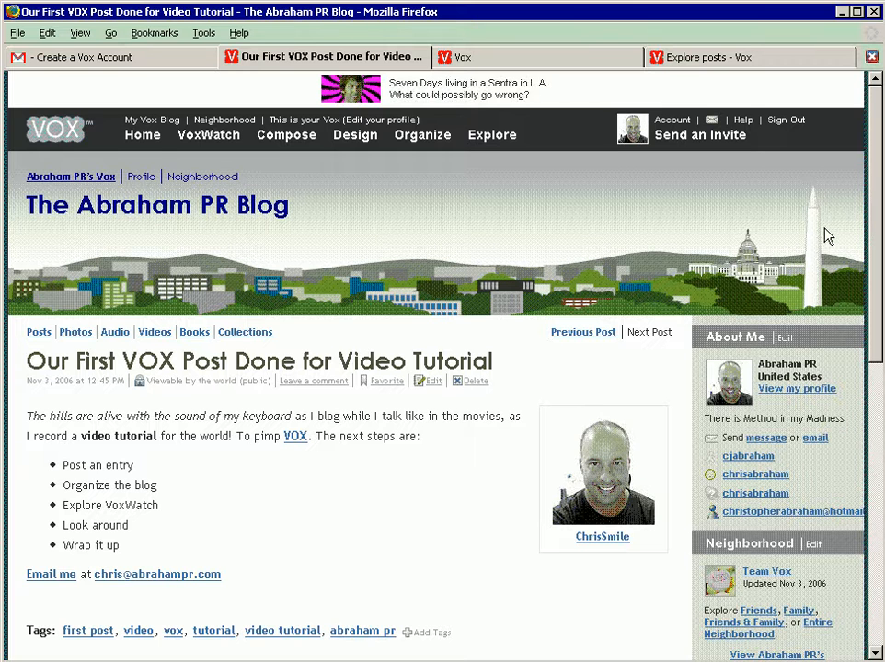
Step: Mark the published post as [this is good] and write the comment "I like it." beneath it
drag(875, 202, 877, 398)
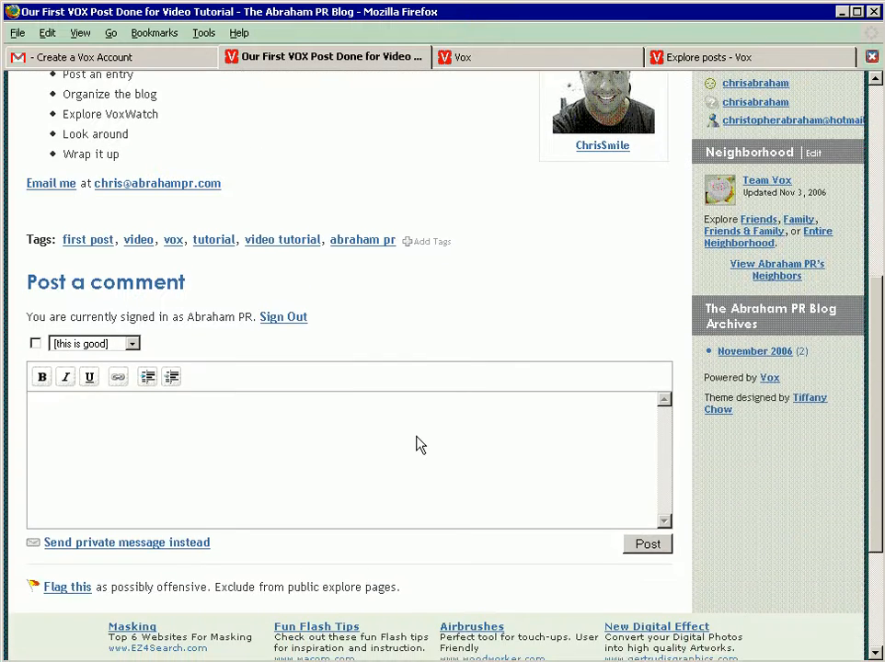
click(68, 348)
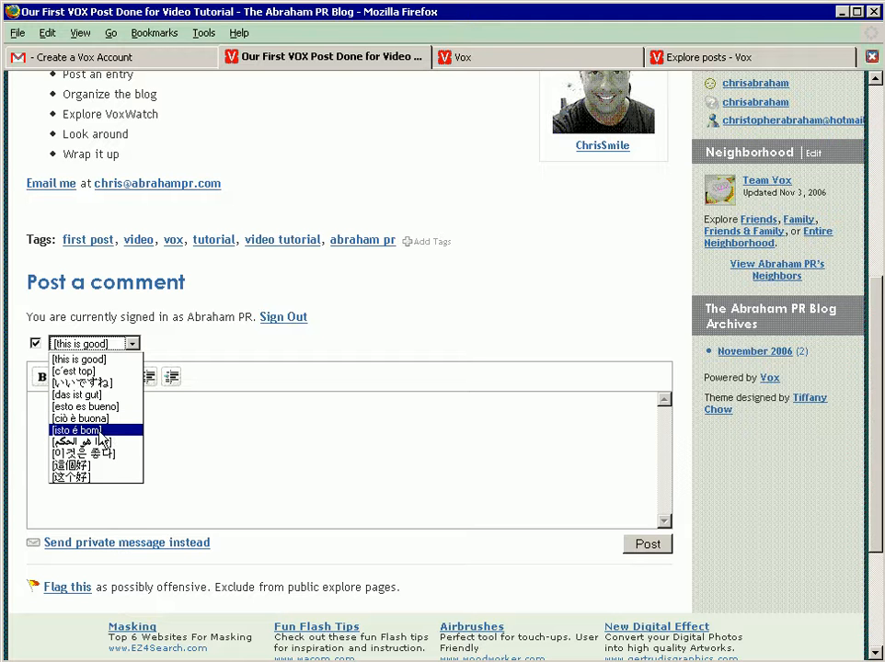
click(195, 354)
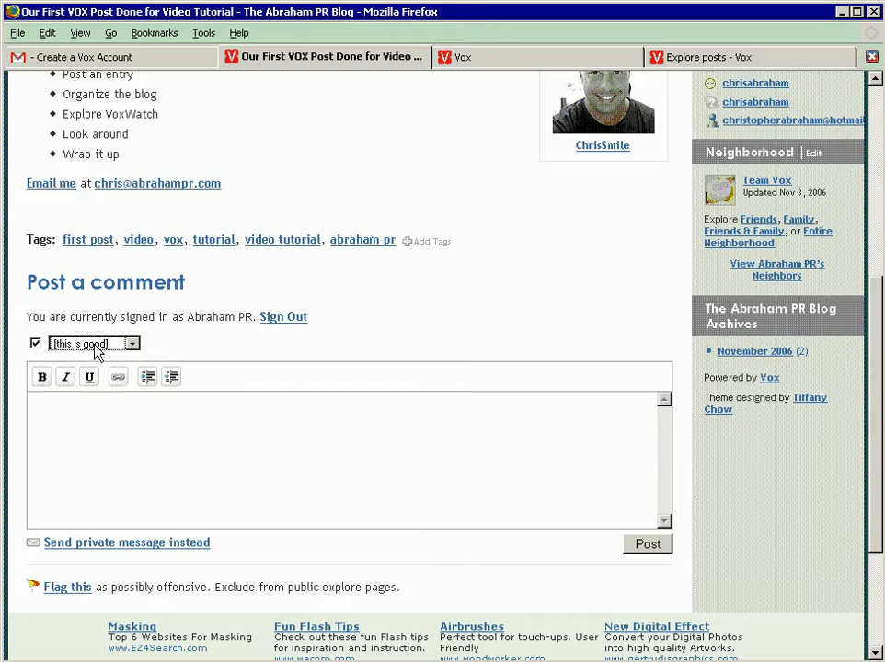
click(86, 439)
text(I like it.)
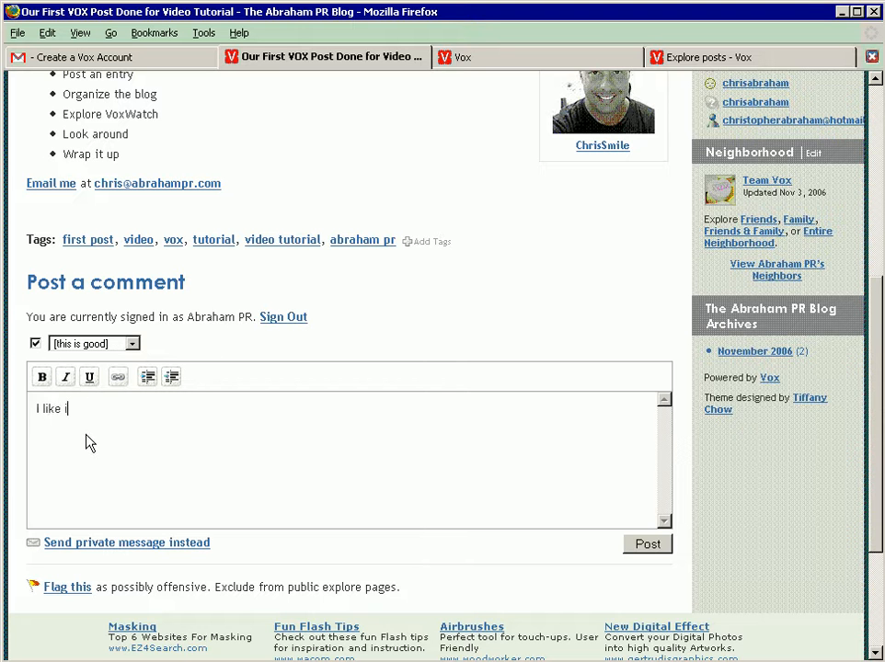
Step: Italicize part of the comment's text and post the comment
key(Left)
key(Left)
key(Left)
key(Left)
key(shift+Left)
key(shift+Left)
key(shift+Left)
key(shift+Left)
key(ctrl+i)
key(End)
click(648, 544)
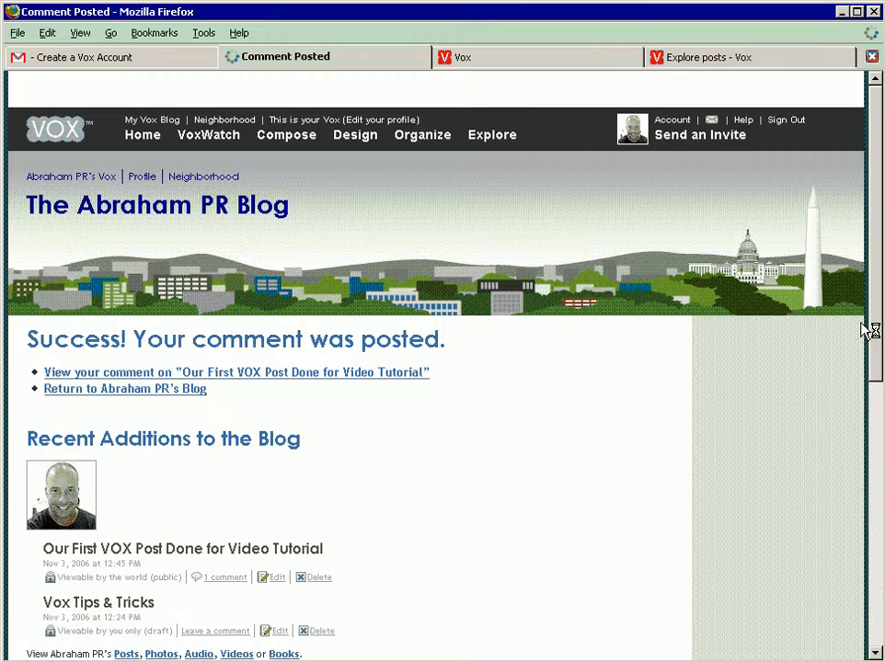
Step: Return to the blog's main page and open "Our First VOX Post Done for Video Tutorial" for editing
drag(875, 301, 874, 463)
scroll(391, 408, up, 5)
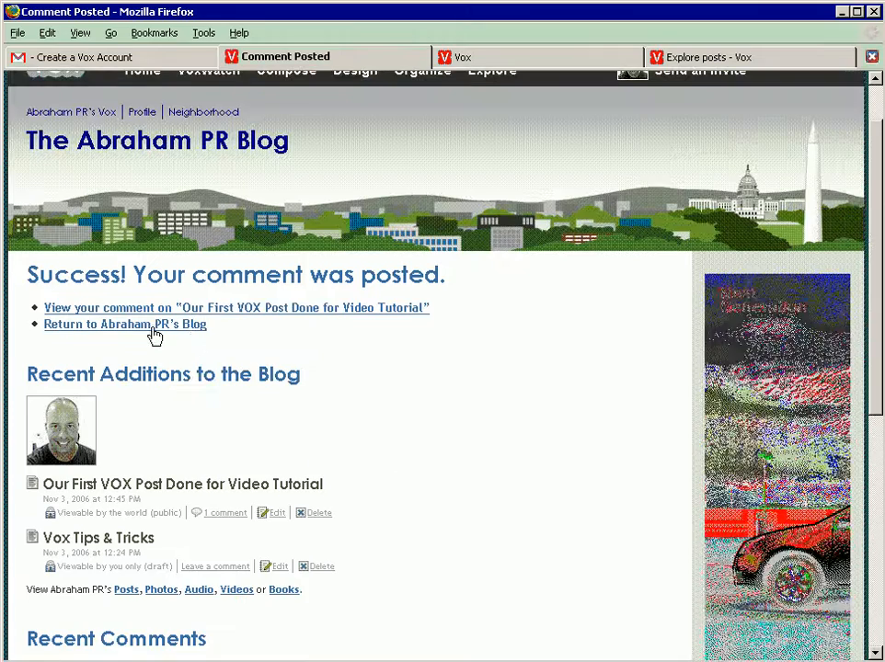
click(152, 328)
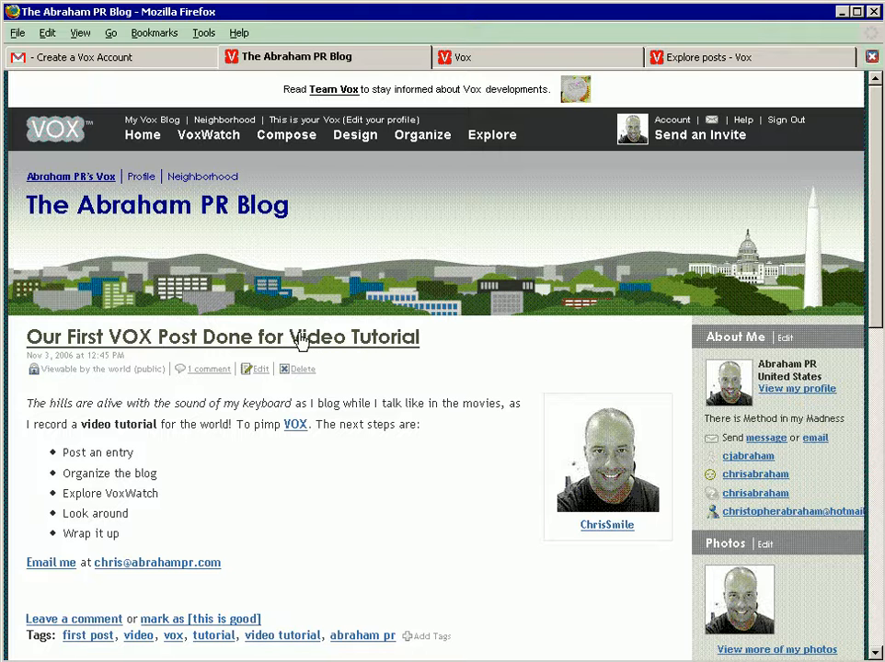
click(259, 369)
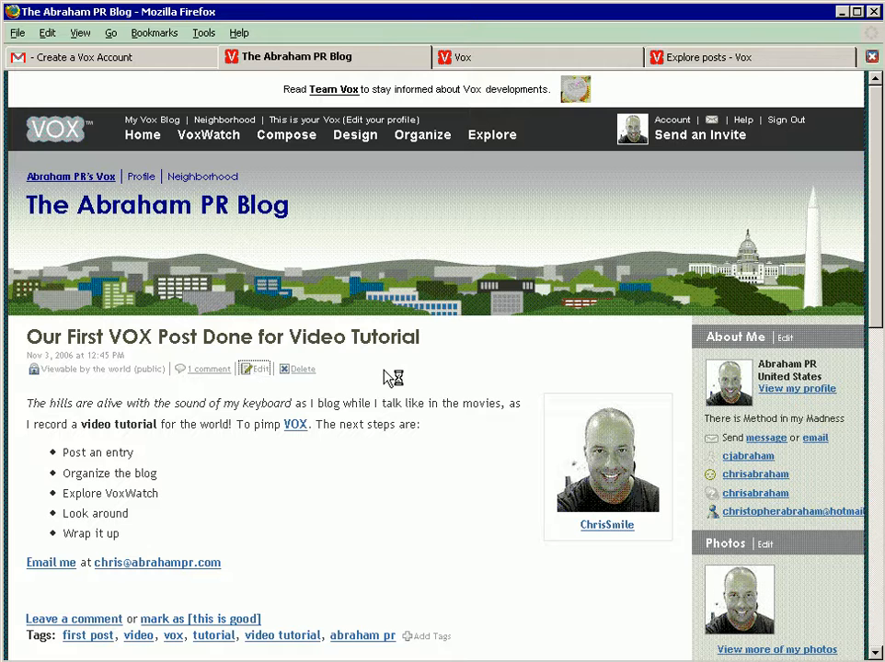
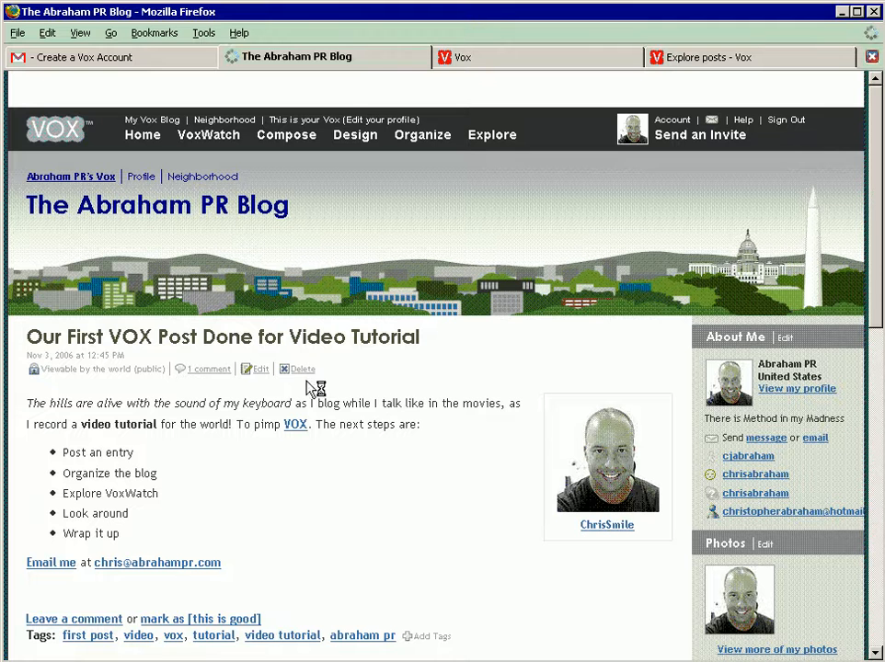
Step: Open the post "Our First VOX Post Done for Video Tutorial" on its own page
click(201, 337)
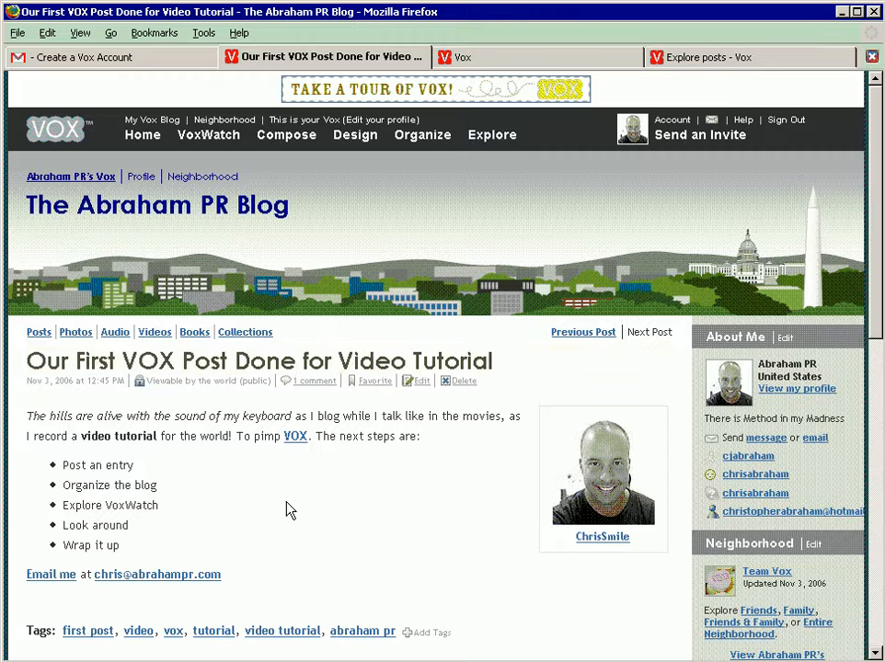
click(270, 364)
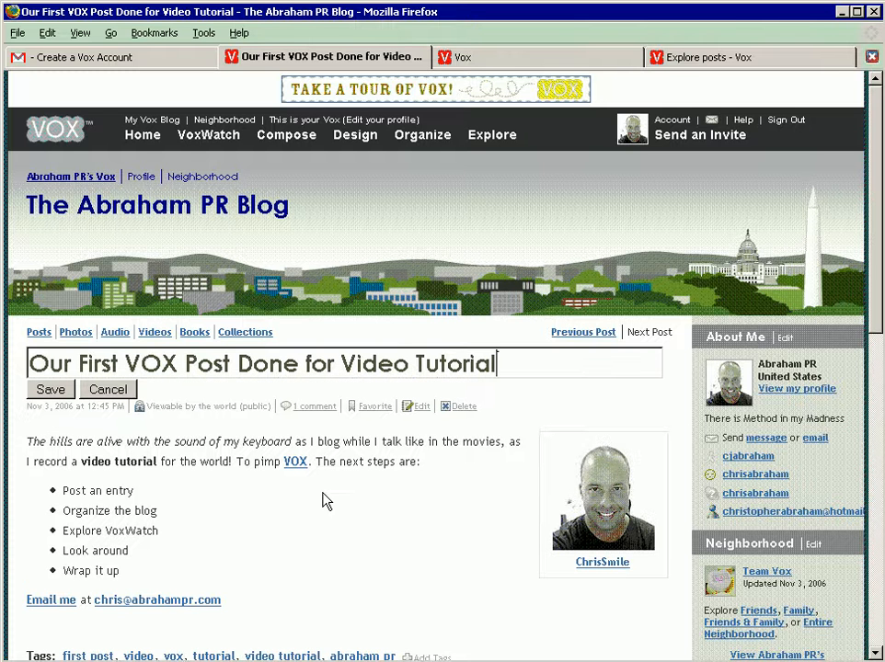
click(312, 363)
click(520, 366)
click(108, 389)
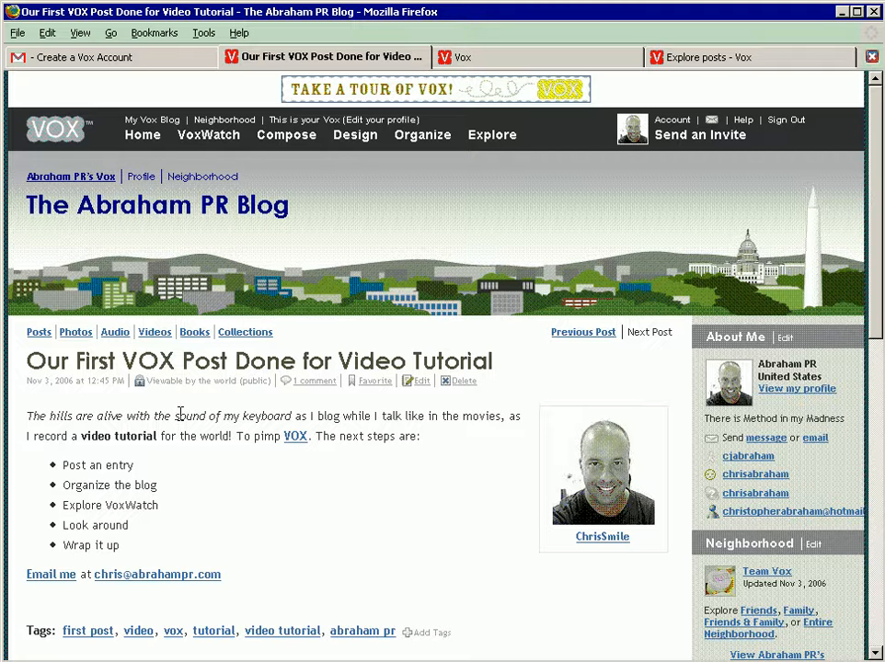
Step: Shorten the post's title to "Our First VOX Post" directly on its page and save the title
click(396, 360)
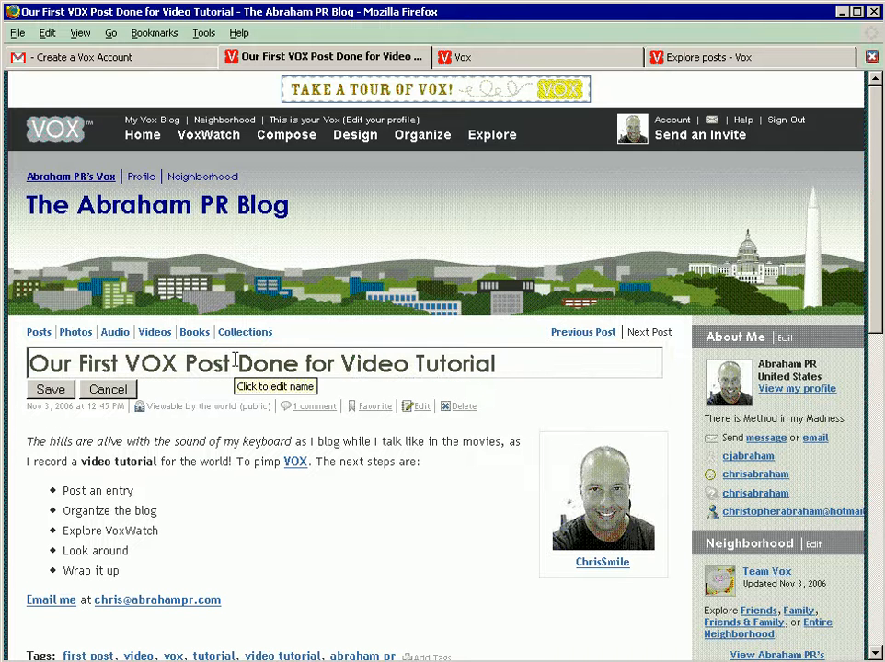
drag(237, 361, 564, 375)
key(BackSpace)
click(57, 387)
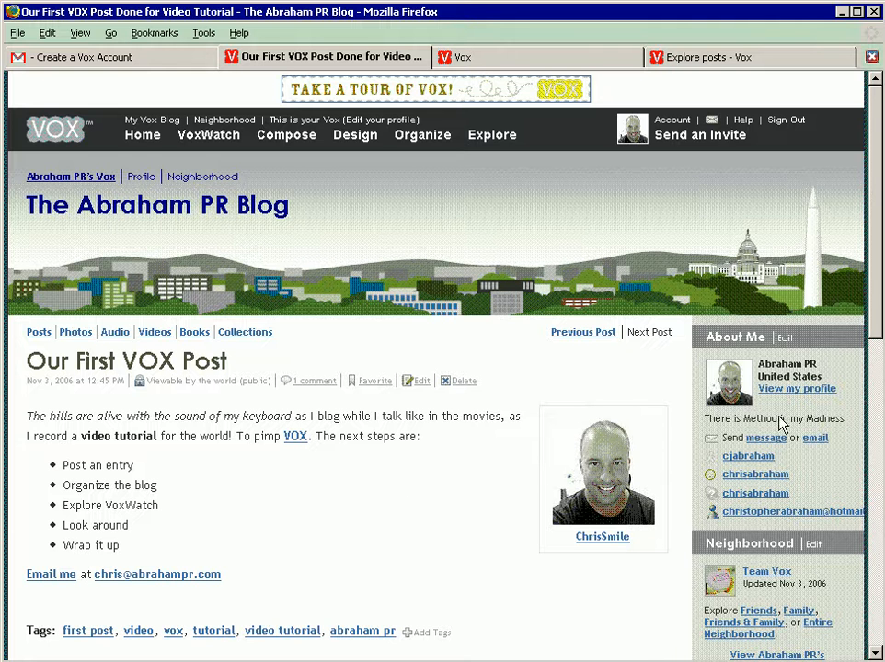
Step: Close the post's browser tab and start an answer to Vox's Question of the Day from the home page
drag(874, 272, 854, 603)
drag(846, 444, 855, 205)
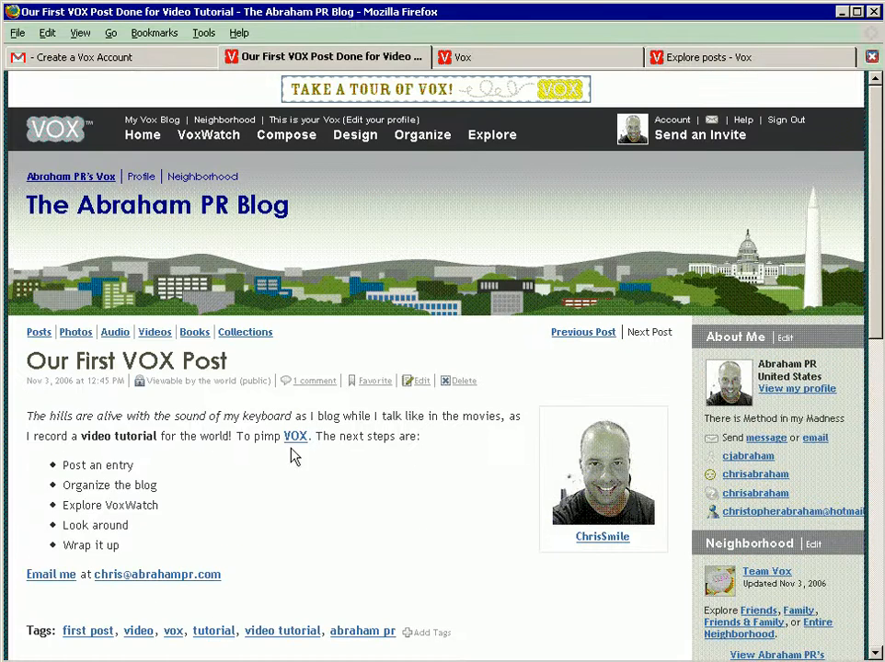
key(ctrl+w)
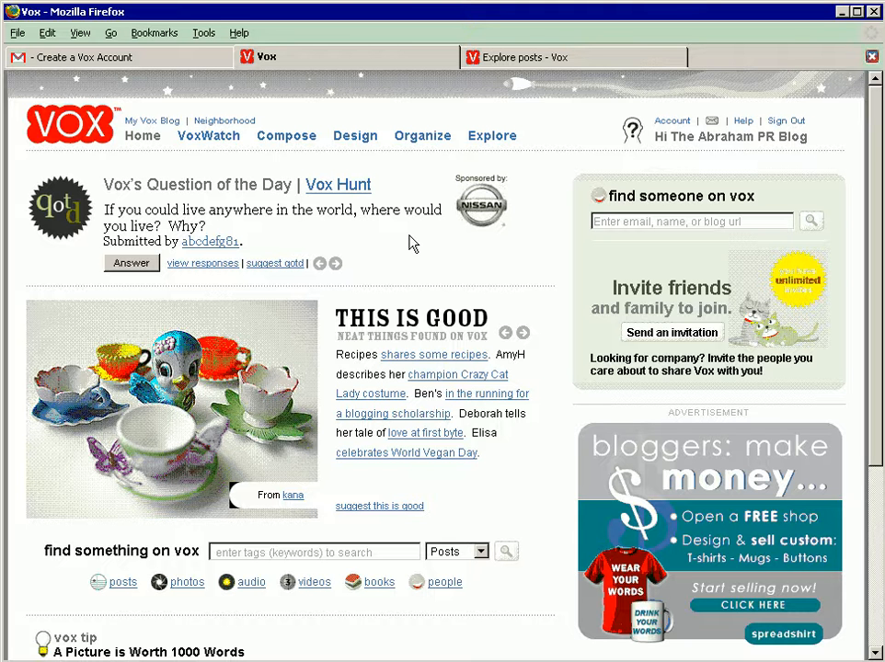
click(145, 138)
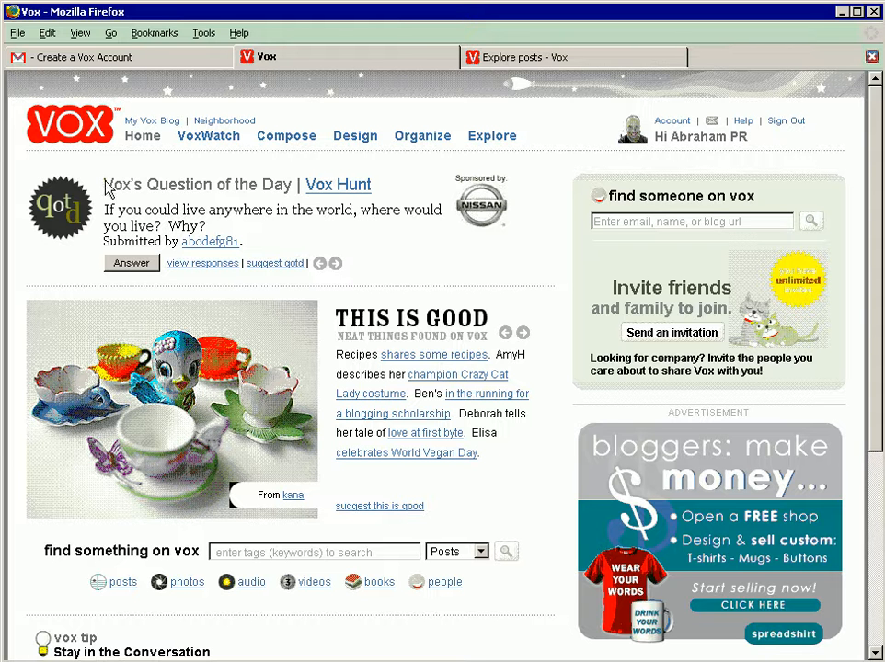
drag(105, 177, 258, 184)
click(218, 210)
click(130, 264)
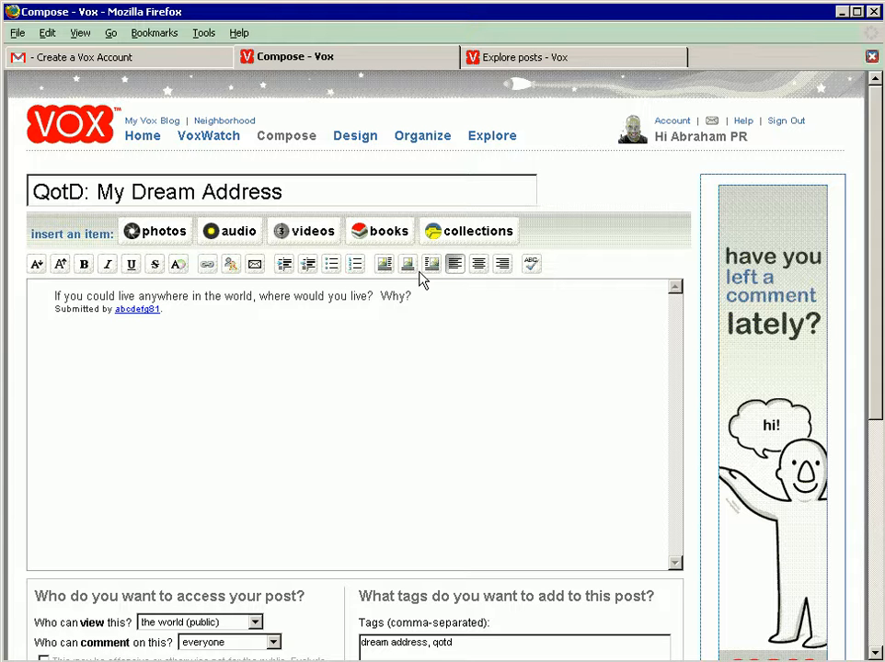
Step: Begin the answer below the quoted question with "I would live on the beach on the Big Island of Hawaii"
text(I would love)
key(BackSpace)
key(BackSpace)
key(BackSpace)
key(BackSpace)
text(live on the beach )
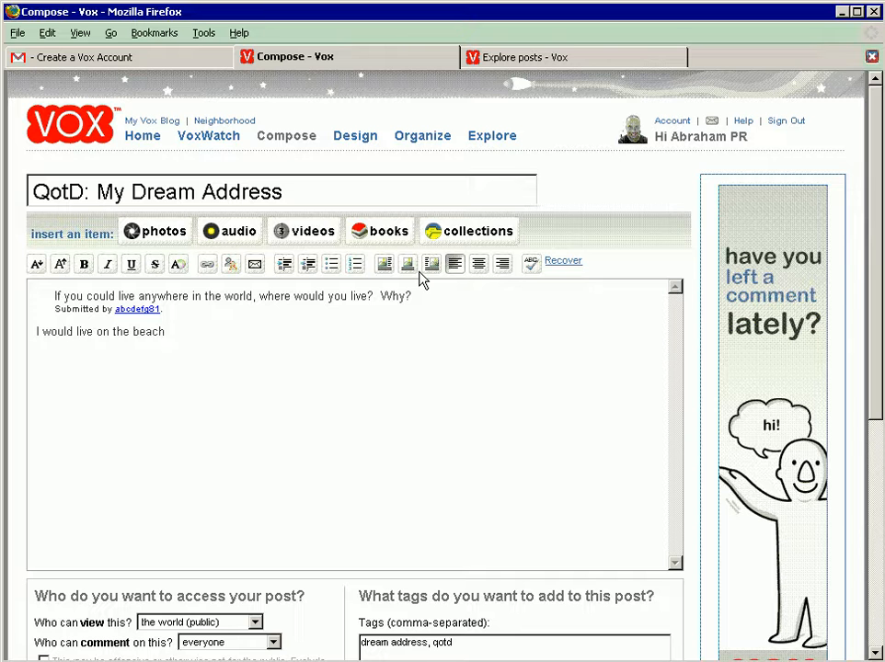
text(on the Big Island of Hawaii and IU w)
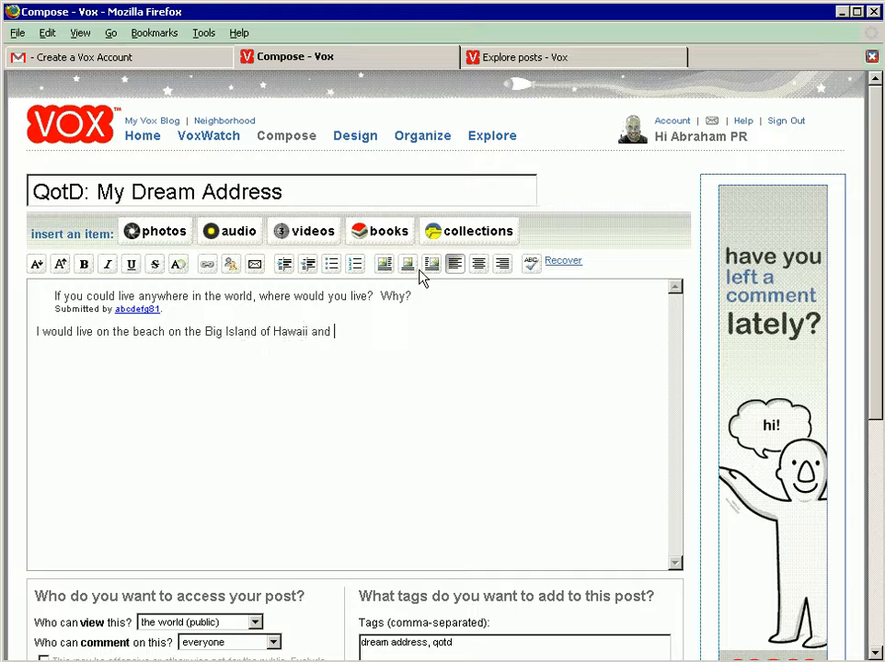
Step: Finish the answer with "and I would freedive until my lungs exploded and my hair turned into kelp."
key(BackSpace)
key(BackSpace)
key(BackSpace)
text(would freedive until my lubn)
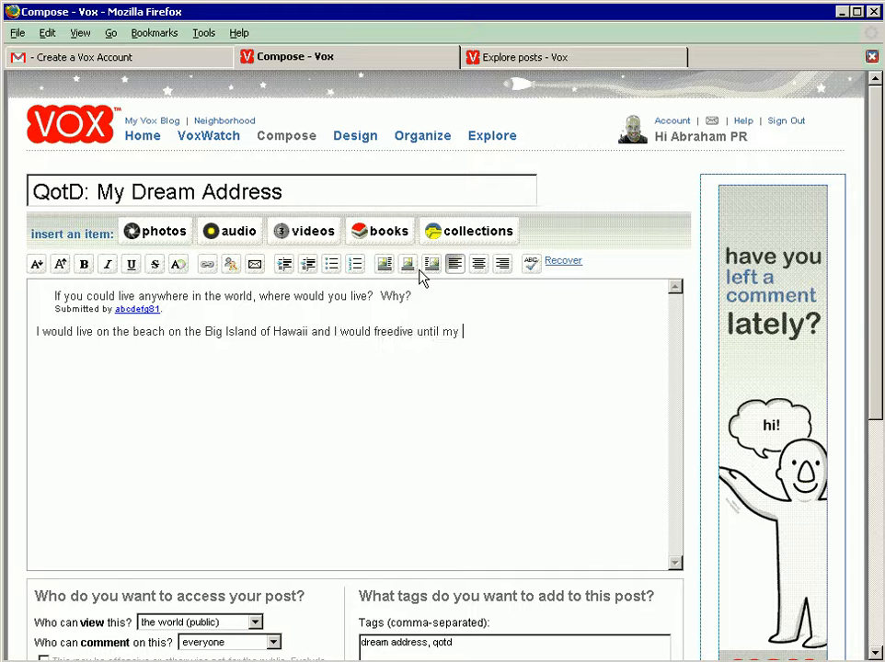
key(BackSpace)
key(BackSpace)
text(ngs exploded a)
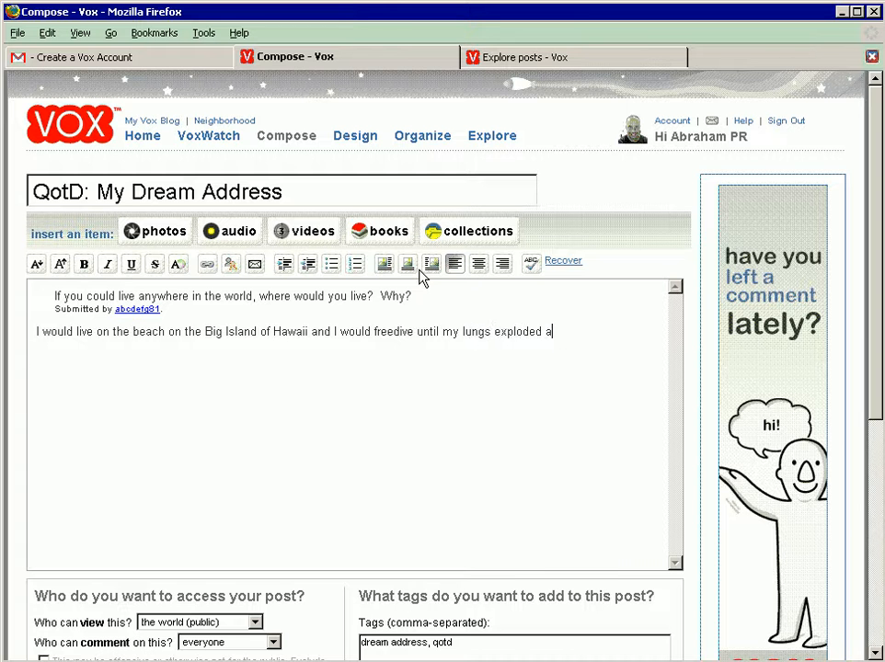
text(nd my hair turned)
text( un)
key(BackSpace)
key(BackSpace)
text(into )
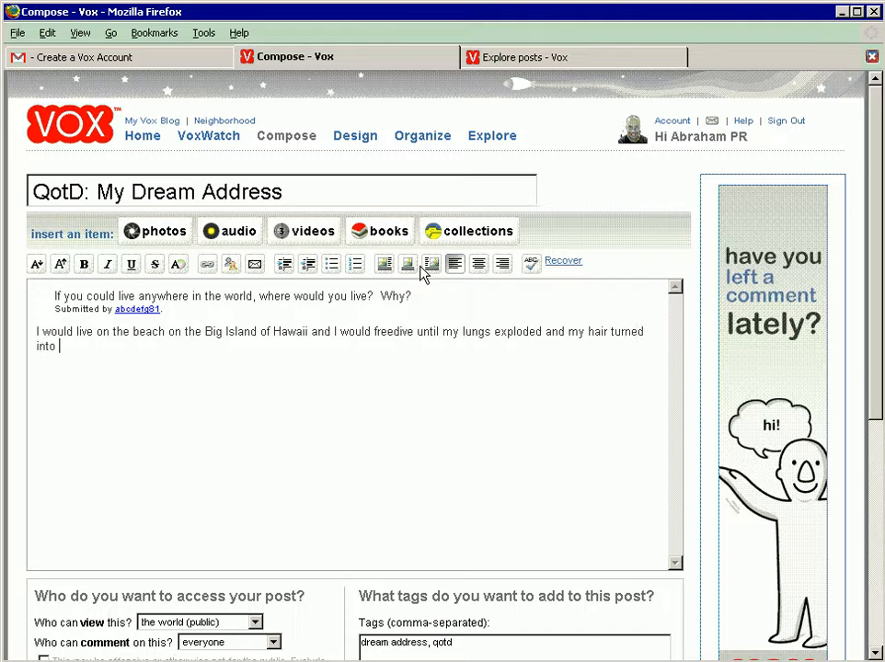
text(kep.)
key(BackSpace)
key(BackSpace)
text(lp.)
Step: Save the "QotD: My Dream Address" post with its suggested tags and public visibility
drag(875, 295, 875, 425)
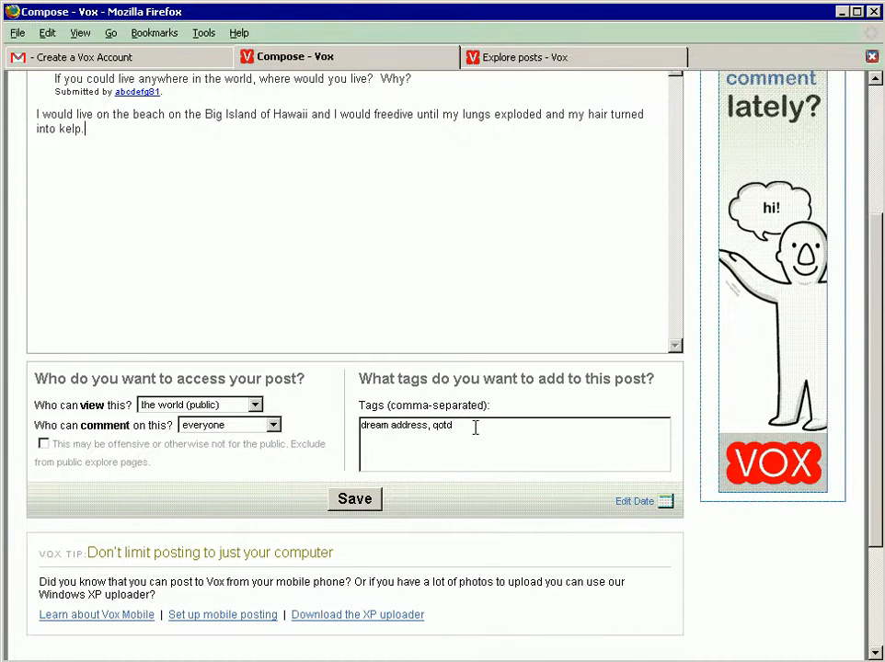
click(476, 427)
click(357, 497)
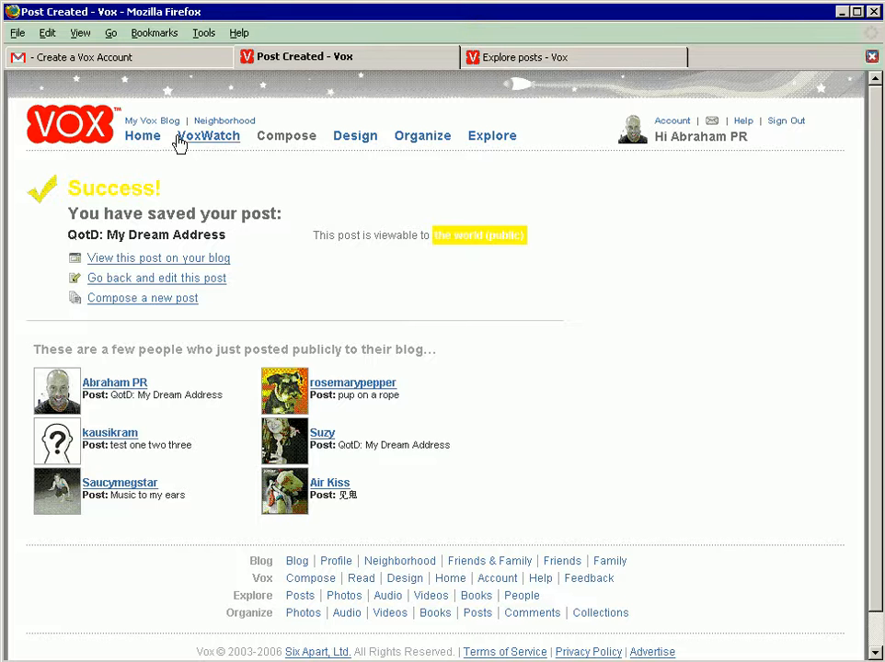
Step: Return to the Vox home page and examine the keyword search and its content categories
click(145, 137)
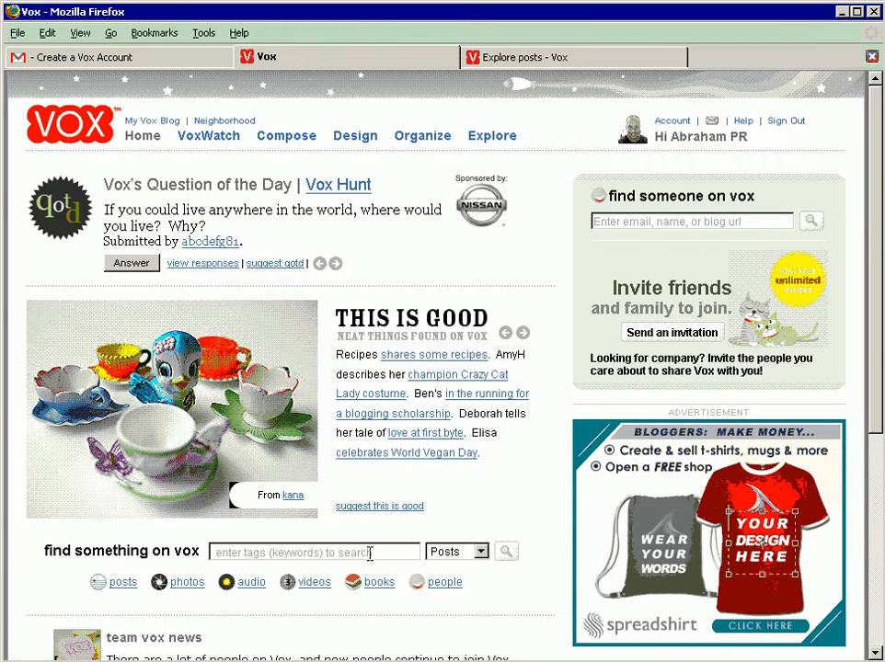
click(322, 552)
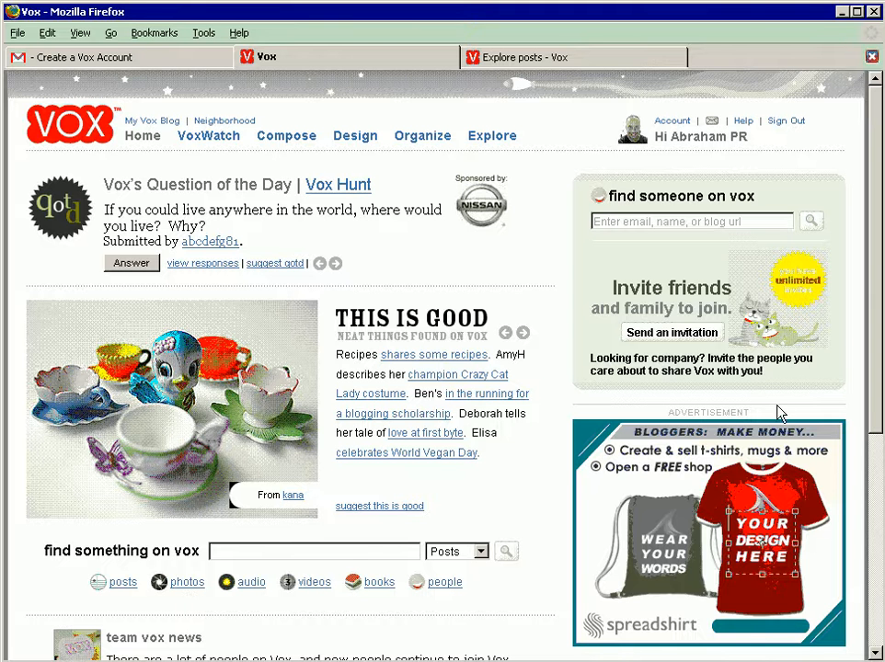
click(452, 551)
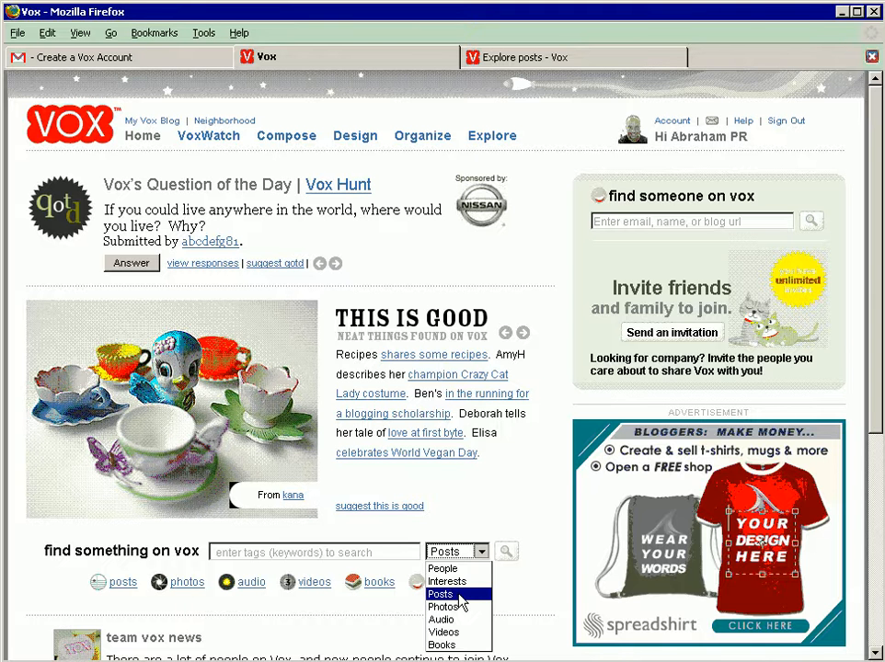
click(474, 489)
drag(880, 371, 871, 212)
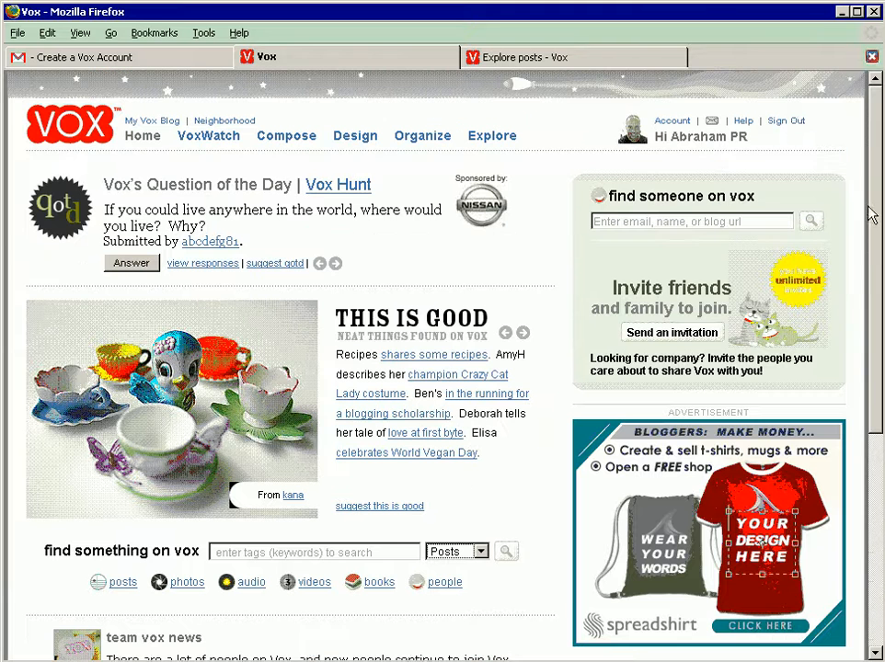
Step: Open the VoxWatch overview and look through the recent photos, comments and neighborhood posts
click(209, 136)
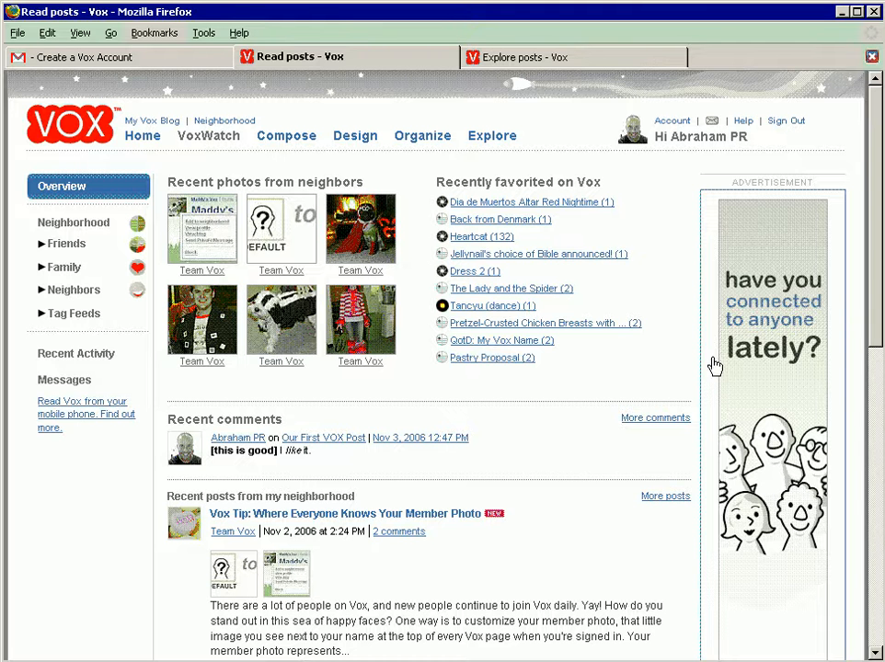
scroll(878, 248, down, 6)
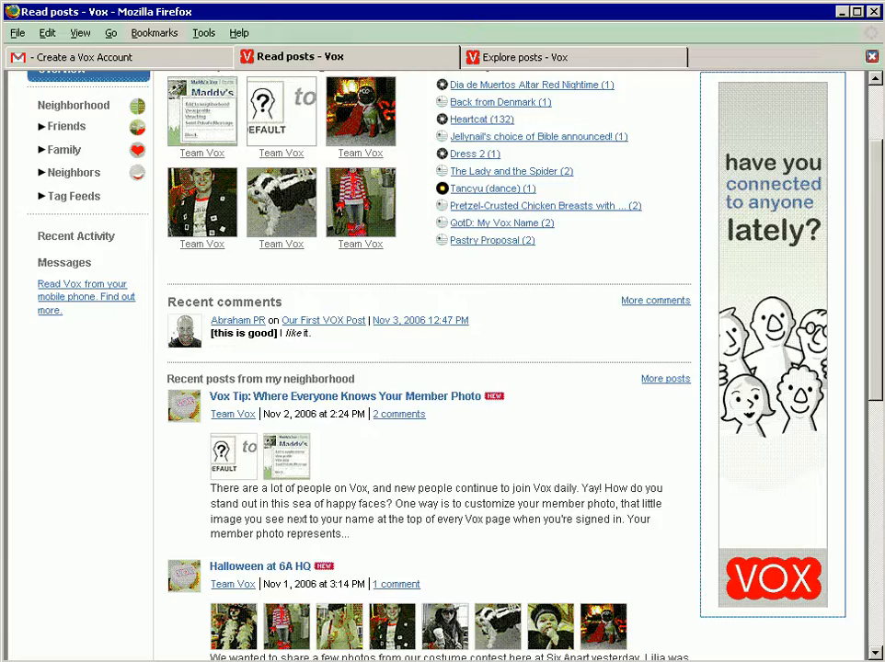
scroll(874, 367, down, 8)
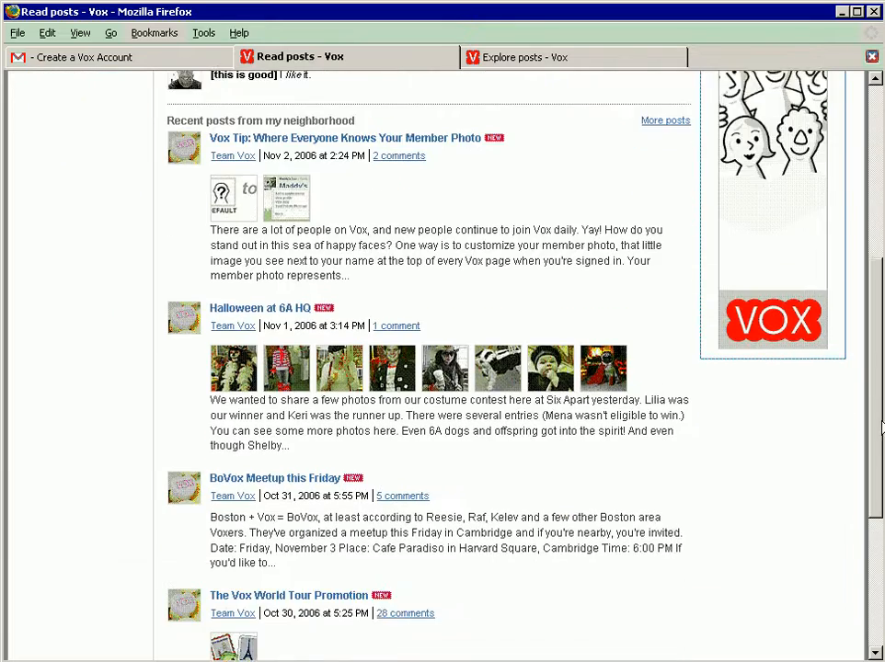
drag(861, 480, 860, 189)
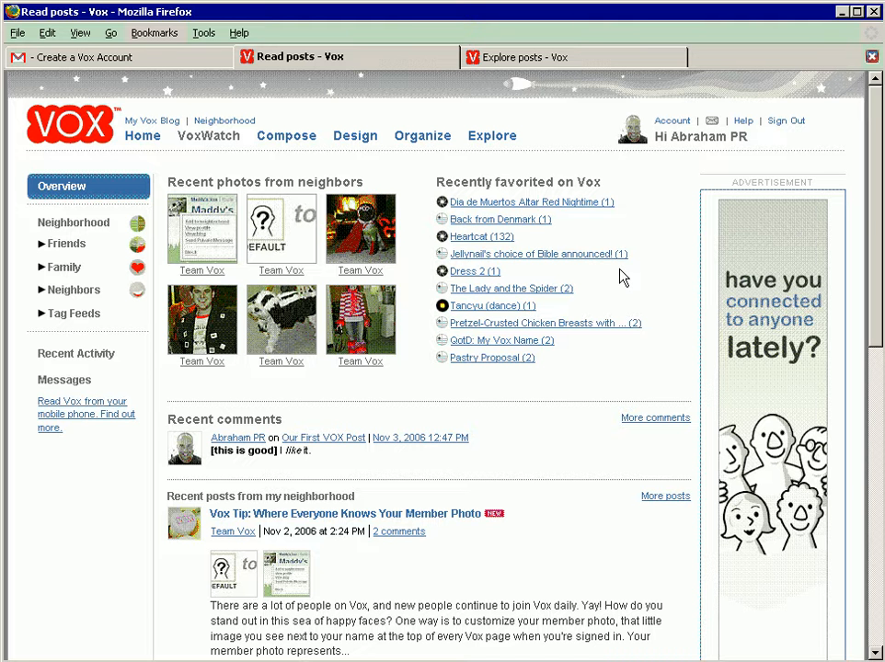
Step: Go to gmail.com and sign in with the suggested account username
key(ctrl+l)
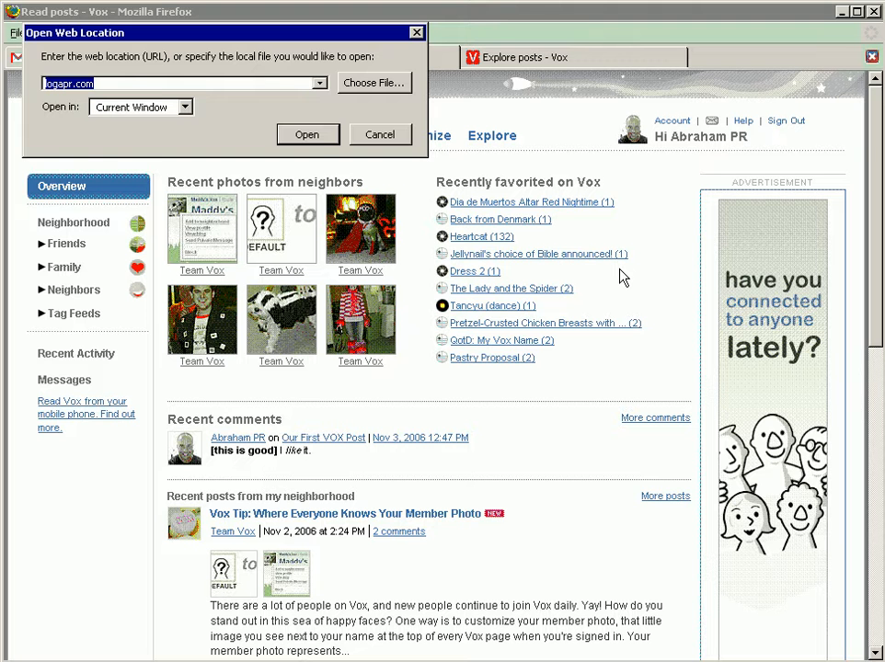
text(gmail.com)
key(Return)
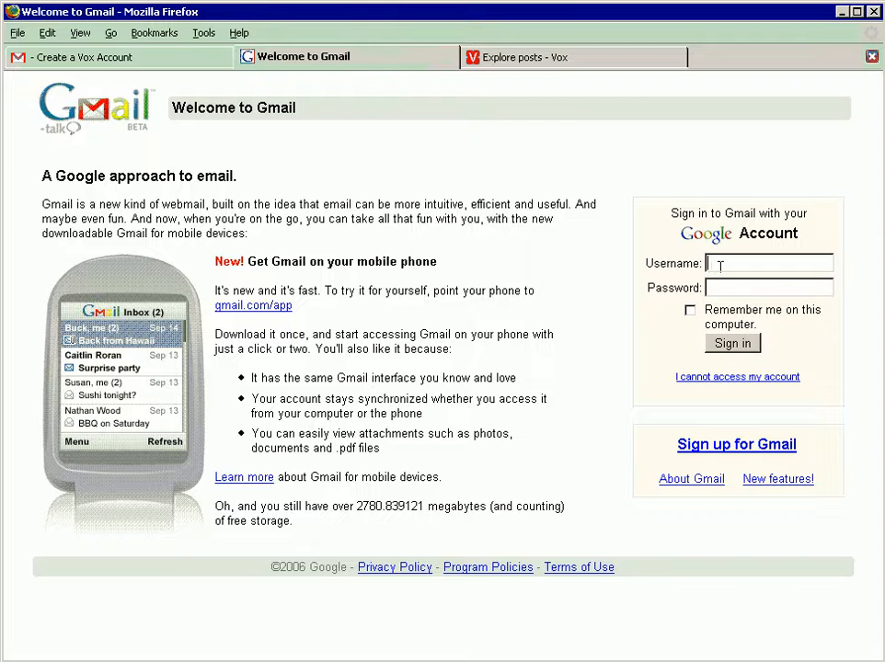
click(726, 265)
text(cab)
key(Down)
key(Tab)
key(Return)
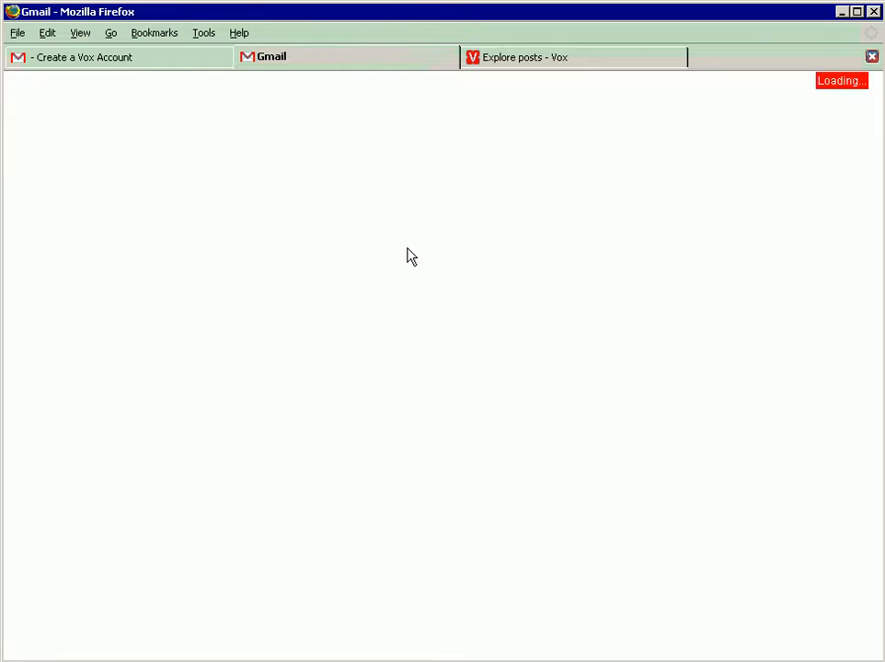
key(alt+Tab)
key(alt+Tab)
key(alt+Tab)
key(alt+Tab)
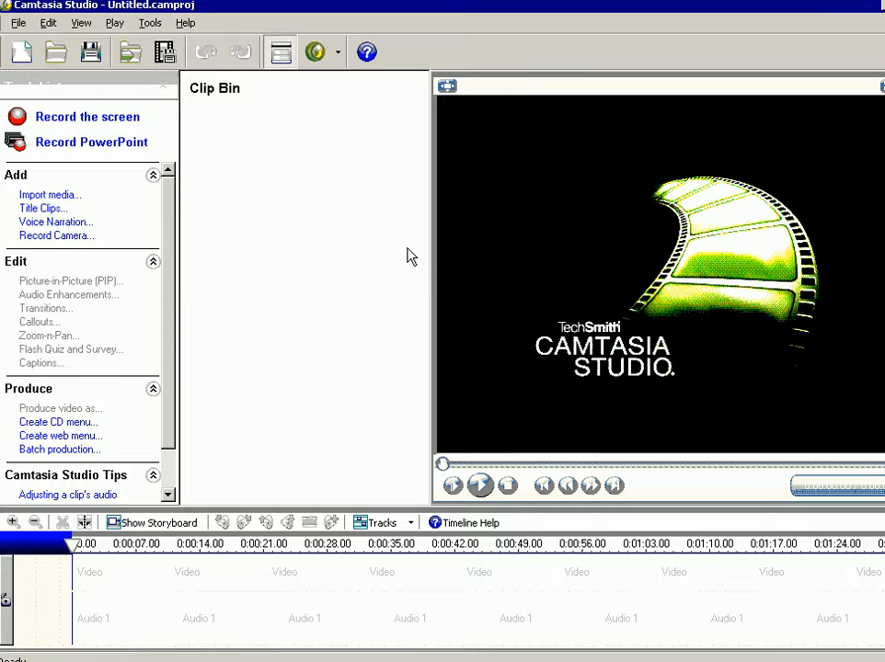
key(alt+Tab)
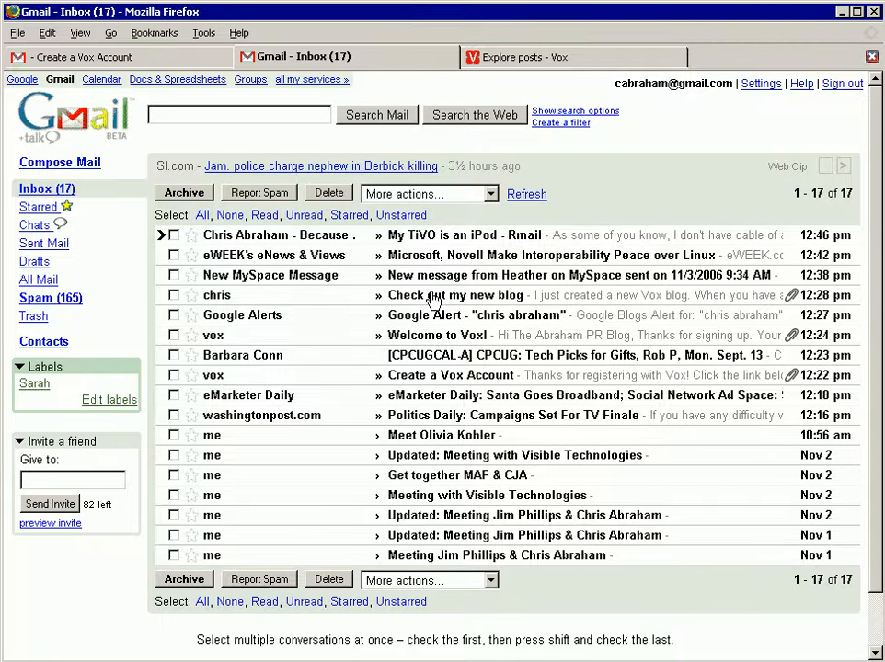
Step: Open the "Check out my new blog" email and set images from its sender to always display
click(433, 294)
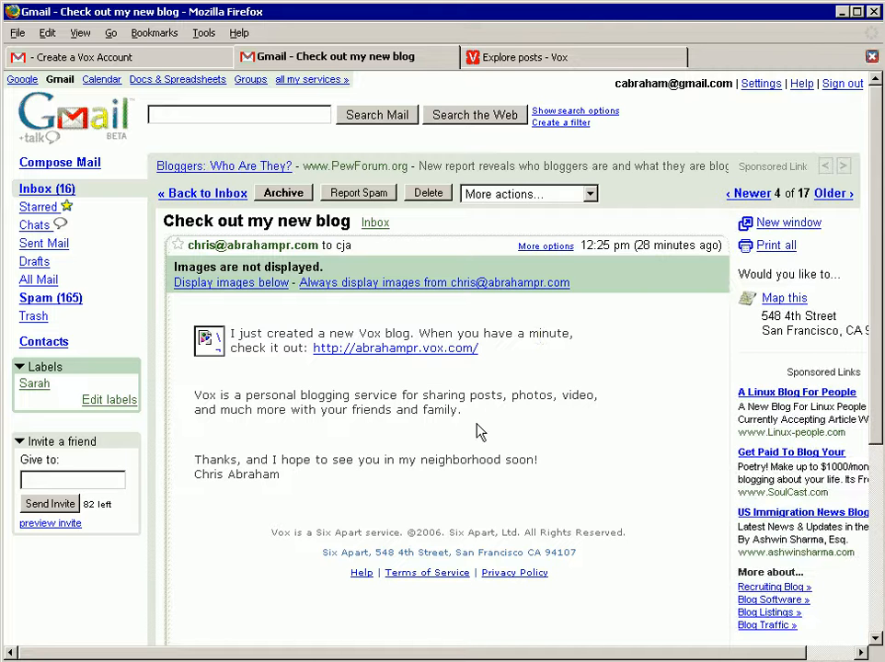
click(469, 283)
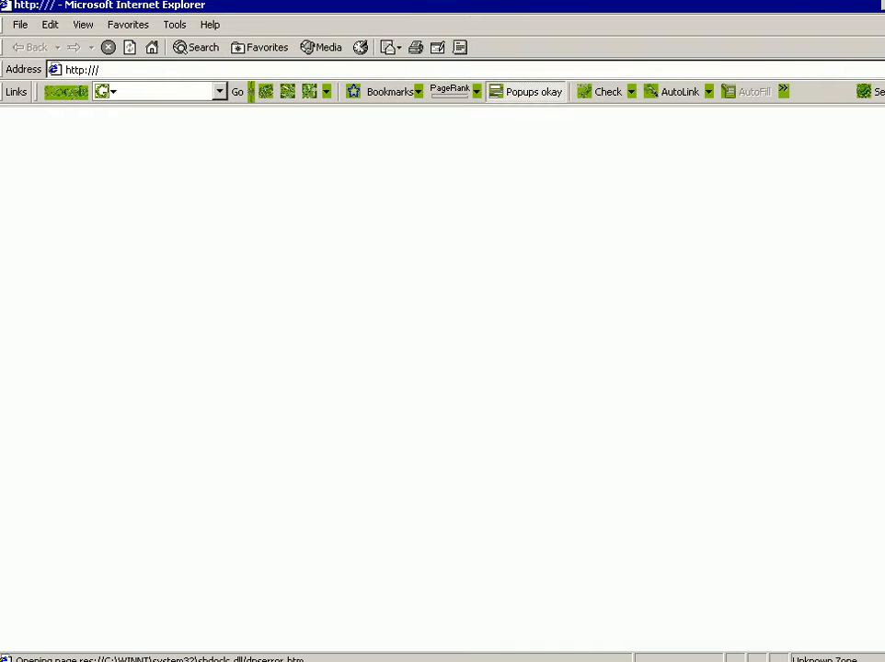
Step: Restore the Internet Explorer window to a smaller size, move it higher, and load vox.com in it
click(884, 5)
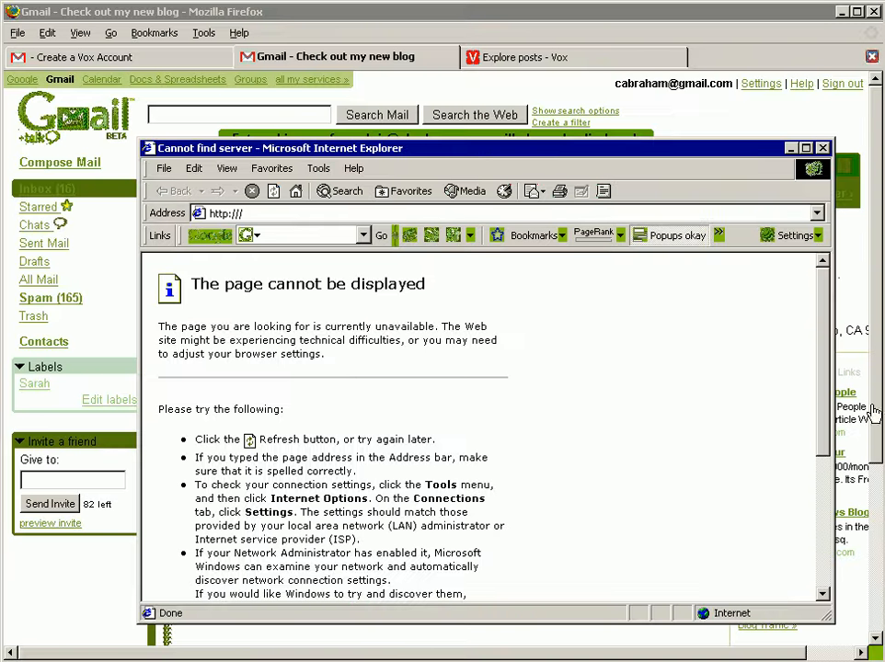
drag(556, 152, 486, 60)
click(401, 121)
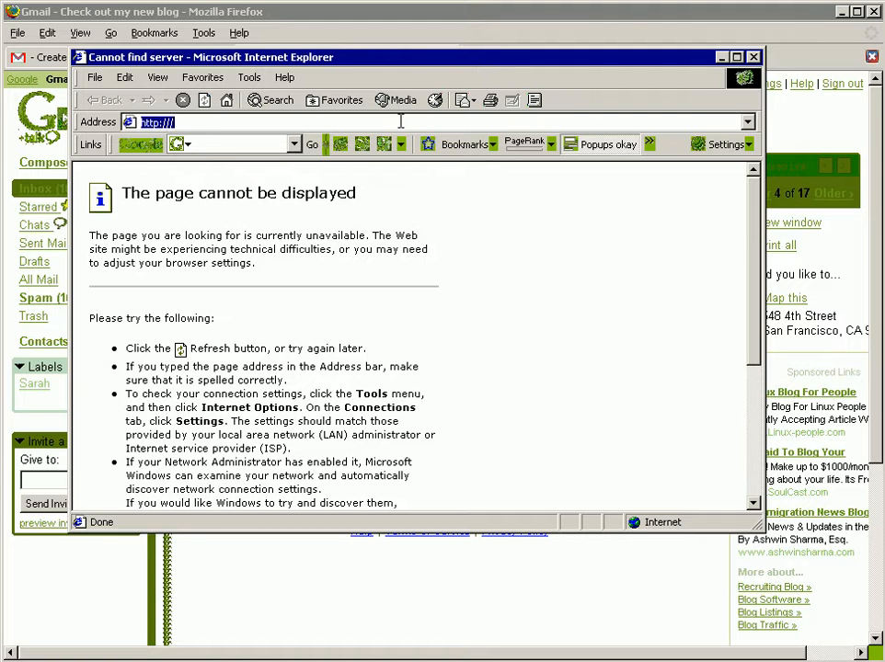
text(vox.com)
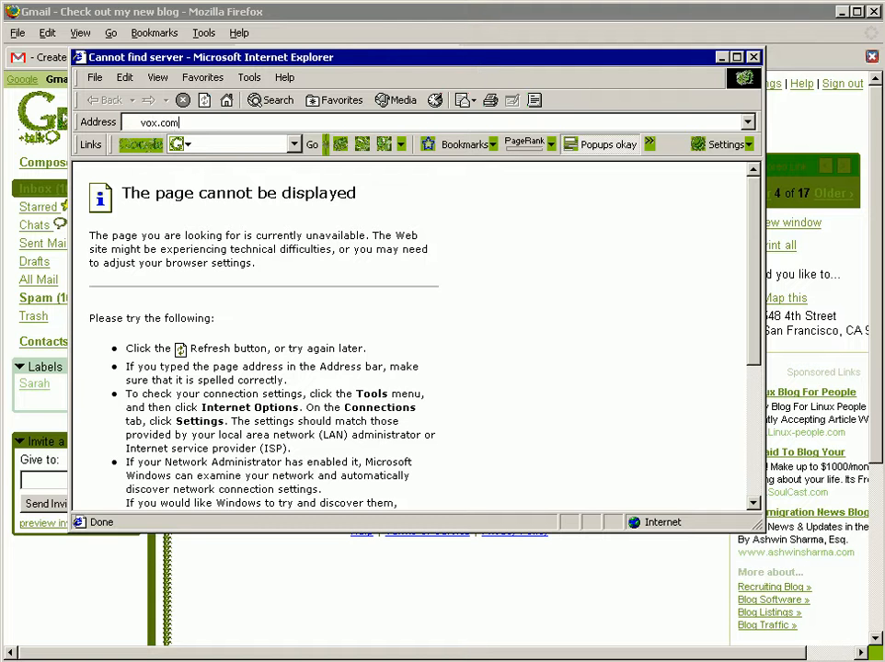
key(Return)
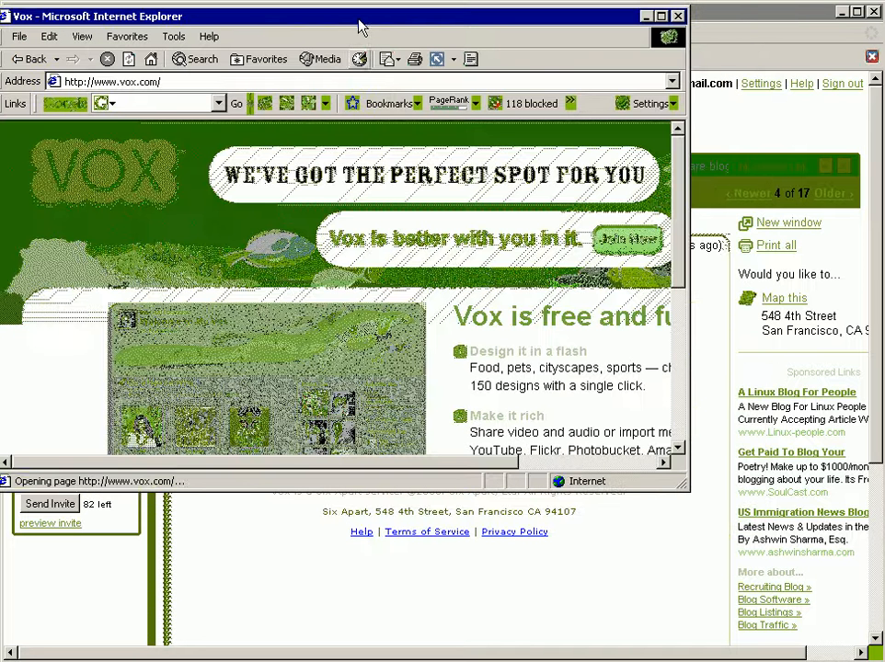
Step: Enlarge the Internet Explorer window and sign in to Vox with the member email and account password, staying signed in on this computer
drag(359, 23, 384, 26)
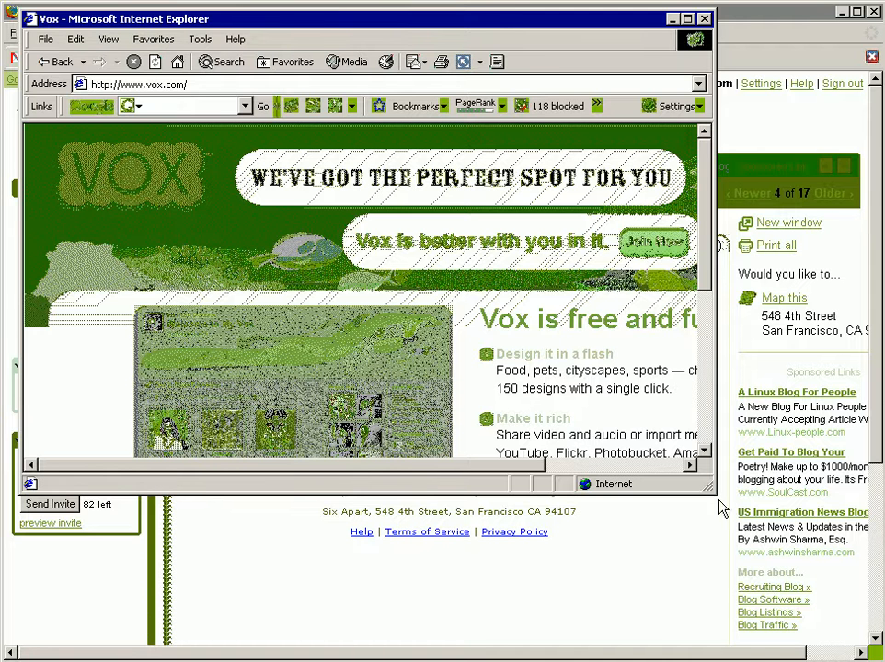
drag(708, 484, 874, 653)
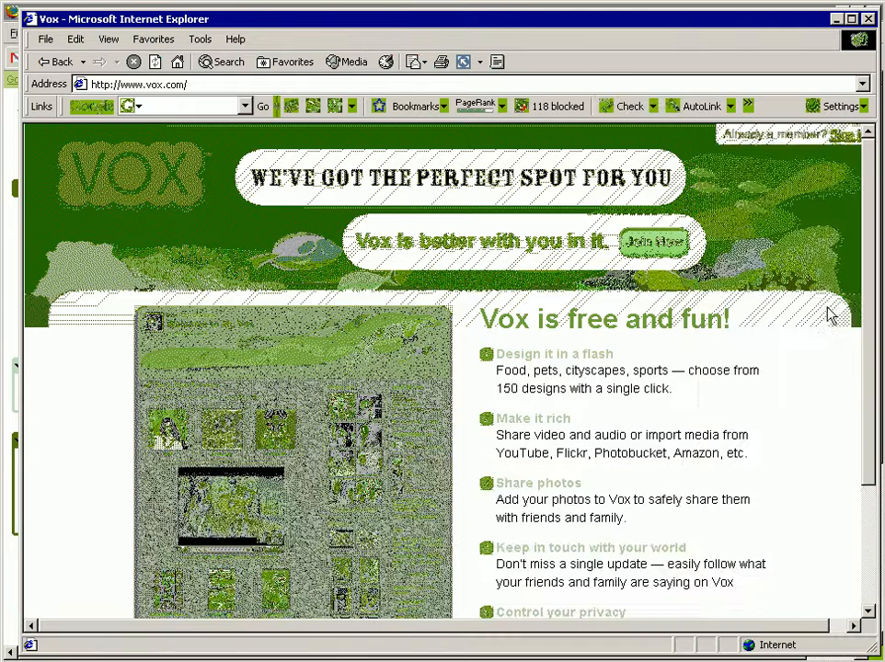
click(844, 135)
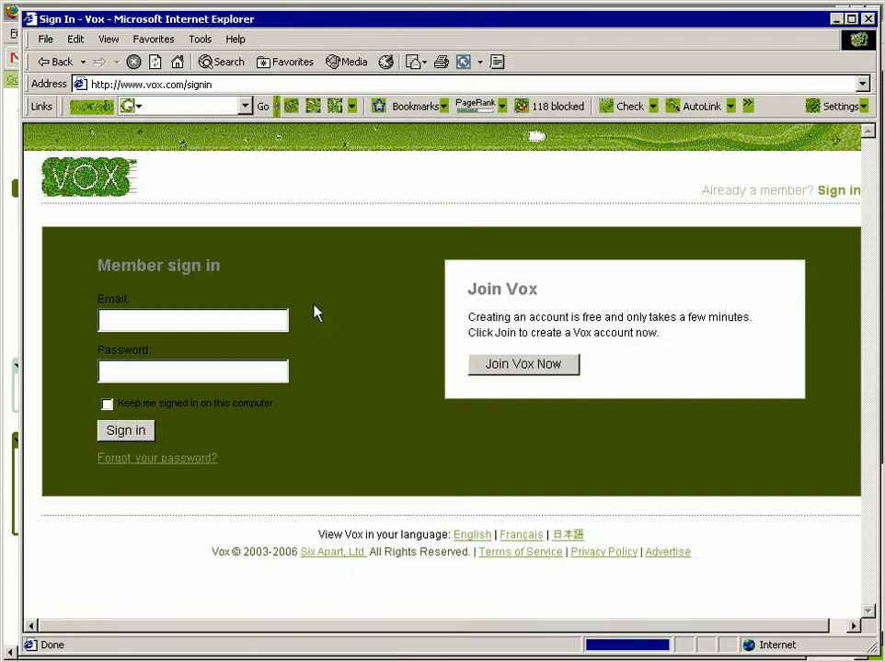
click(242, 320)
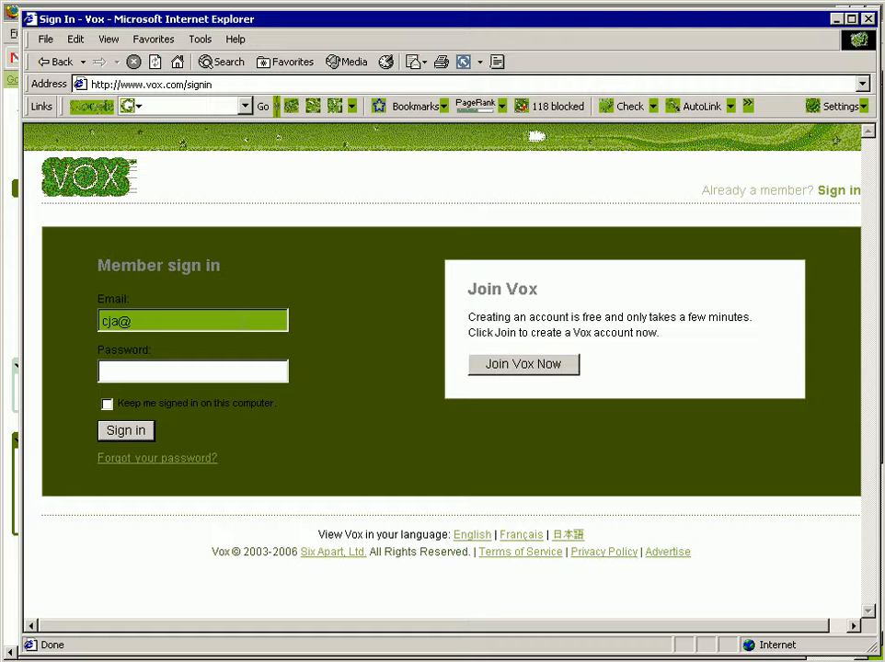
text(********)
key(Return)
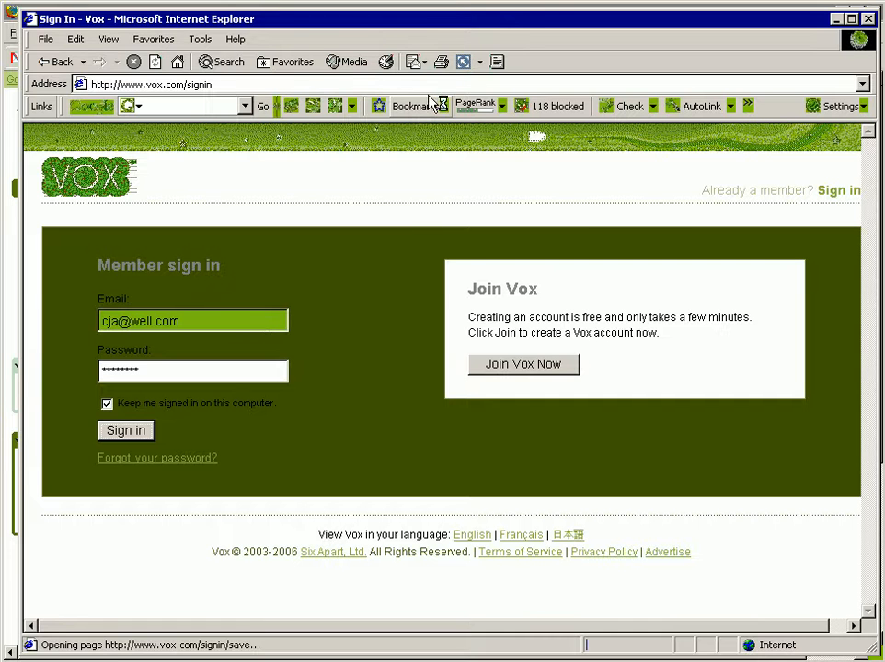
Step: Hide the status bar, the Standard Buttons toolbar and the Address Bar in Internet Explorer
click(108, 40)
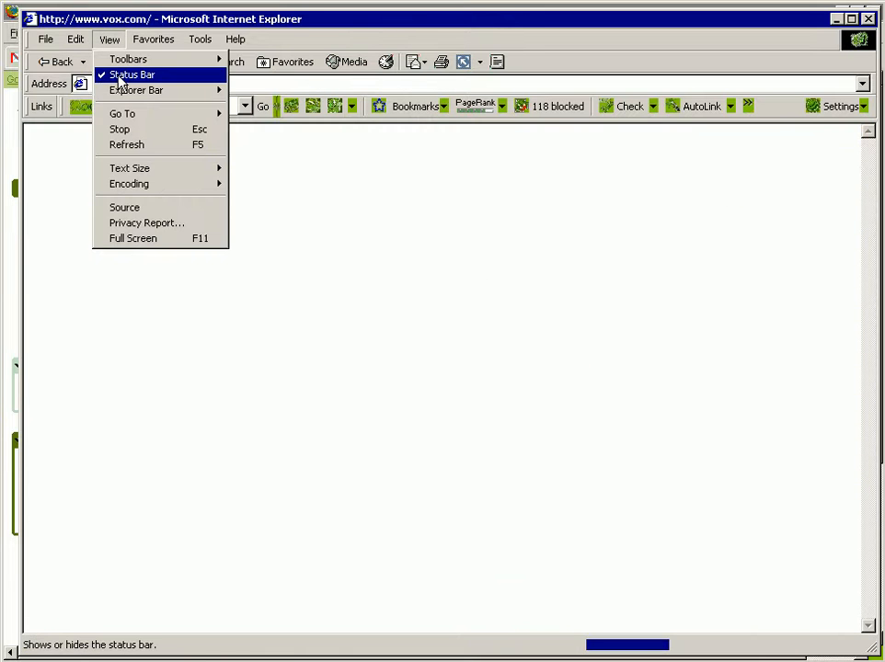
click(120, 74)
click(110, 40)
mouse_move(138, 60)
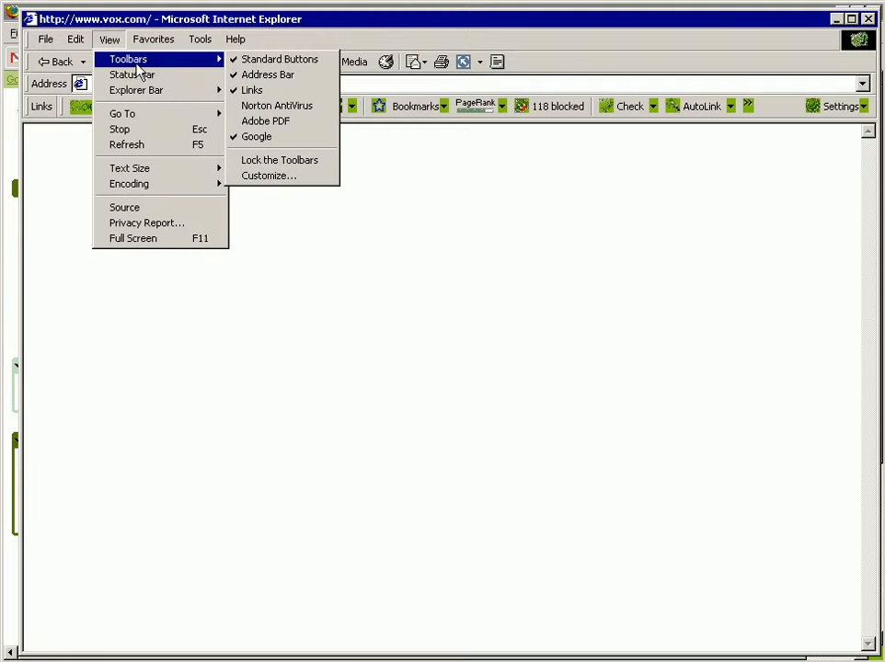
click(273, 61)
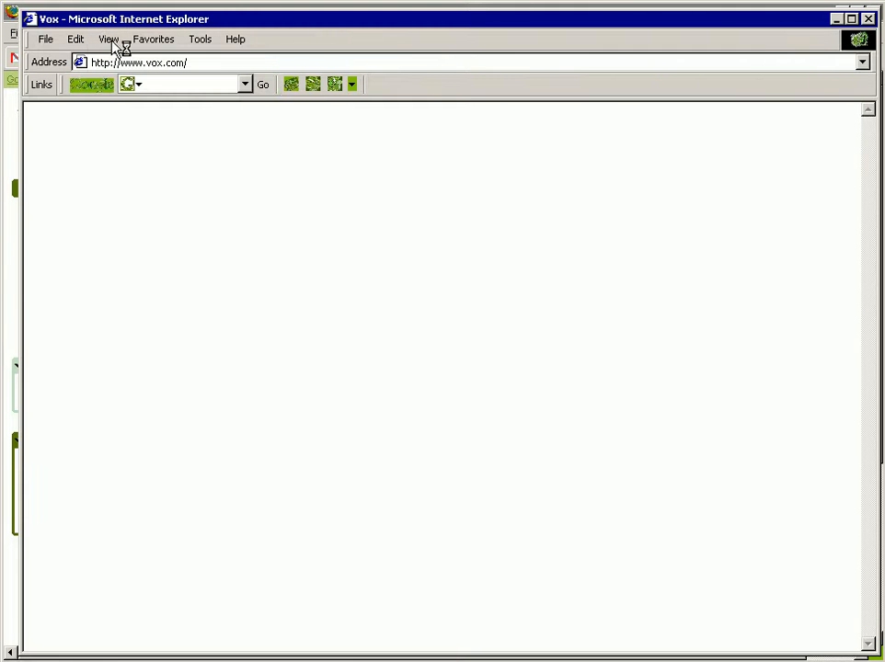
click(109, 39)
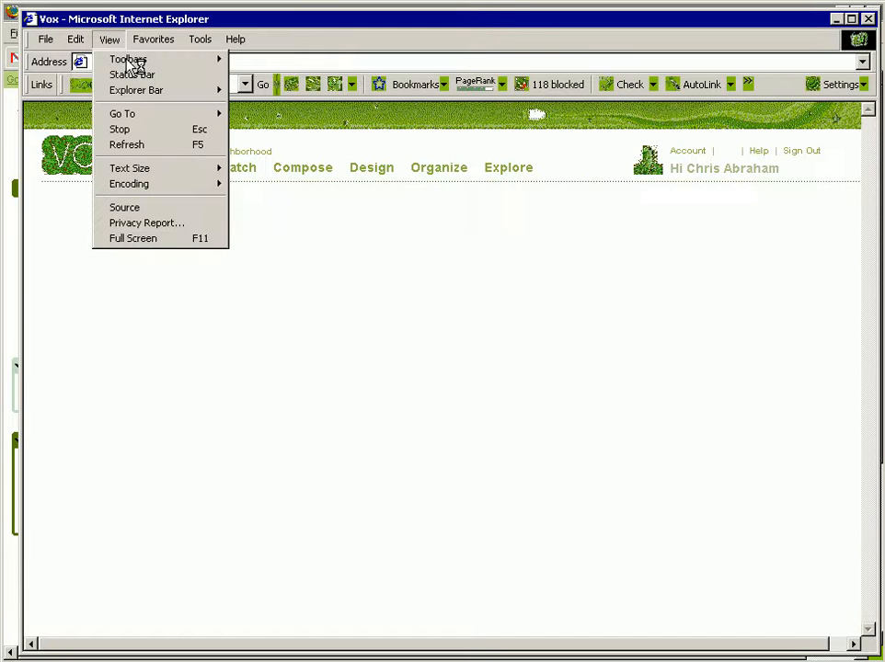
mouse_move(193, 64)
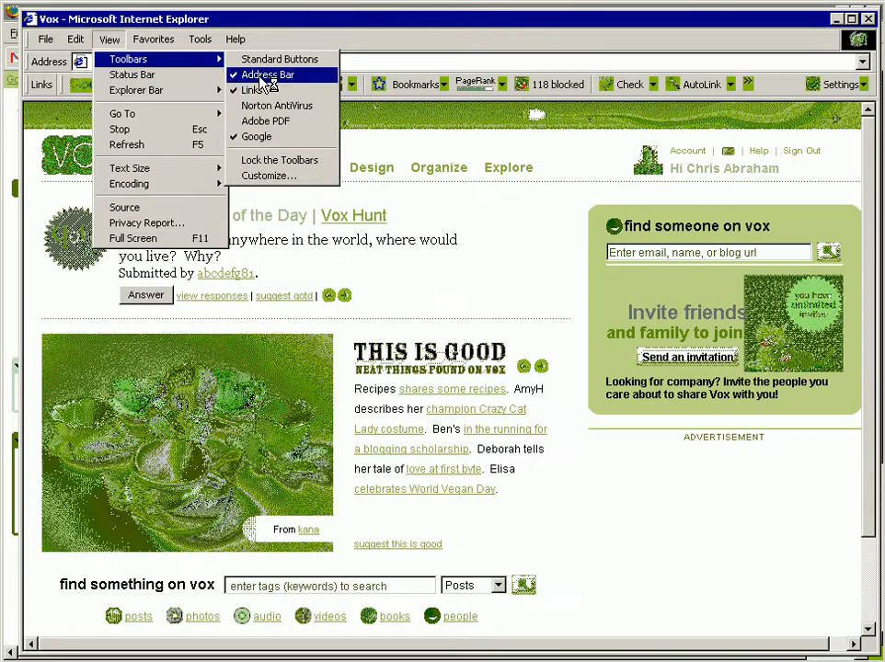
click(262, 78)
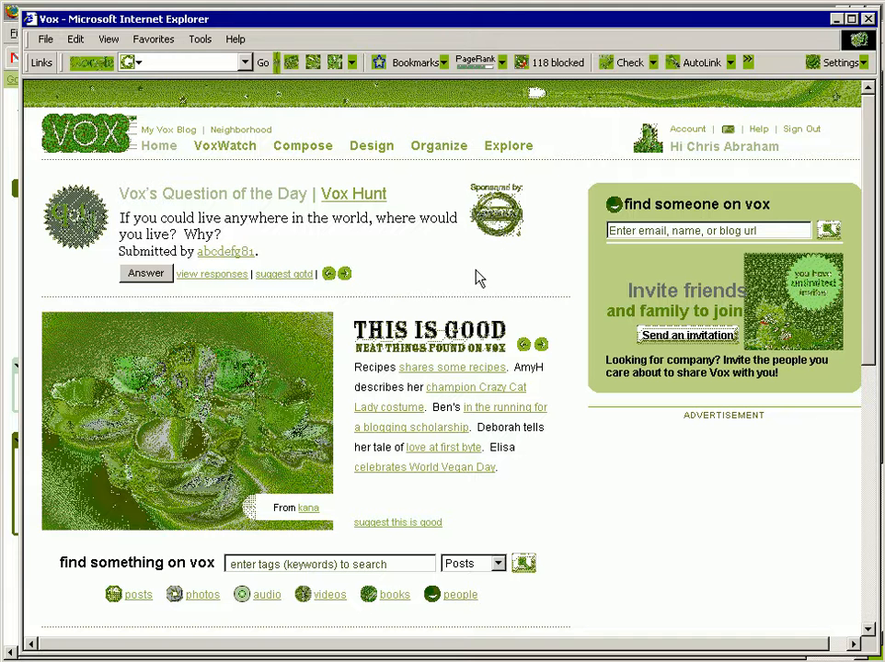
Step: Copy the new blog's link from the Gmail message in Firefox and open it in Internet Explorer
click(230, 149)
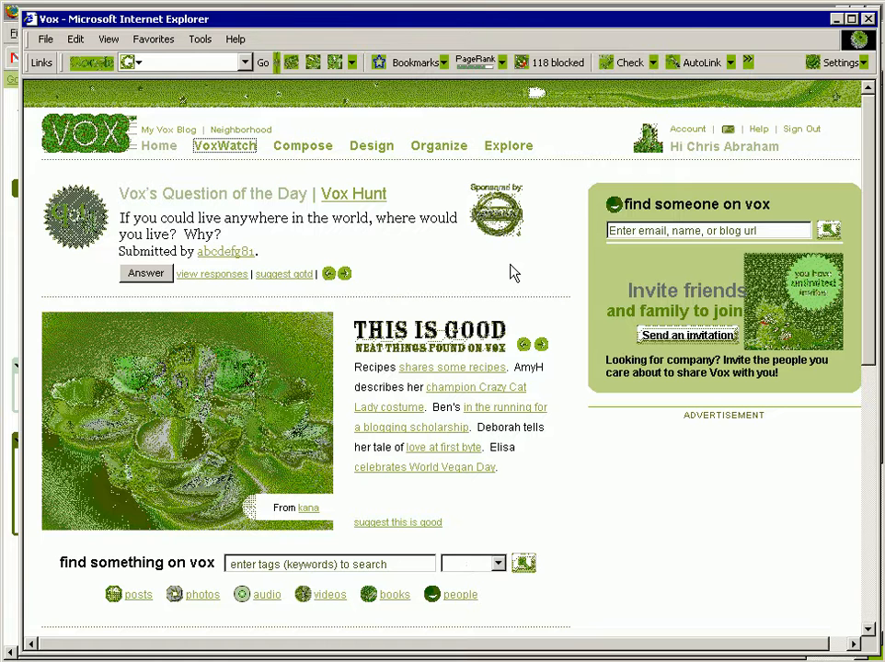
key(alt+Tab)
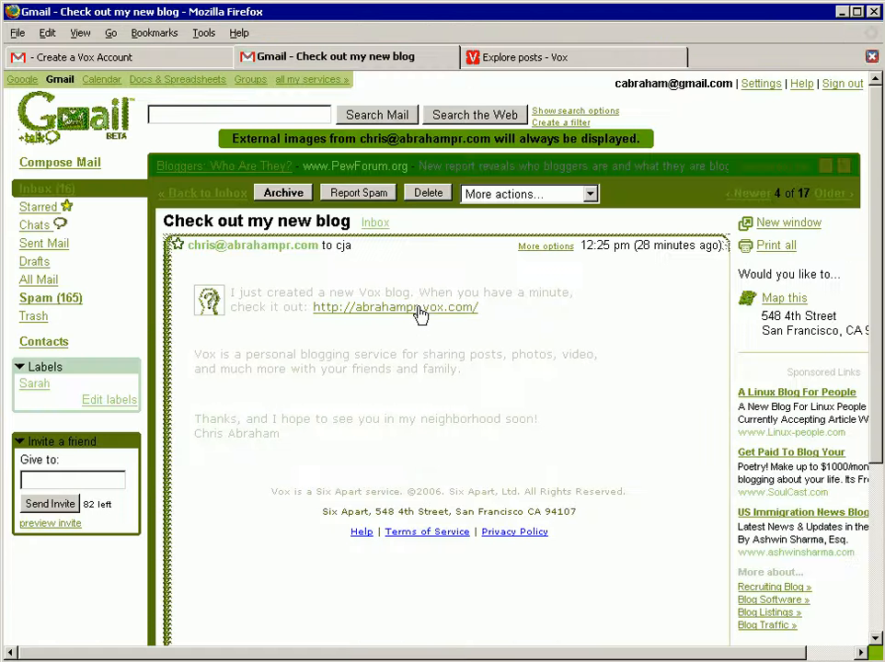
drag(476, 313, 316, 315)
key(ctrl+c)
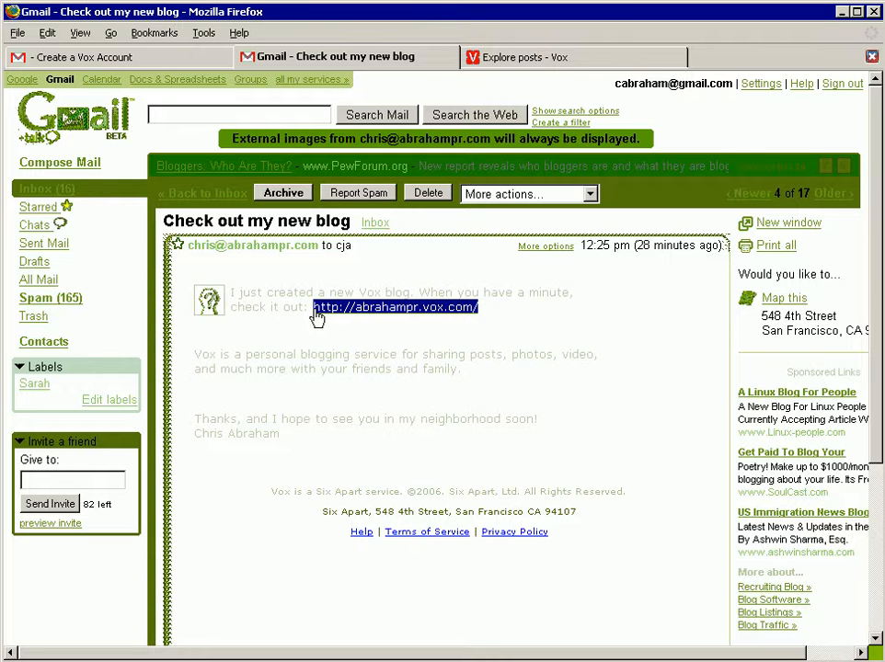
key(alt+Tab)
key(ctrl+o)
key(ctrl+v)
key(Return)
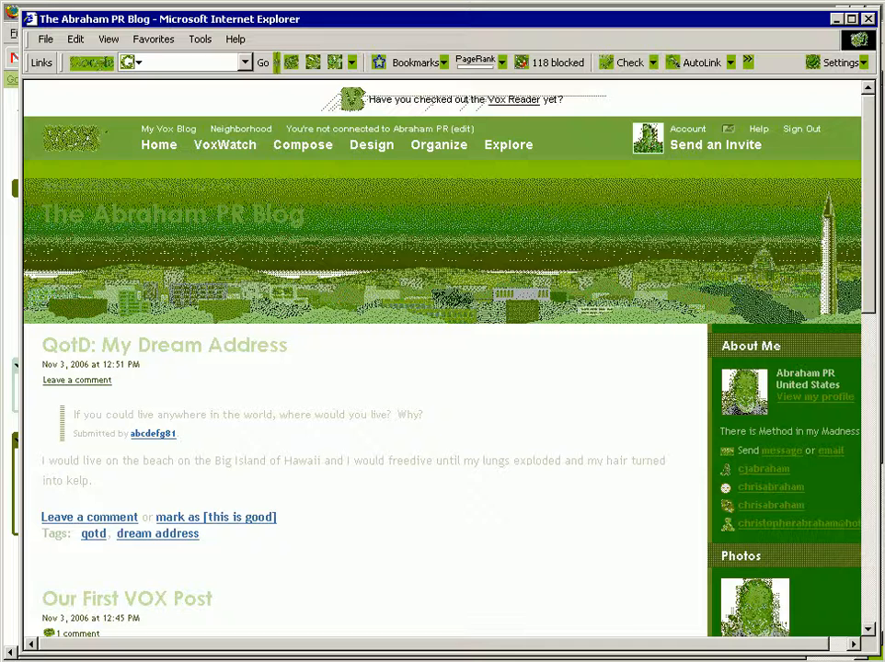
Step: Look over The Abraham PR Blog and add Abraham PR to the neighborhood, marked as both Friends and Family
drag(869, 222, 881, 424)
drag(879, 385, 863, 195)
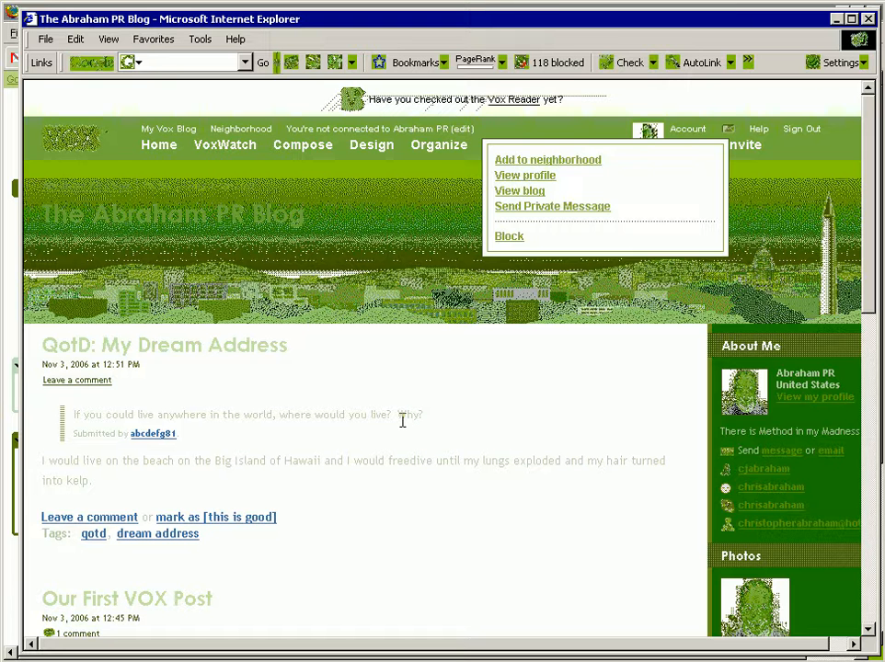
click(541, 161)
click(607, 228)
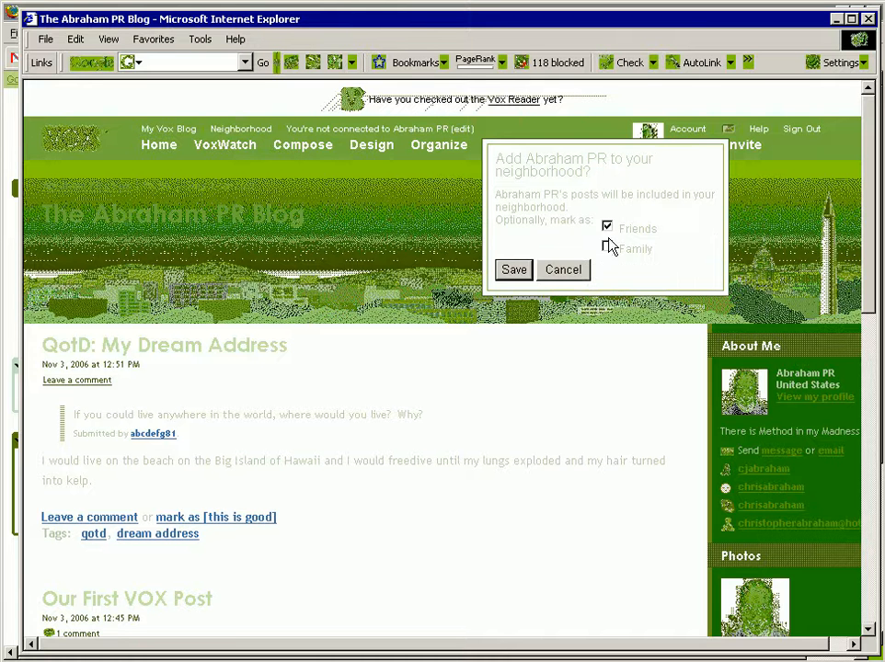
click(607, 246)
click(513, 271)
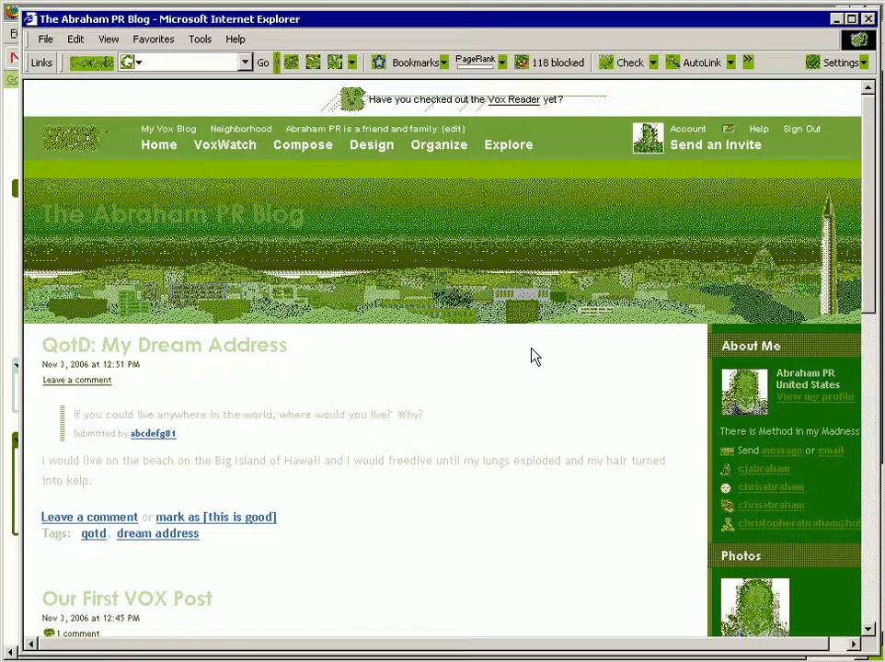
Step: Switch to Firefox, close the Gmail message, and view the VoxWatch posts from friends, family and neighbors
key(alt+Tab)
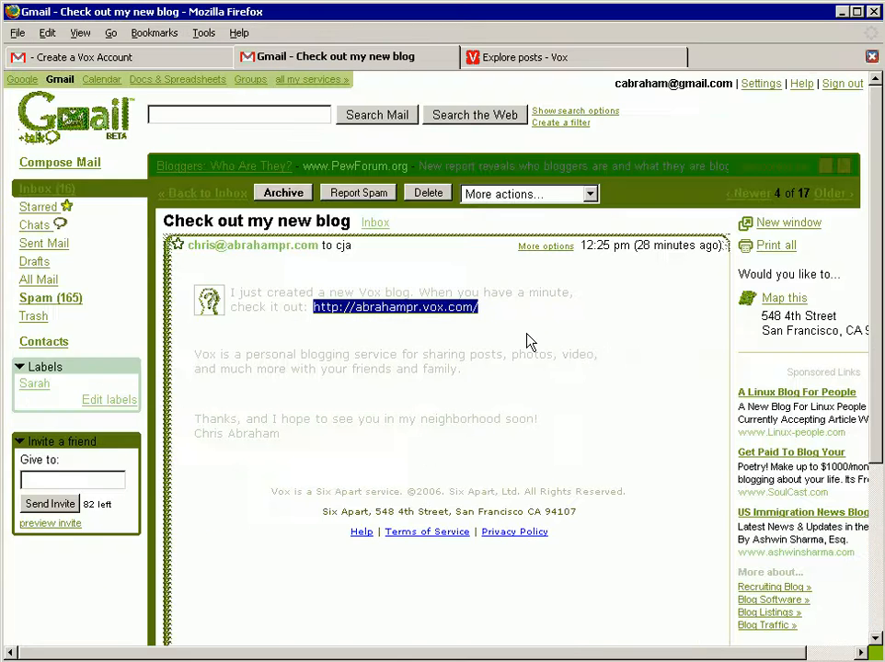
key(ctrl+w)
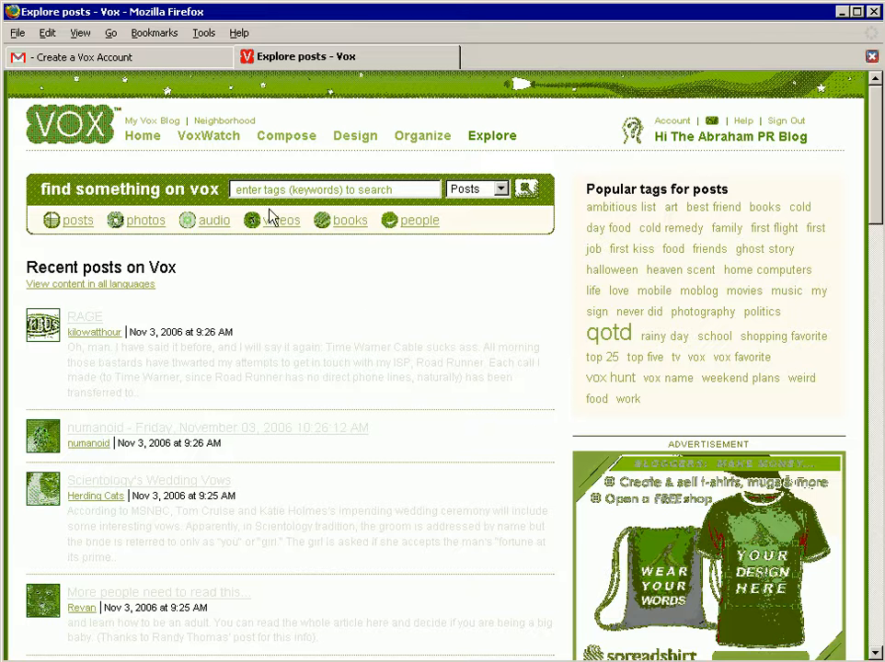
click(210, 138)
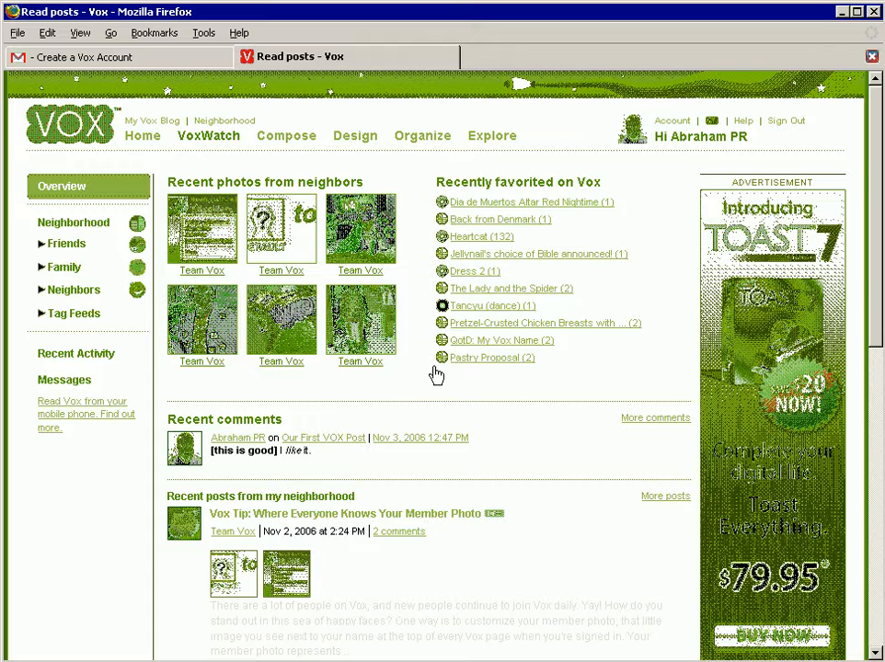
click(90, 250)
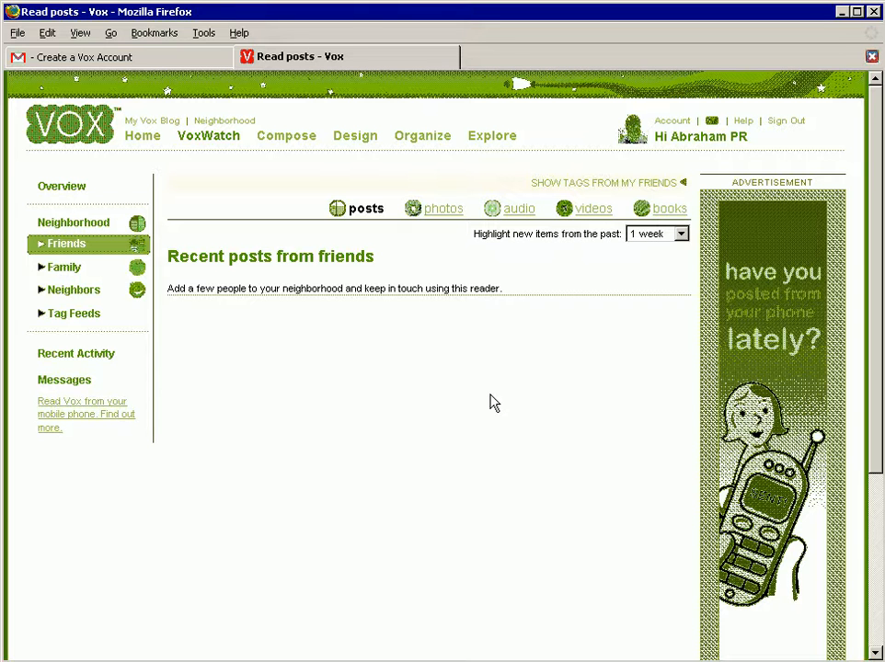
click(69, 269)
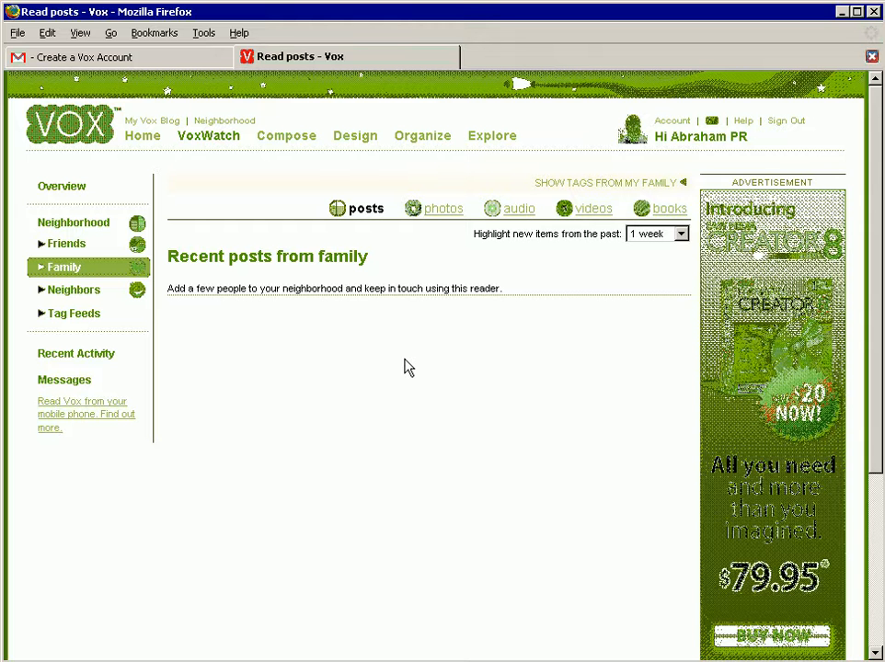
click(85, 291)
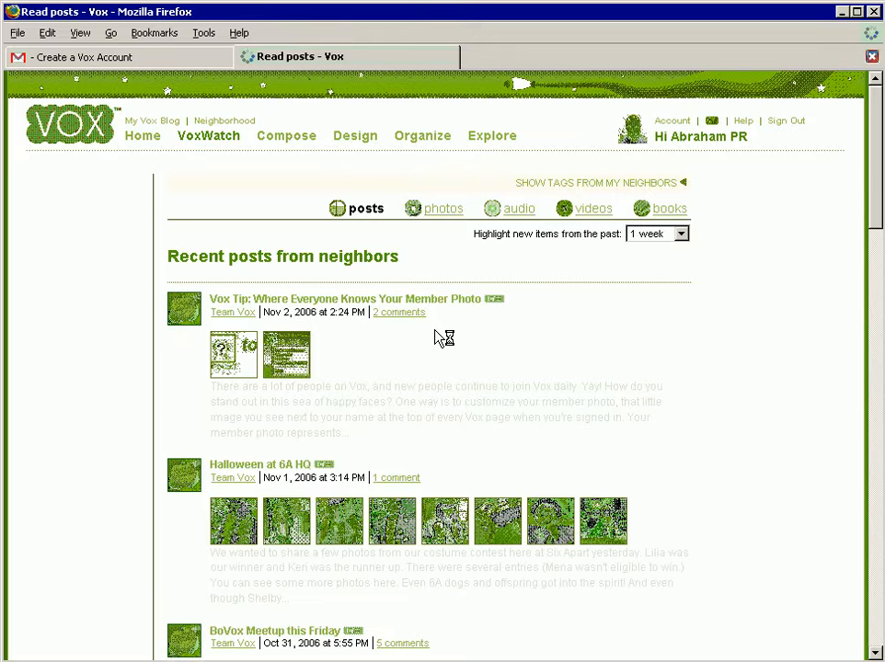
Step: Go to the blog author's personal Vox blog by its vox.com address
key(ctrl+l)
text(chris)
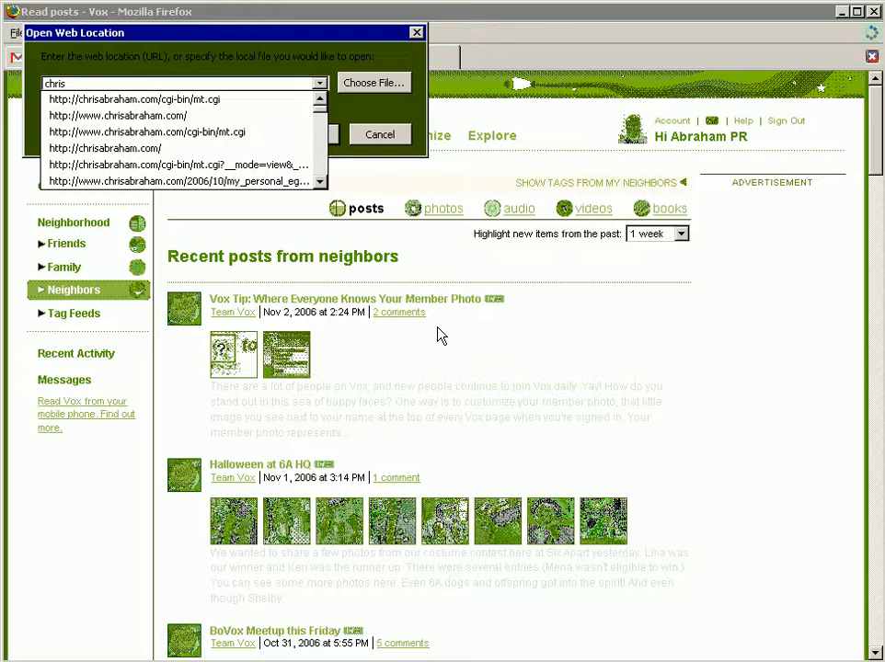
text(abraham.vox.com)
key(Return)
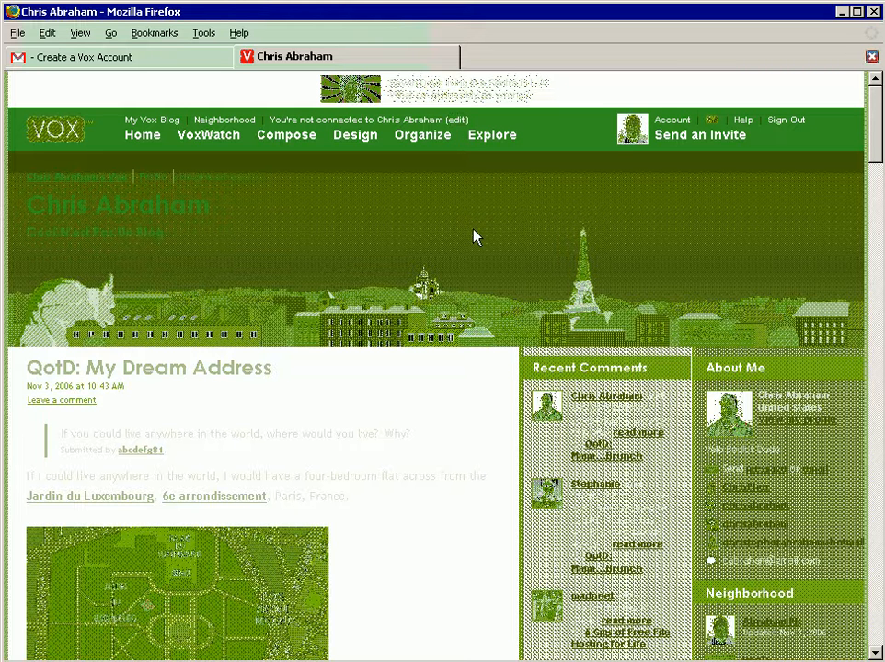
Step: Add the personal blog's owner to the neighborhood, marked as both Friends and Family
click(522, 150)
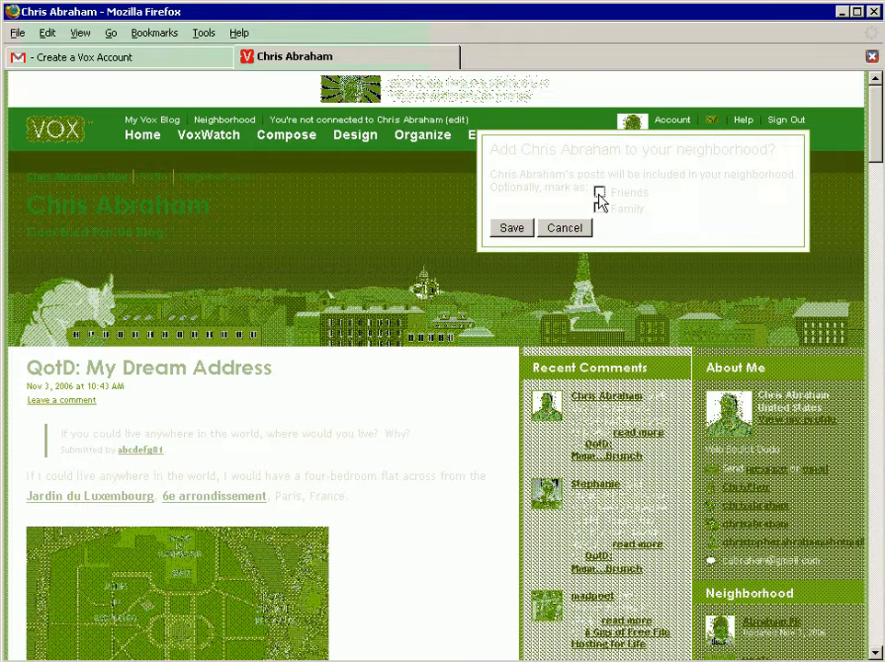
click(599, 208)
click(511, 227)
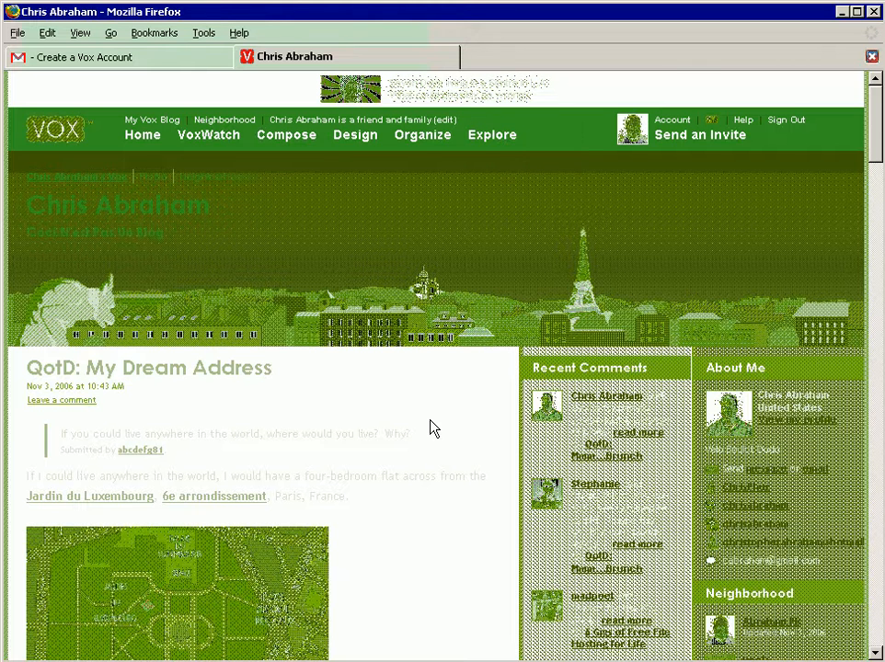
Step: Close the personal blog and load vox.com in place of the "Create a Vox Account" email
key(ctrl+w)
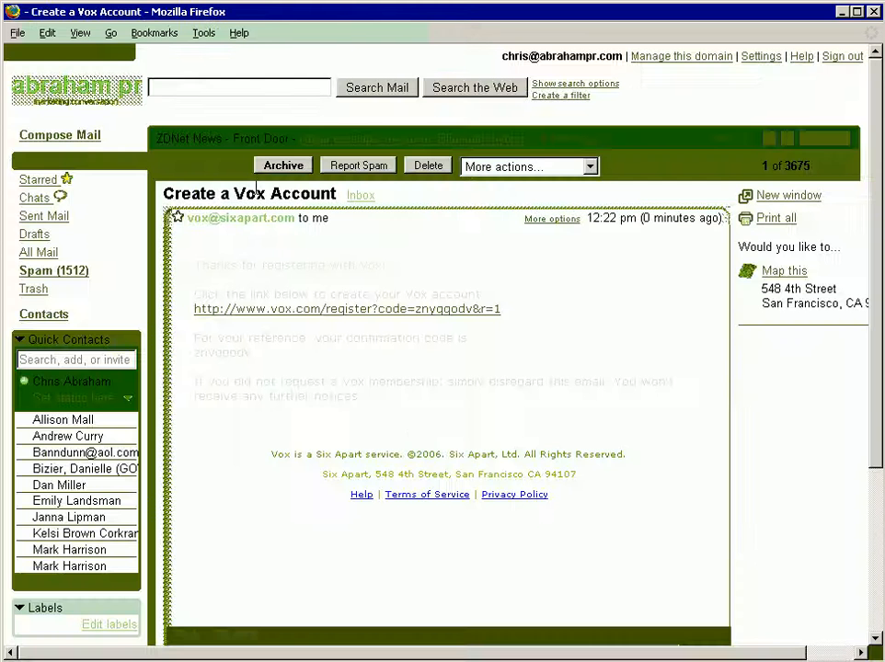
key(ctrl+l)
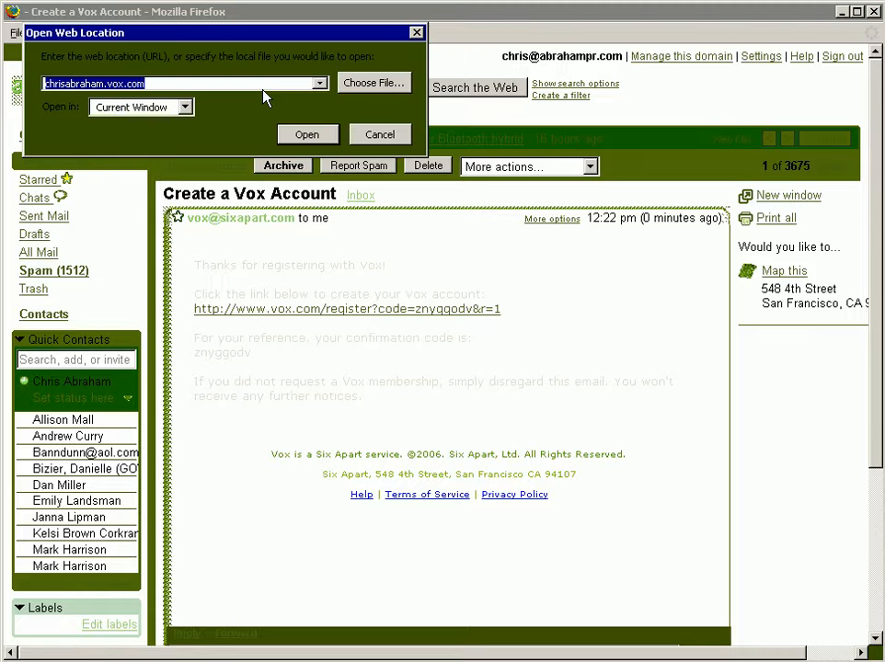
text(abra)
key(BackSpace)
key(BackSpace)
key(BackSpace)
key(BackSpace)
text(vo)
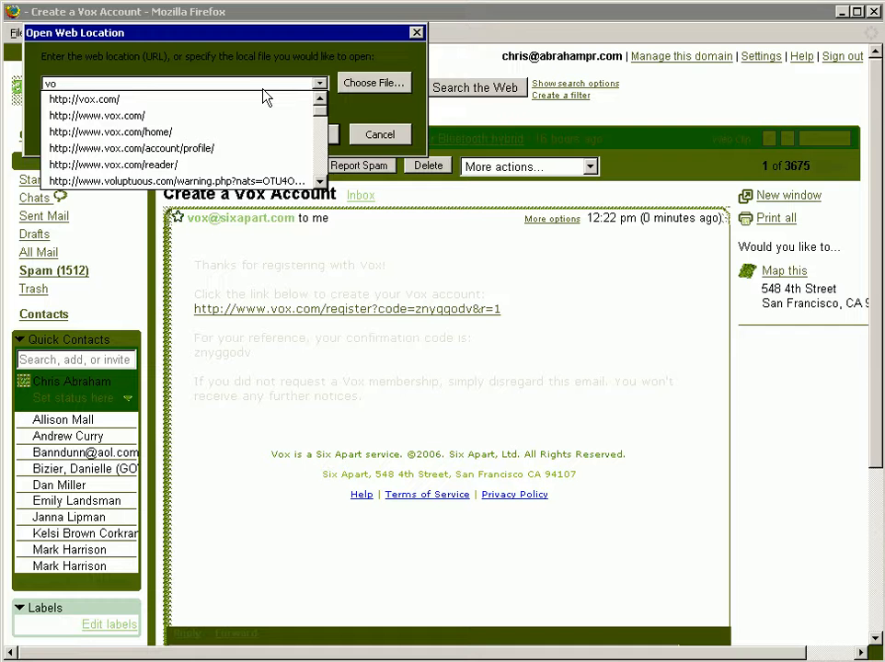
text(x.com)
key(Return)
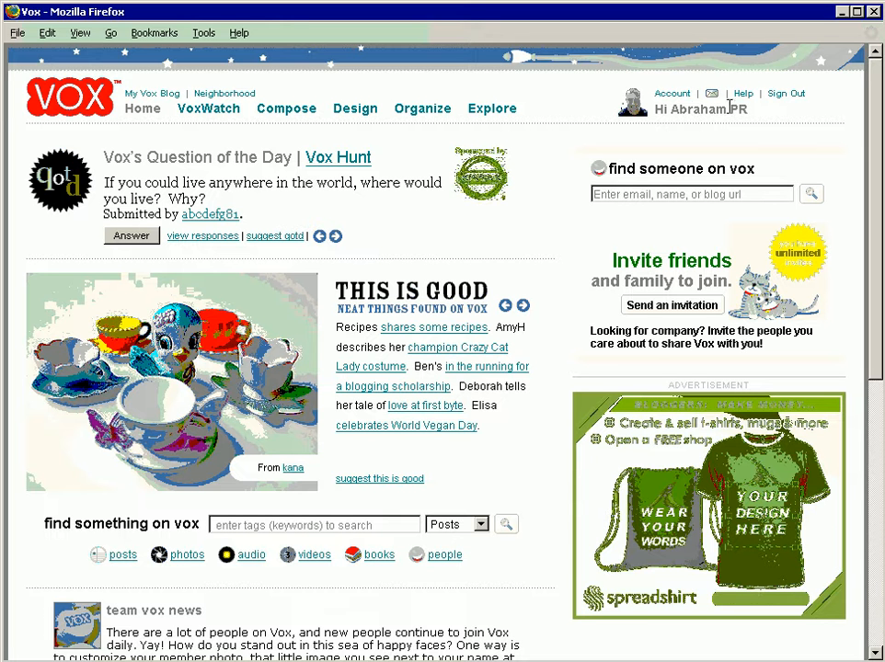
Step: Review the VoxWatch overview and the recent posts from friends and family, ending back on the overview
click(210, 109)
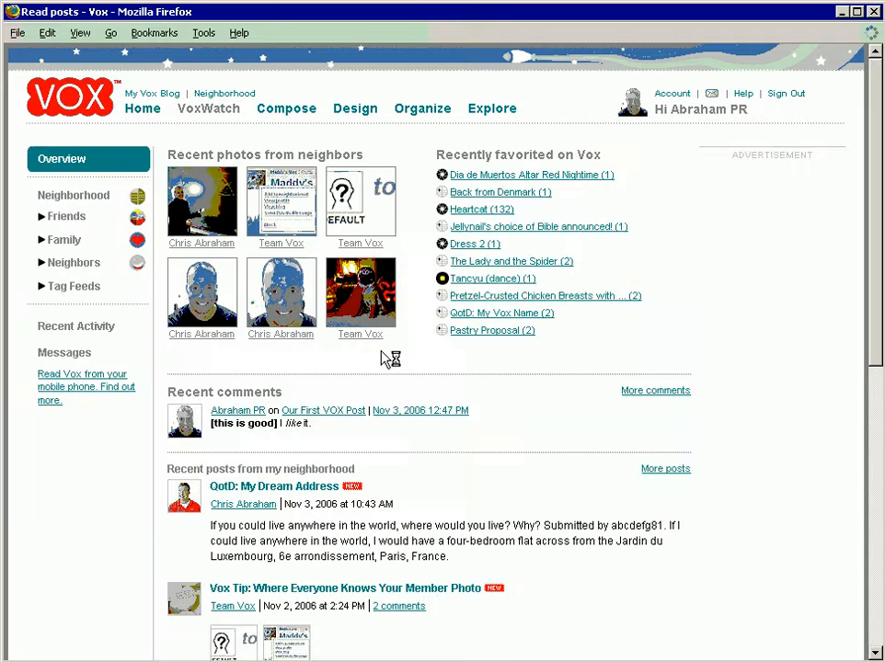
click(67, 216)
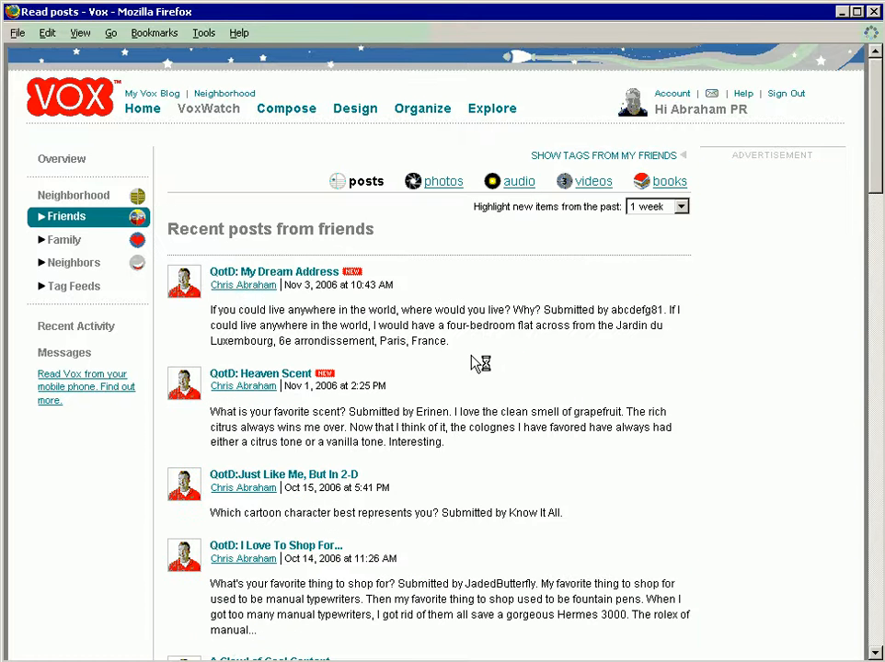
click(65, 240)
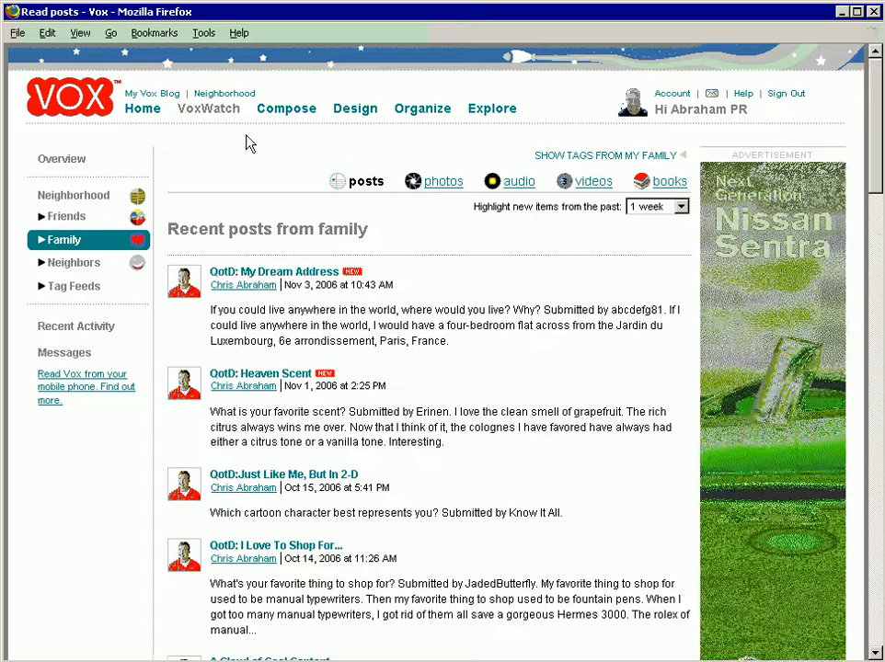
click(221, 117)
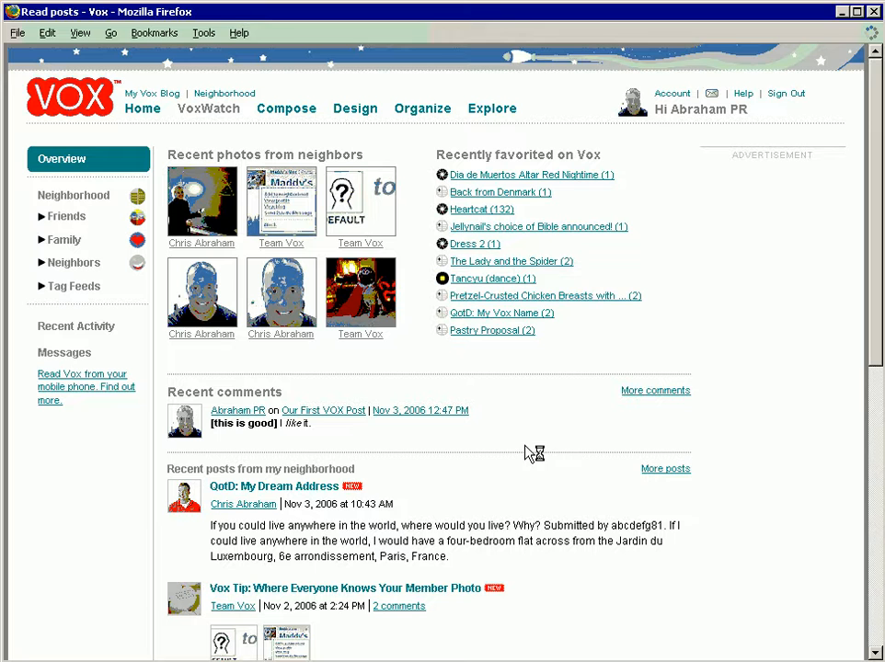
Step: Browse the recent posts from all members on Vox's Explore page
click(496, 110)
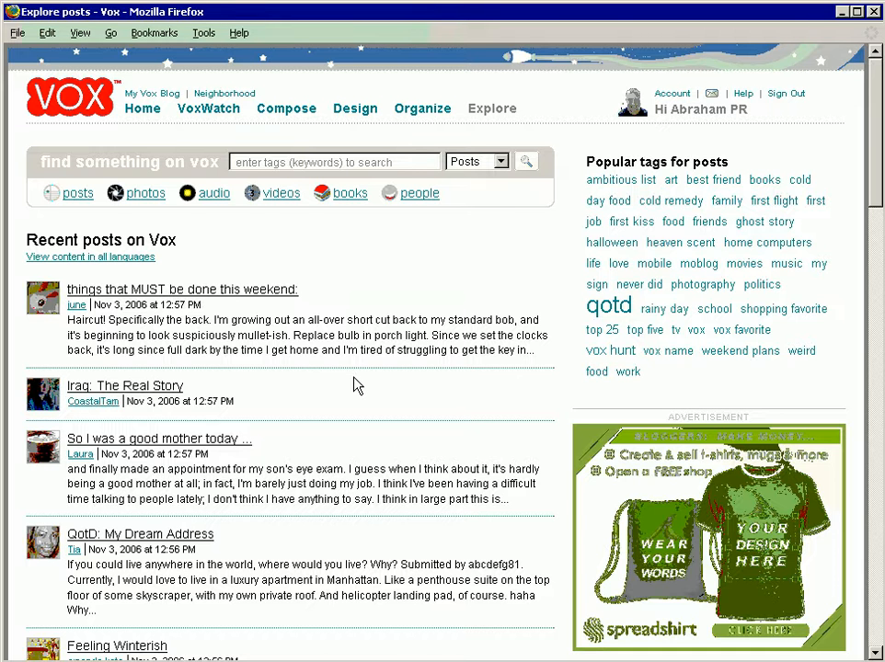
scroll(353, 376, down, 10)
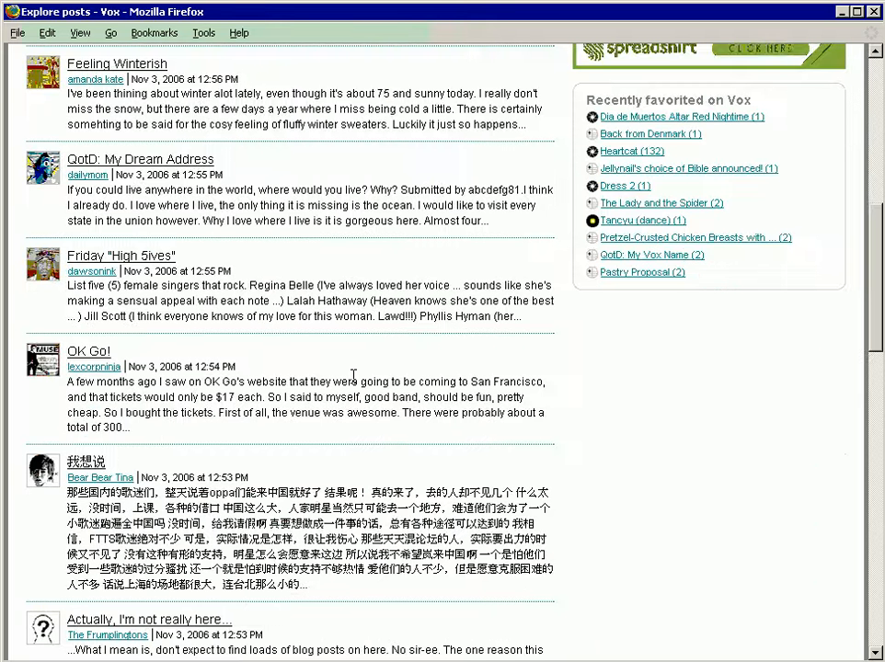
scroll(354, 375, down, 10)
scroll(353, 377, down, 10)
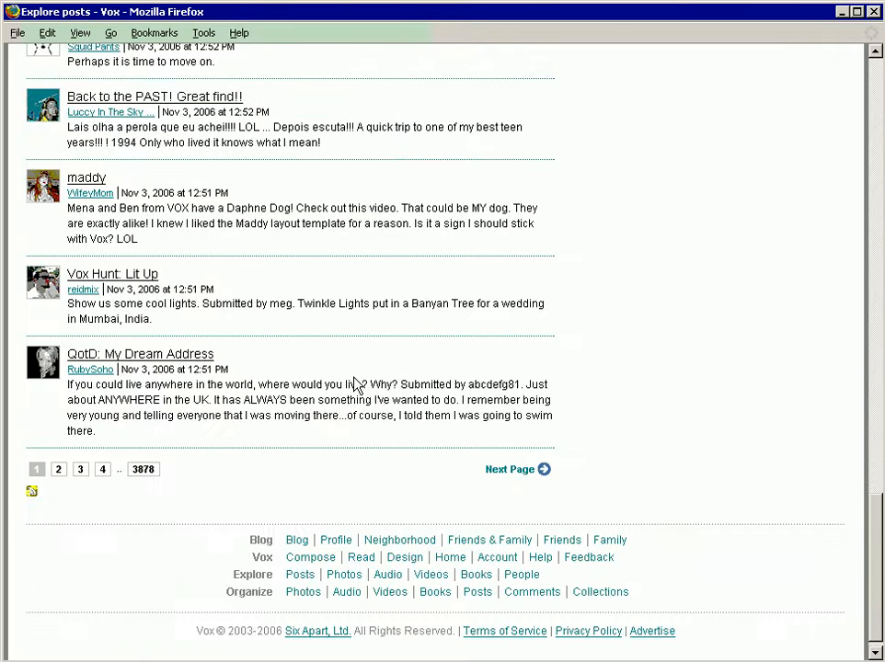
scroll(356, 384, up, 20)
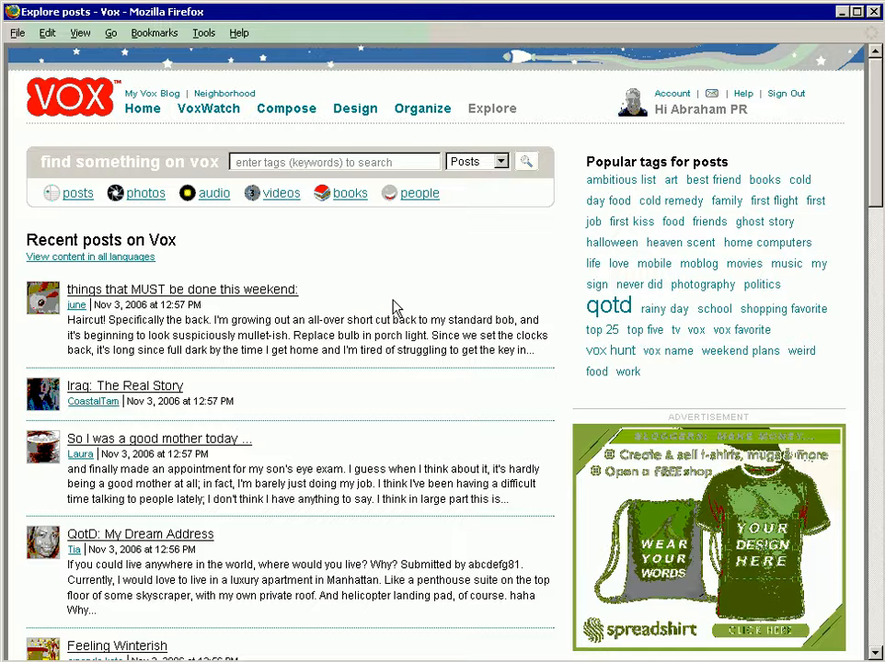
Step: Review the account's own Vox content in Organize: photos, books, audio, videos, posts and comments
click(423, 113)
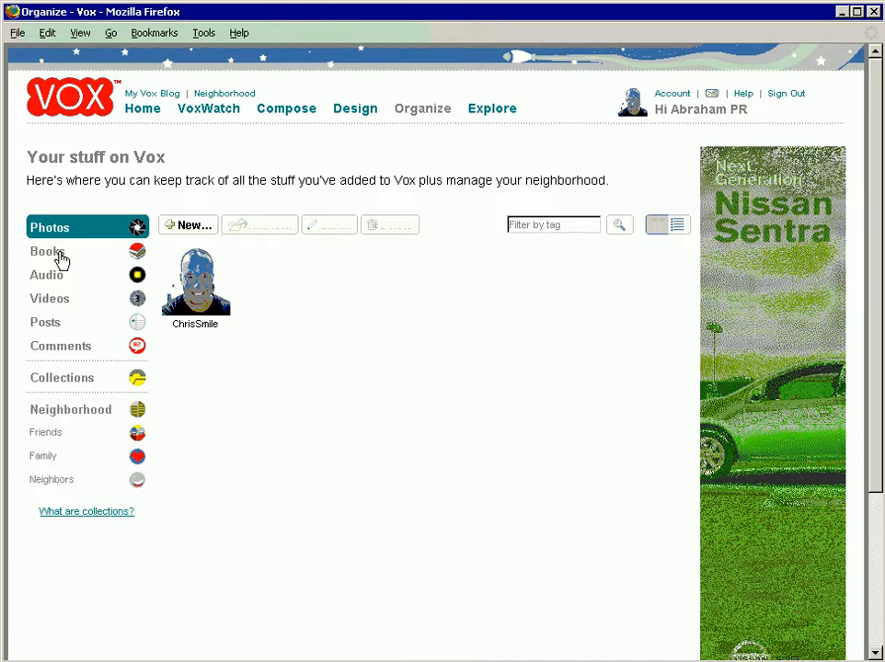
click(60, 256)
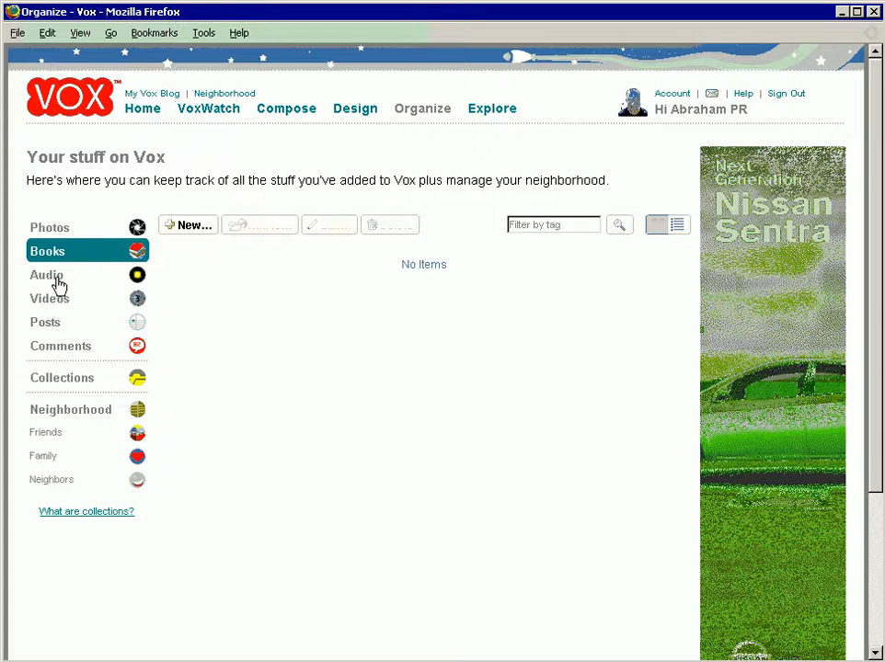
click(55, 278)
click(57, 302)
click(56, 325)
click(66, 350)
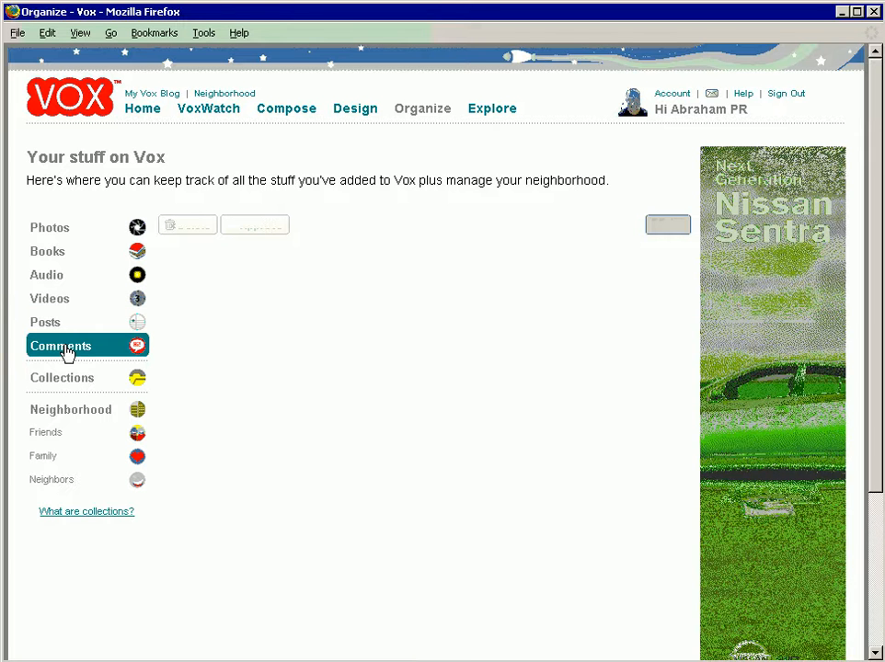
click(56, 323)
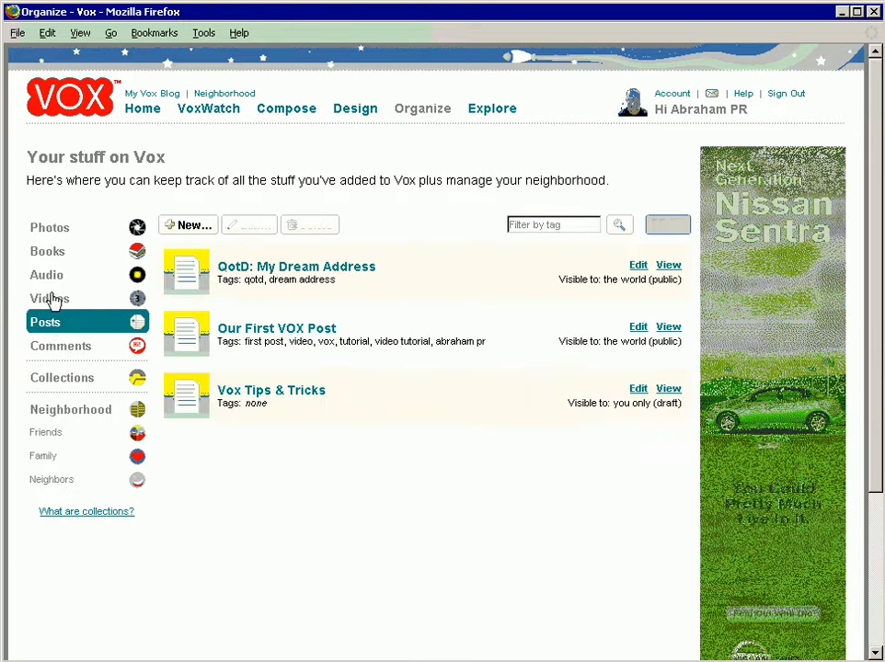
click(55, 235)
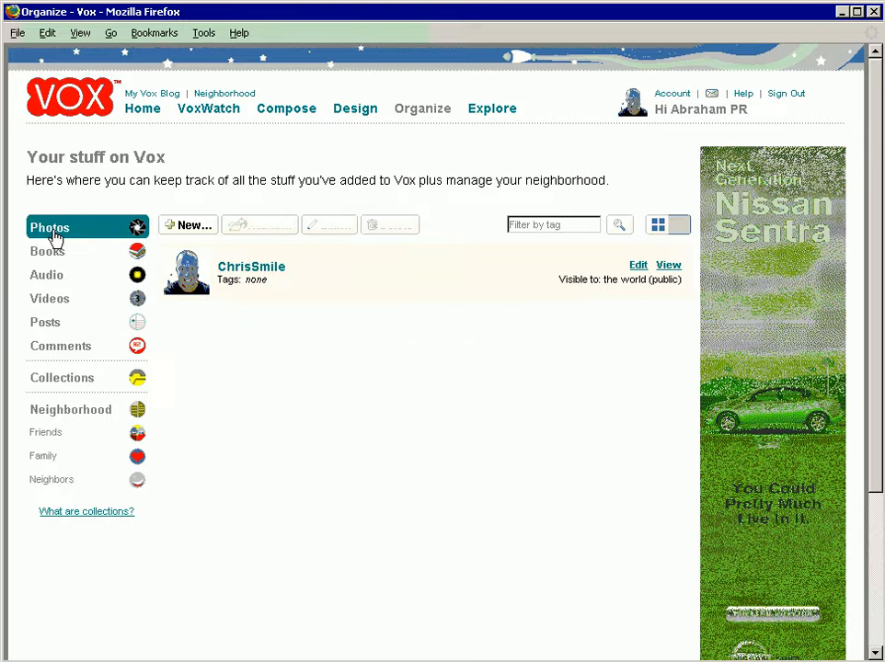
Step: Add the book "Naked Conversations" from Amazon US to the Books collection, viewable by the world (public)
click(51, 253)
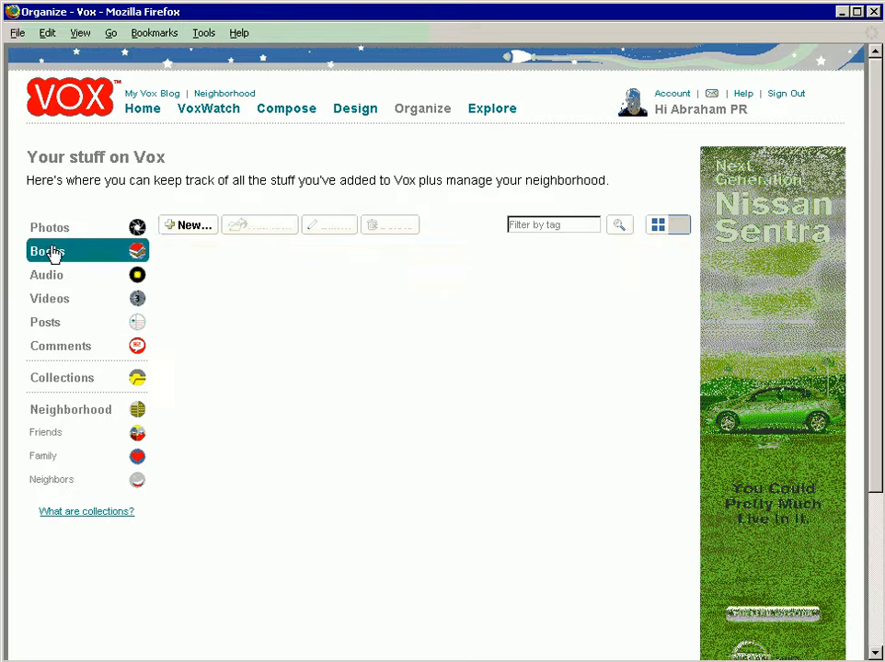
click(195, 225)
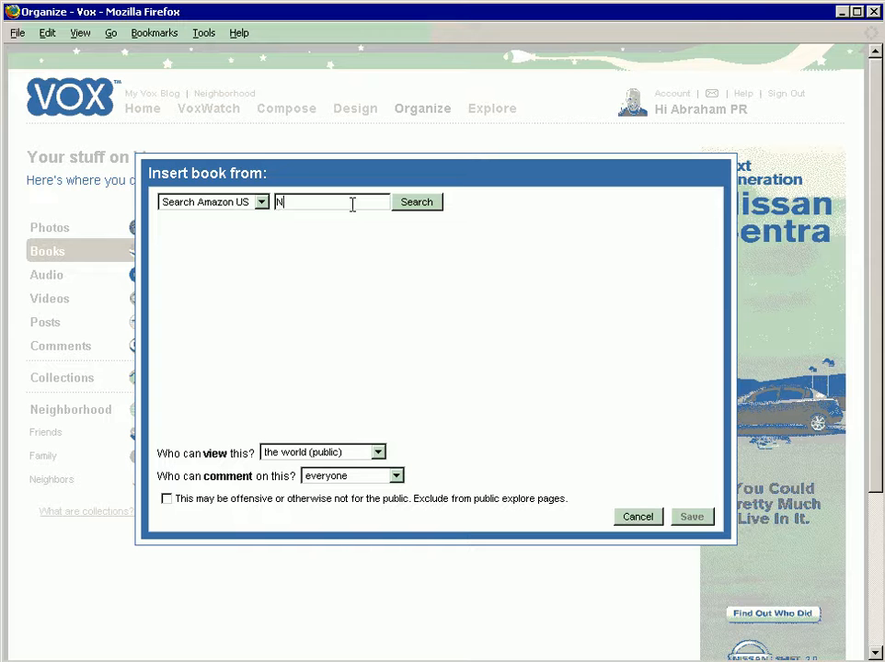
text(nversations)
click(414, 203)
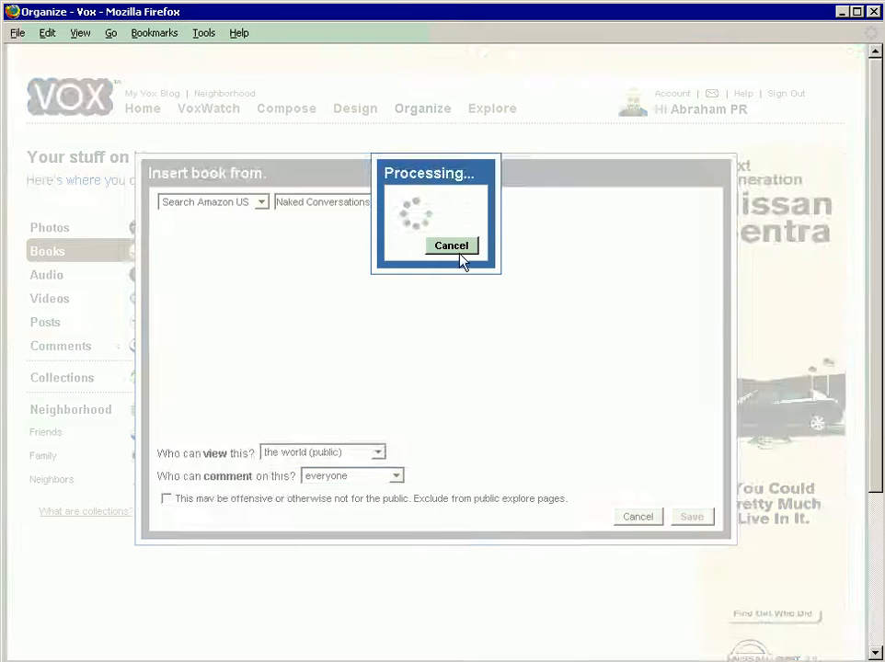
click(187, 246)
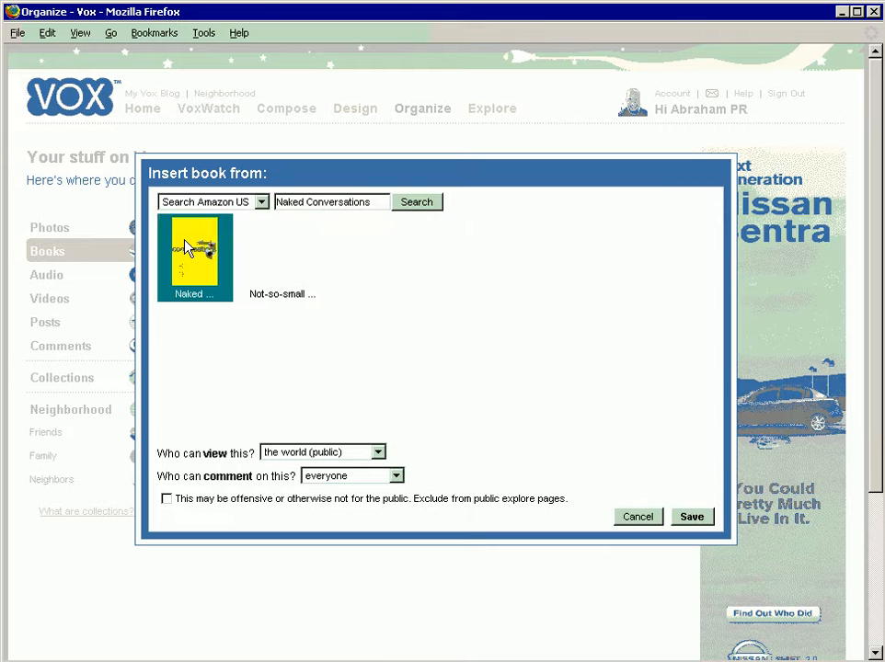
click(691, 518)
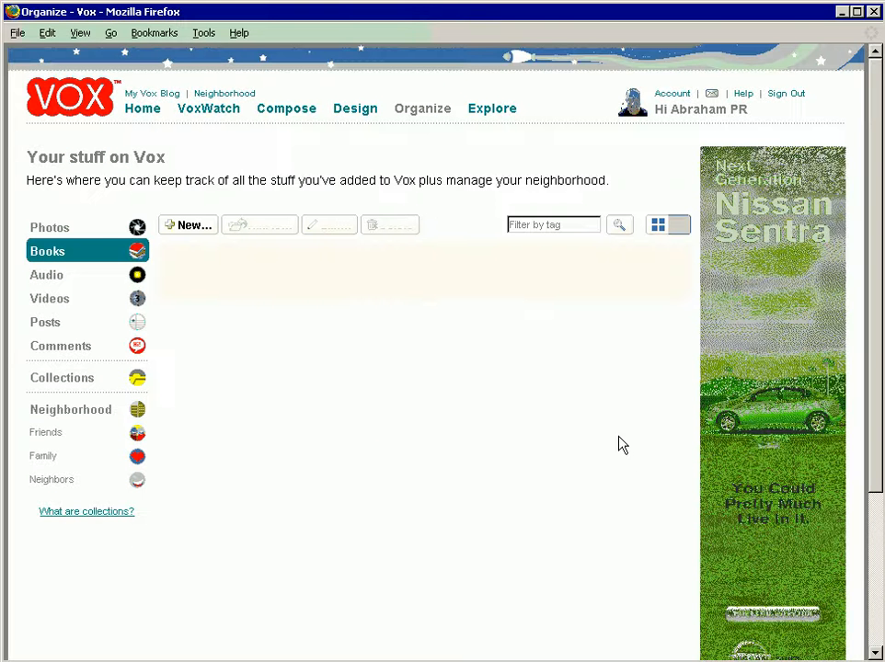
Step: Add Radiohead's album "The Bends" to Audio by searching Amazon US for "radiohead"
click(49, 277)
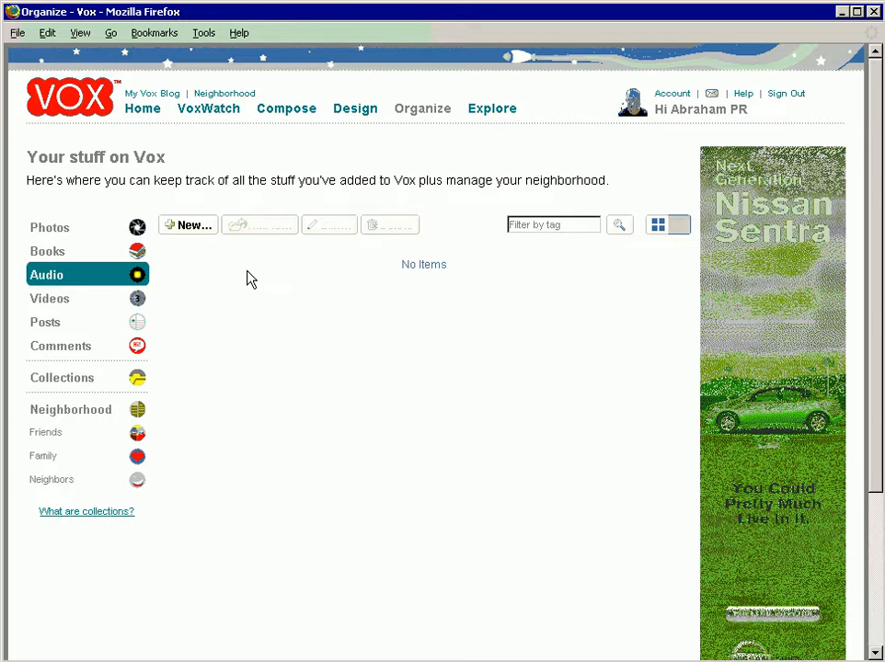
click(192, 228)
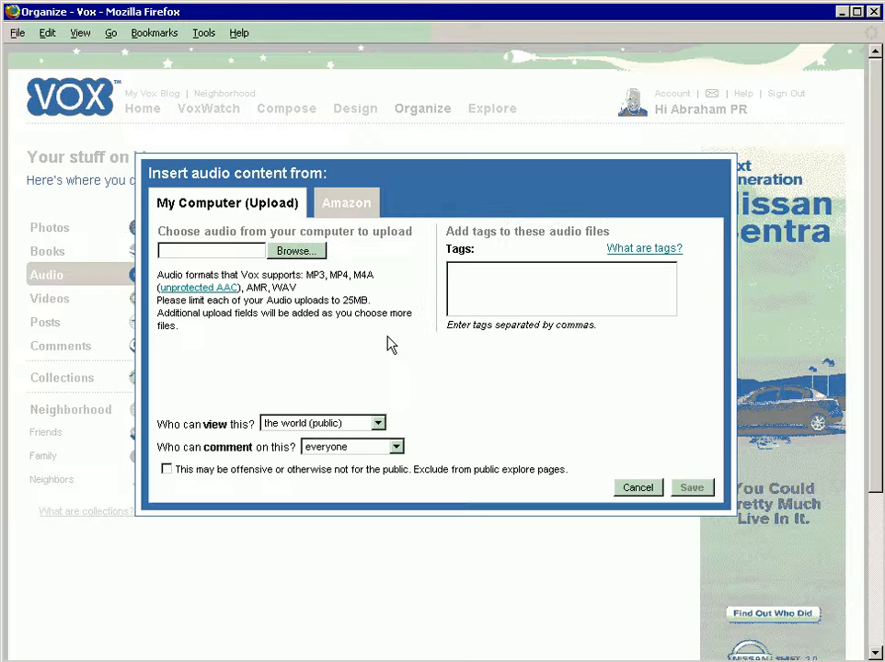
click(345, 207)
click(340, 230)
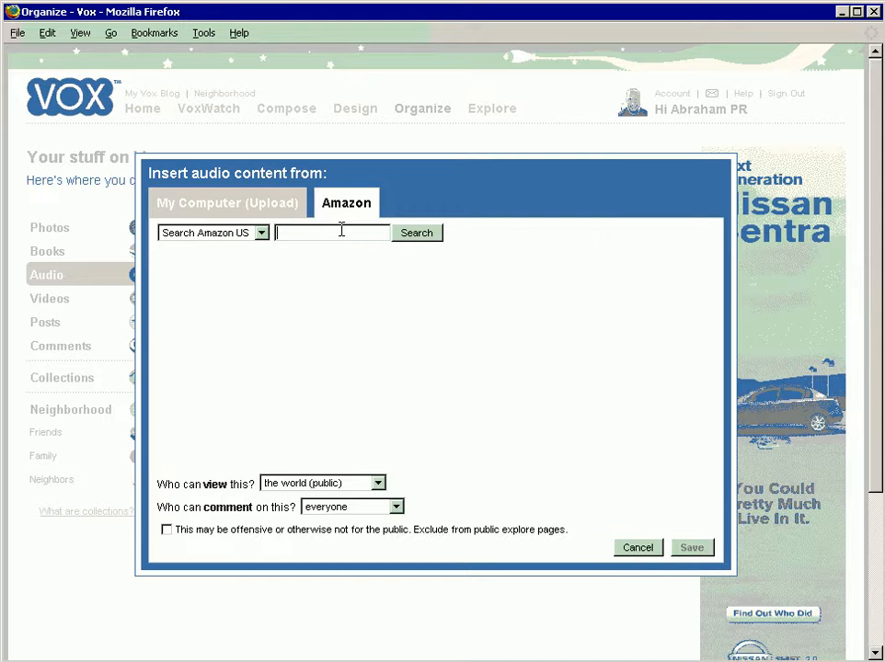
text(radiohead)
key(Return)
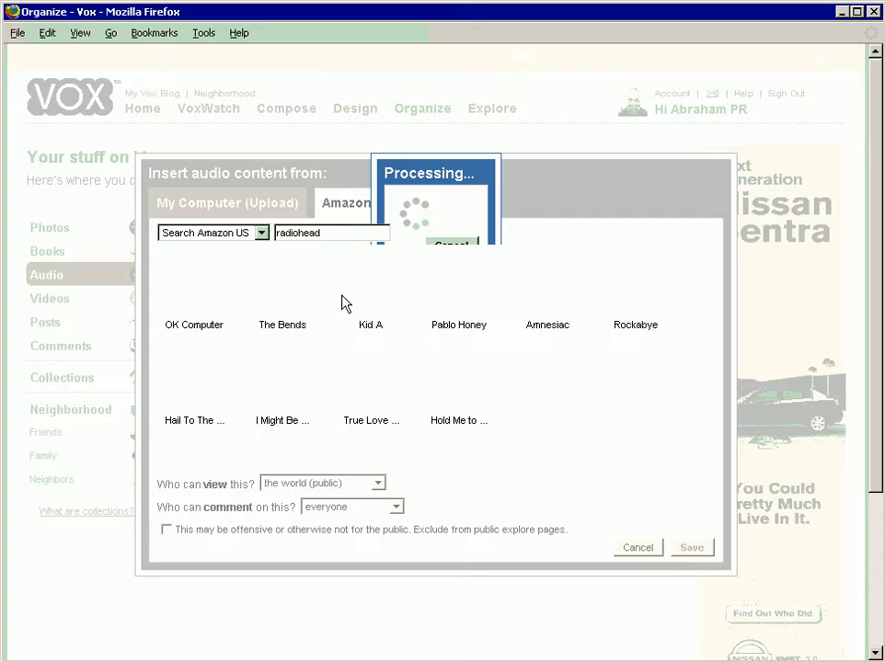
click(282, 284)
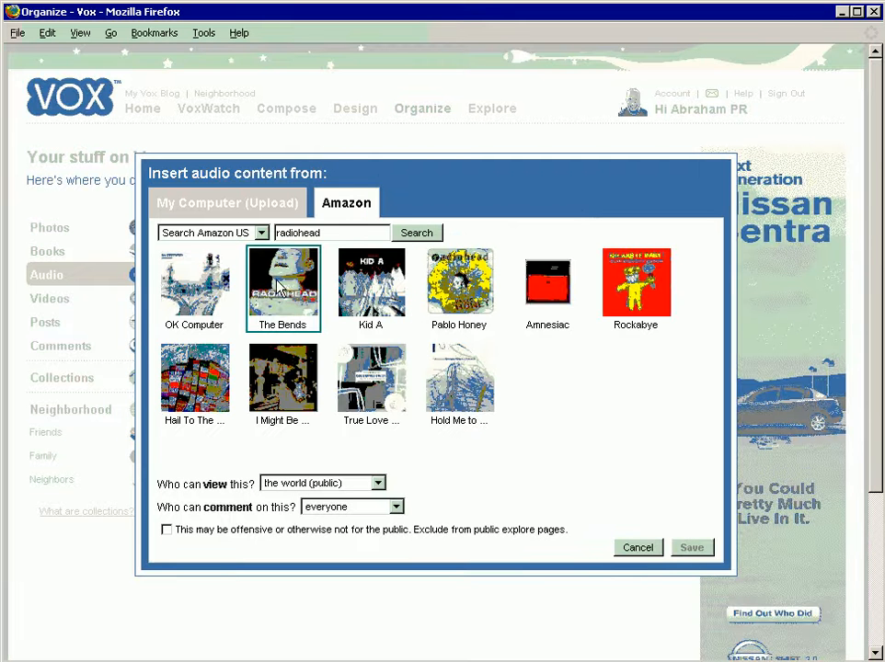
click(687, 548)
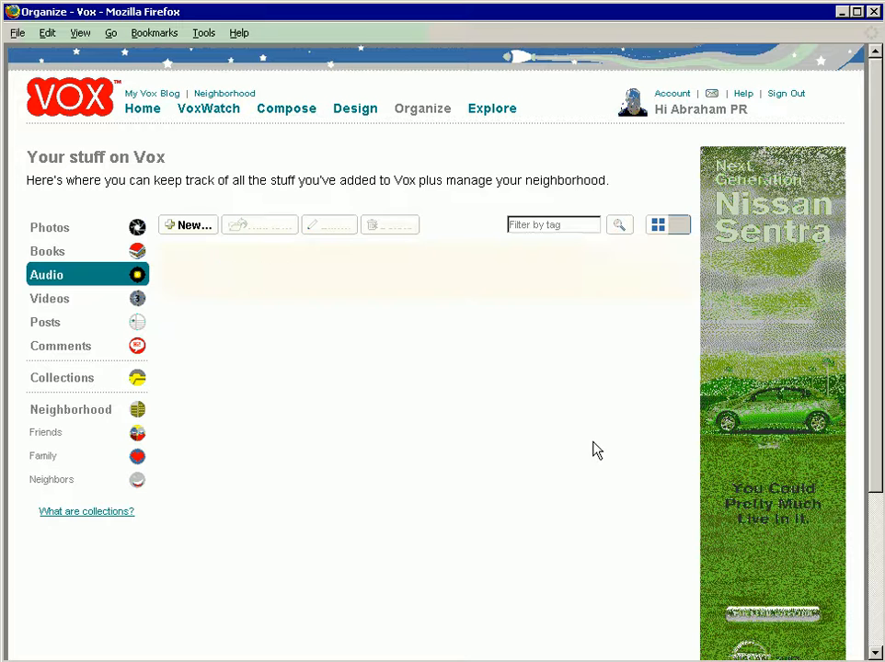
Step: Add the "EggDisk Tutorial Online Video" to Videos from a YouTube search for "eggdisk"
click(53, 306)
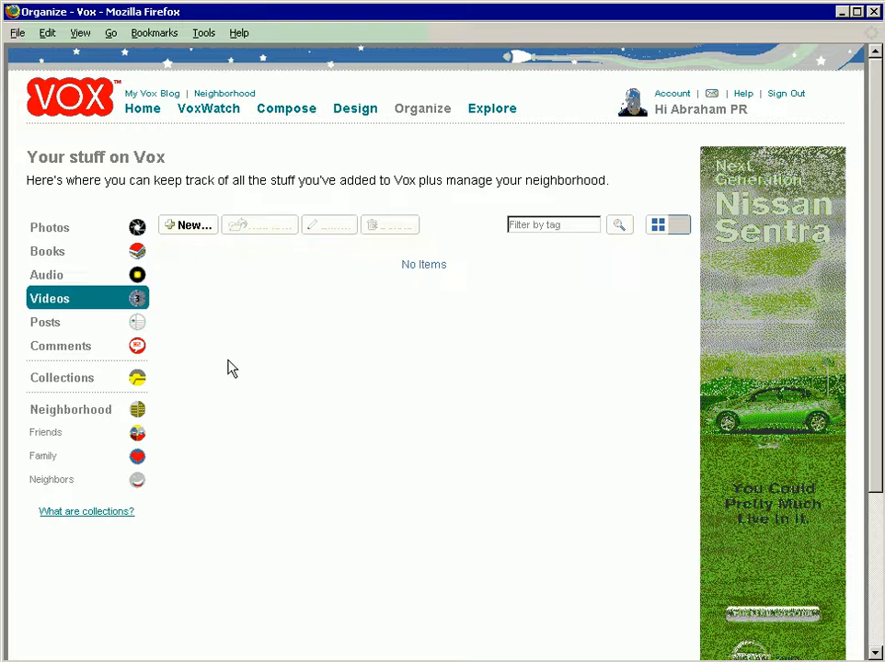
click(188, 224)
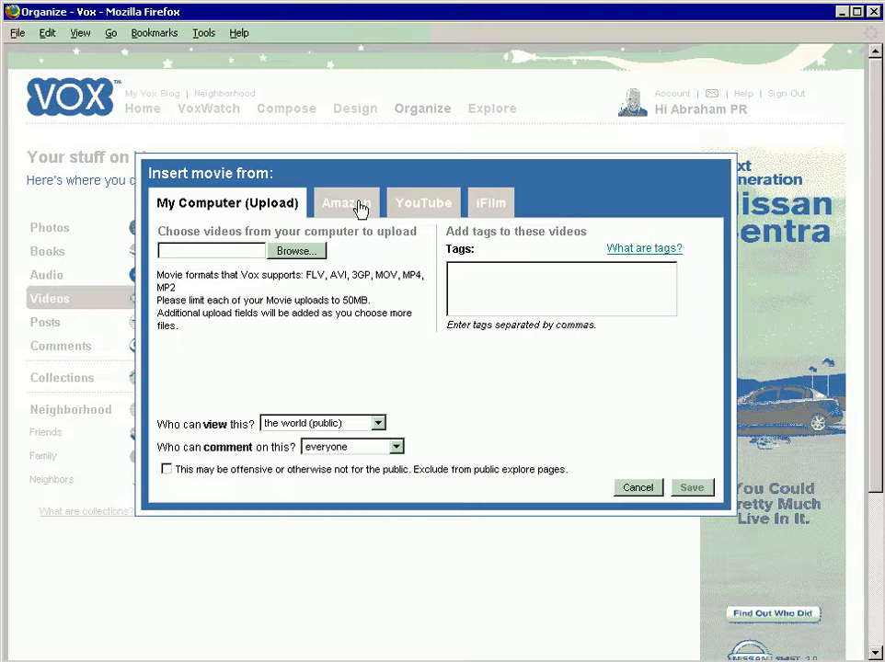
click(407, 207)
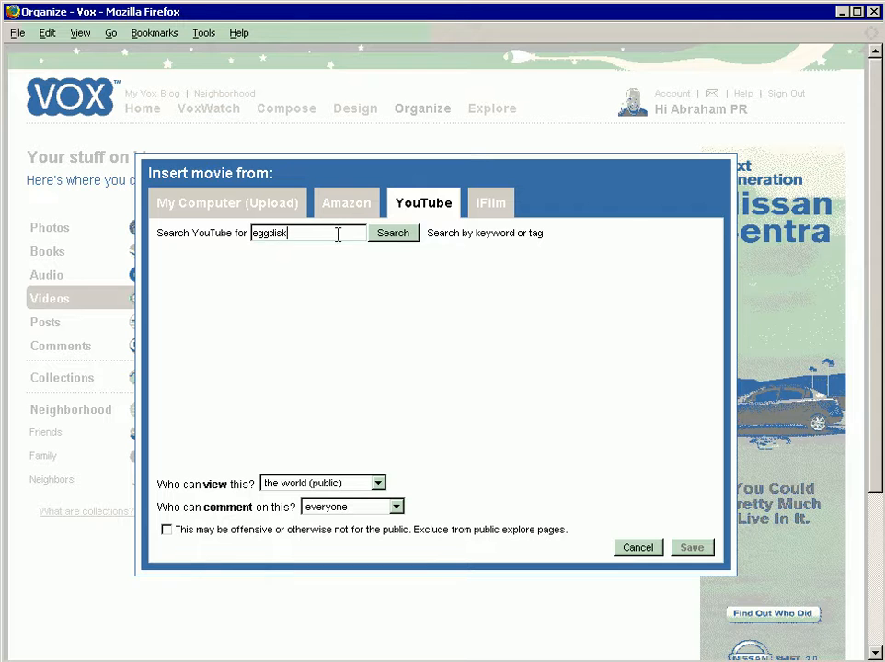
click(393, 237)
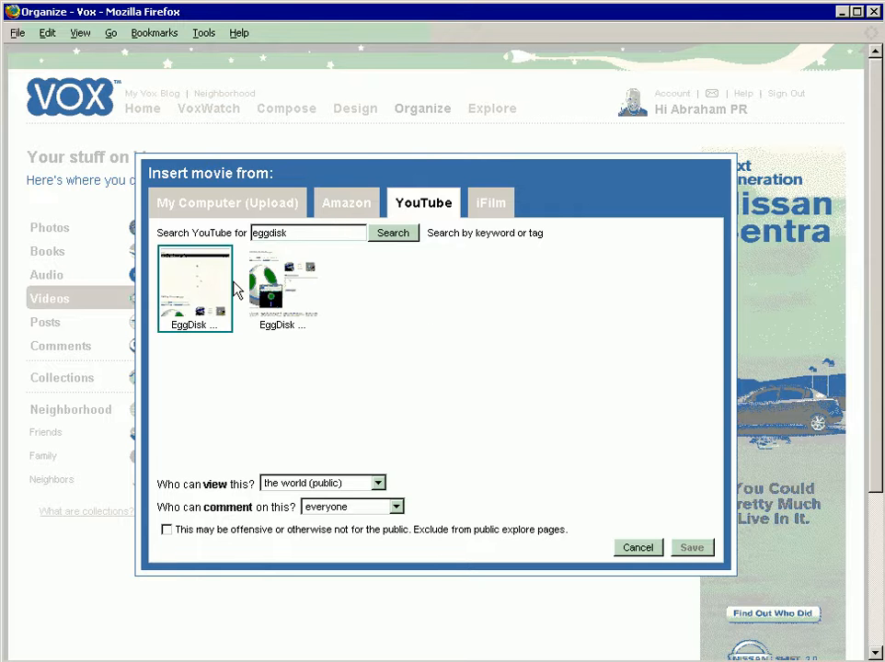
click(281, 286)
click(687, 548)
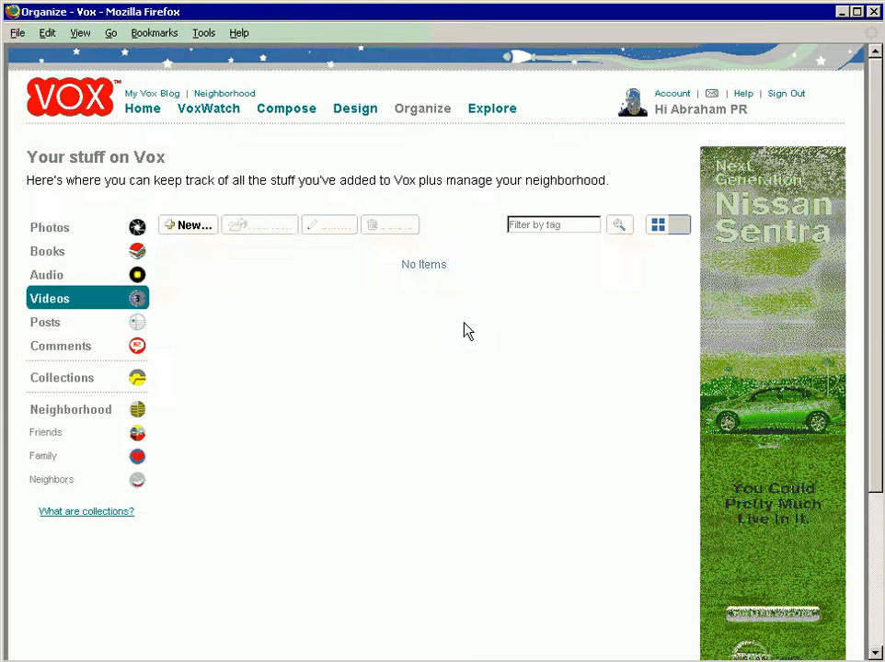
Step: Add the "EggDisk Online Video Tutorial" to Videos from another YouTube search for "eggdisk"
click(187, 225)
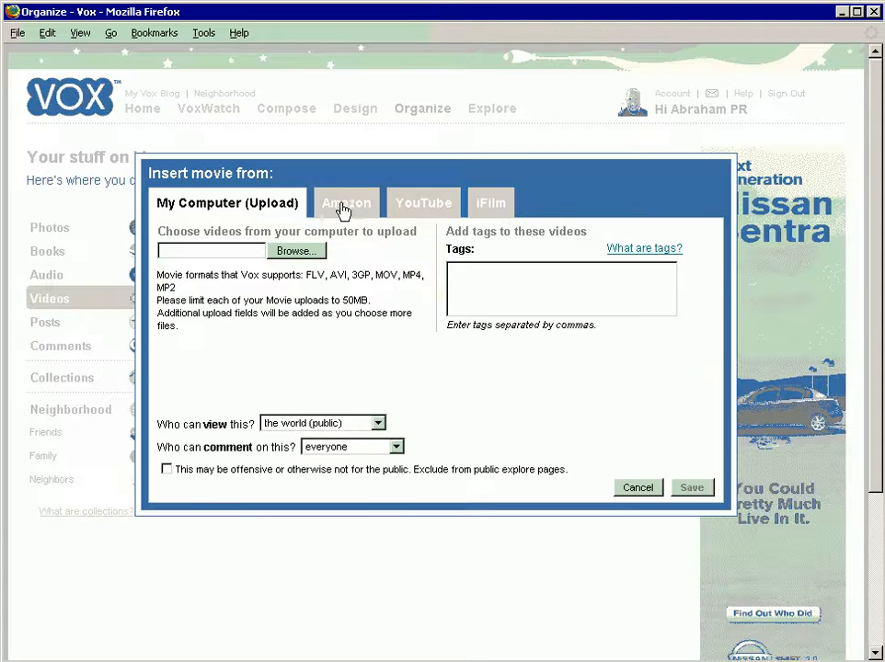
click(397, 202)
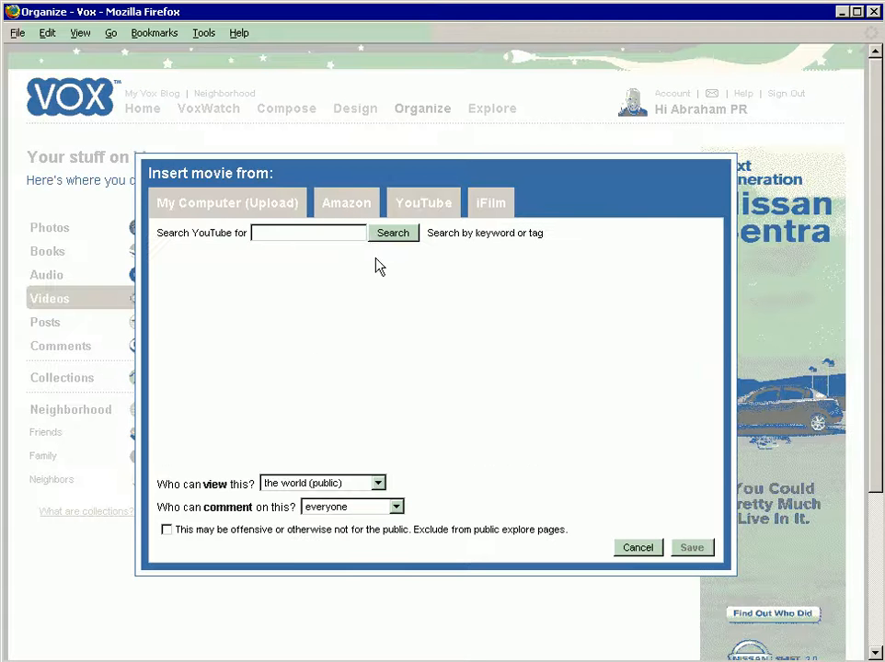
click(288, 233)
text(eggdisk)
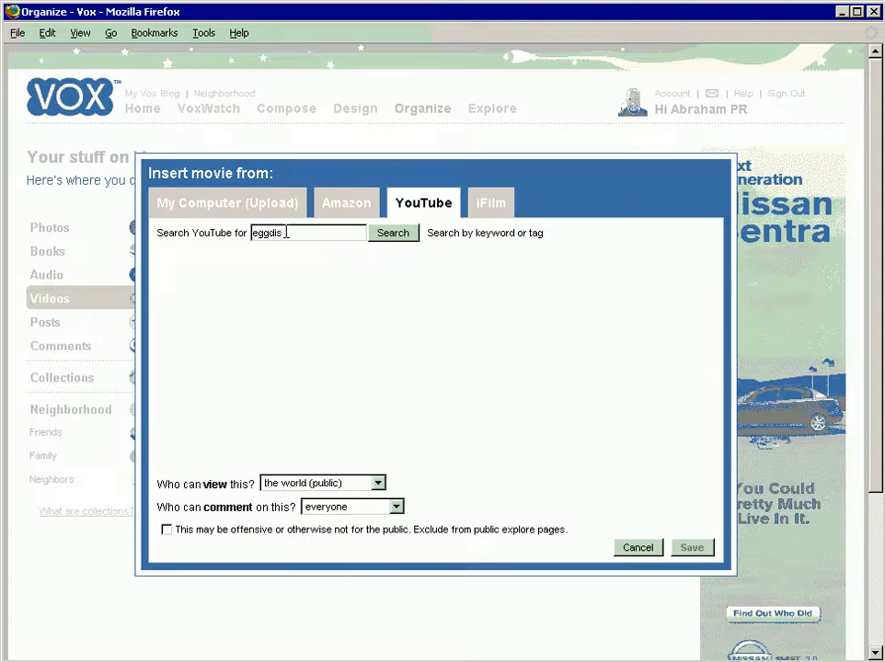
click(380, 236)
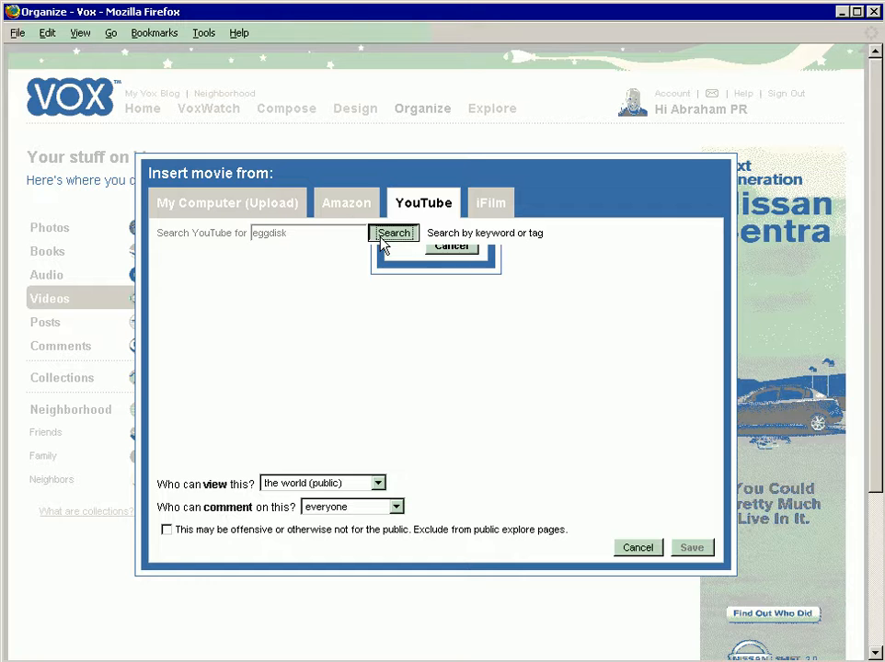
click(194, 284)
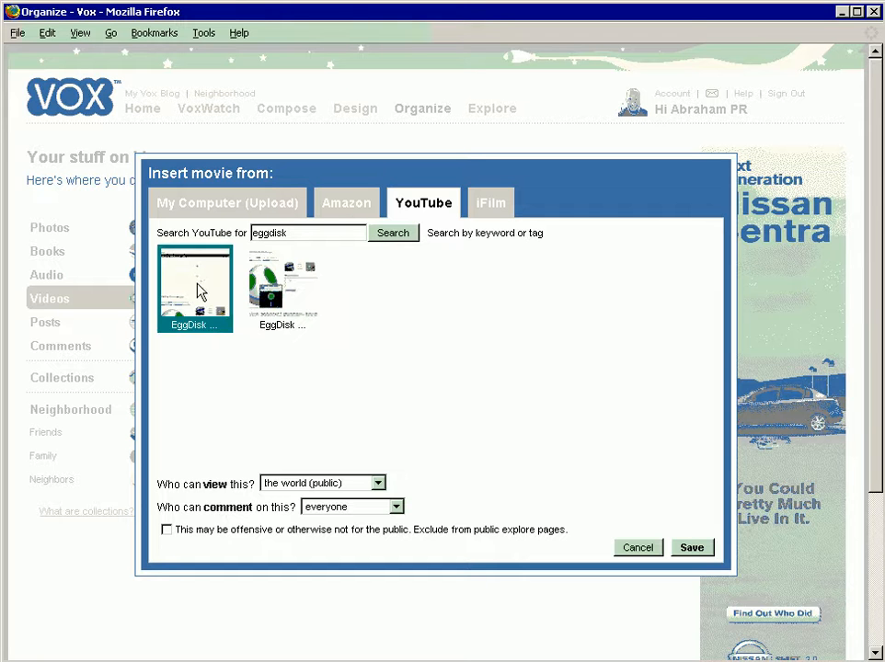
click(701, 548)
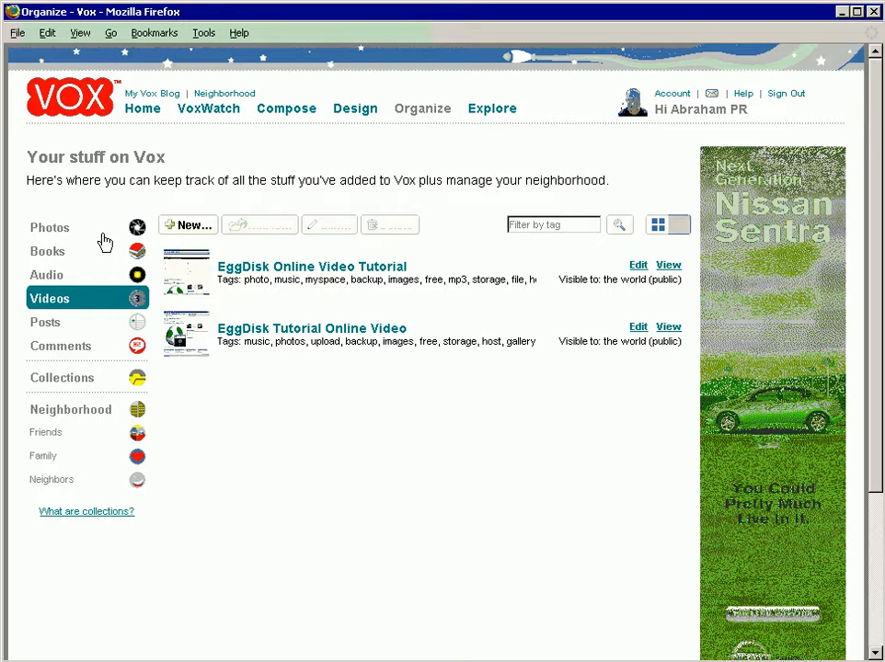
Step: Start adding a new photo from Flickr to Photos and begin the Flickr account setup
click(50, 230)
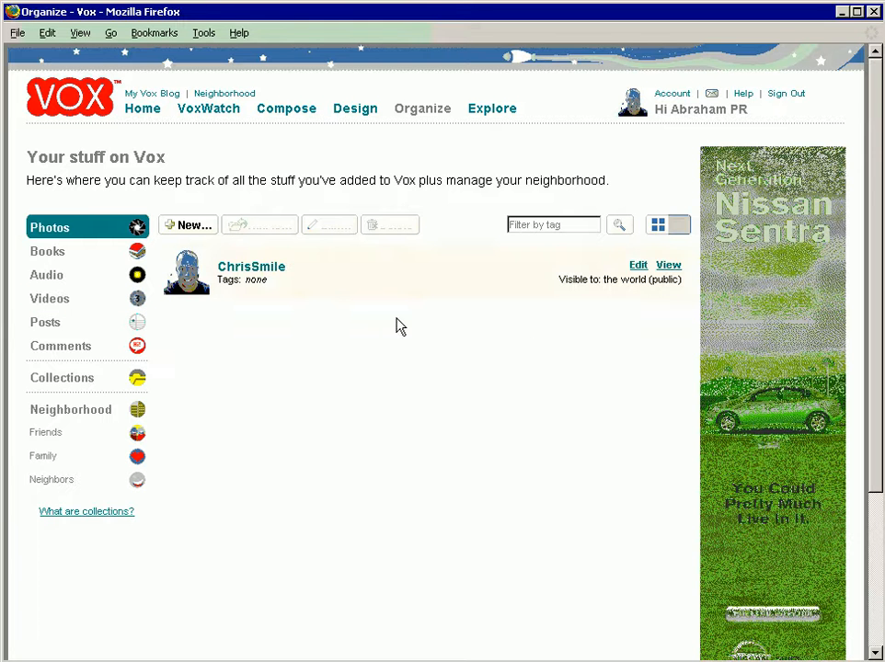
click(197, 227)
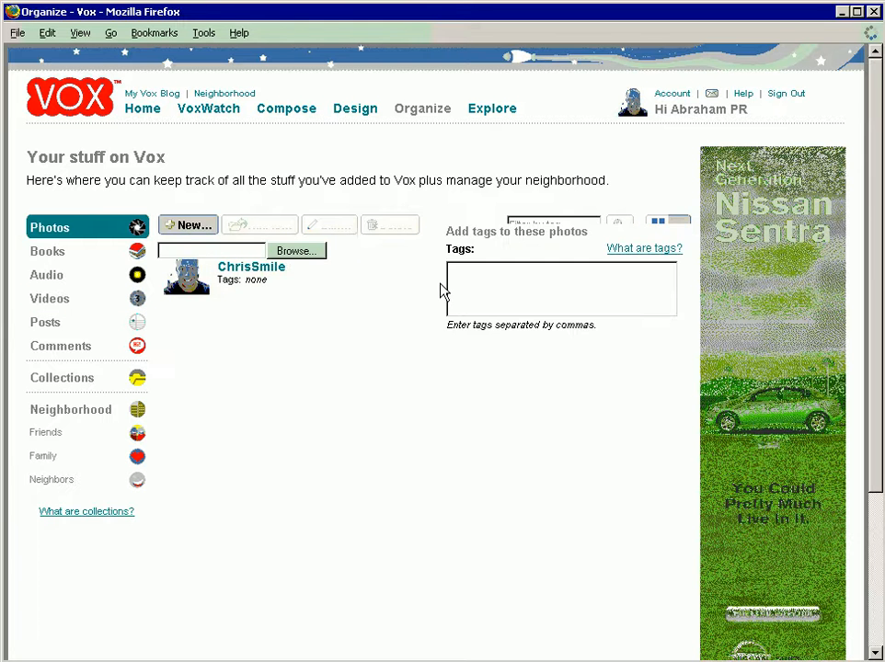
click(340, 204)
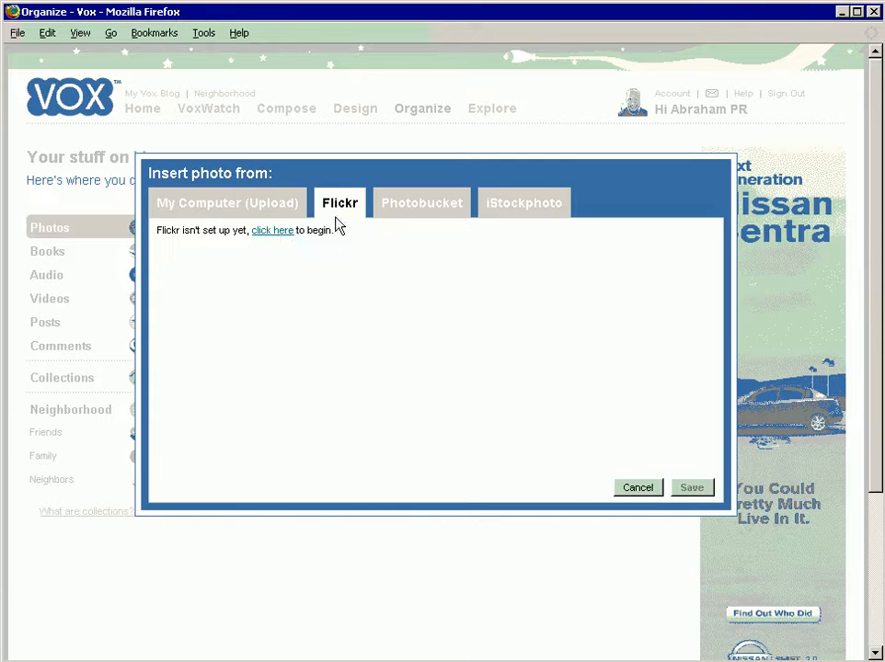
click(280, 230)
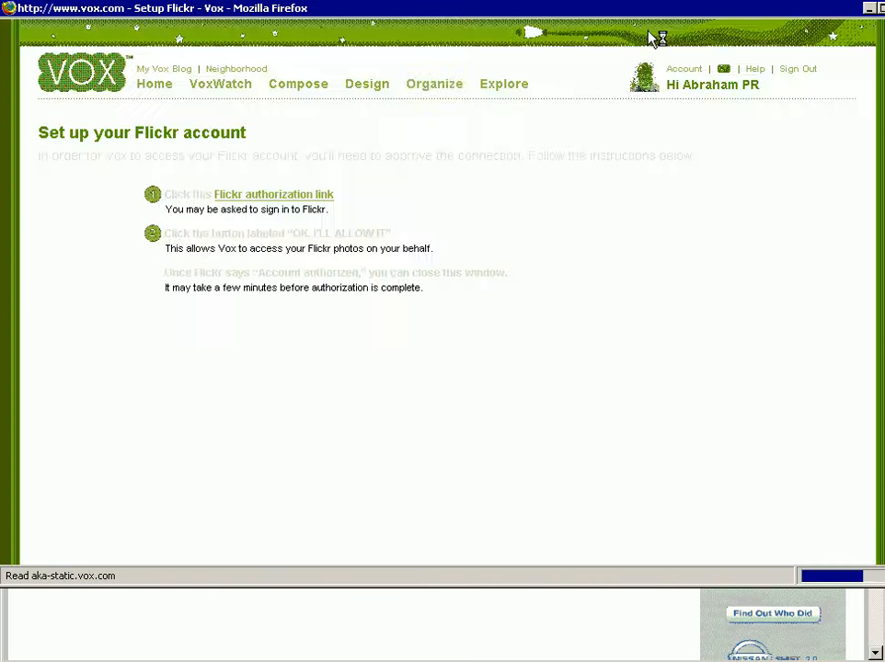
Step: Authorize Vox to access the Flickr account by signing in with the Yahoo! ID and password, and close the setup window
click(266, 201)
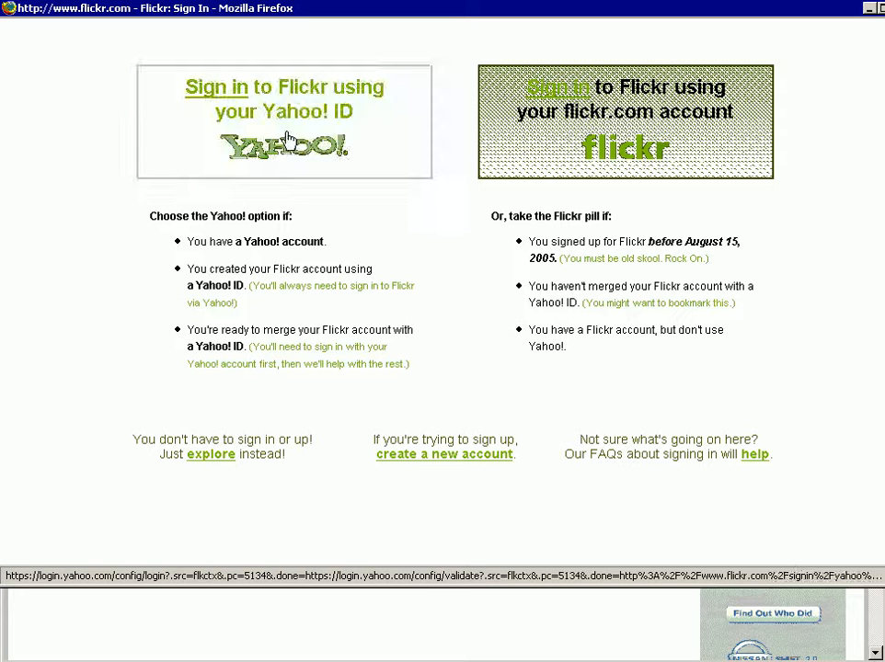
click(227, 109)
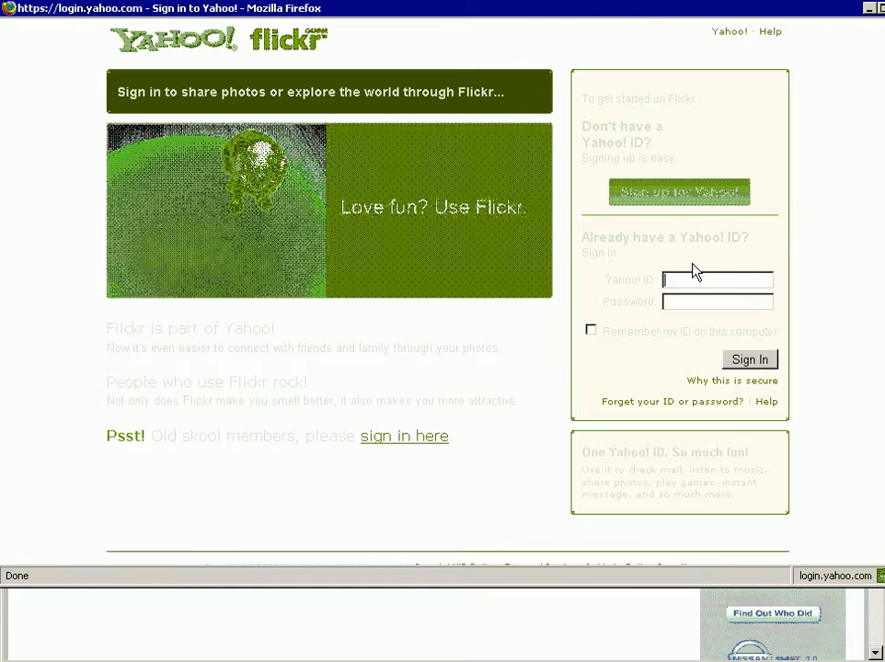
text(abraham)
click(591, 330)
click(749, 360)
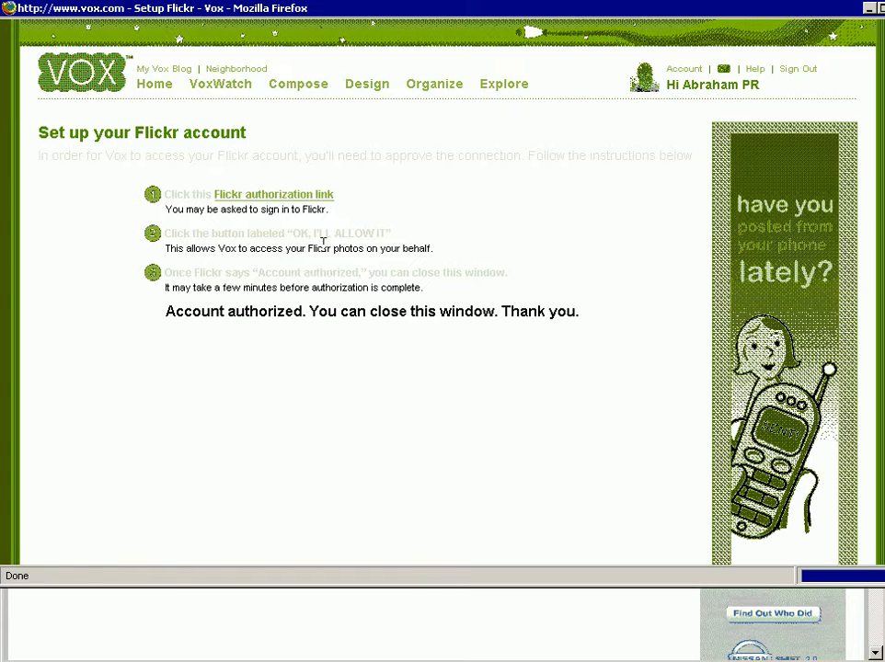
click(285, 196)
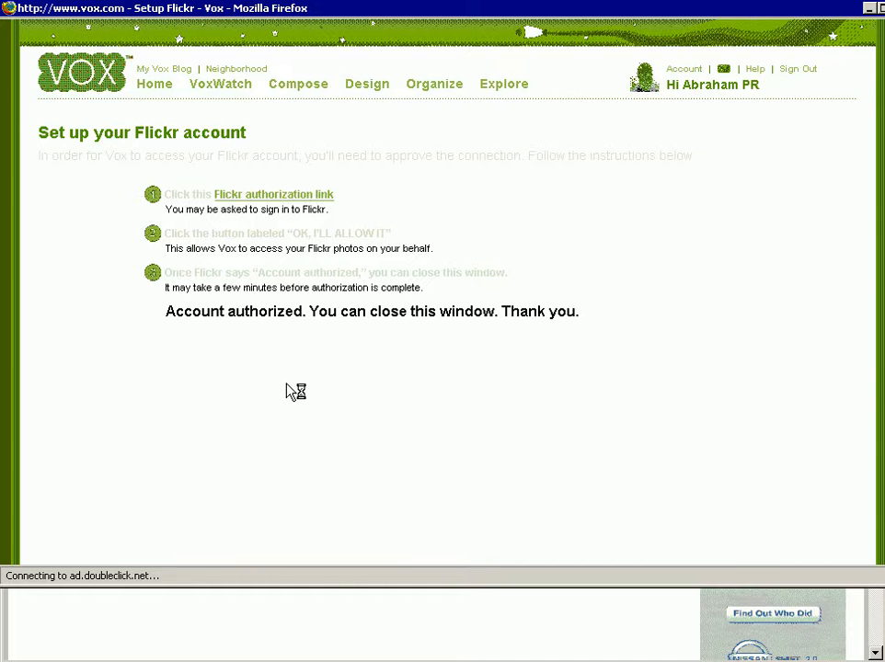
key(ctrl+w)
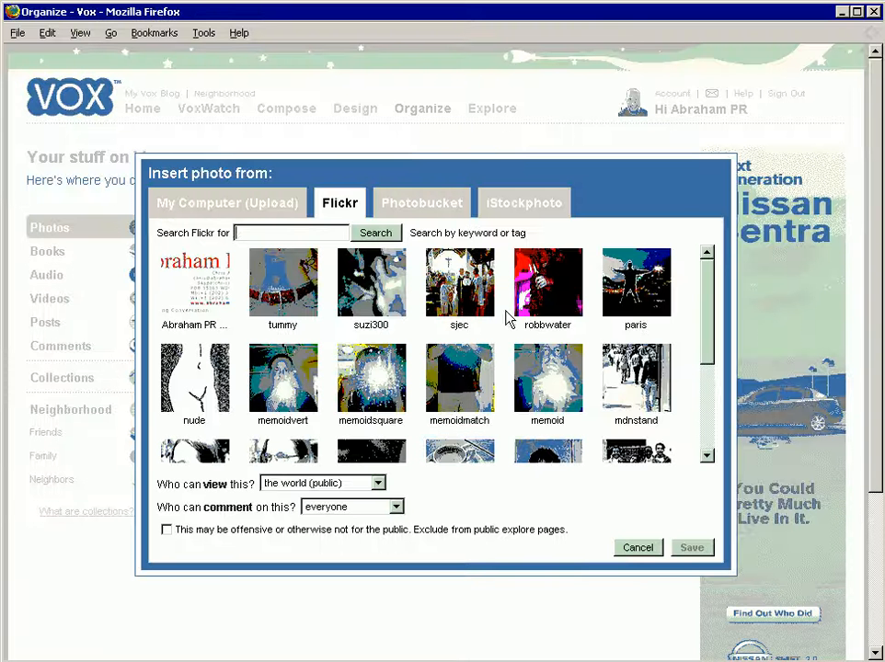
Step: Add the Flickr images "nude" and "espresso" to Photos, each viewable by the world (public)
click(202, 383)
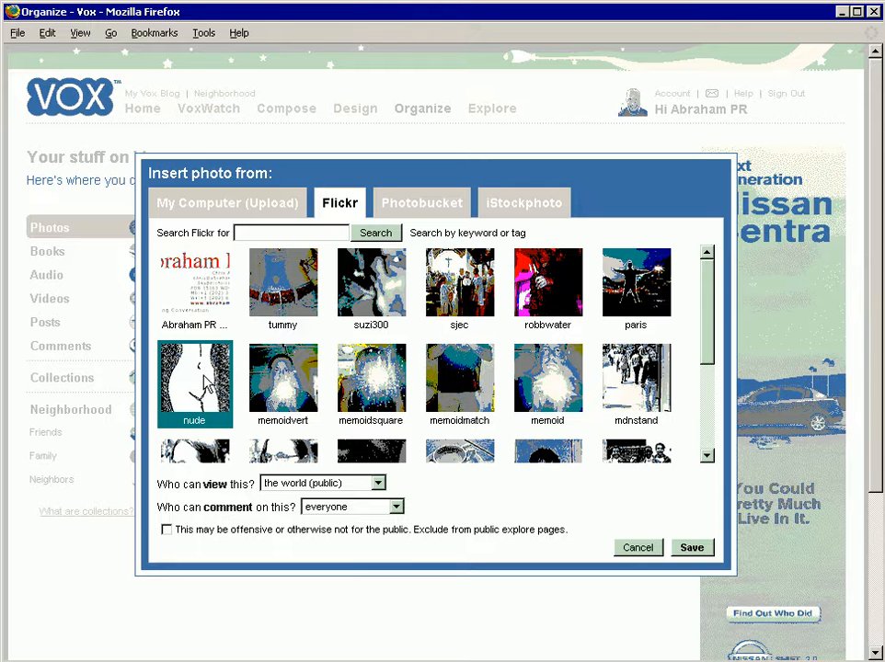
click(690, 547)
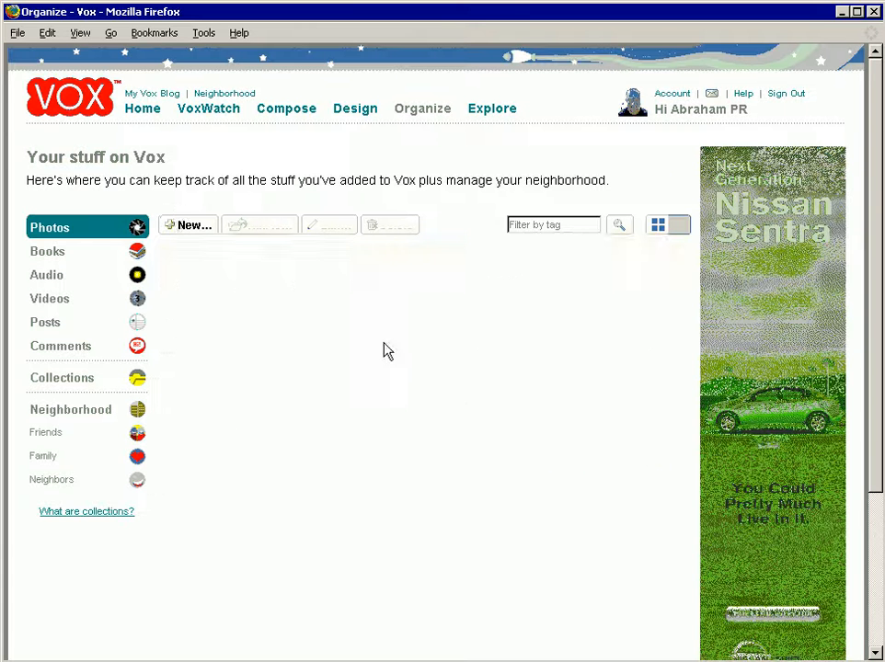
click(181, 223)
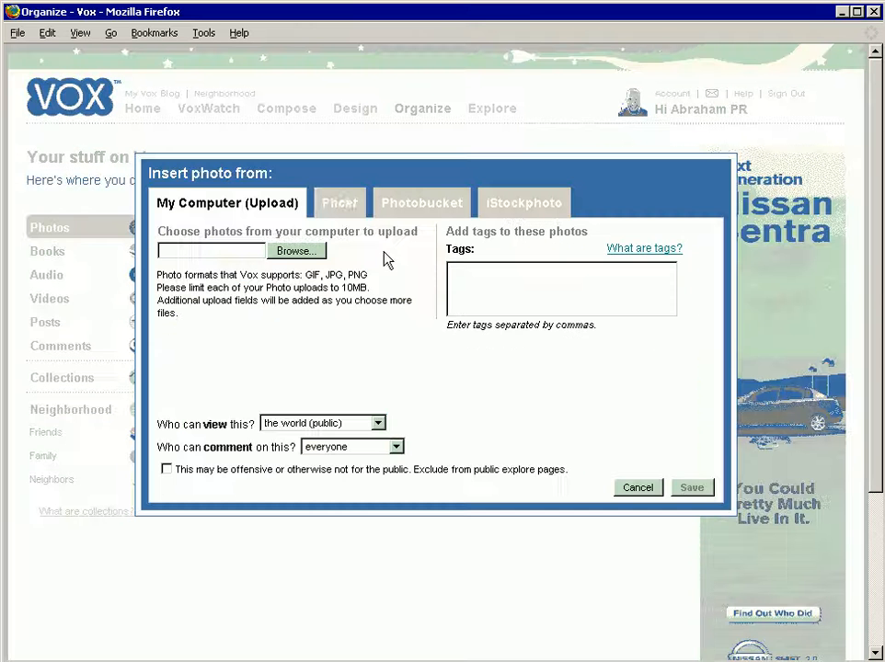
click(333, 206)
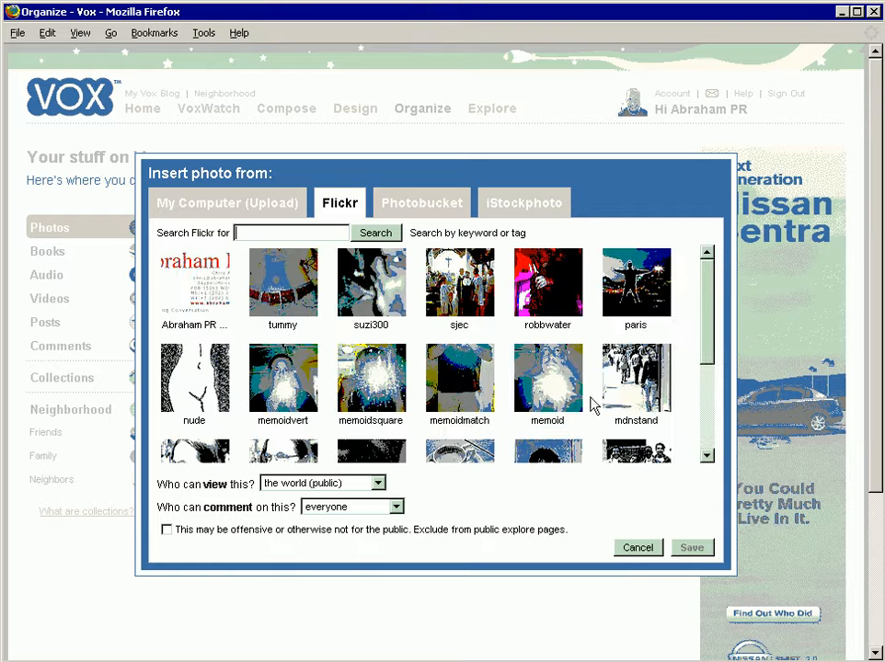
click(707, 422)
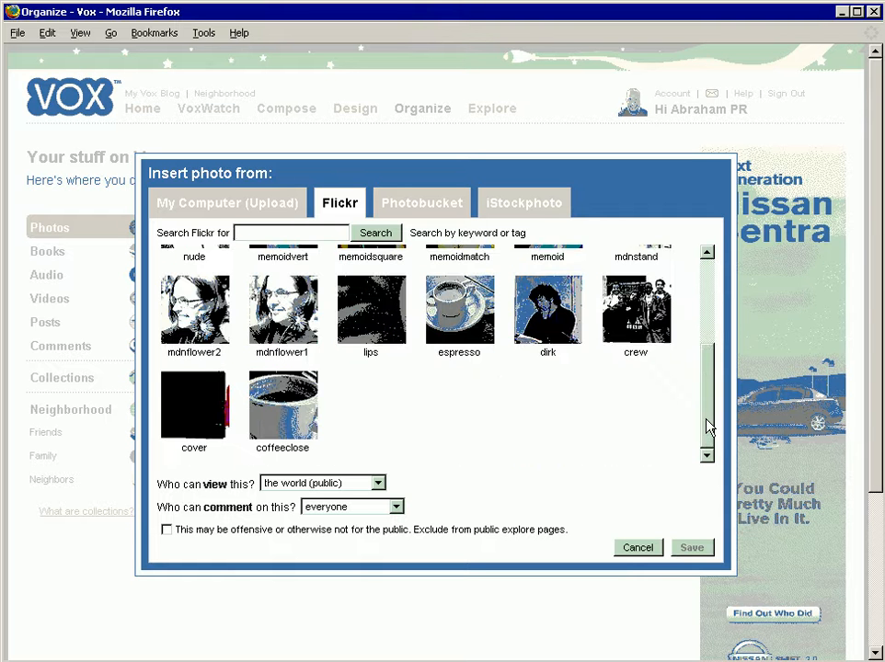
click(450, 336)
click(678, 546)
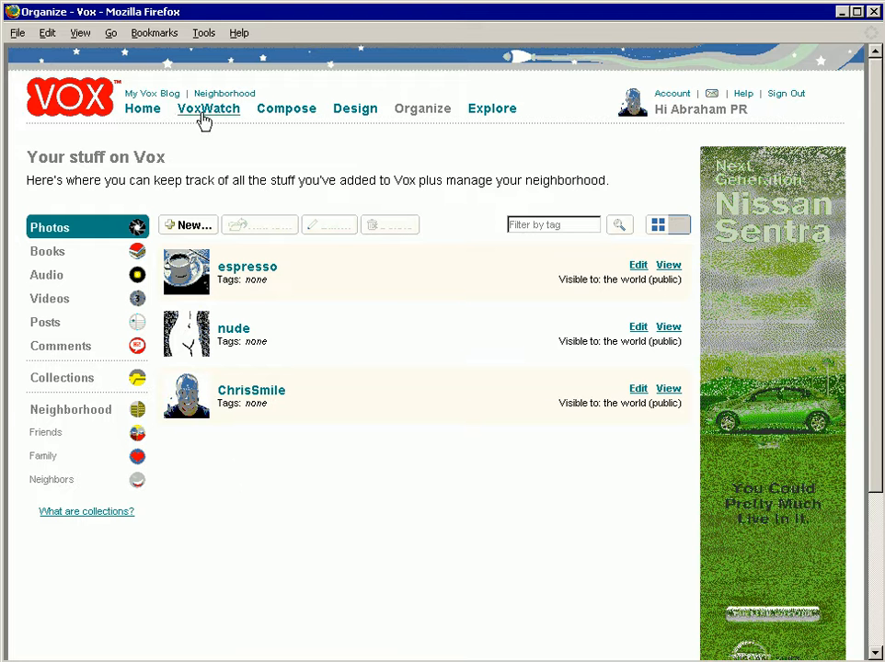
Step: Review the blog page's posts and its profile, photo, neighborhood, tag, video, audio and book sections, and return to the home page
click(143, 114)
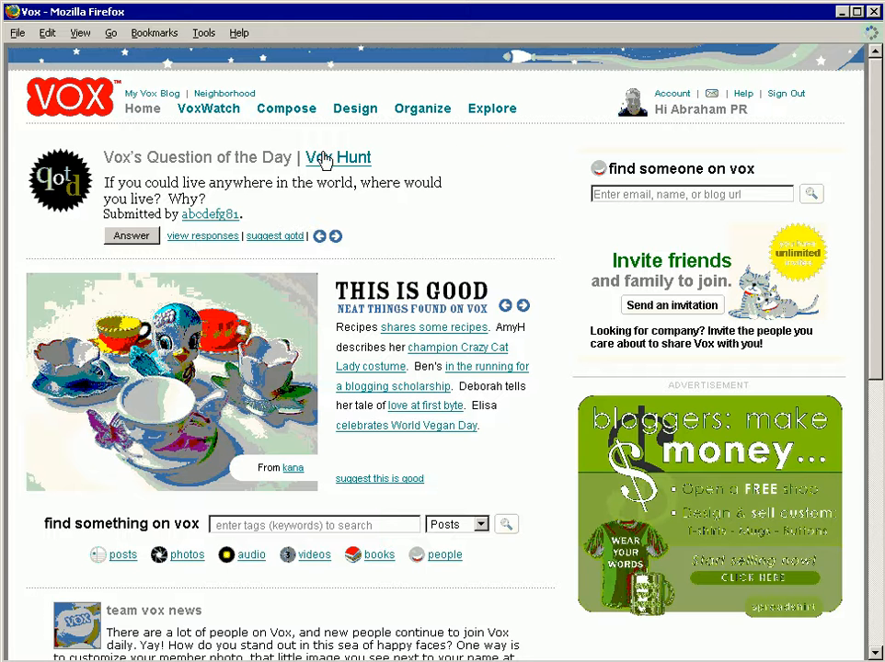
click(156, 93)
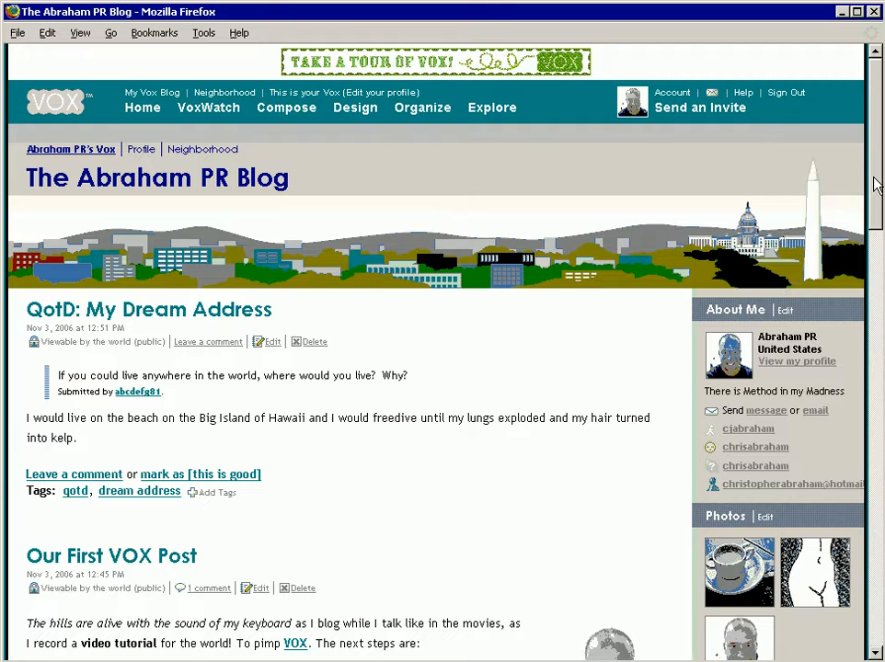
drag(875, 184, 881, 237)
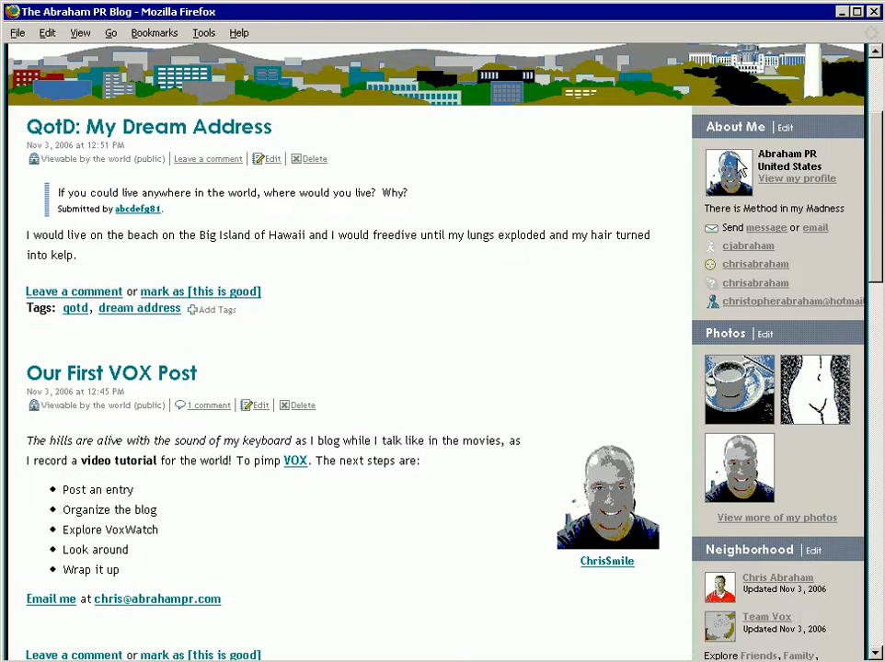
mouse_move(733, 188)
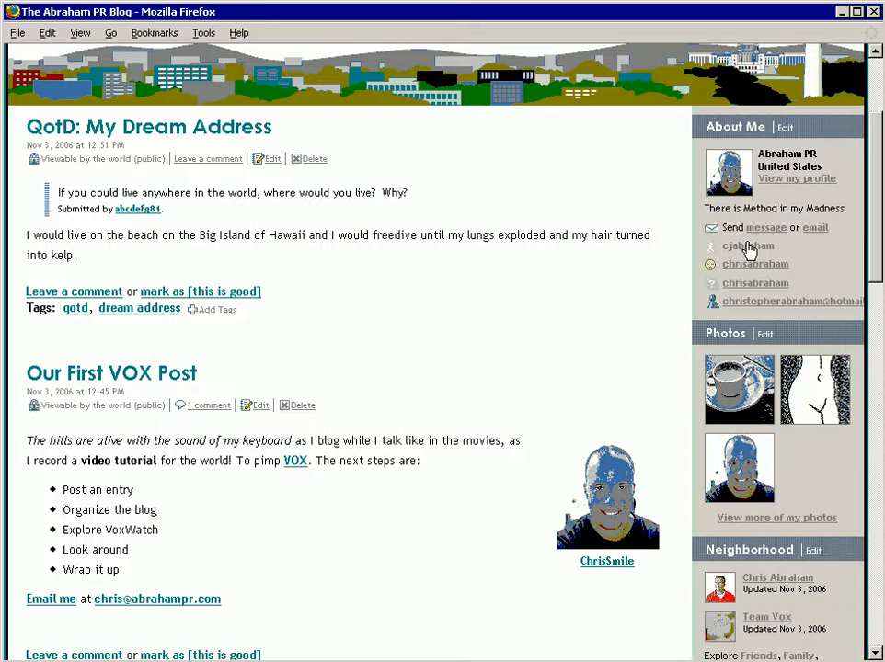
drag(875, 282, 881, 320)
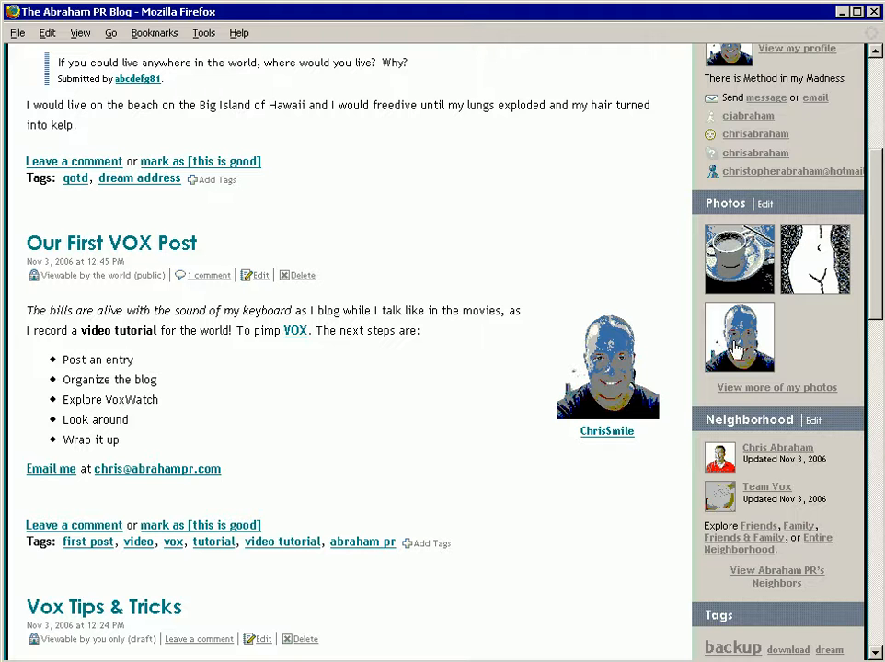
drag(875, 308, 883, 360)
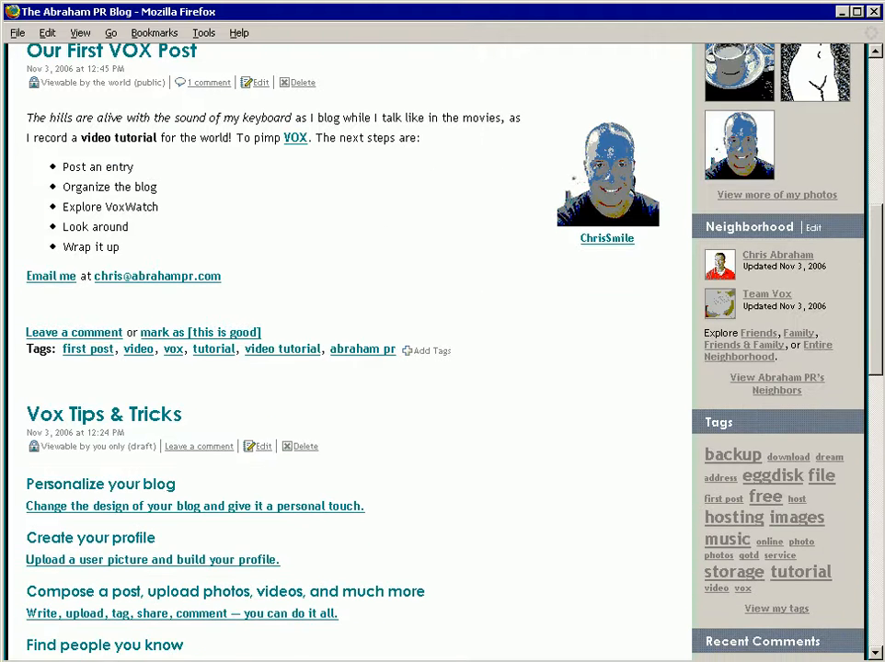
drag(883, 374, 881, 537)
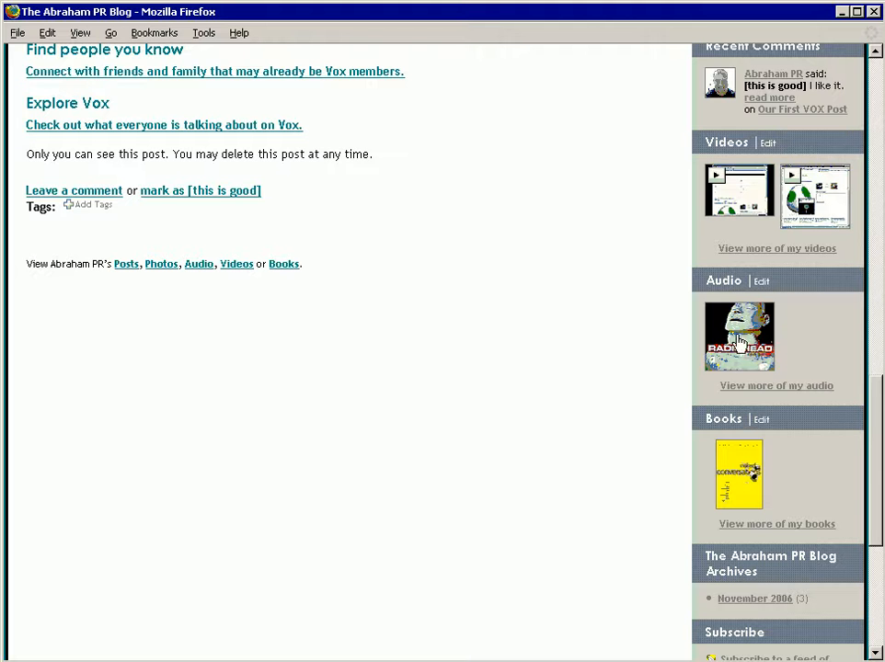
drag(880, 428, 814, 92)
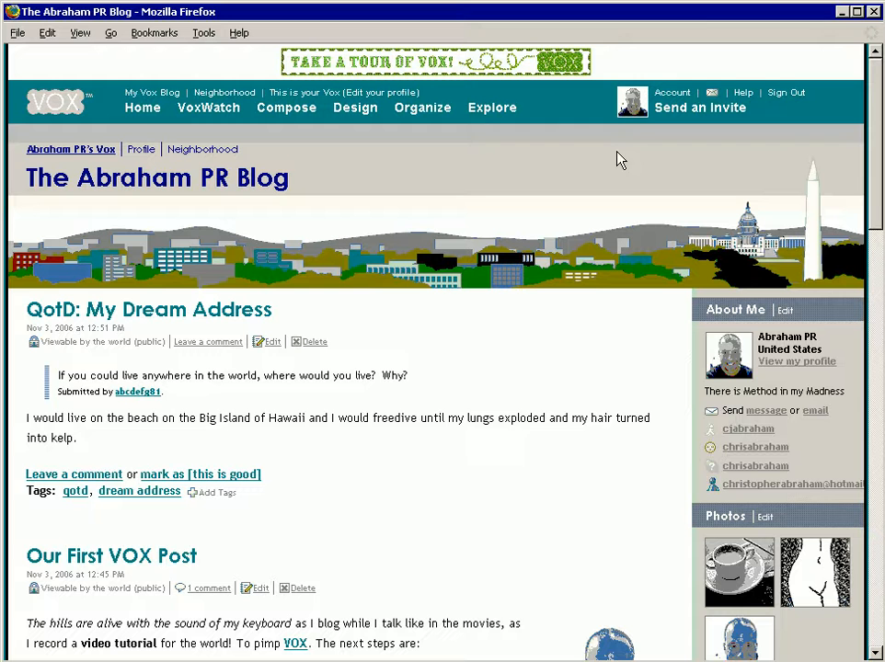
click(143, 108)
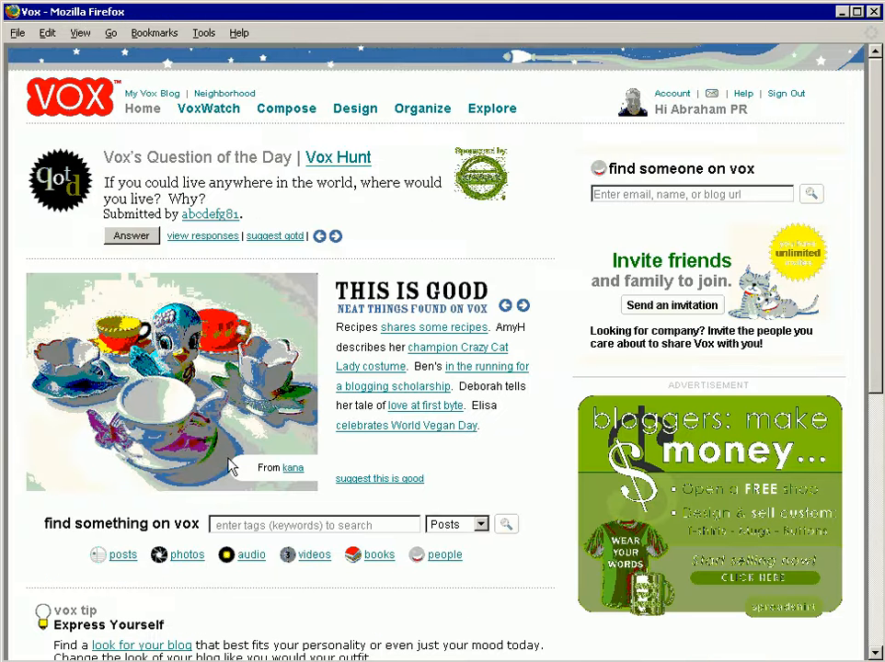
Step: Compose a new post titled "Yet Another Pithy Witty Contrived Dull Post"
click(271, 108)
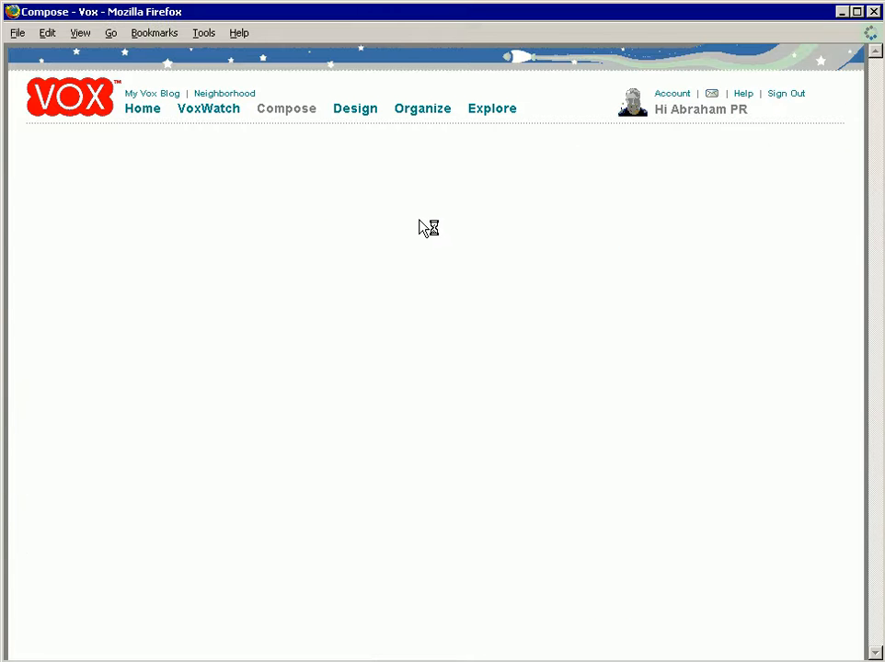
click(360, 160)
text(Yet)
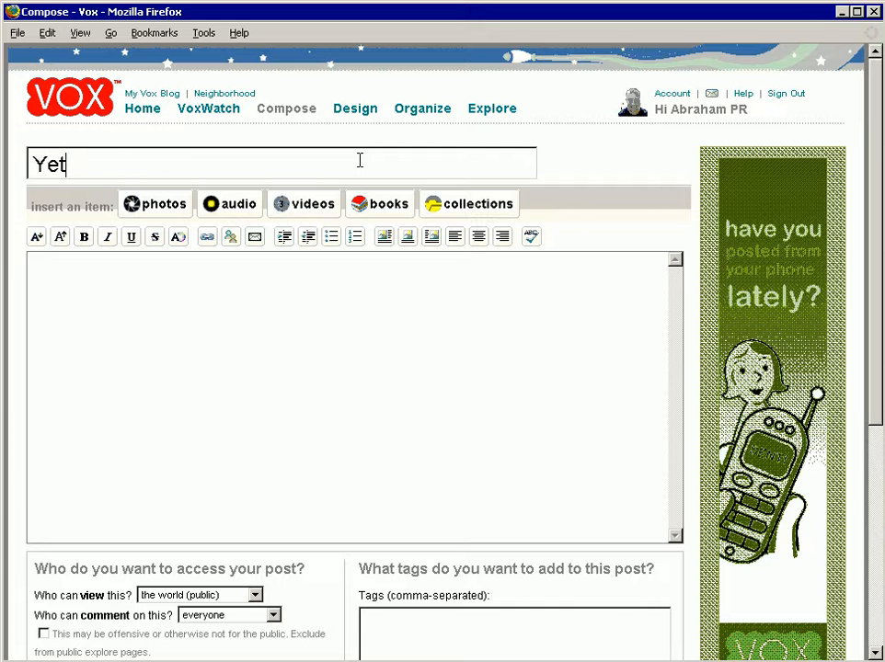
text( Another P)
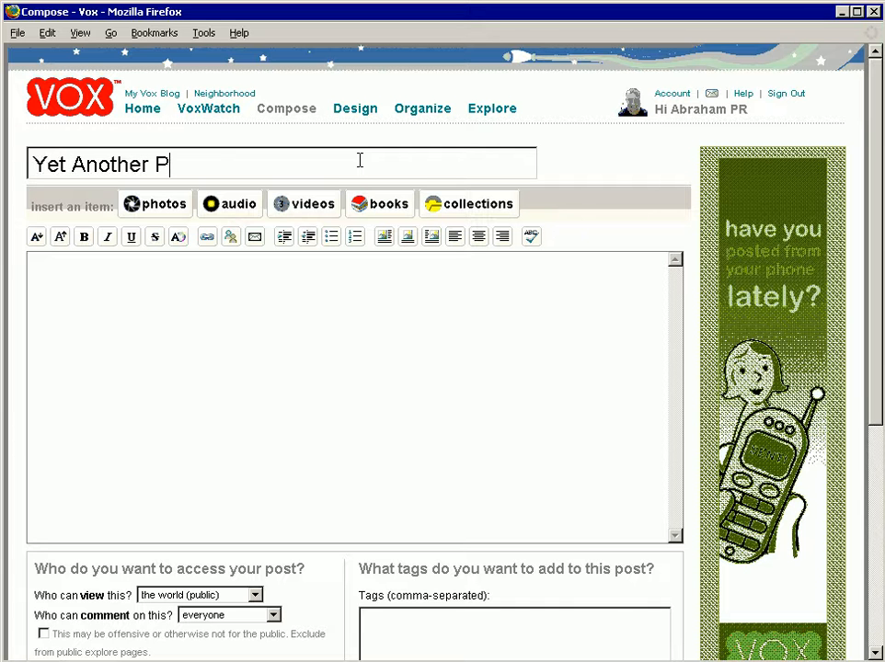
text(ithy Witt)
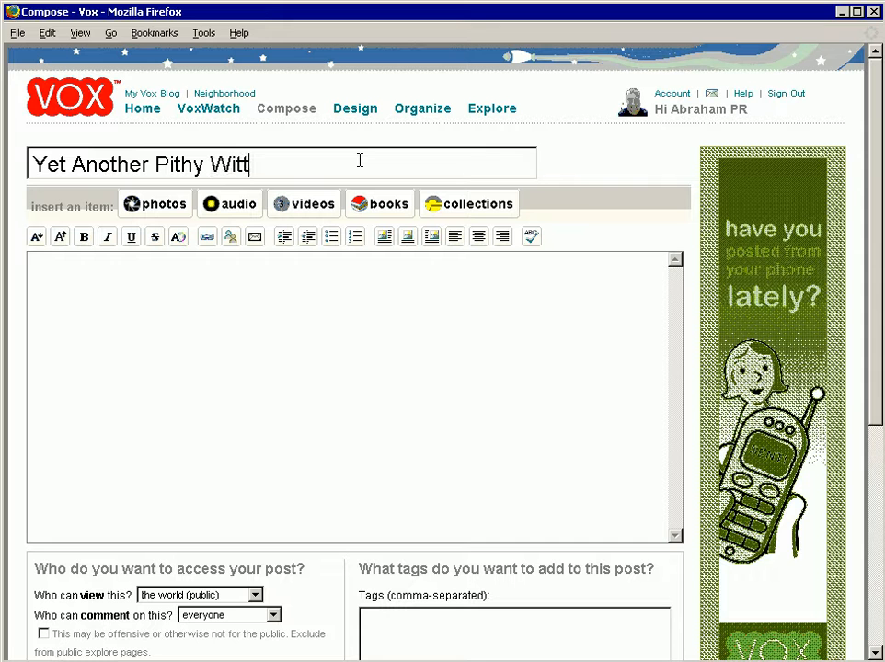
text(t)
key(BackSpace)
text(y Contrived Dul)
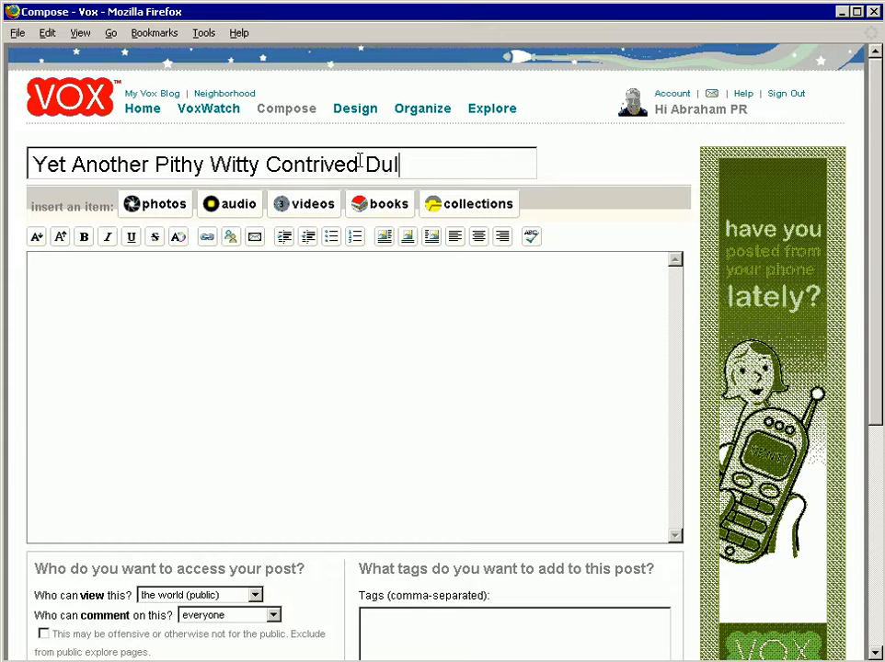
text(l Post)
key(Tab)
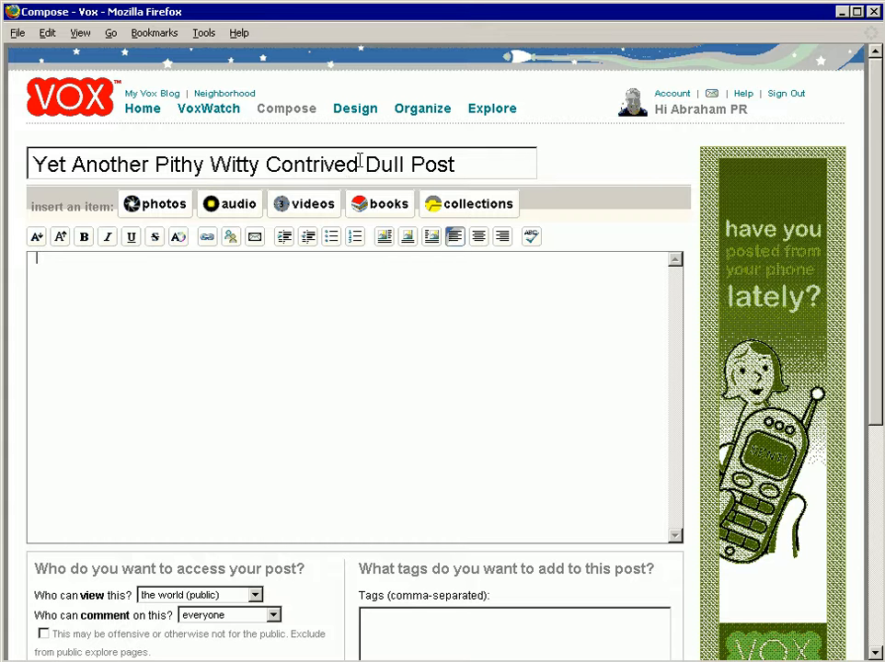
Step: Write the post body "This is the last post I will post because I am at the end of the Online VOX video tutorial d'amour"
text(This is the last post)
text( I will post tecause I am at the end of the )
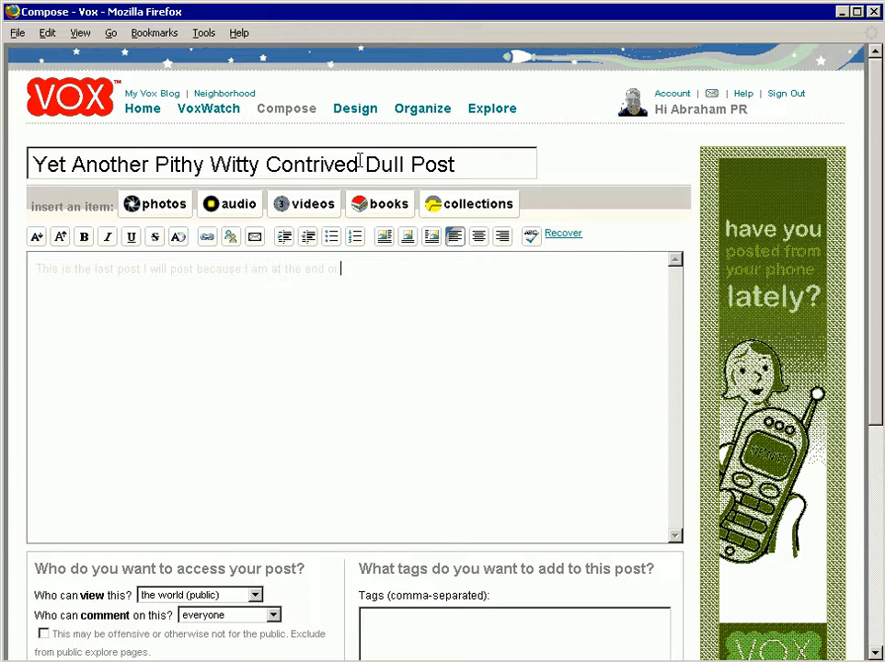
text(Online)
text( Vox)
text(toria)
text(l!)
text(mou)
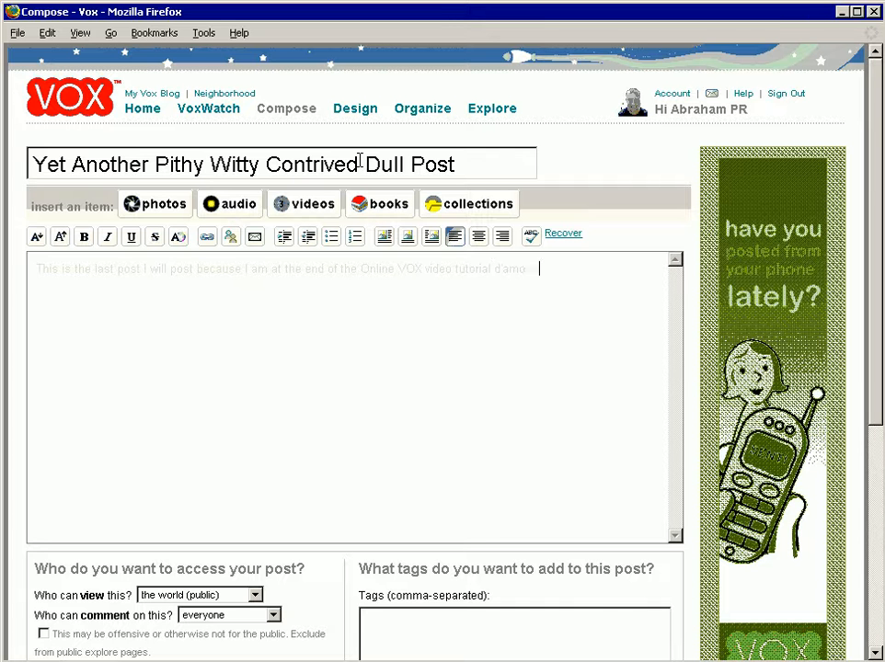
Step: Italicize "d'amour" in the post body and end the sentence with a period
key(shift+Left)
key(shift+Left)
key(shift+Left)
key(shift+Left)
key(shift+Left)
key(shift+Left)
key(shift+Left)
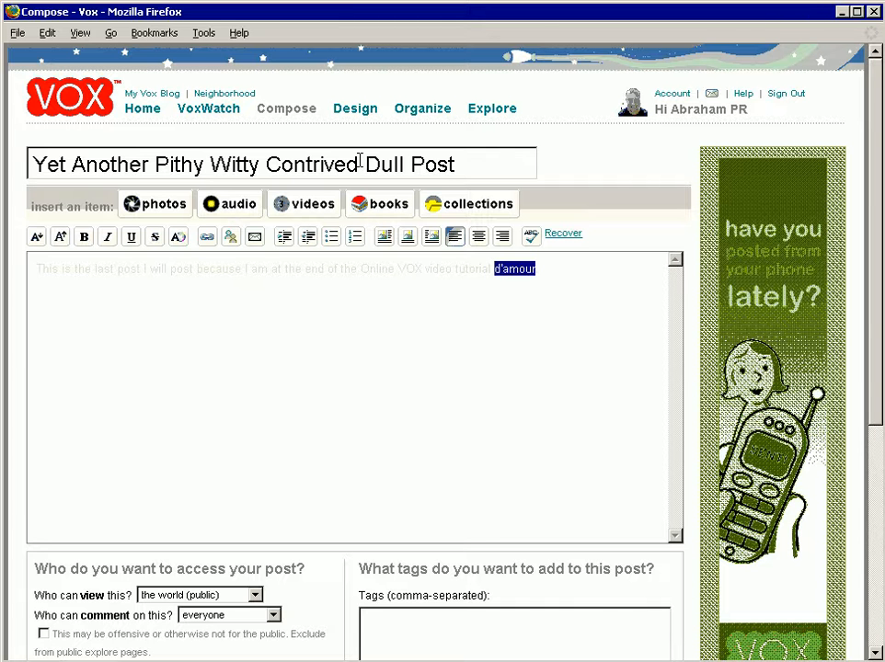
click(582, 273)
drag(875, 278, 875, 377)
double_click(406, 148)
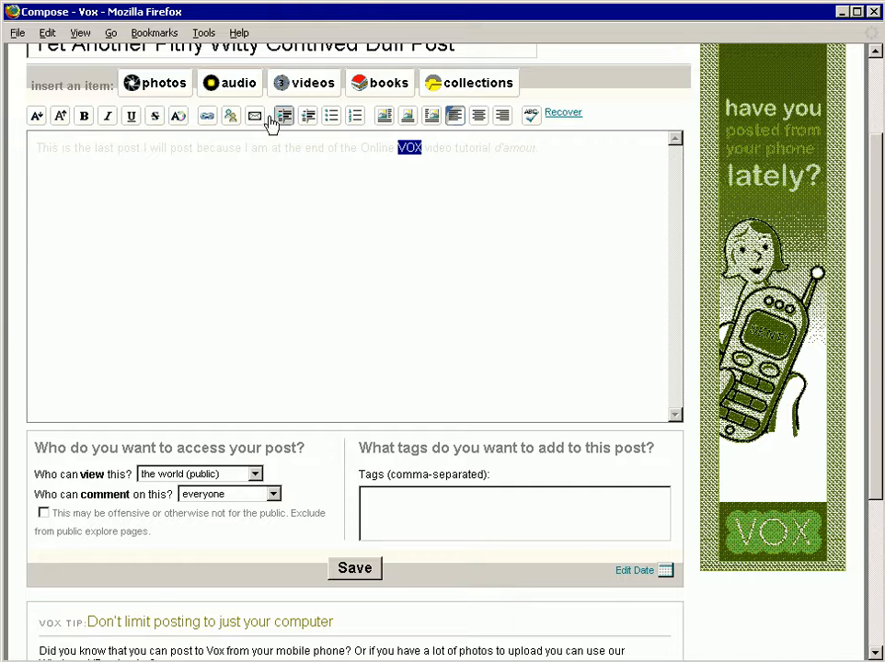
click(207, 115)
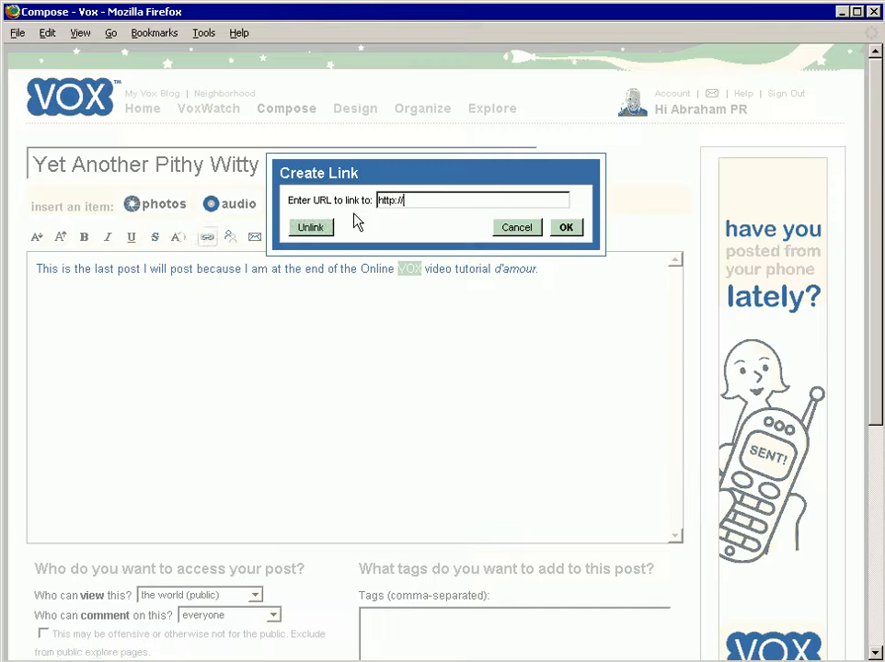
click(451, 203)
text(www)
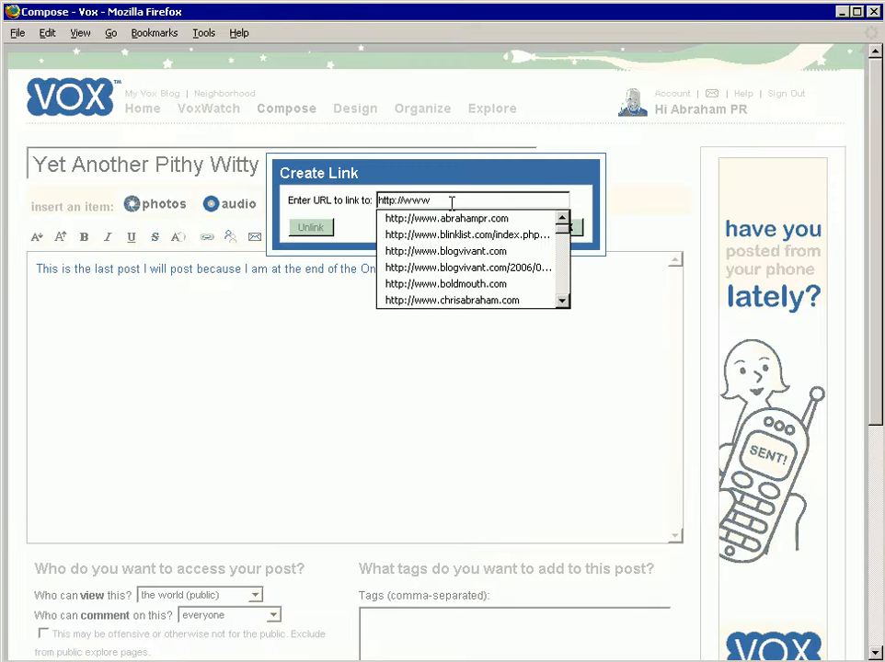
text(.vox.com)
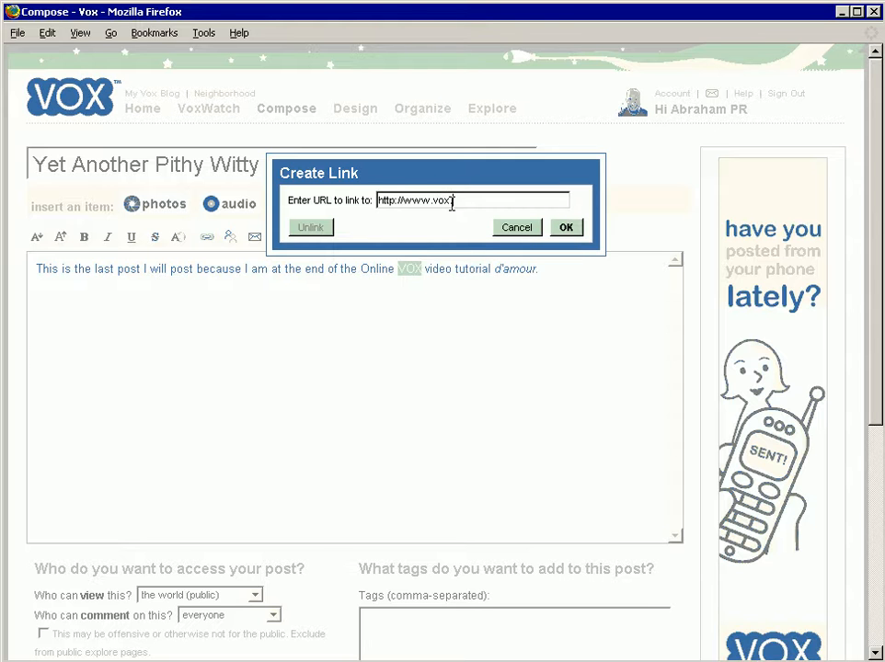
key(Return)
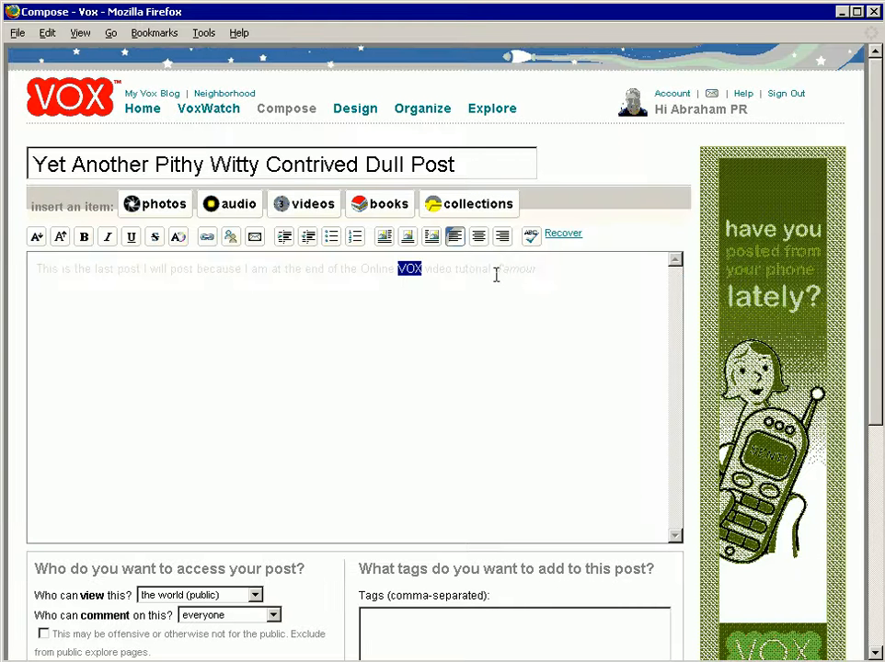
Step: Add a second paragraph "Don't forget to visit Applied Blogging", followed by the blogger's full name and "and Abraham PR"
click(580, 280)
text(Don't forget to visit )
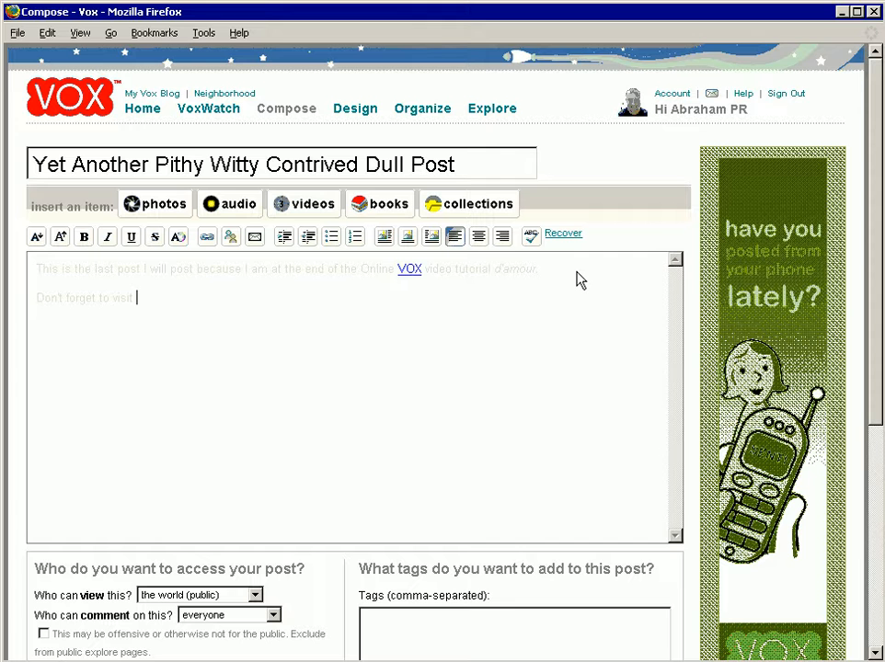
text(pplied Blogg)
text(ing, I, C)
text(hris Abaraham)
text(, and)
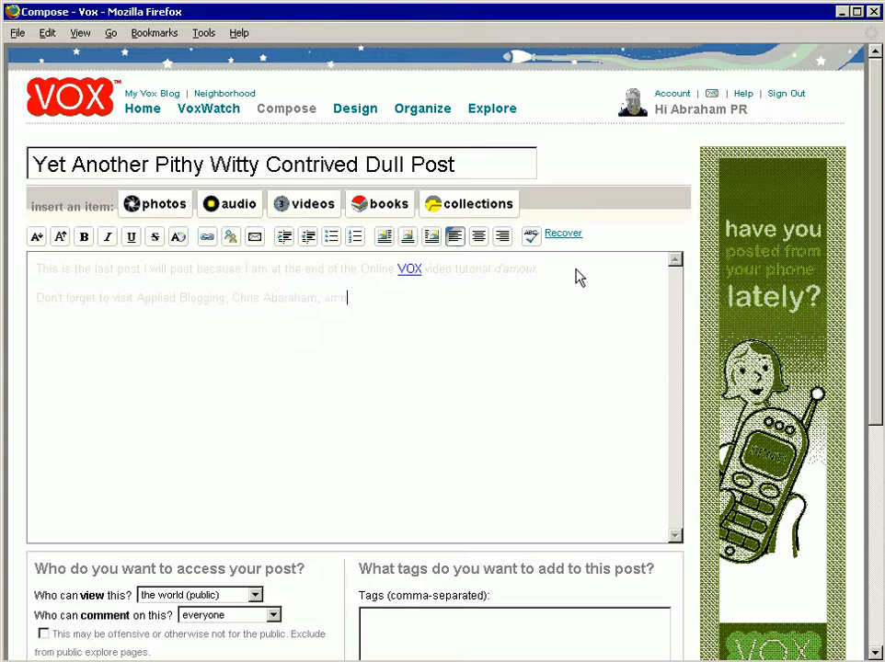
text( Abraham PR)
double_click(138, 297)
drag(207, 295, 225, 297)
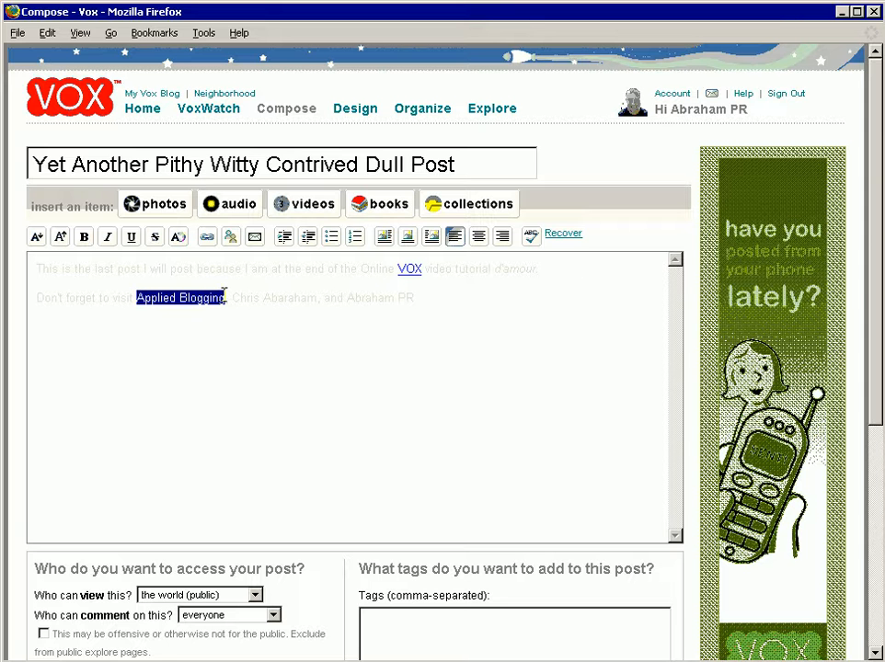
click(208, 238)
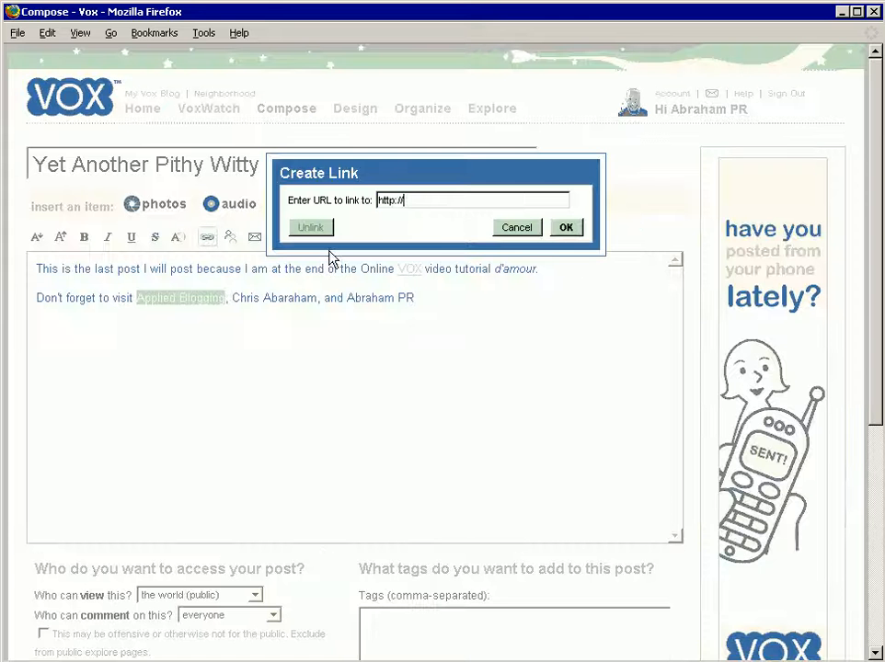
text(http://w)
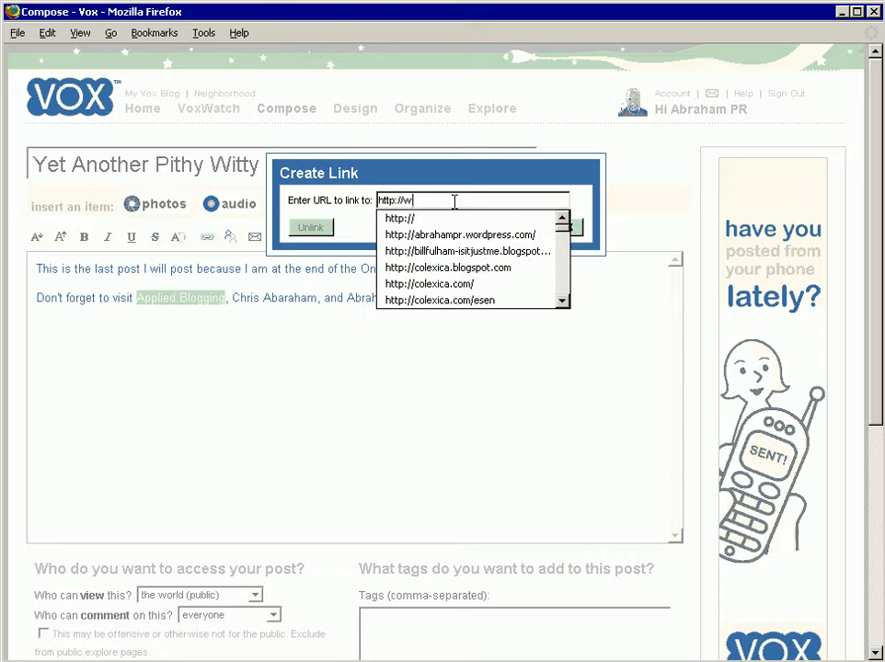
text(ww.appl)
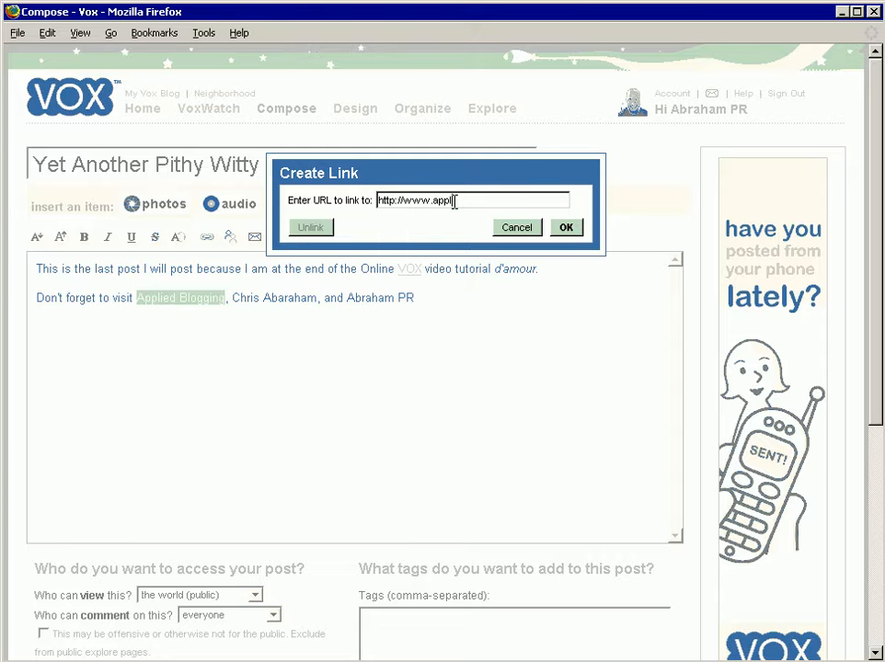
text(iedblogging.org)
click(563, 227)
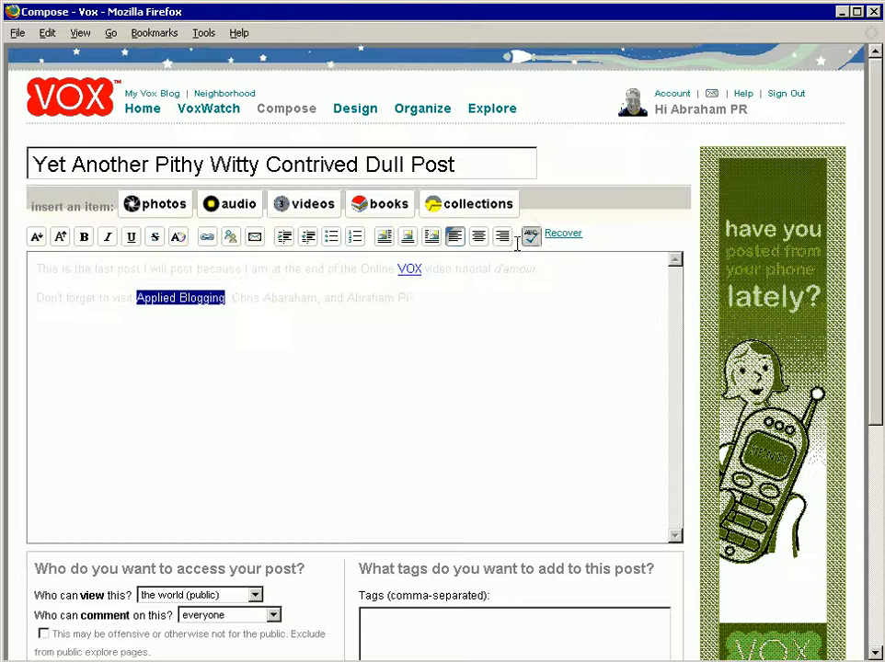
Step: Link the blogger's name in the second paragraph to the blogger's personal website
drag(231, 297, 316, 298)
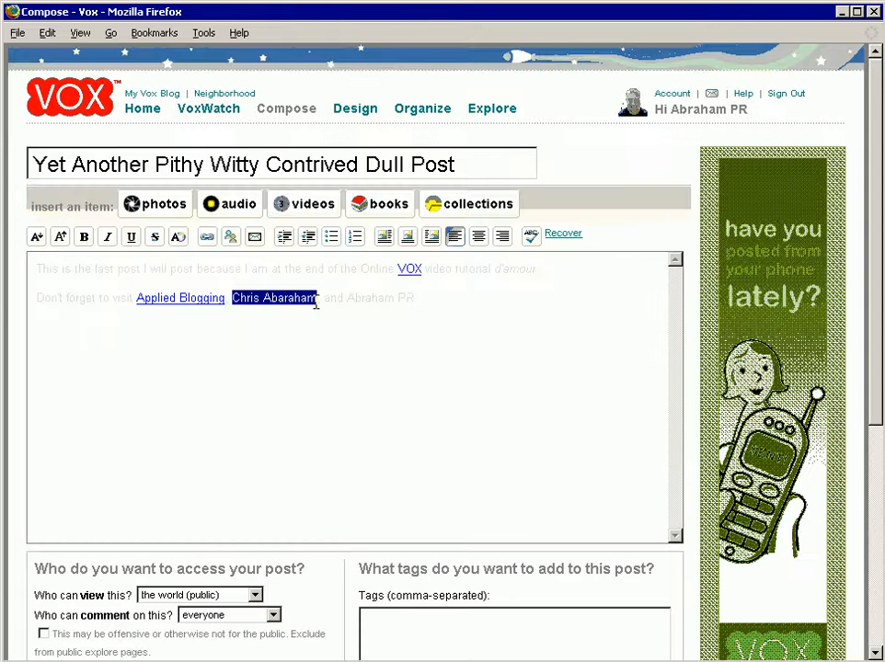
click(208, 236)
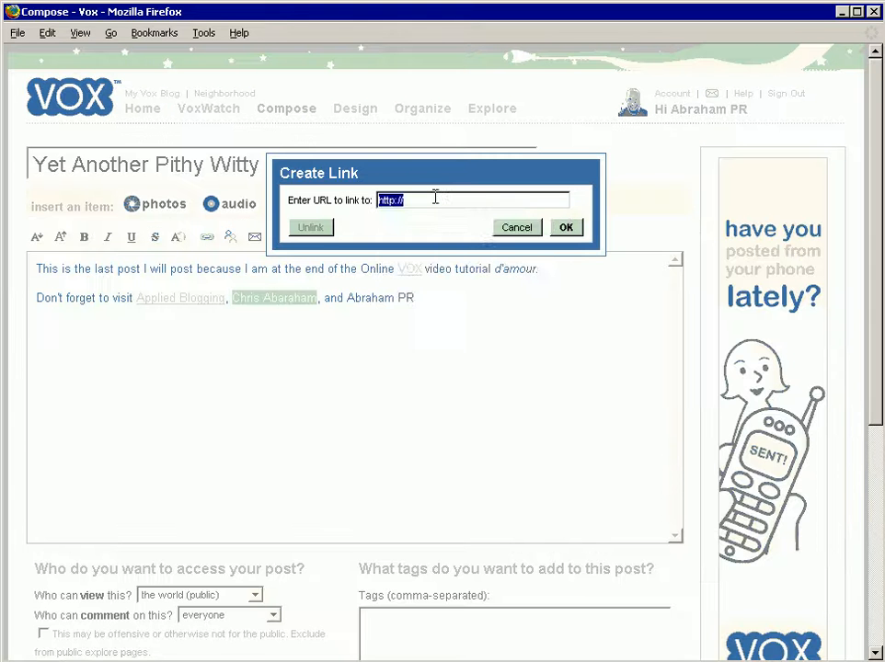
click(443, 201)
text(www.chrisabraham.co)
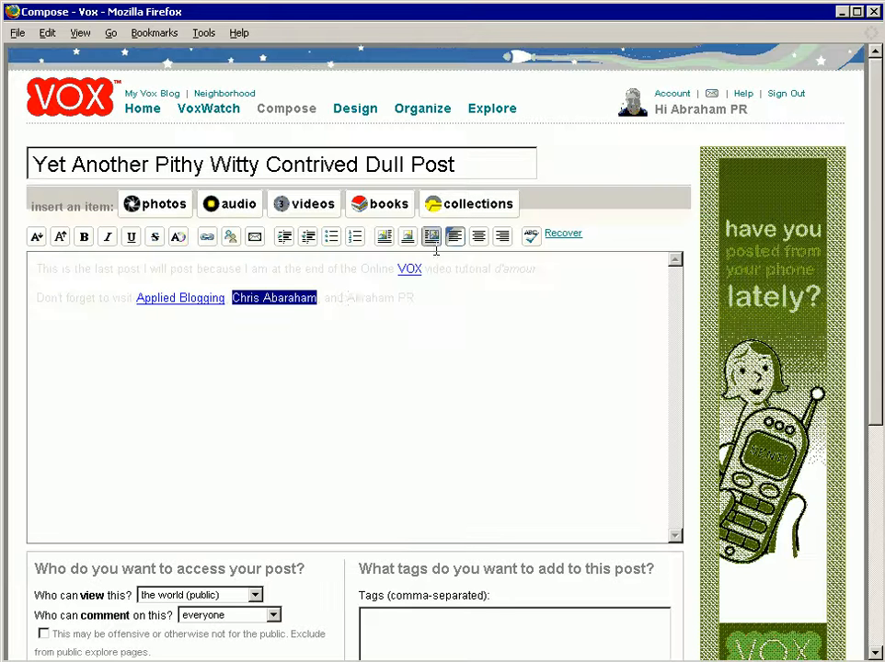
drag(347, 299, 415, 302)
click(208, 237)
text(http://www.a)
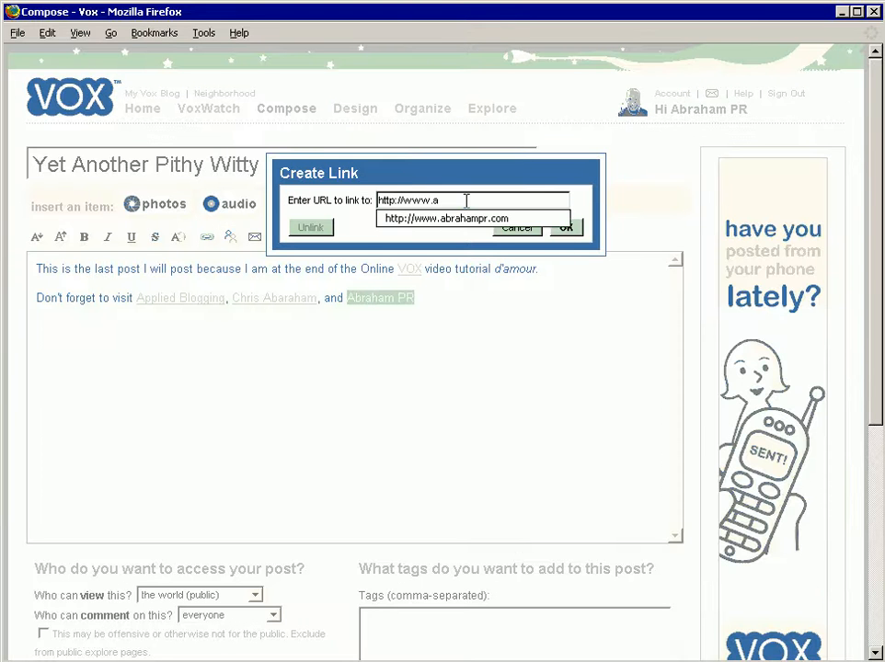
click(464, 218)
click(563, 228)
Step: Enlarge the text of the "Don't forget to visit" paragraph and tighten the gap above it
triple_click(504, 306)
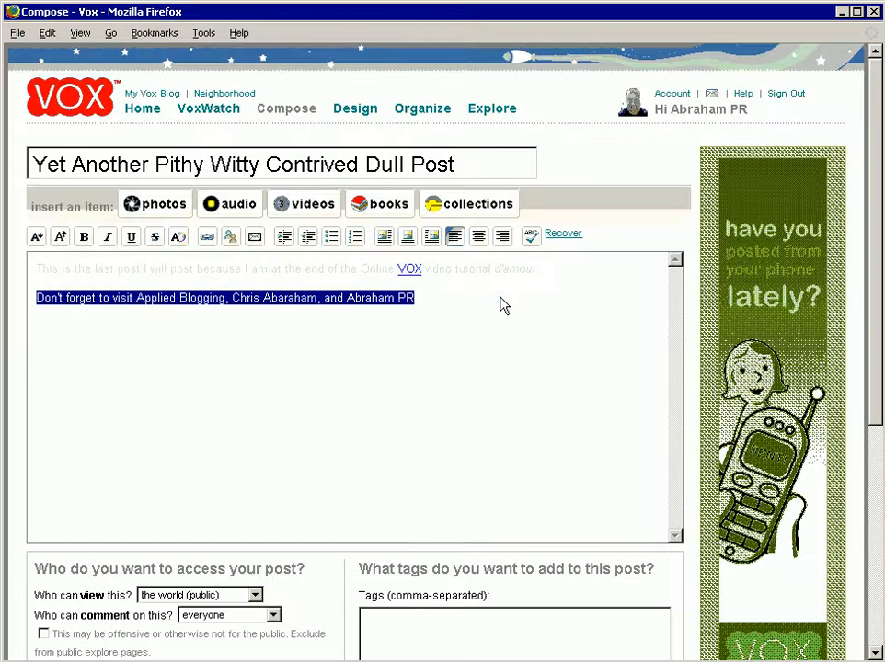
click(60, 236)
click(61, 237)
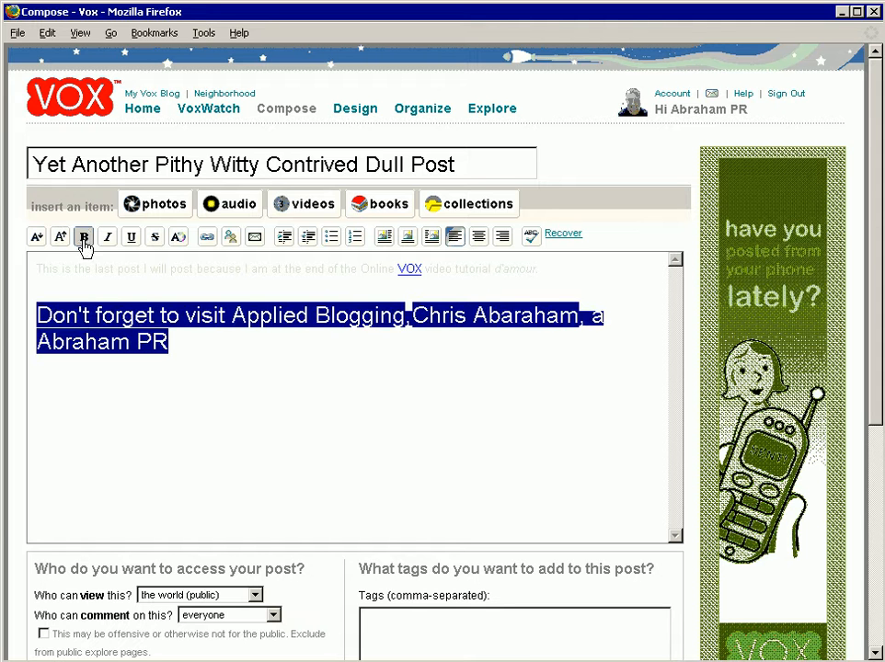
click(254, 375)
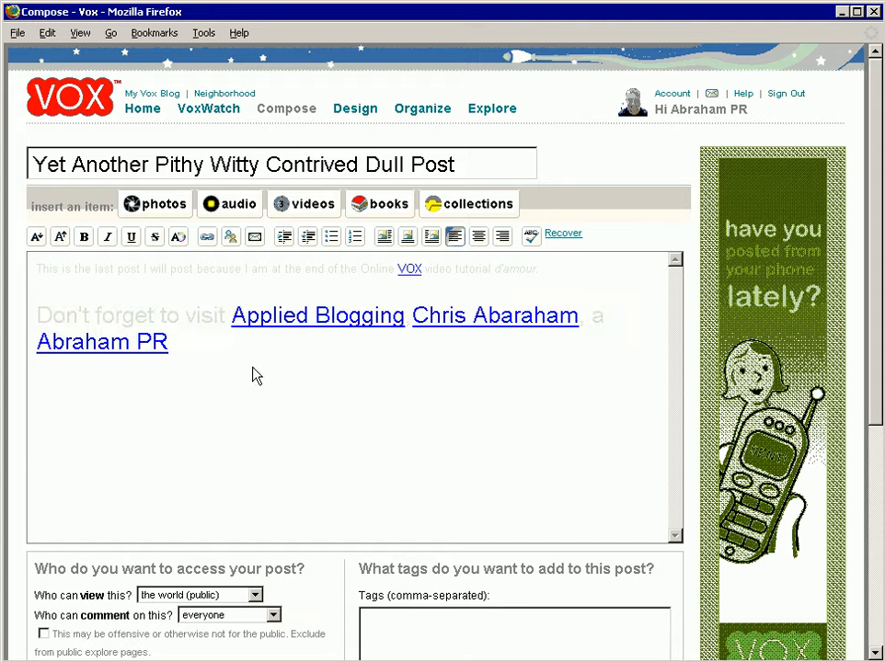
key(Delete)
key(Return)
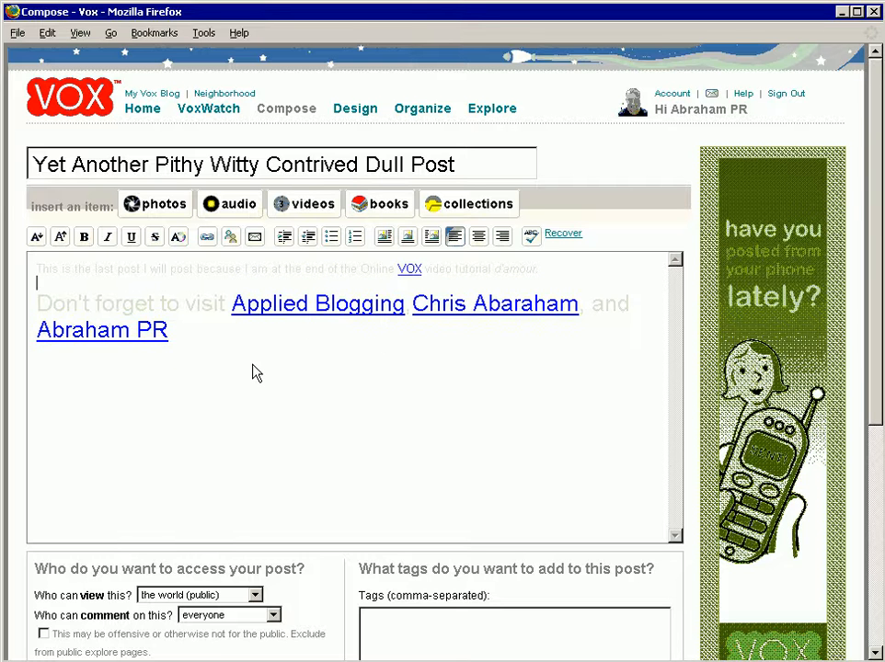
Step: Indent the whole "Don't forget to visit" paragraph
key(shift+Down)
key(shift+Down)
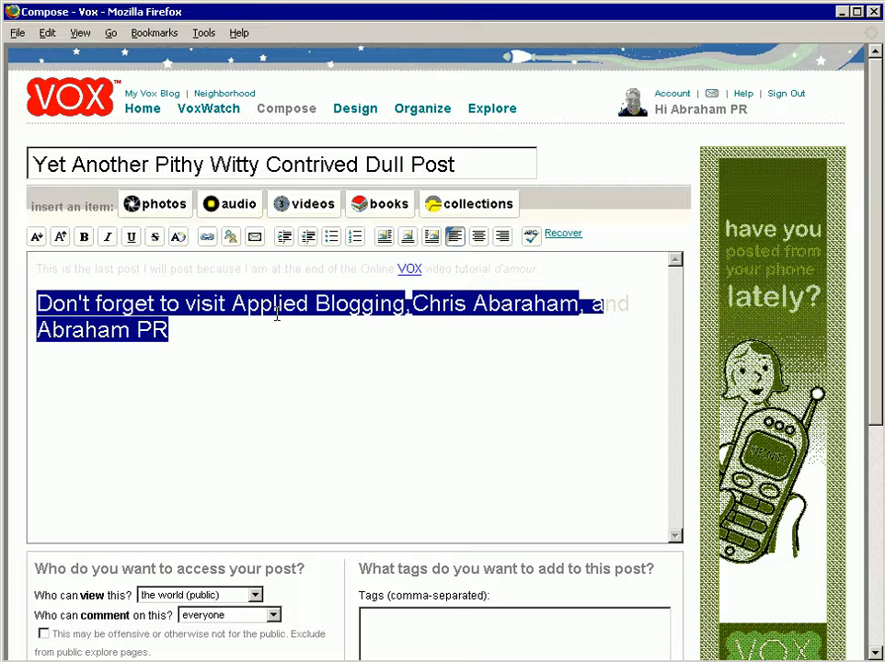
click(284, 236)
click(304, 355)
Step: Copy the three linked names from the second paragraph into the post's tags and remove the word "and"
scroll(303, 322, down, 2)
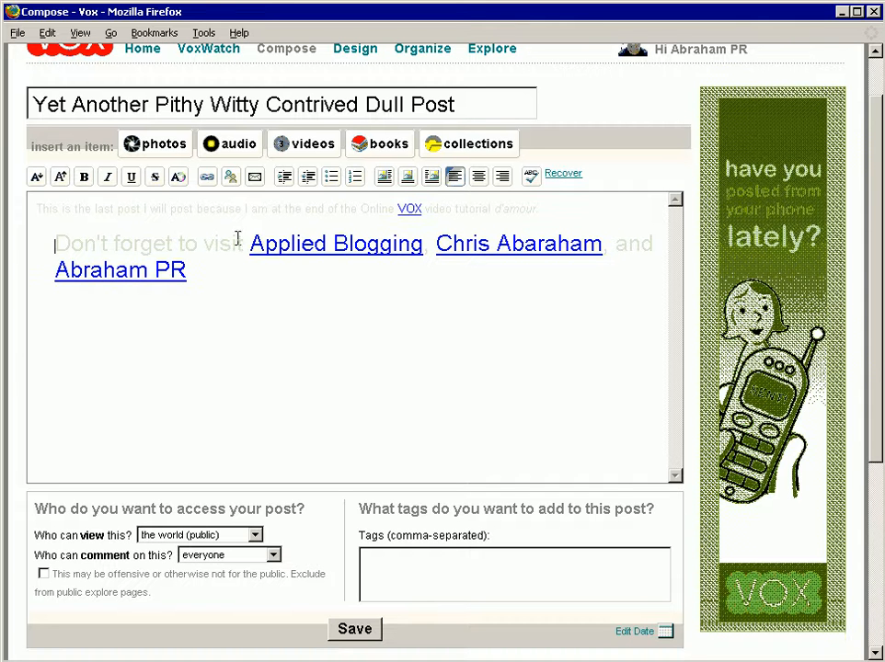
drag(248, 242, 259, 272)
key(ctrl+c)
click(403, 579)
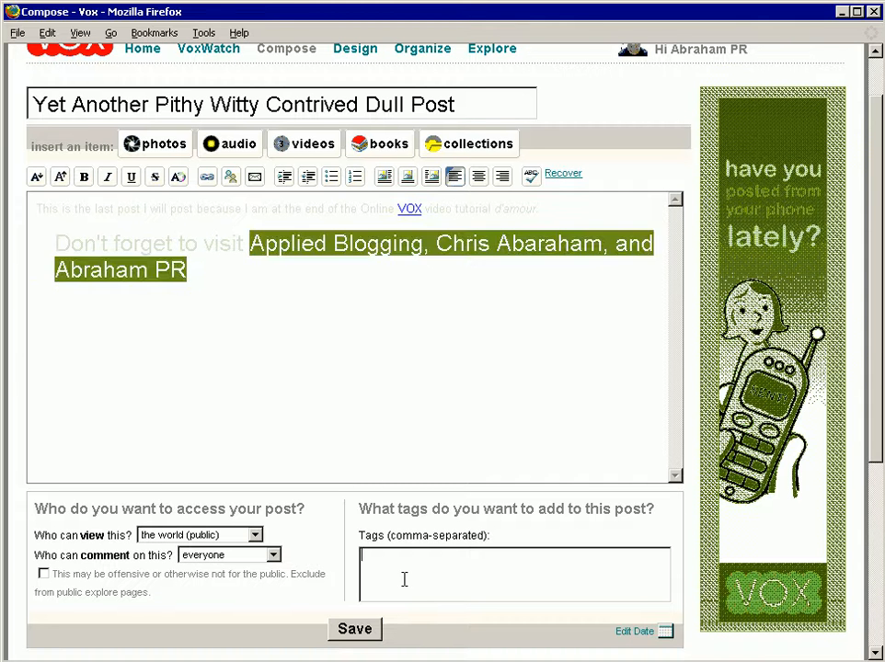
key(ctrl+v)
key(Left)
key(Left)
key(Left)
key(Left)
key(Left)
key(Left)
key(Left)
key(Left)
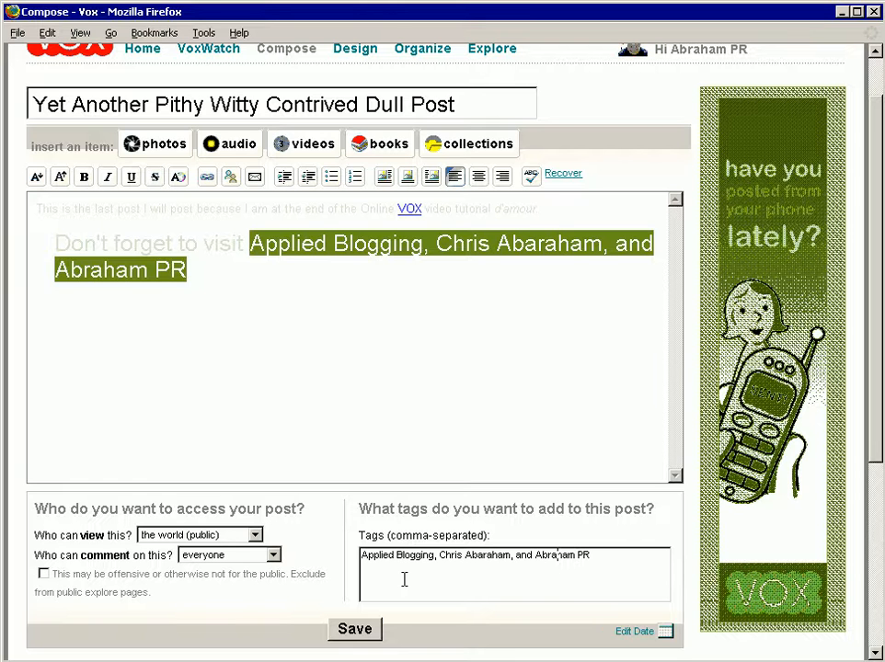
key(Left)
key(Left)
key(Left)
key(shift+Left)
key(shift+Left)
key(shift+Left)
key(BackSpace)
Step: Save the post and open it on the blog
click(354, 629)
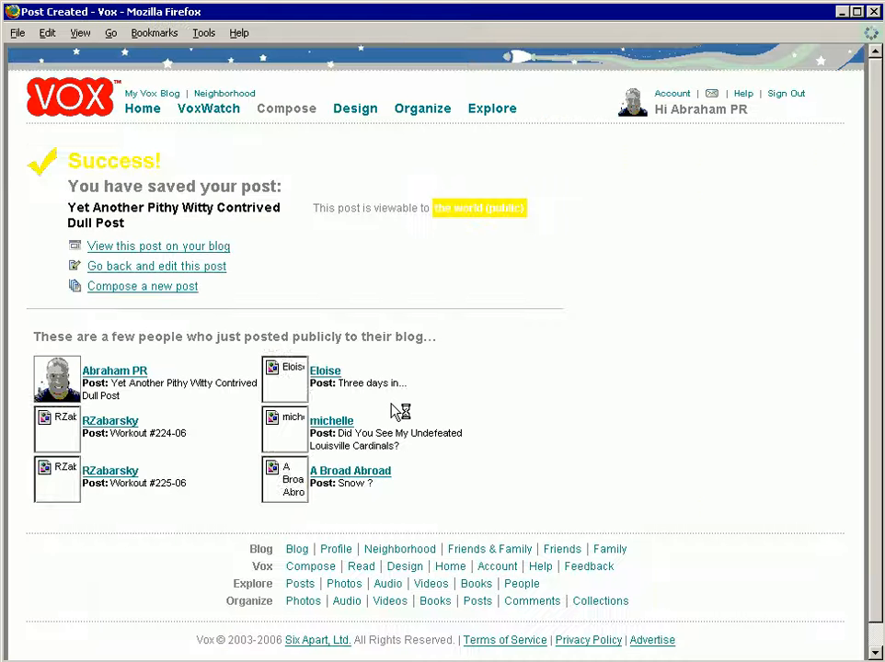
click(167, 244)
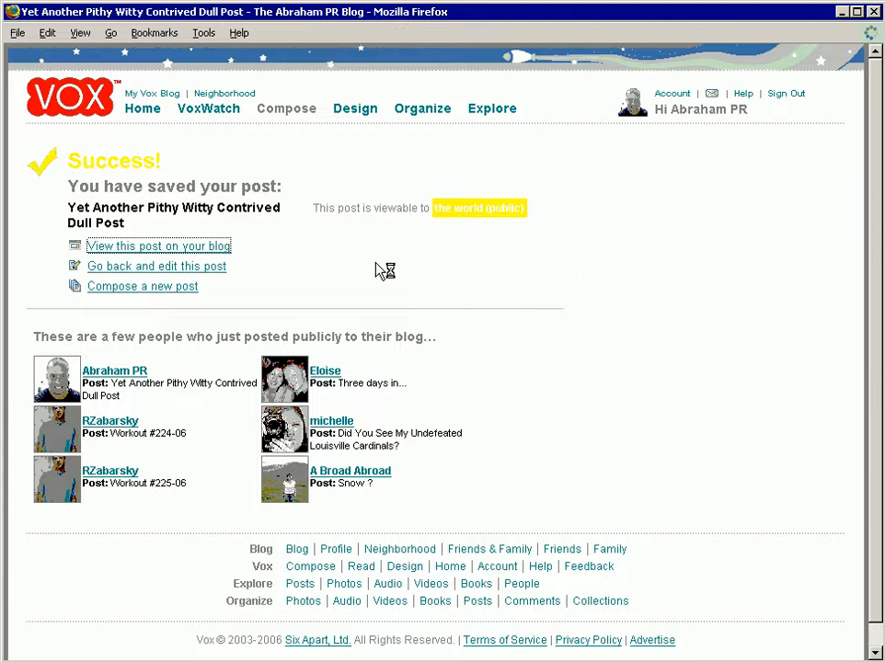
scroll(601, 383, down, 3)
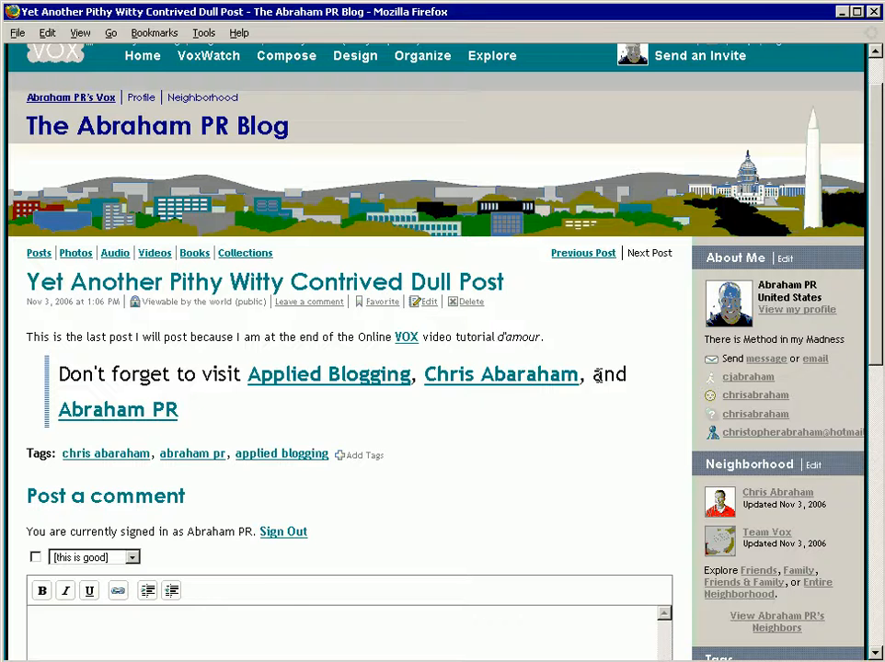
Step: Review the published post page with its tags and sidebar, and sign out of the account
scroll(600, 381, down, 5)
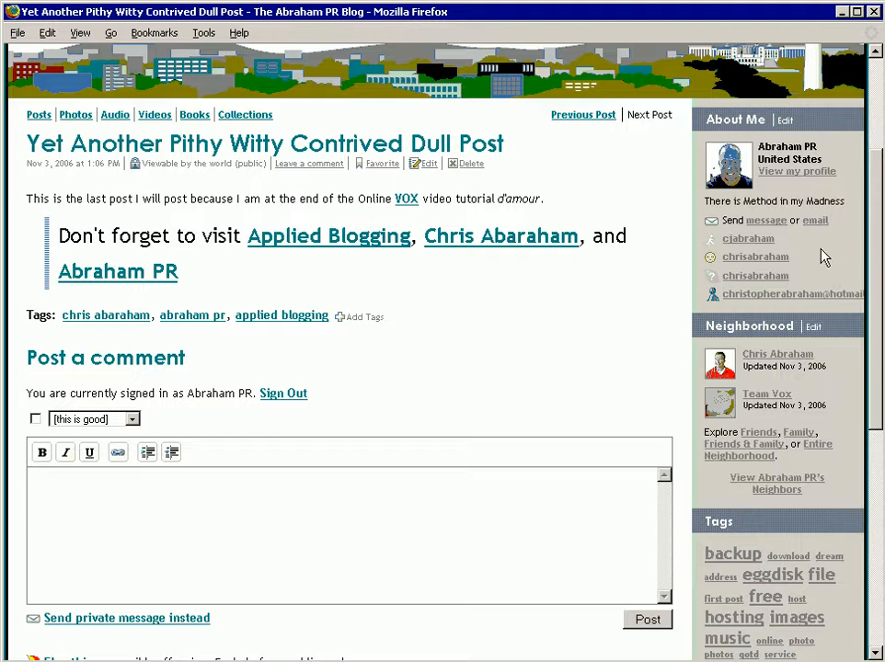
drag(872, 242, 872, 147)
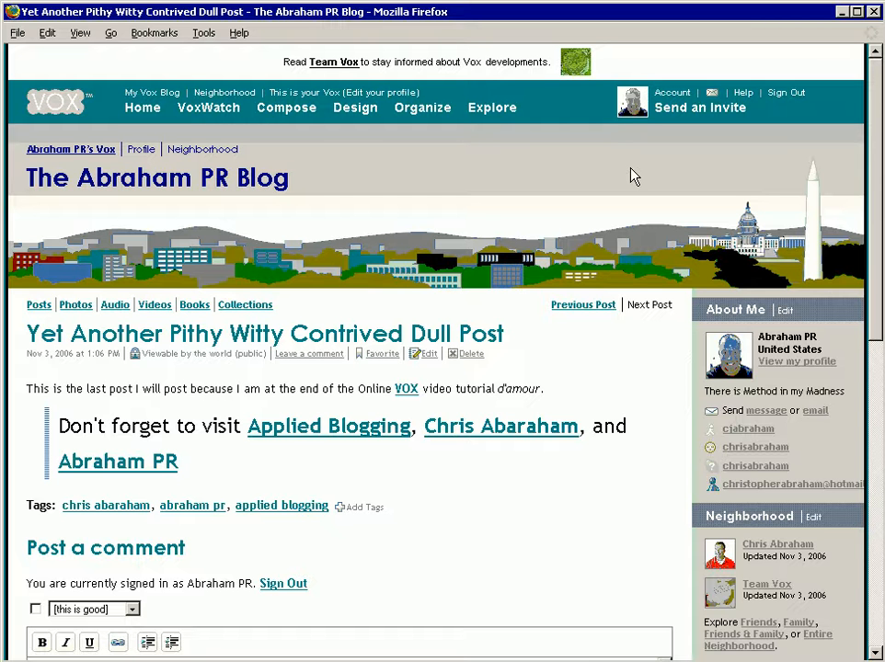
click(782, 92)
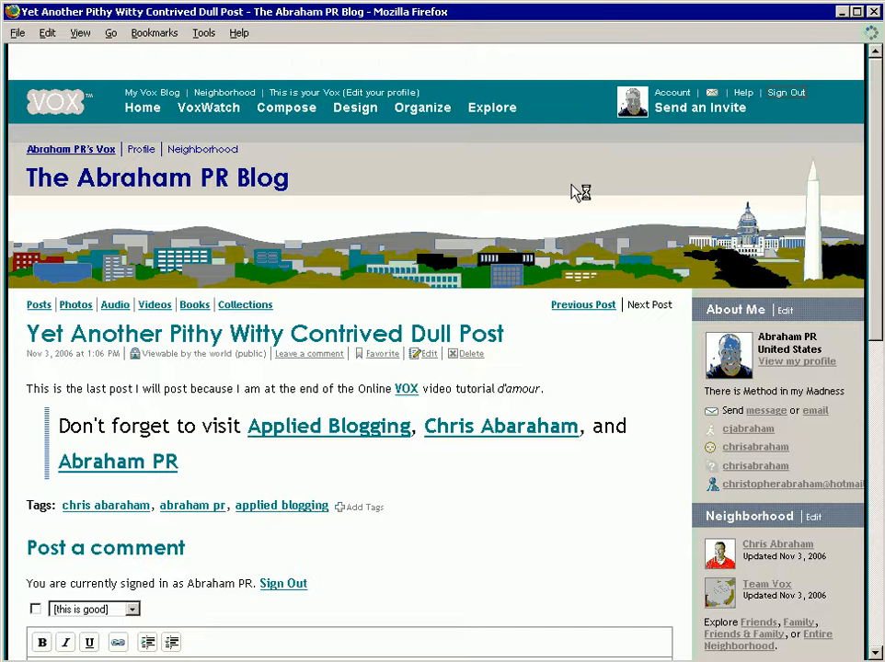